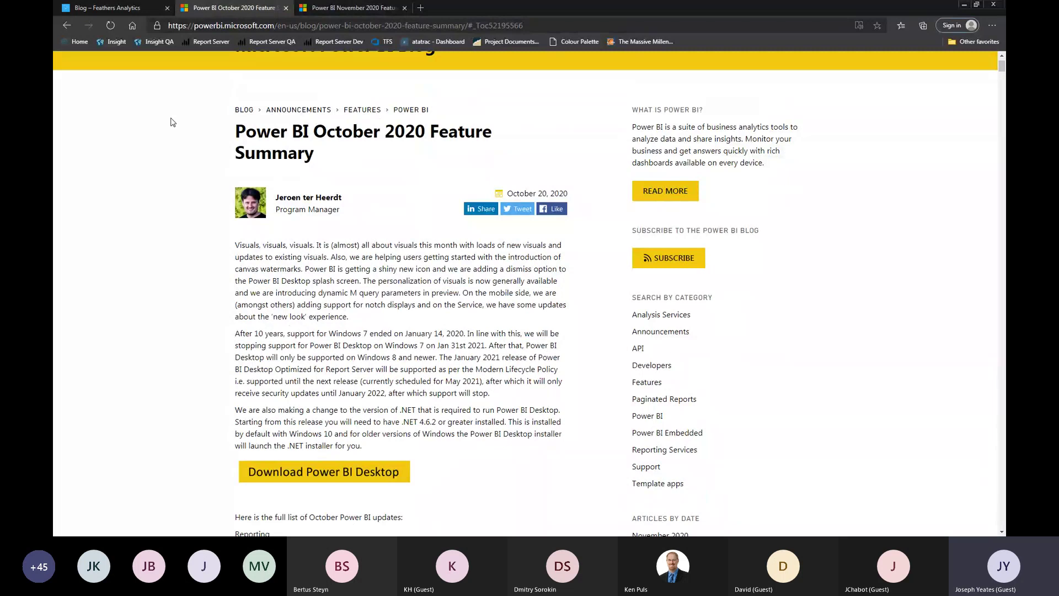
# Read the October 2020 update list down to the Canvas watermarks section and switch to Power BI Desktop
pyautogui.scroll(-4, 157, 158)
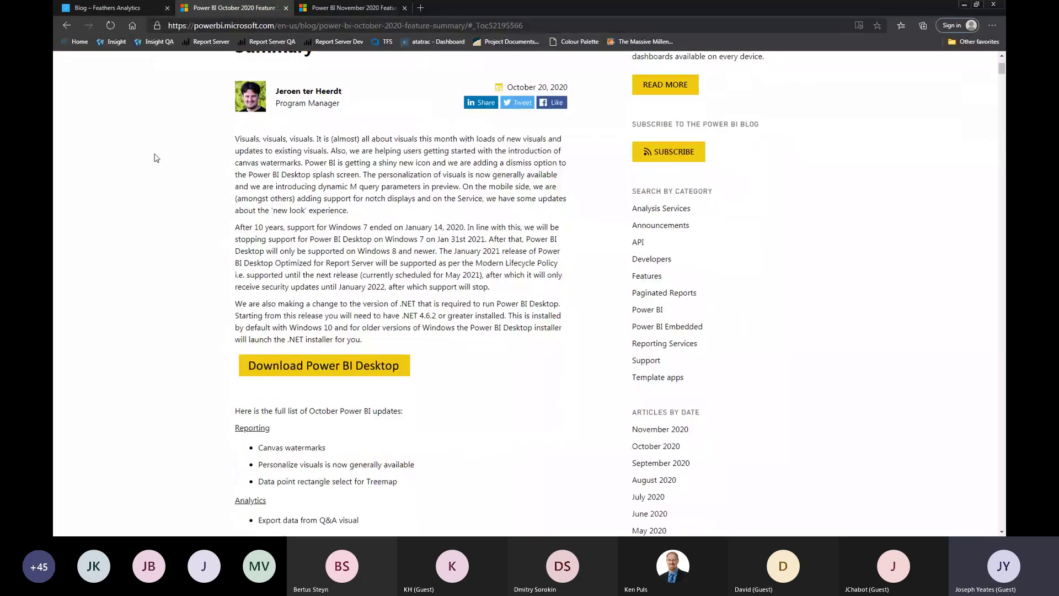
pyautogui.scroll(-17, 156, 159)
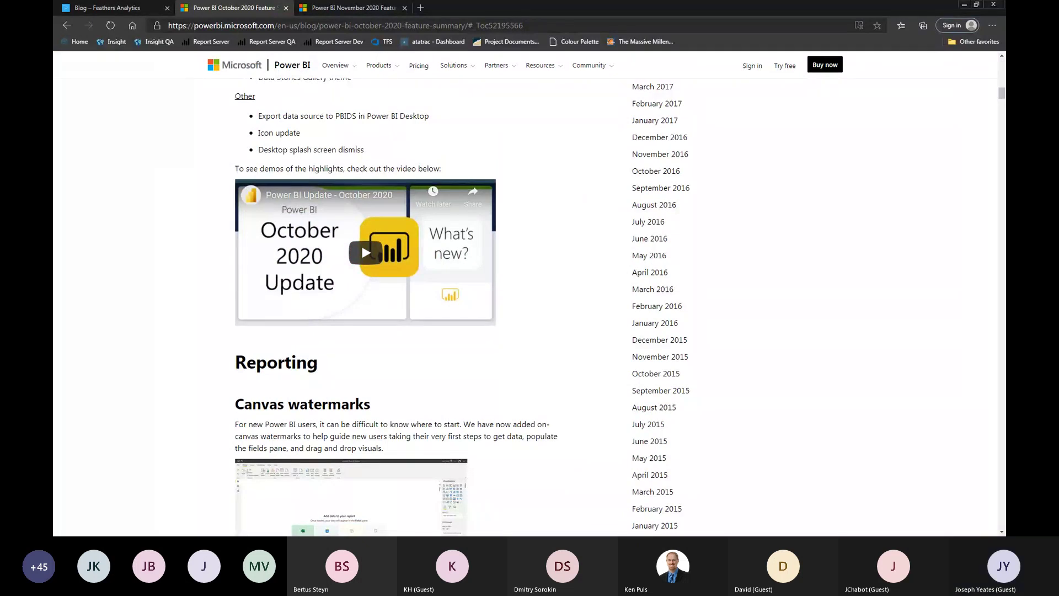
pyautogui.hotkey('alt', 'Tab')
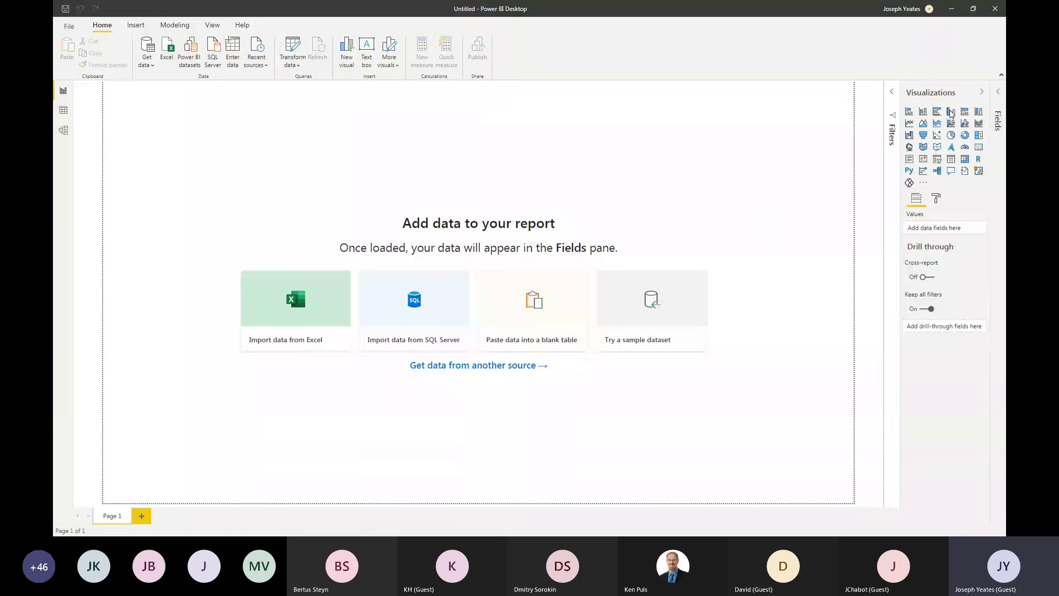
# Expand the collapsed list of fields, upgrade the model view to the new design, and return to the report view
pyautogui.click(999, 98)
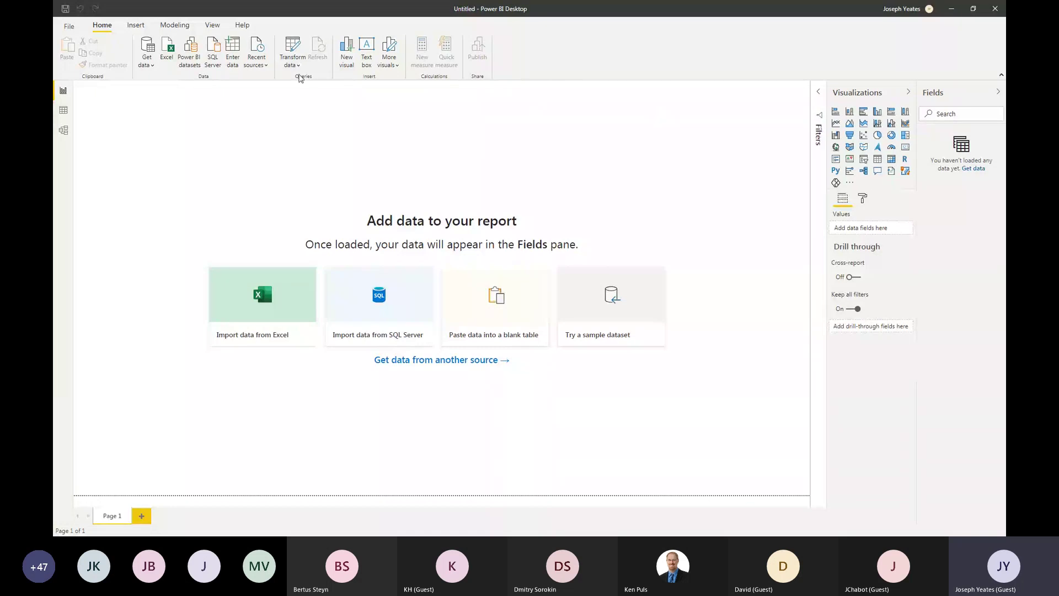
pyautogui.click(63, 110)
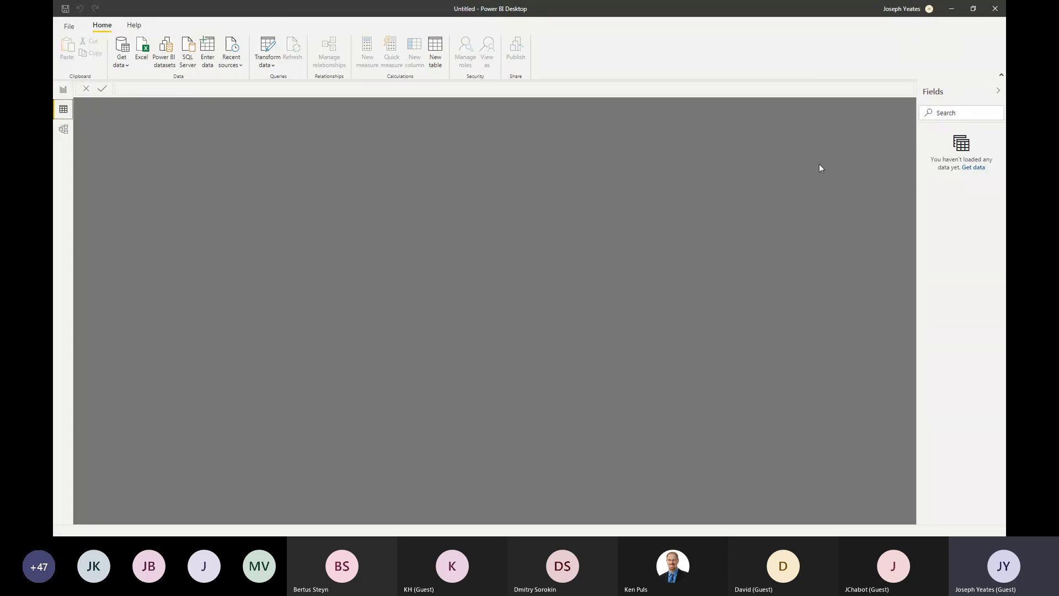
pyautogui.click(64, 129)
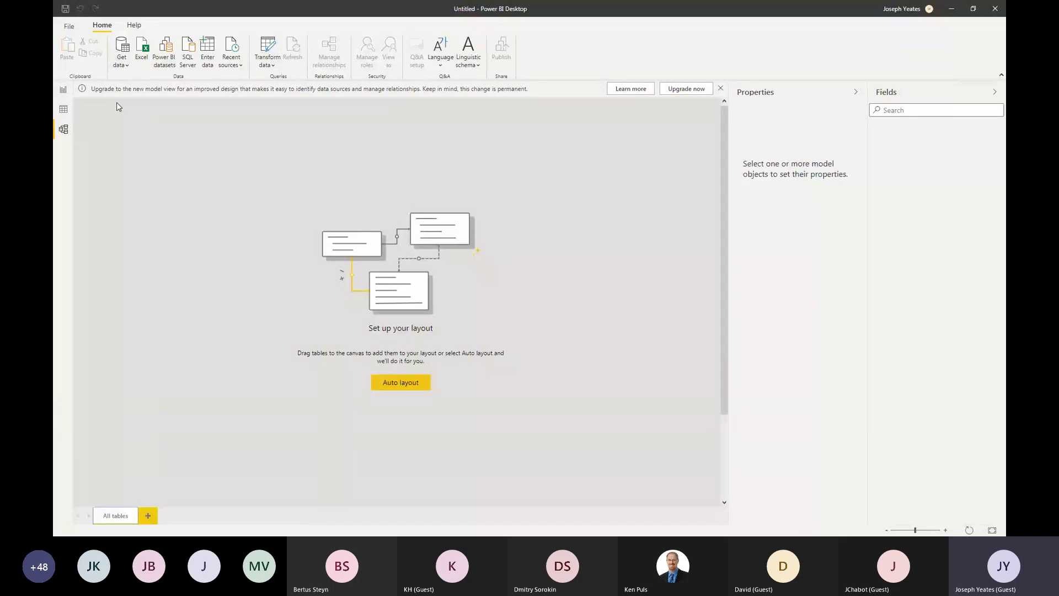
pyautogui.click(687, 89)
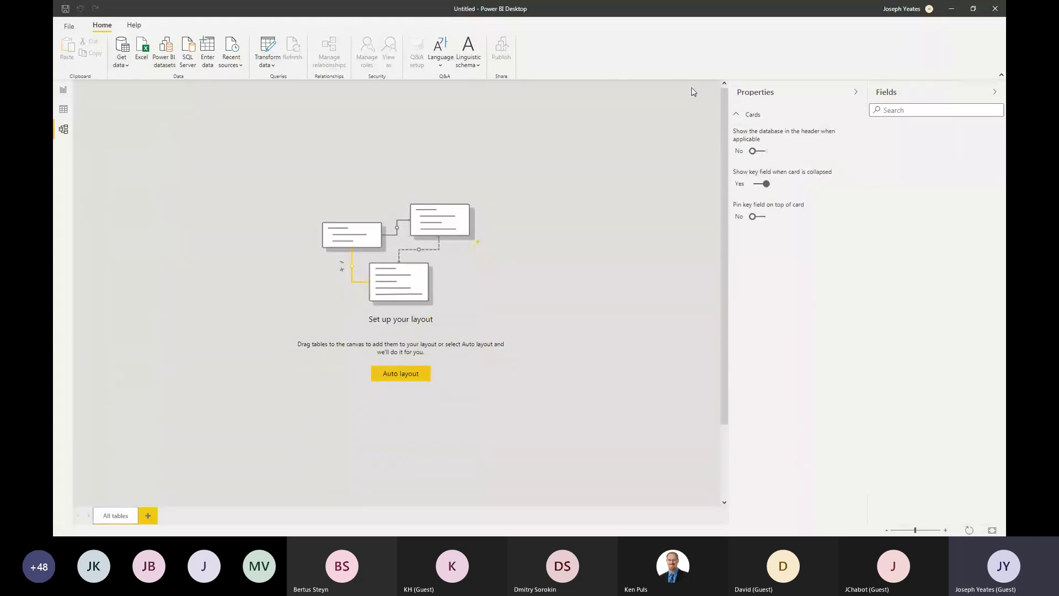
pyautogui.click(63, 92)
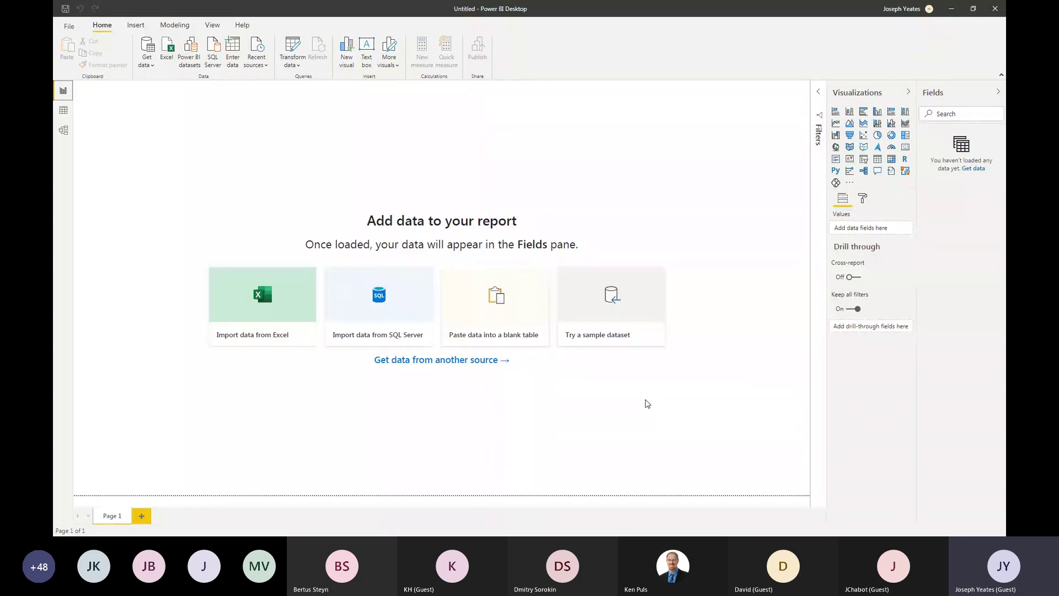
# Load the financials table from the built-in sample dataset into the report
pyautogui.click(616, 344)
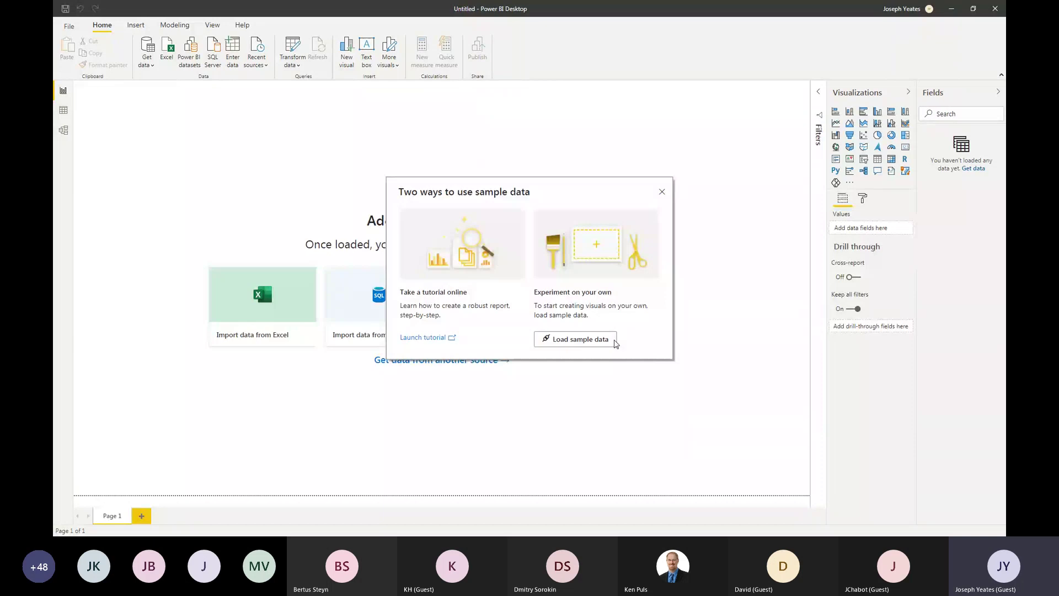
pyautogui.click(585, 340)
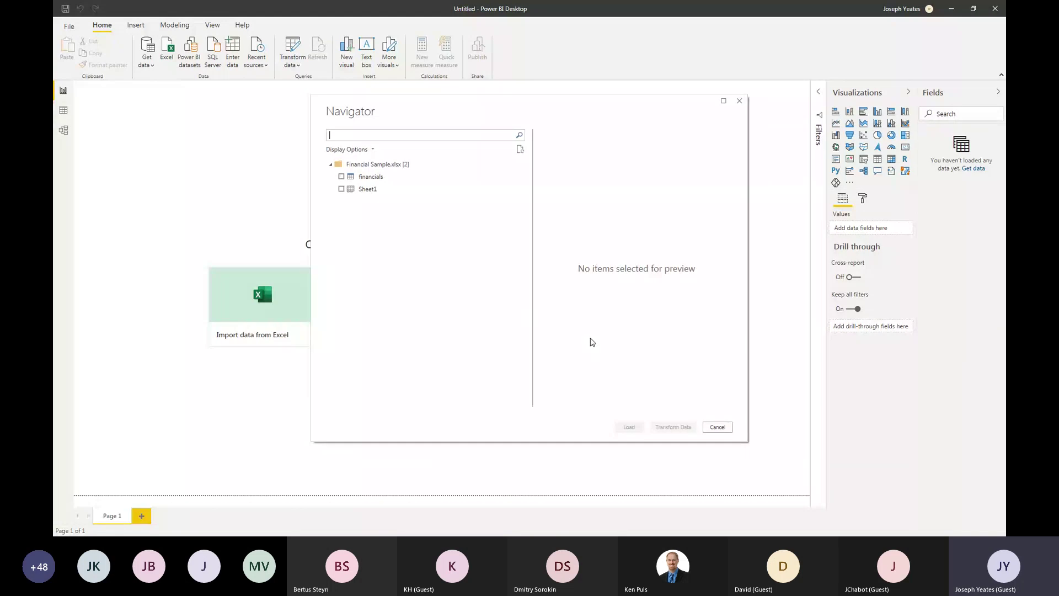
pyautogui.click(341, 178)
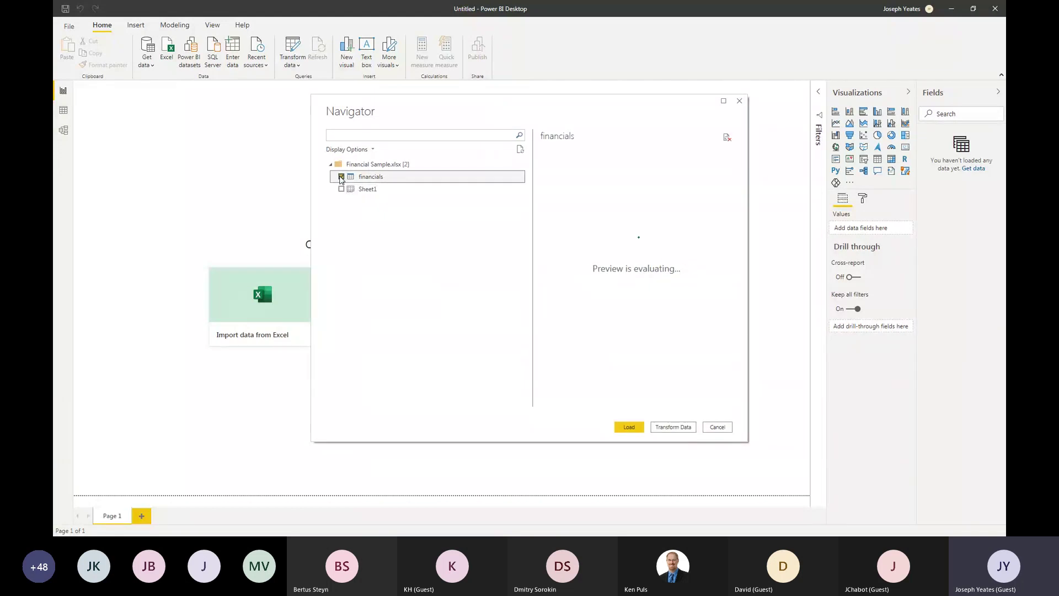
pyautogui.hotkey('alt', 'Tab')
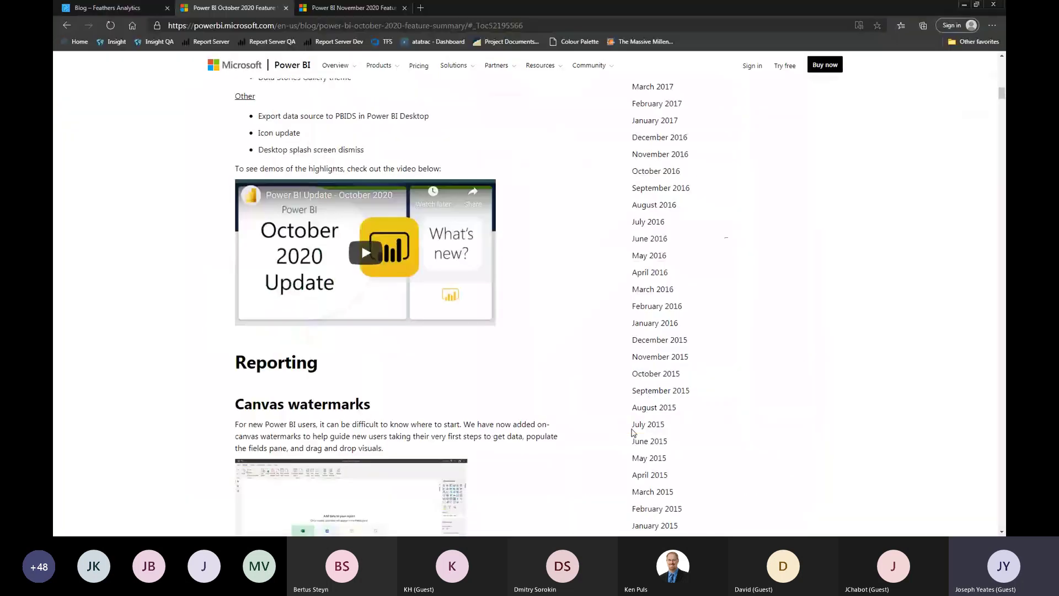
pyautogui.hotkey('alt', 'Tab')
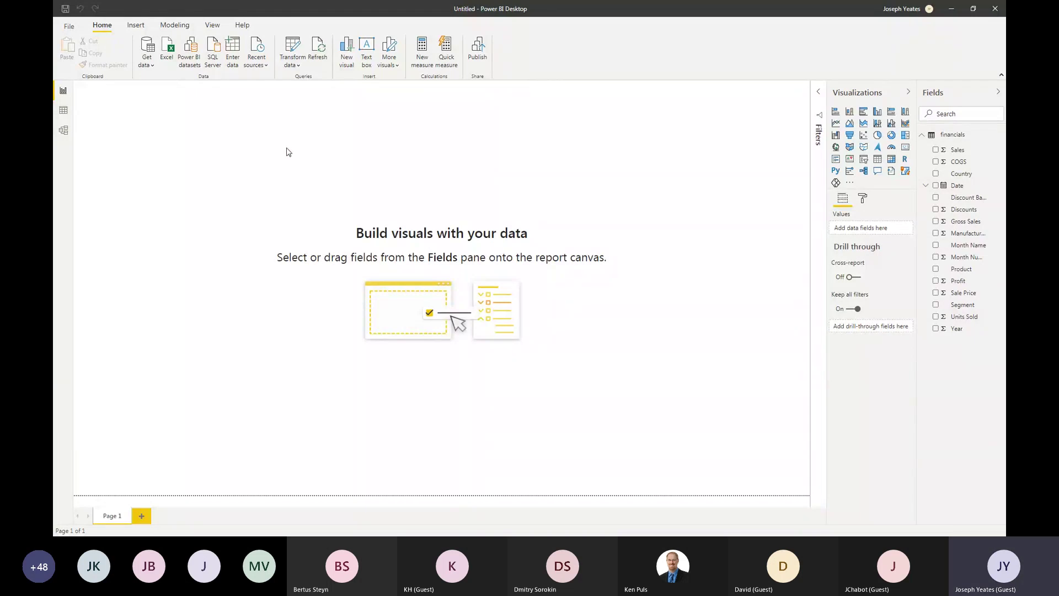
# In the model view, move the financials card toward the middle of the canvas and lengthen it to show all fields
pyautogui.click(65, 131)
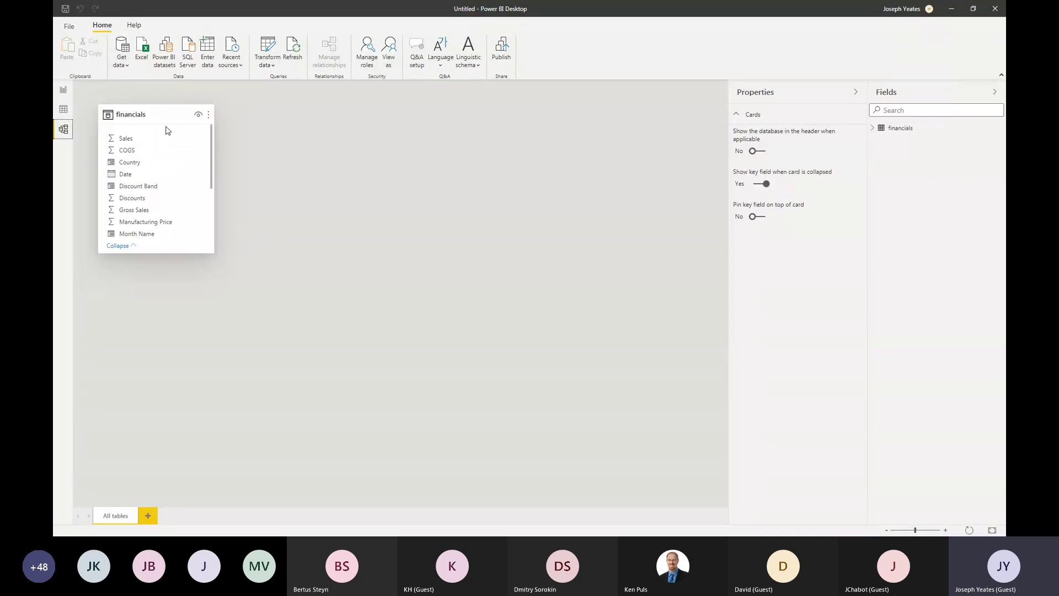
pyautogui.moveTo(169, 120); pyautogui.dragTo(411, 141)
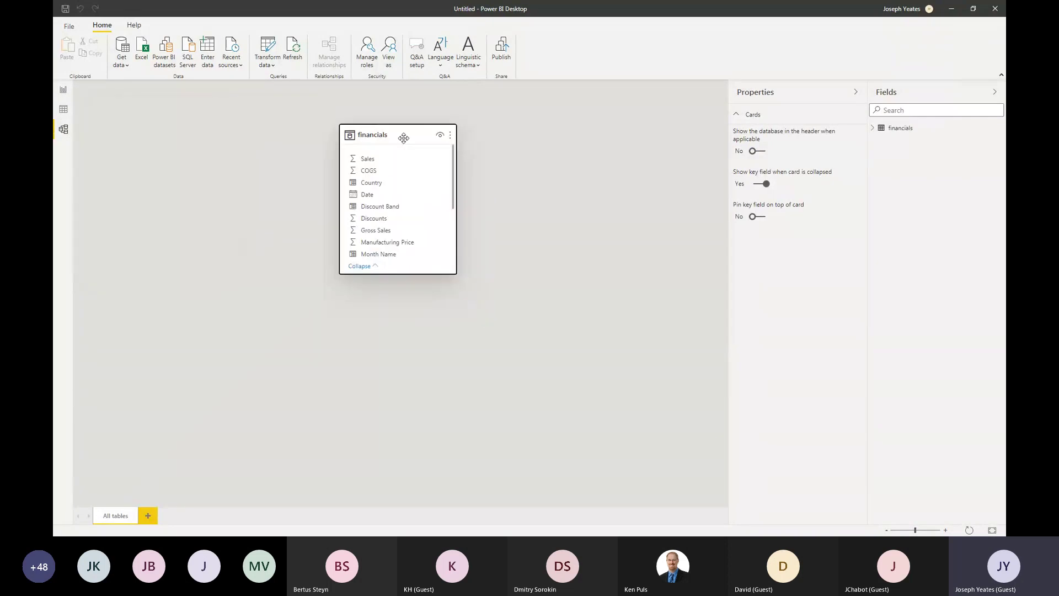
pyautogui.click(492, 131)
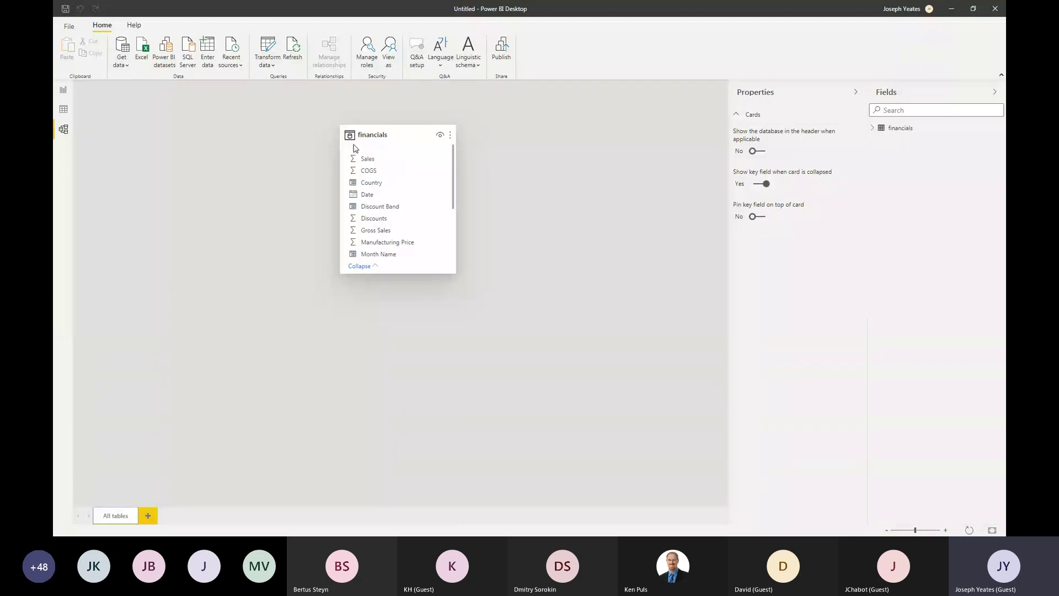
pyautogui.moveTo(350, 137)
pyautogui.moveTo(451, 273); pyautogui.dragTo(443, 382)
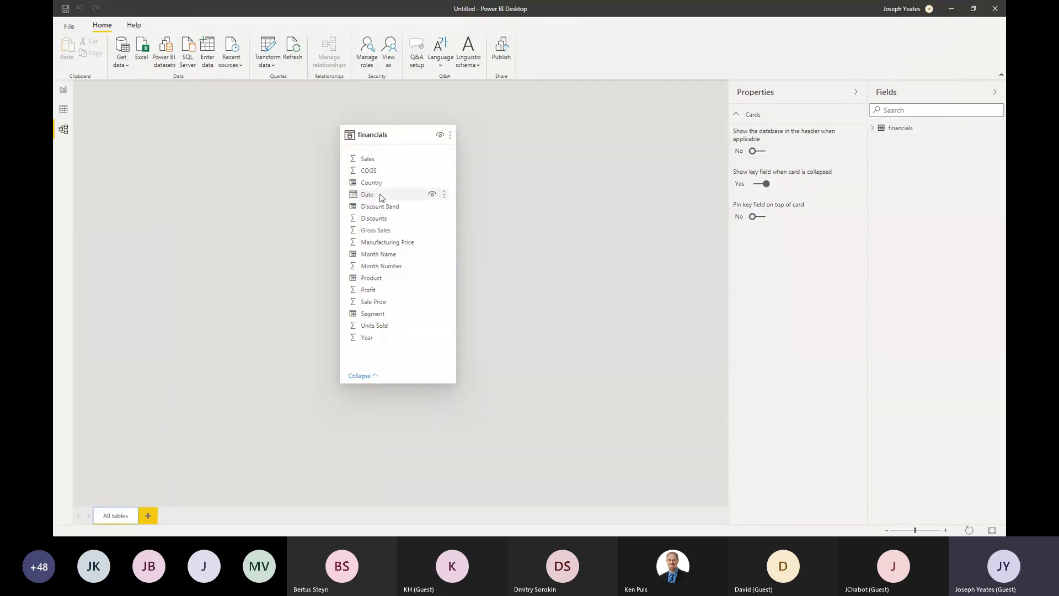
# Expand the financials table's field list, look at the options and properties of the Discounts field, and return to the report view
pyautogui.click(873, 129)
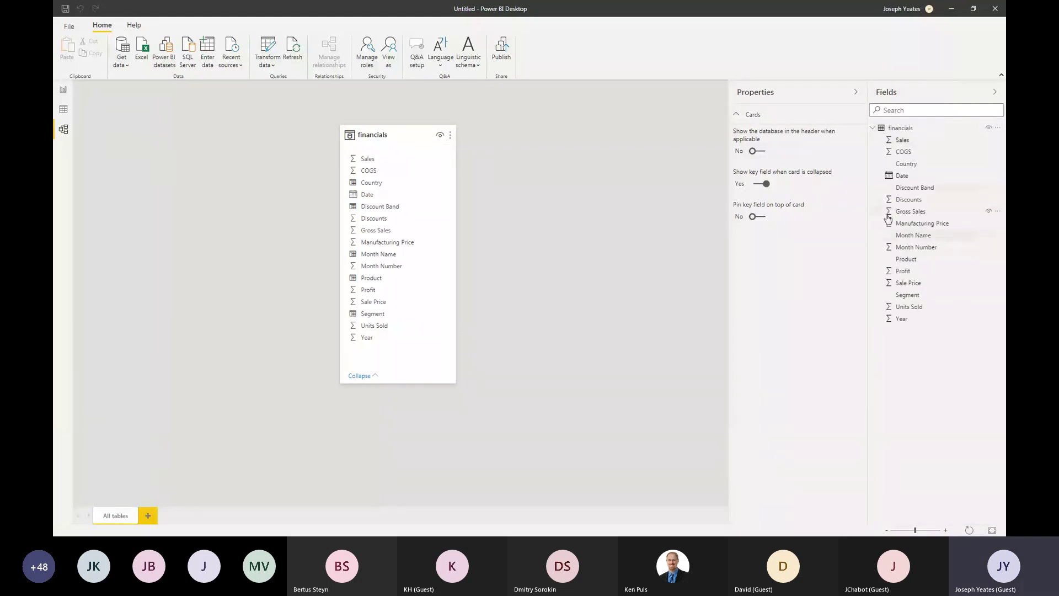
pyautogui.click(1000, 199)
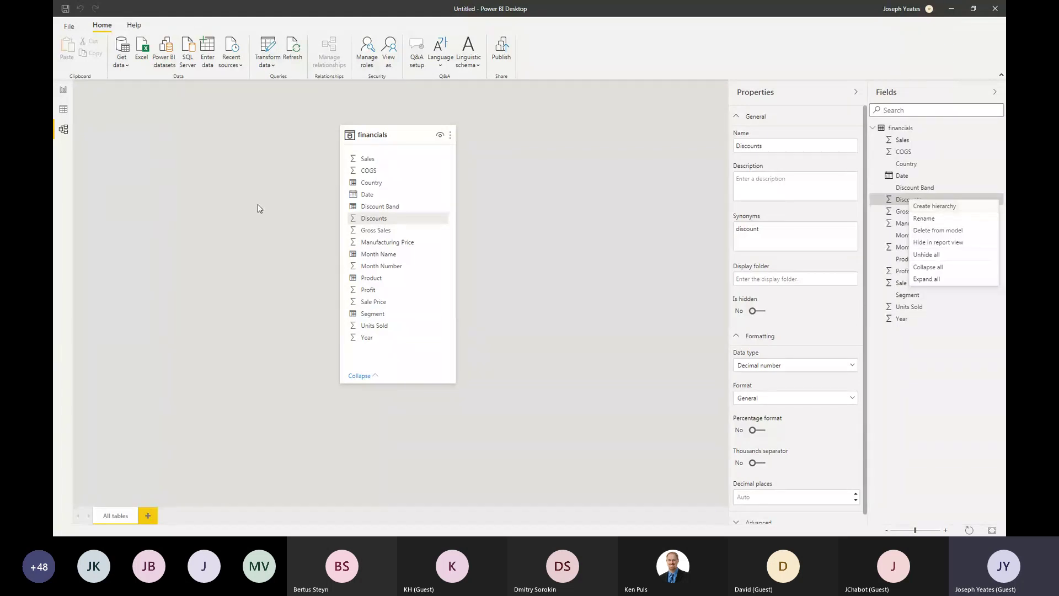
pyautogui.click(118, 81)
pyautogui.click(63, 89)
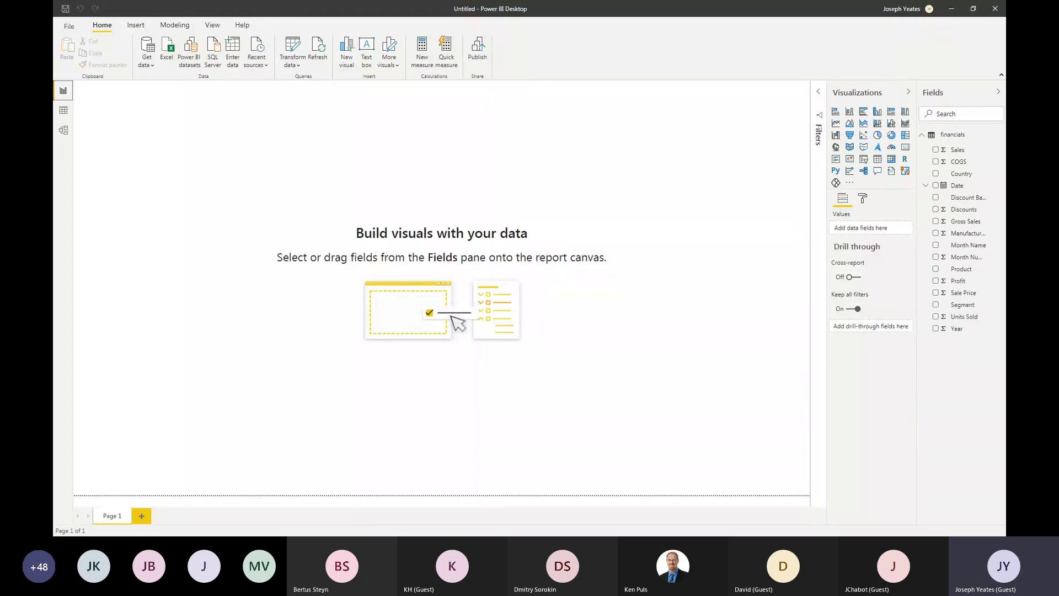
# Switch to the 2020-09 Demo.xlsx workbook in Excel, compare the table on Sheet1 with the unformatted data on Sheet2, and return to Power BI Desktop
pyautogui.hotkey('alt', 'Tab')
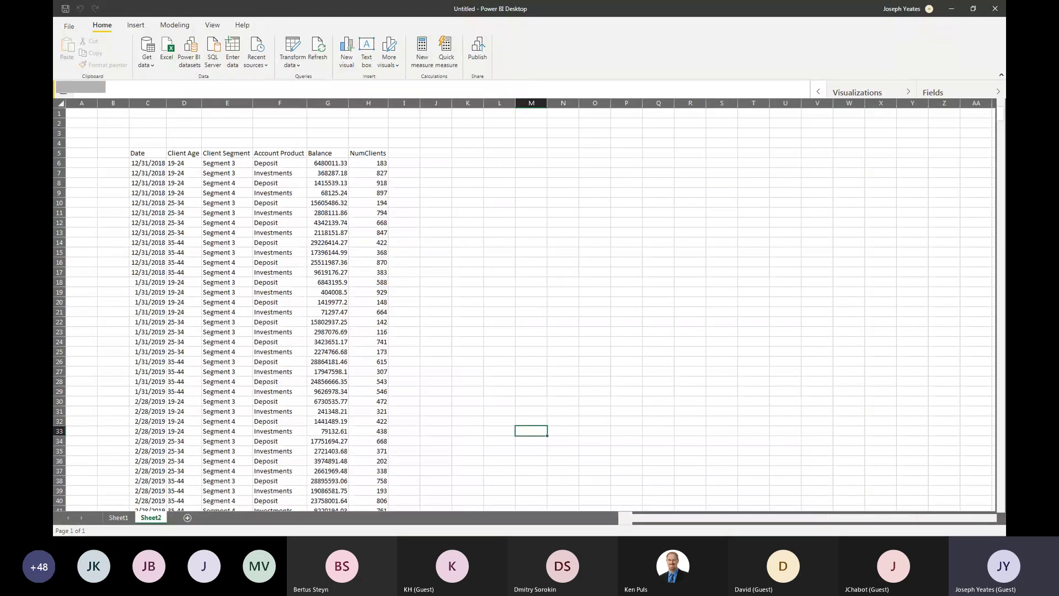
pyautogui.hotkey('ctrl', 'pageup')
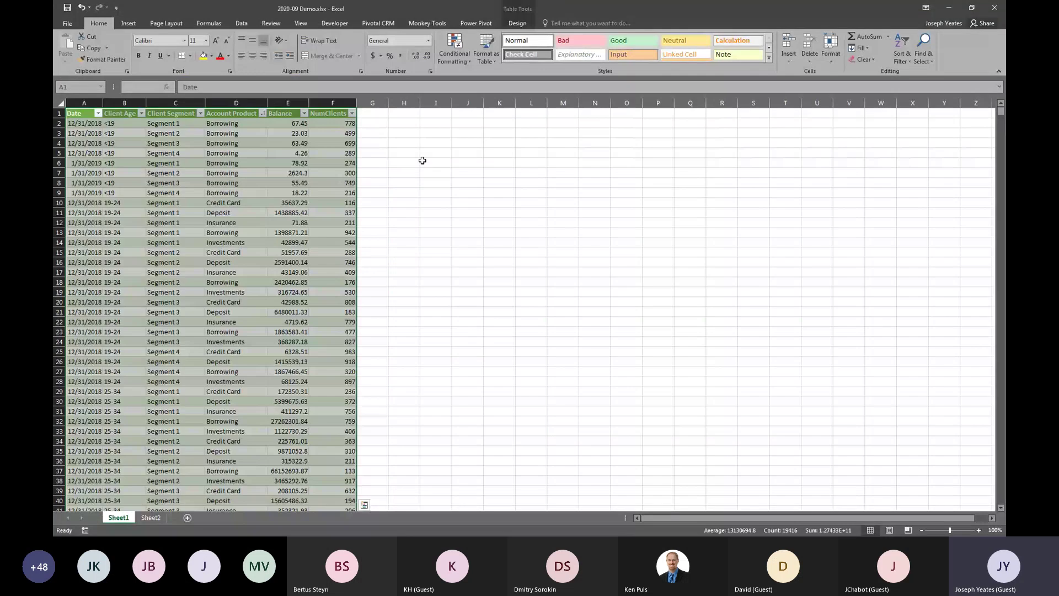
pyautogui.click(417, 153)
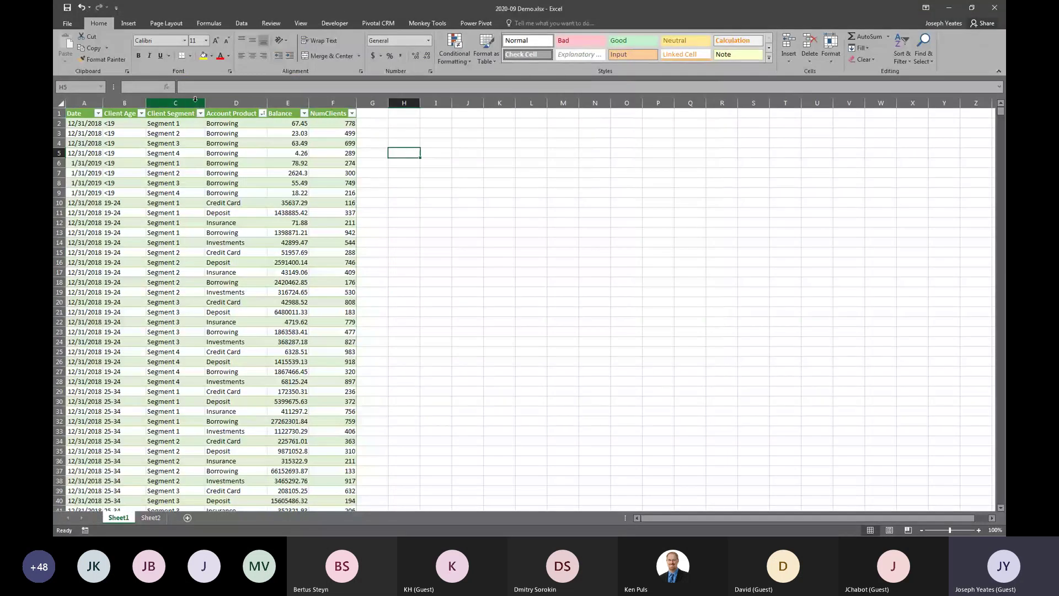
pyautogui.click(172, 153)
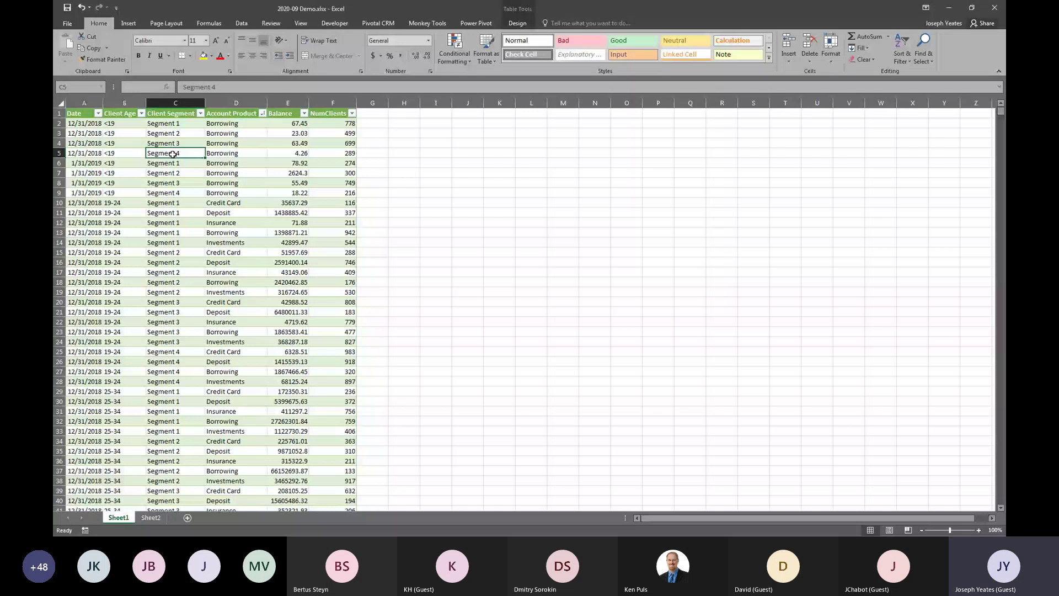
pyautogui.hotkey('ctrl', 'pagedown')
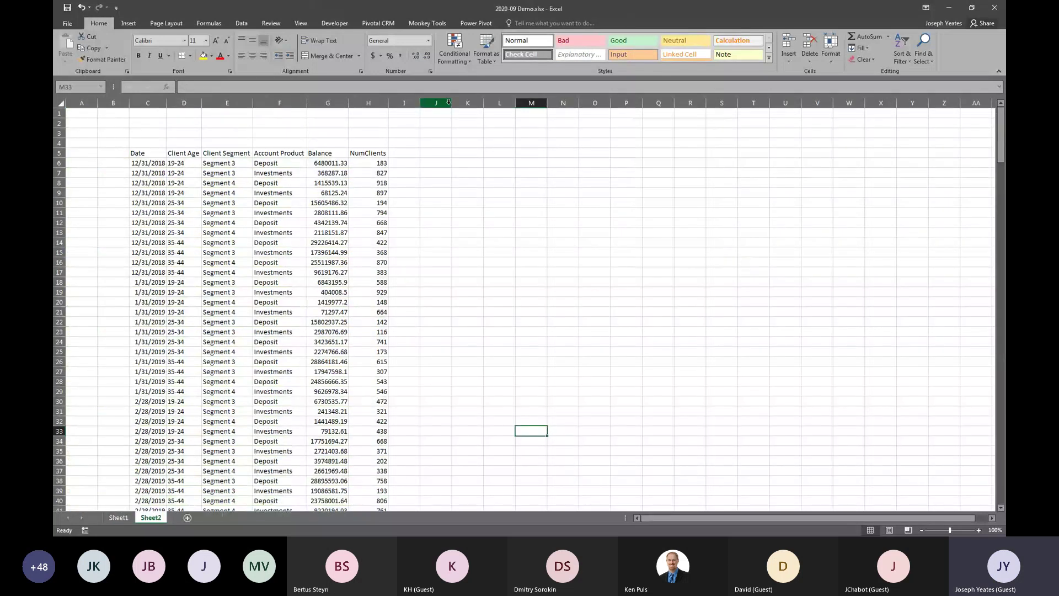
pyautogui.click(944, 8)
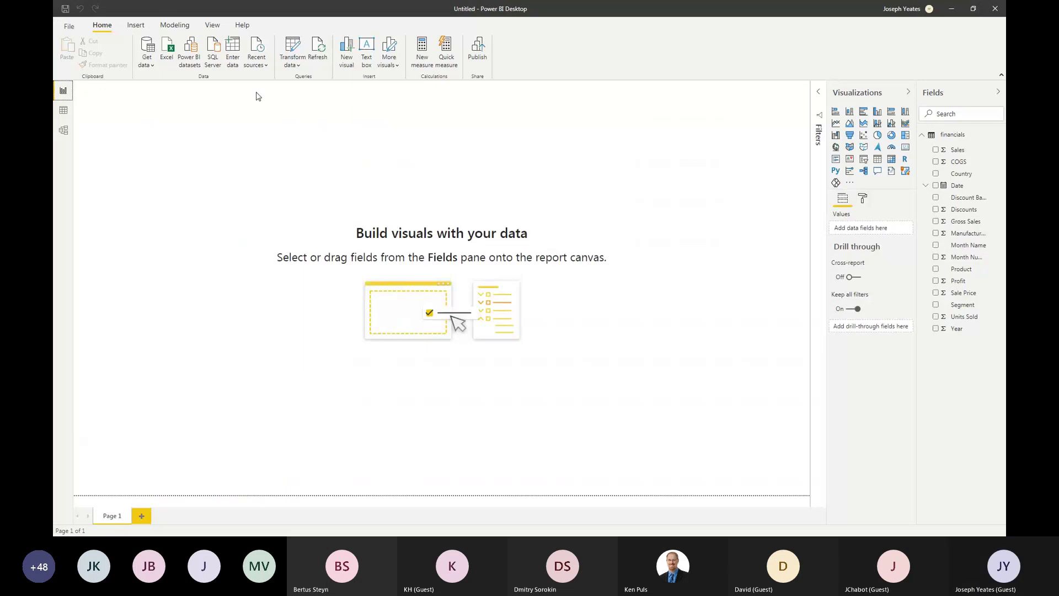
# Connect to the Excel workbook 2020-09 Demo.xlsx and open its suggested table Sheet2 (2) in the Power Query Editor for transformation
pyautogui.click(168, 52)
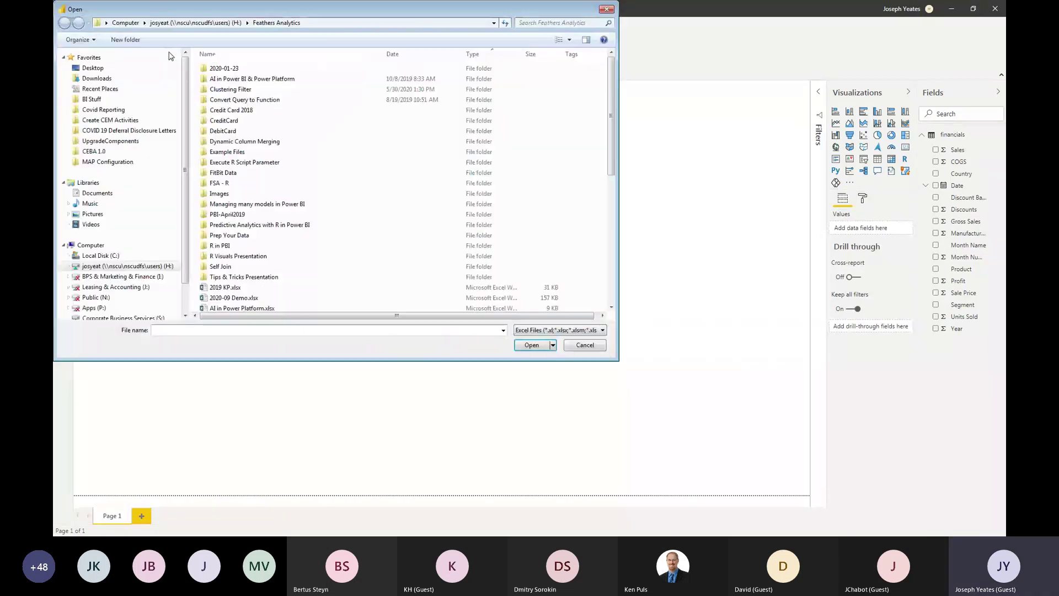
pyautogui.scroll(-1, 299, 127)
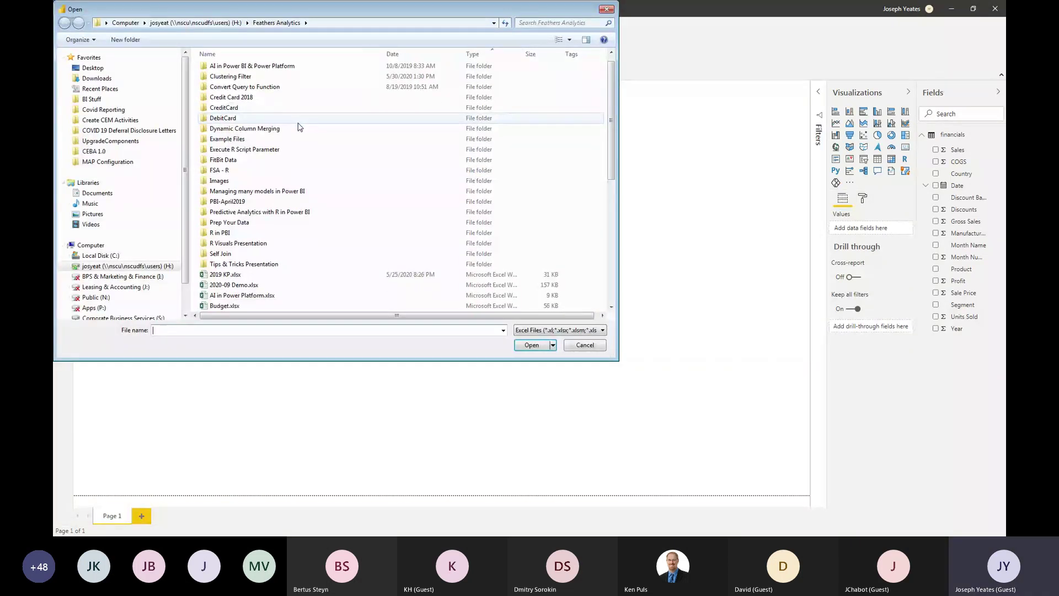
pyautogui.click(233, 285)
pyautogui.click(528, 346)
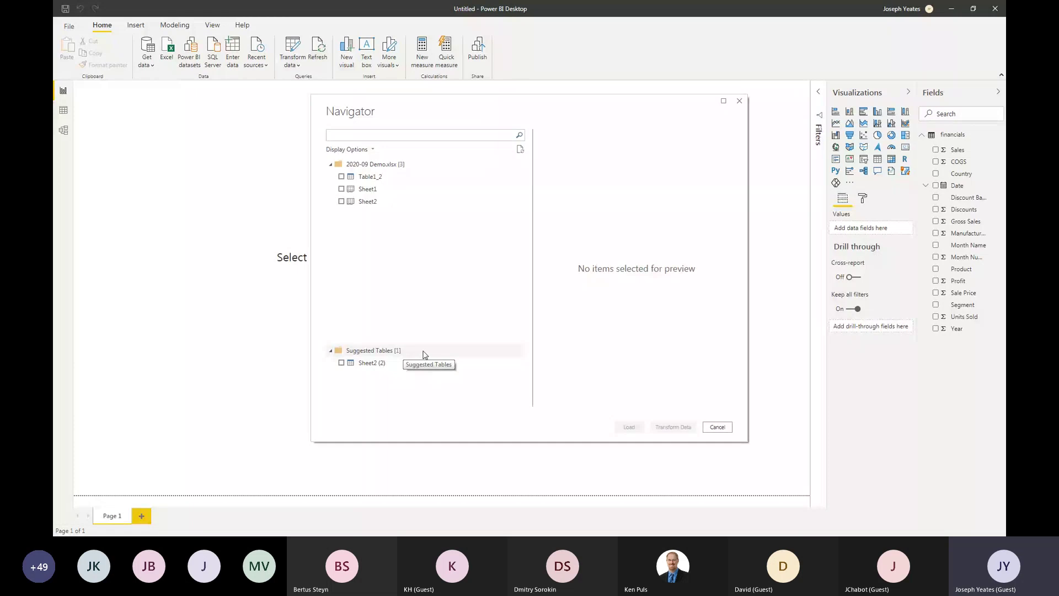
pyautogui.click(374, 364)
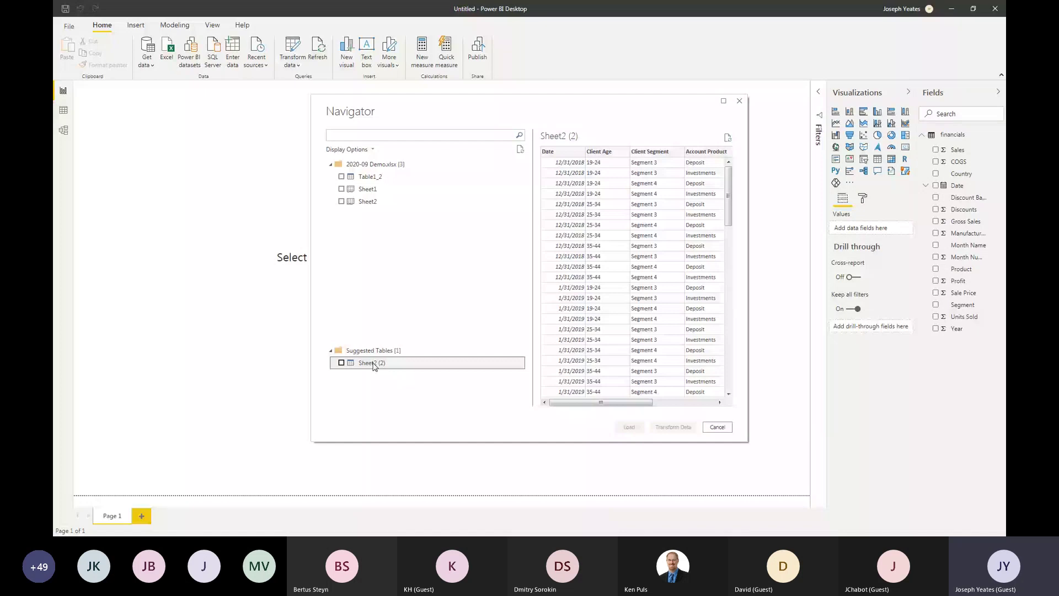
pyautogui.click(341, 364)
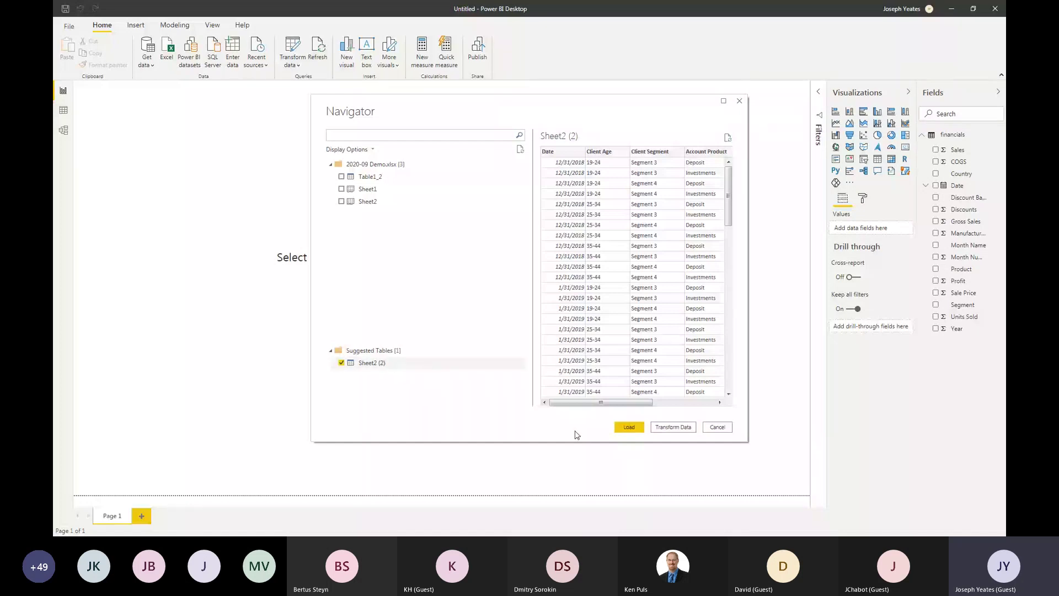
pyautogui.click(668, 429)
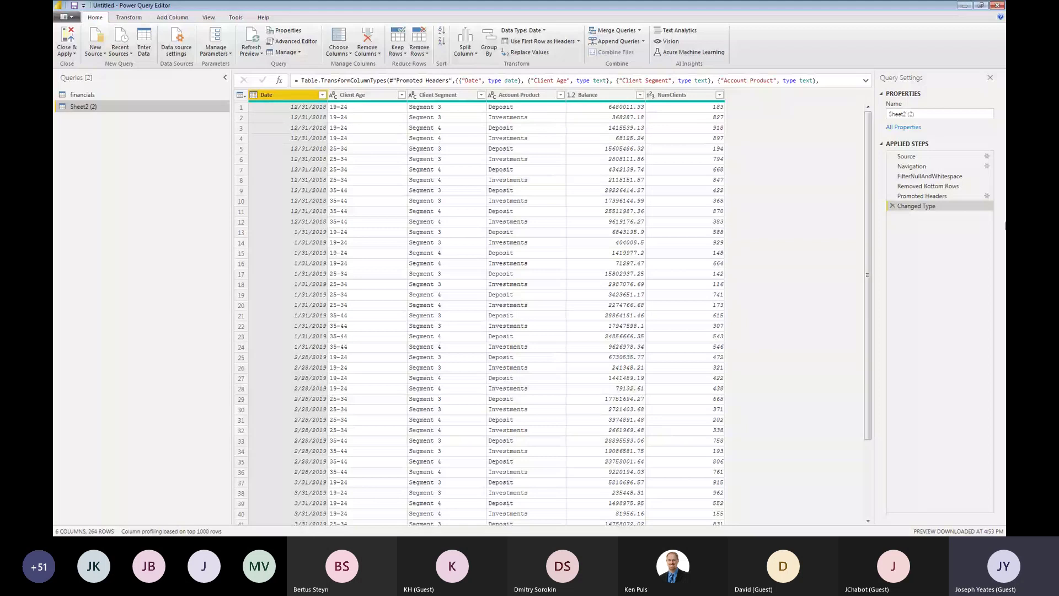
# Examine the Navigation, FilterNullAndWhitespace and Removed Bottom Rows steps of the Sheet2 (2) query
pyautogui.click(916, 166)
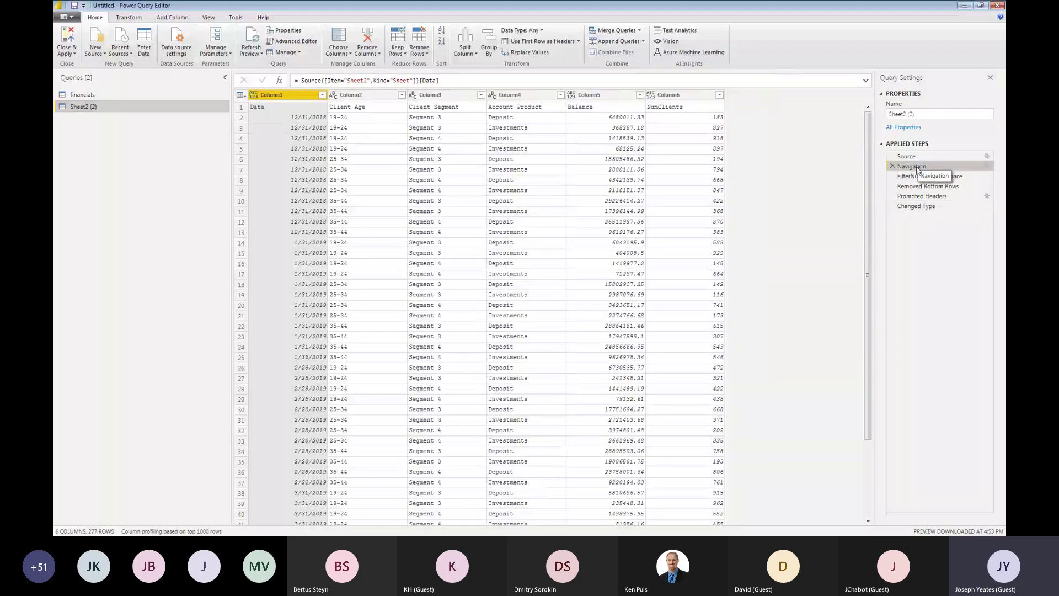
pyautogui.click(963, 176)
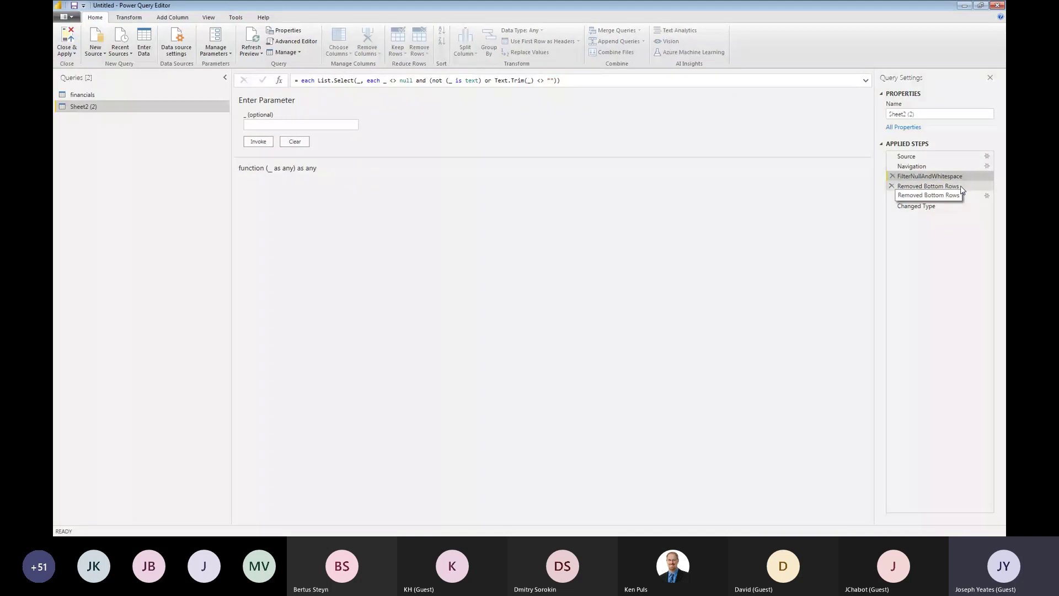
pyautogui.click(960, 186)
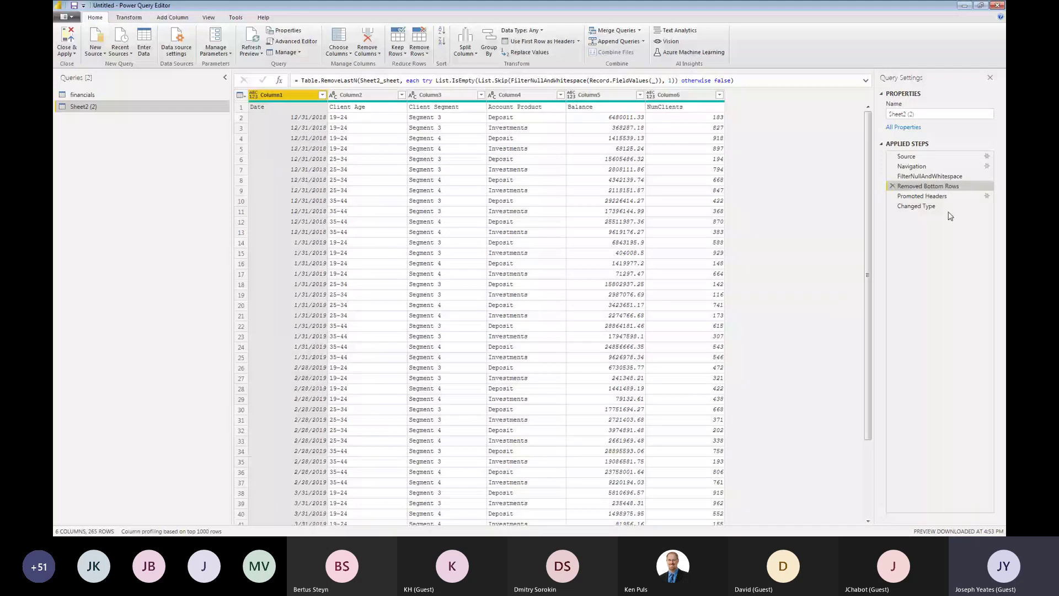
# Load the Sheet2 (2) query into the model after checking its Changed Type step, and switch to the 2020-09 Demo report
pyautogui.click(945, 207)
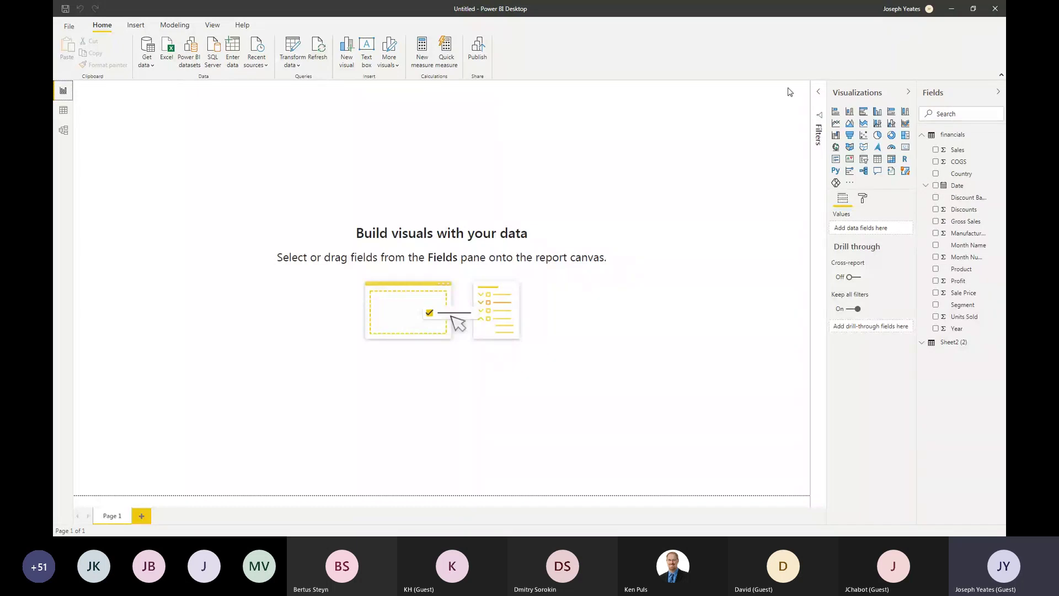
pyautogui.click(949, 8)
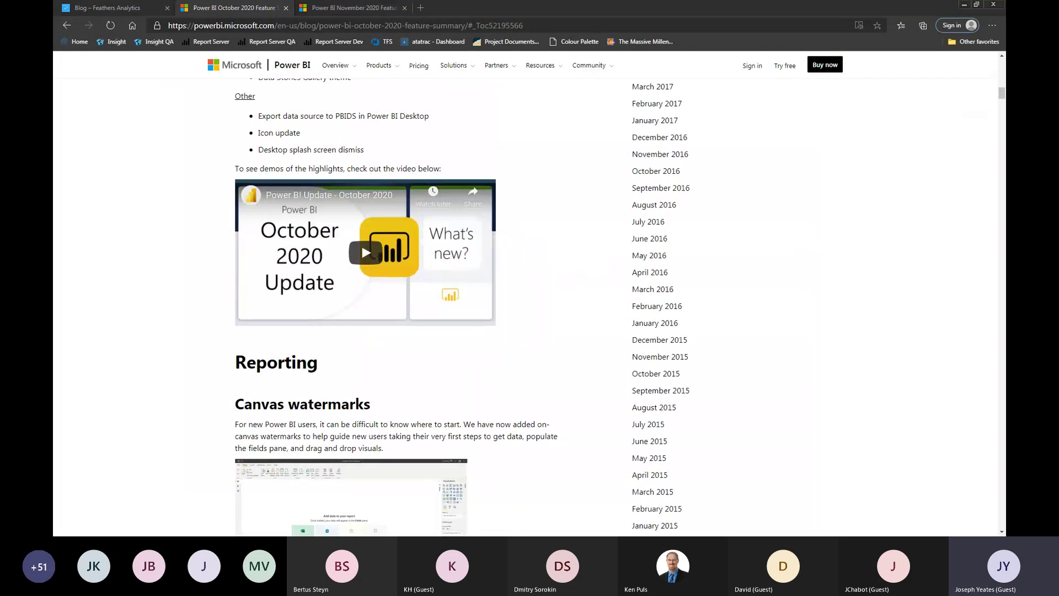
pyautogui.hotkey('alt', 'Tab')
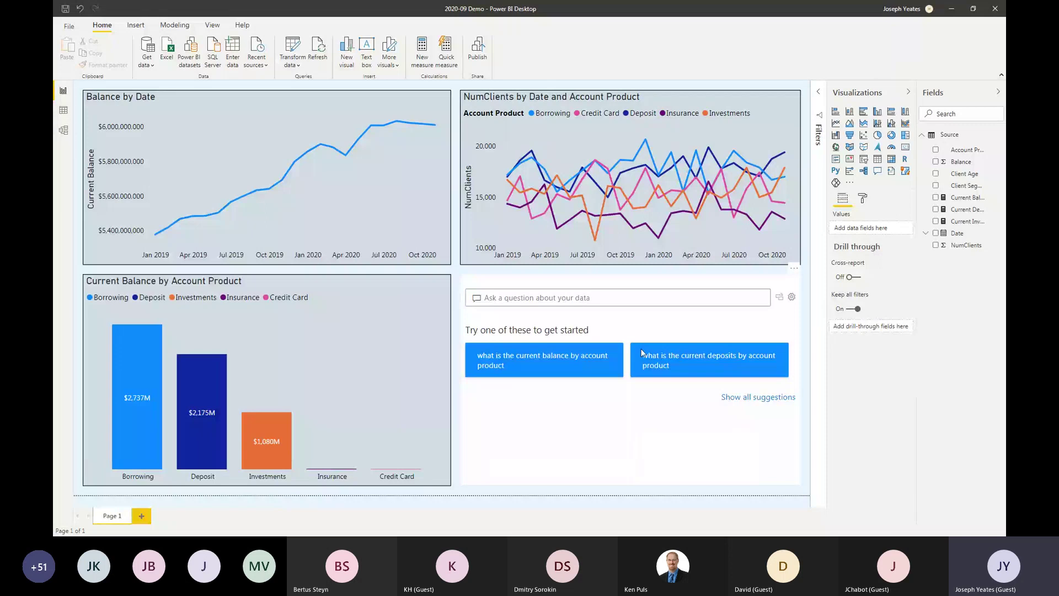
# Use the Q&A visual's suggested question "what is the current balance by account product" and look at the visual's further options
pyautogui.click(640, 387)
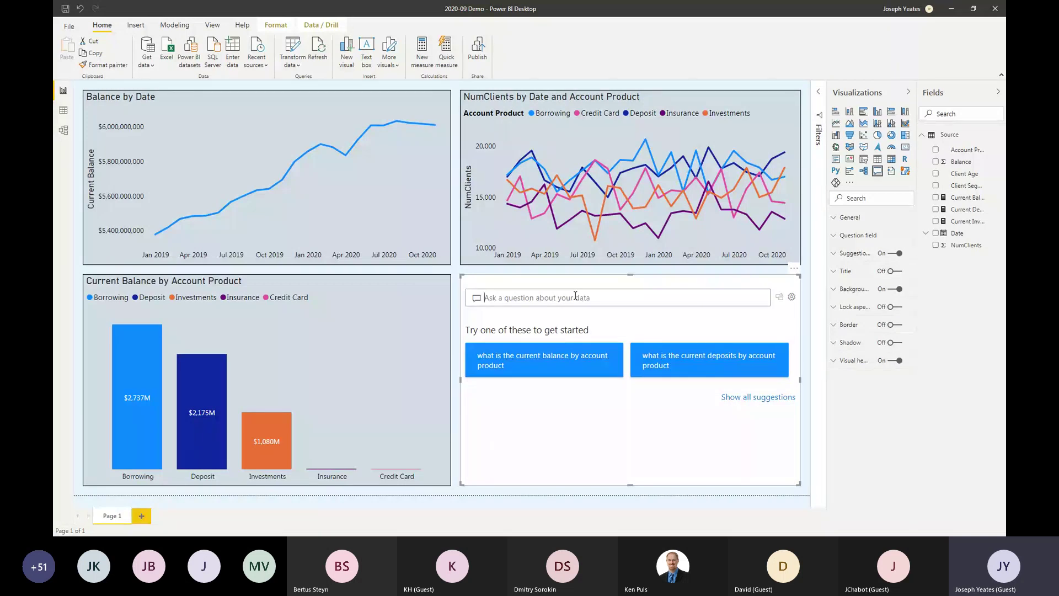
pyautogui.click(586, 373)
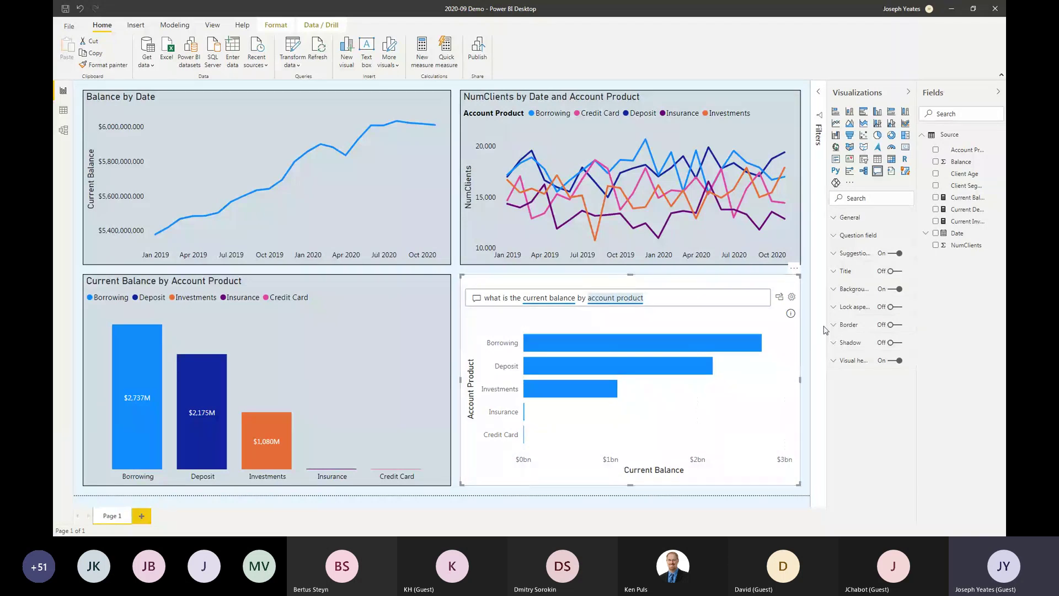
pyautogui.click(794, 269)
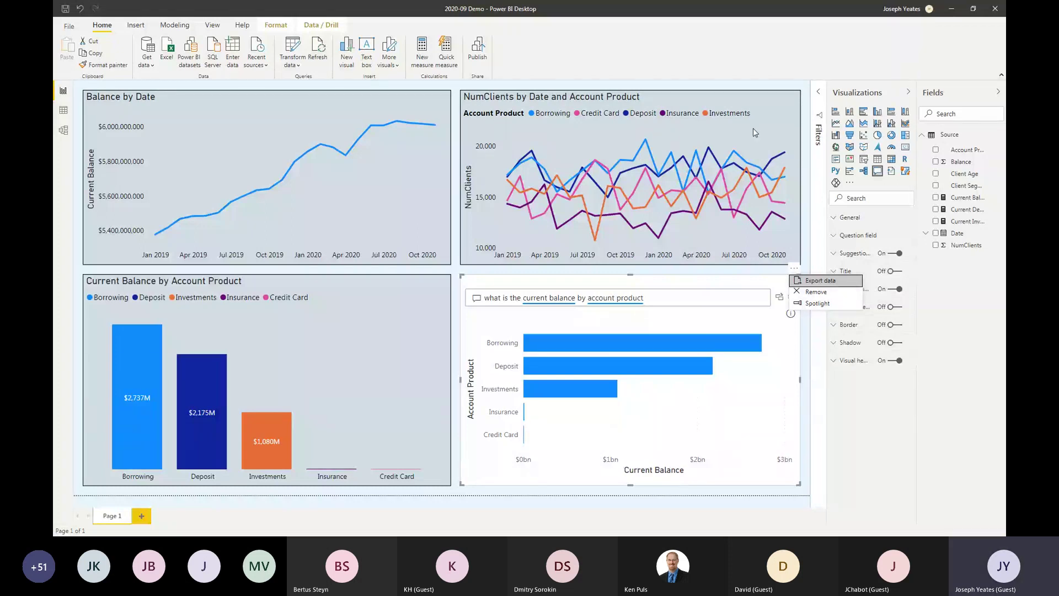
# Widen the Visualizations pane and turn on the zoom slider for the NumClients by Date and Account Product line chart
pyautogui.click(702, 103)
pyautogui.click(702, 104)
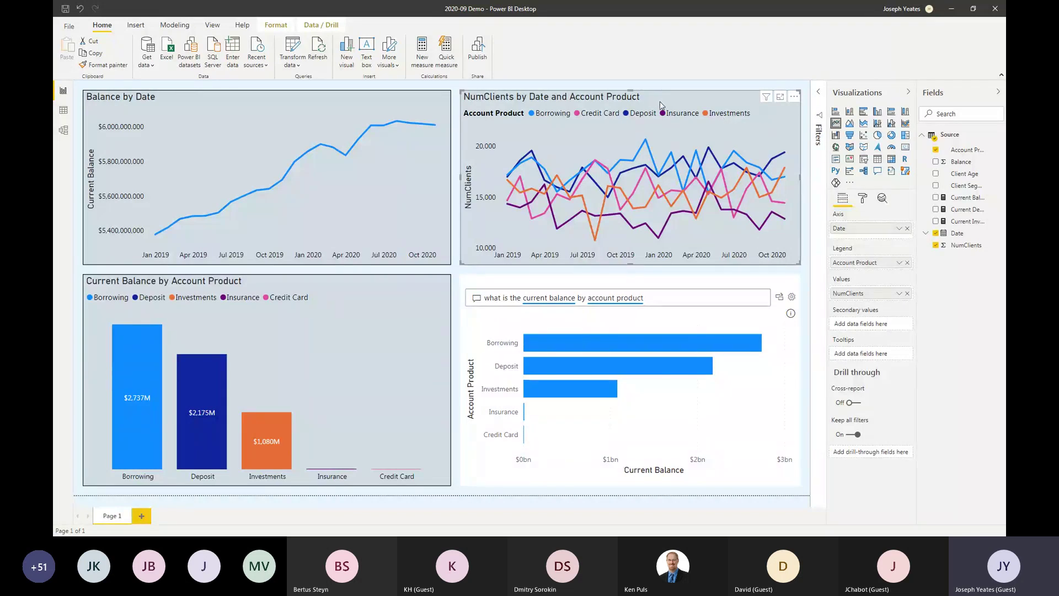
pyautogui.moveTo(753, 201)
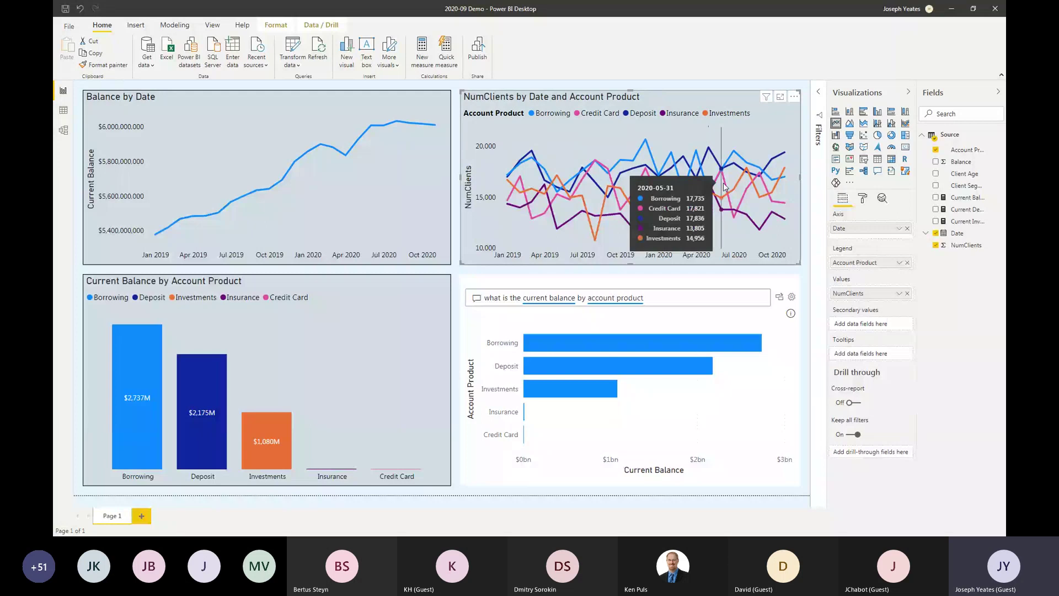
pyautogui.click(863, 199)
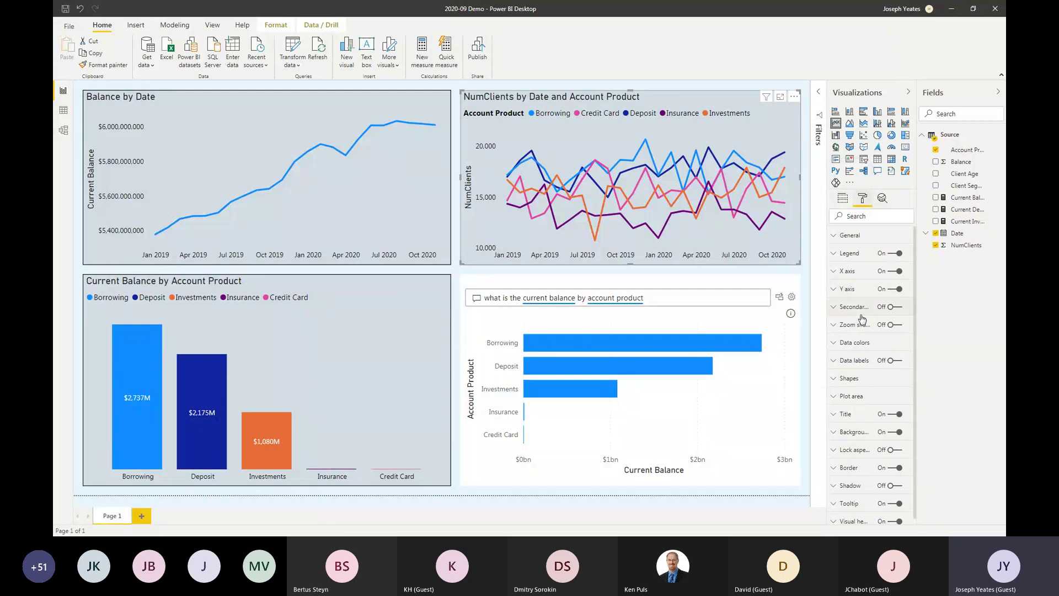
pyautogui.moveTo(827, 309); pyautogui.dragTo(795, 309)
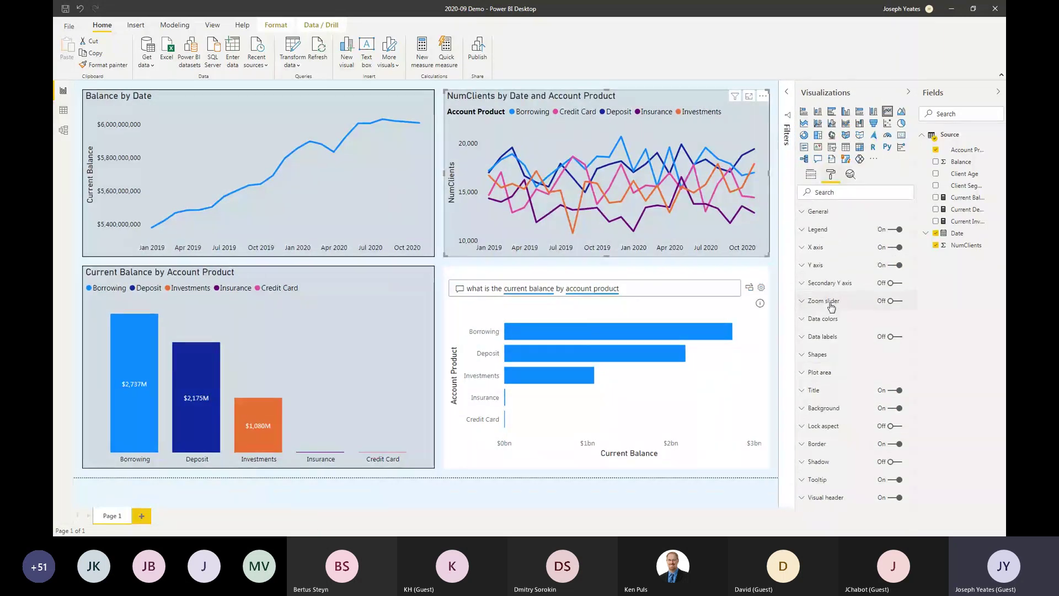
pyautogui.click(896, 301)
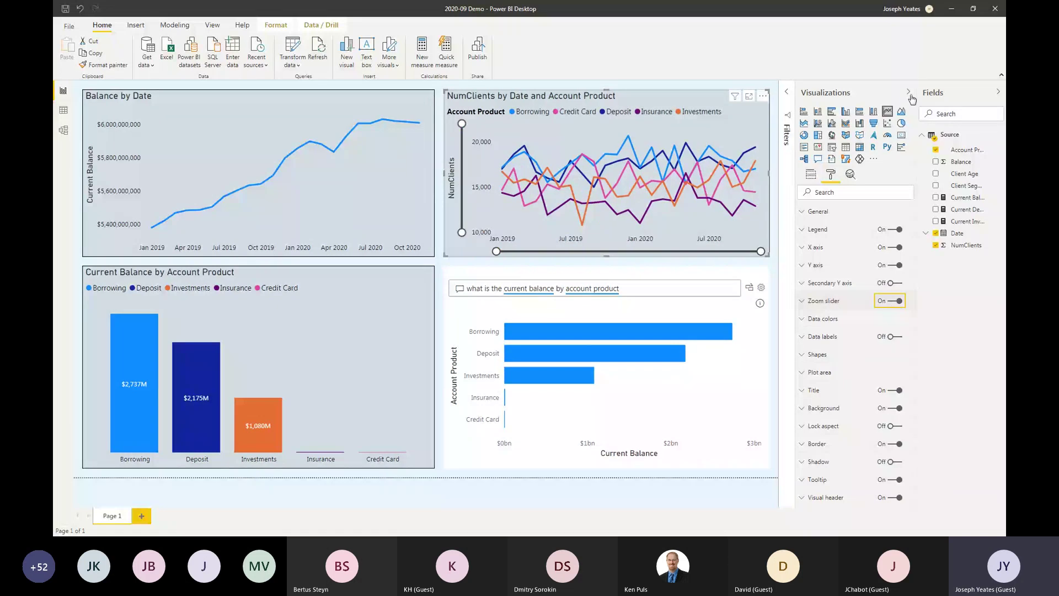
# Show the NumClients chart in focus mode and zoom to about May 2019 to July 2020 and about 12,000 to 17,500 clients
pyautogui.click(749, 96)
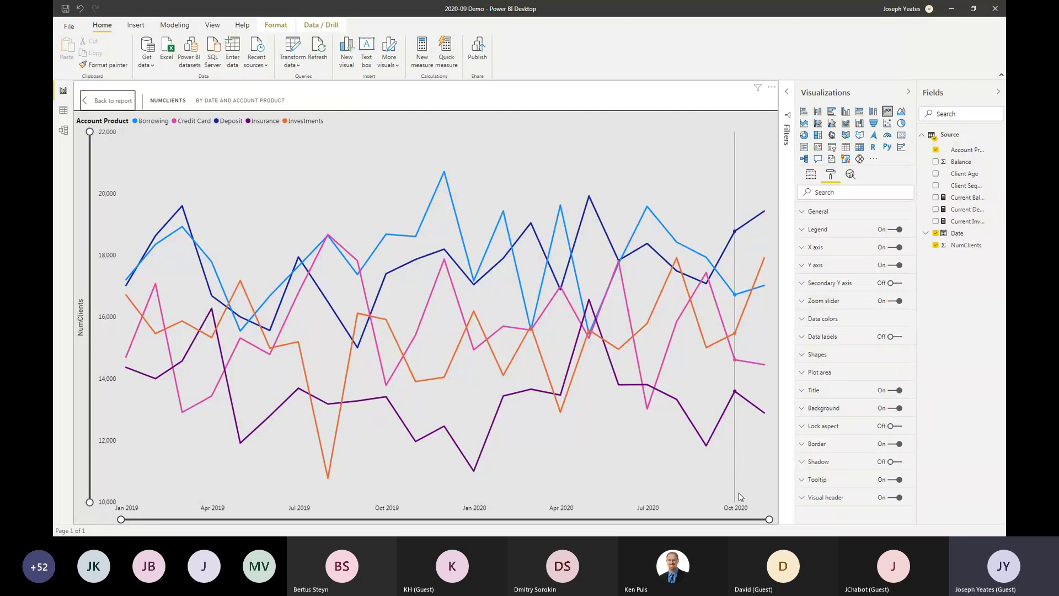
pyautogui.moveTo(770, 522); pyautogui.dragTo(658, 523)
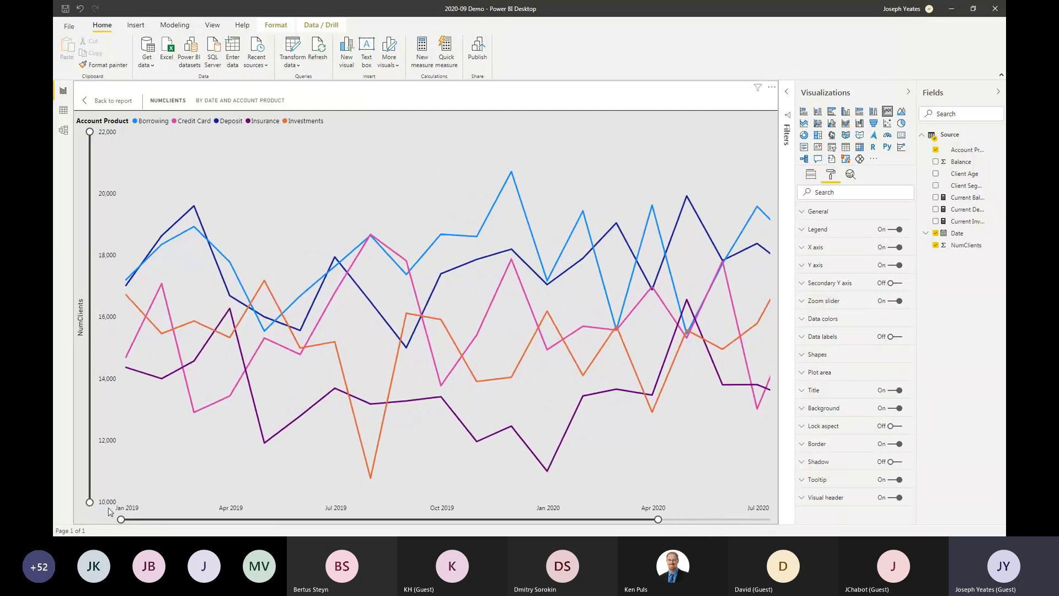
pyautogui.moveTo(121, 521); pyautogui.dragTo(229, 522)
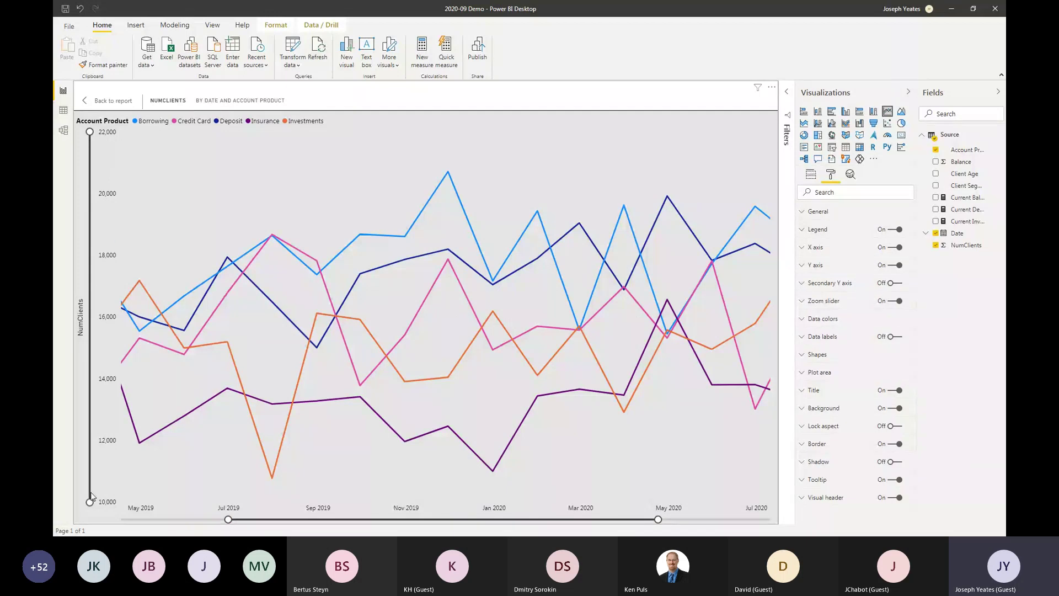
pyautogui.moveTo(89, 501); pyautogui.dragTo(90, 427)
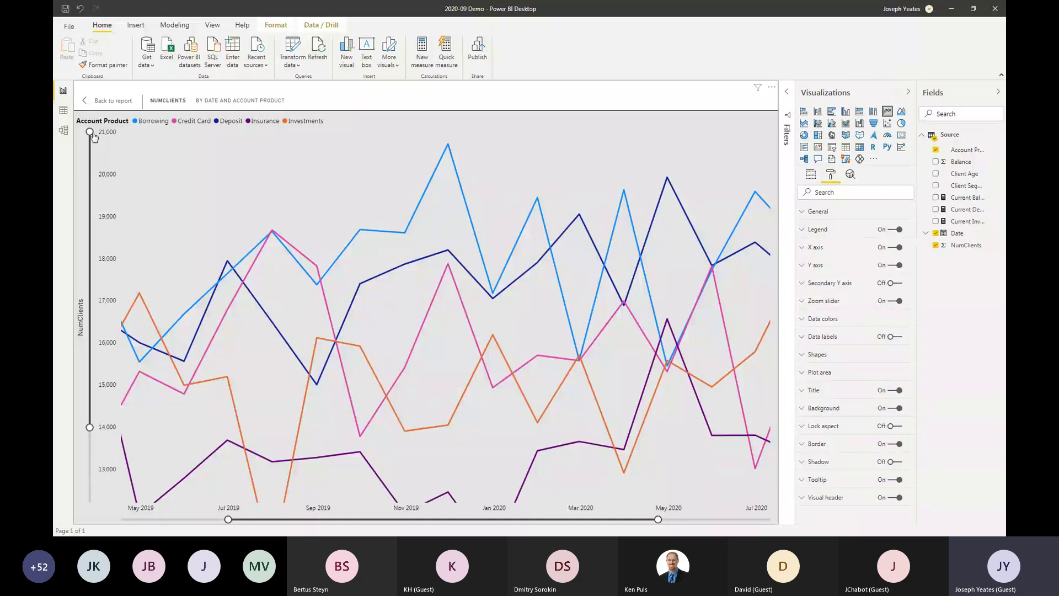
pyautogui.moveTo(90, 132); pyautogui.dragTo(92, 249)
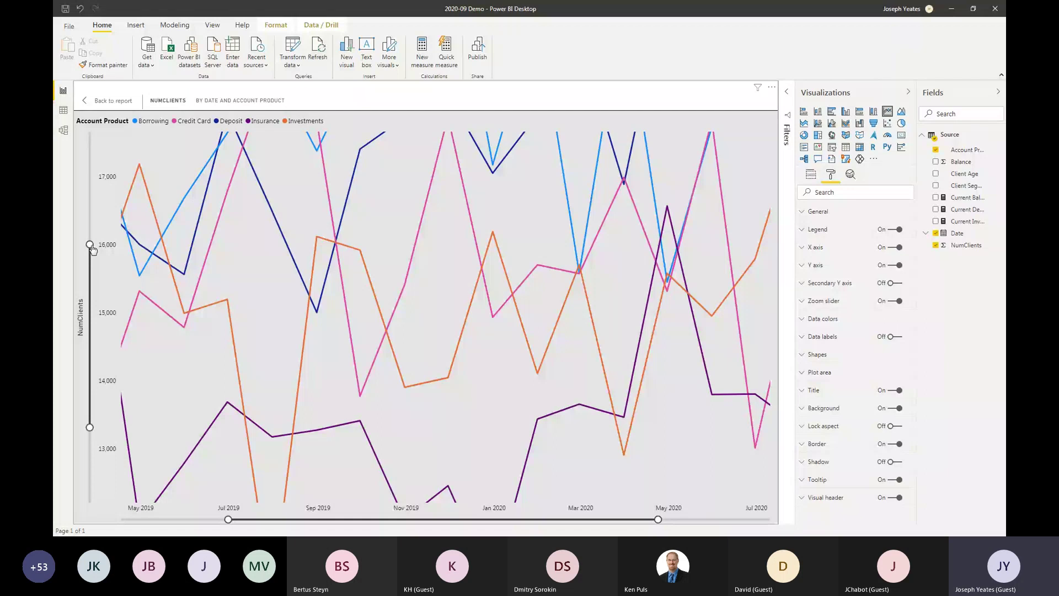
# Reset both zoom sliders of the NumClients chart to their full date and value ranges and return to the report
pyautogui.moveTo(659, 519); pyautogui.dragTo(769, 519)
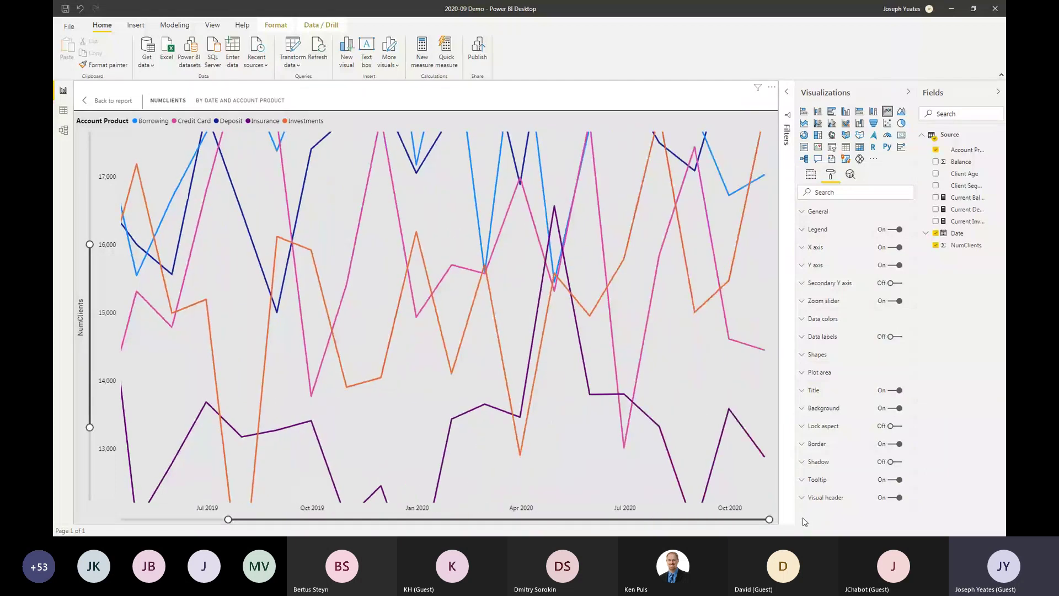
pyautogui.moveTo(227, 519); pyautogui.dragTo(121, 519)
pyautogui.moveTo(89, 244); pyautogui.dragTo(91, 132)
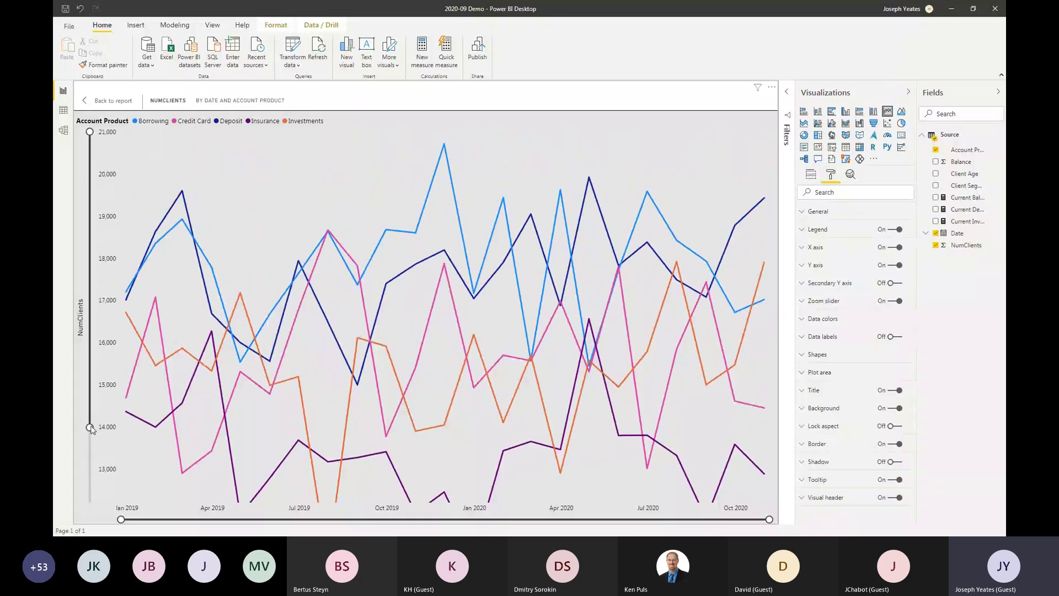
pyautogui.moveTo(90, 427); pyautogui.dragTo(89, 502)
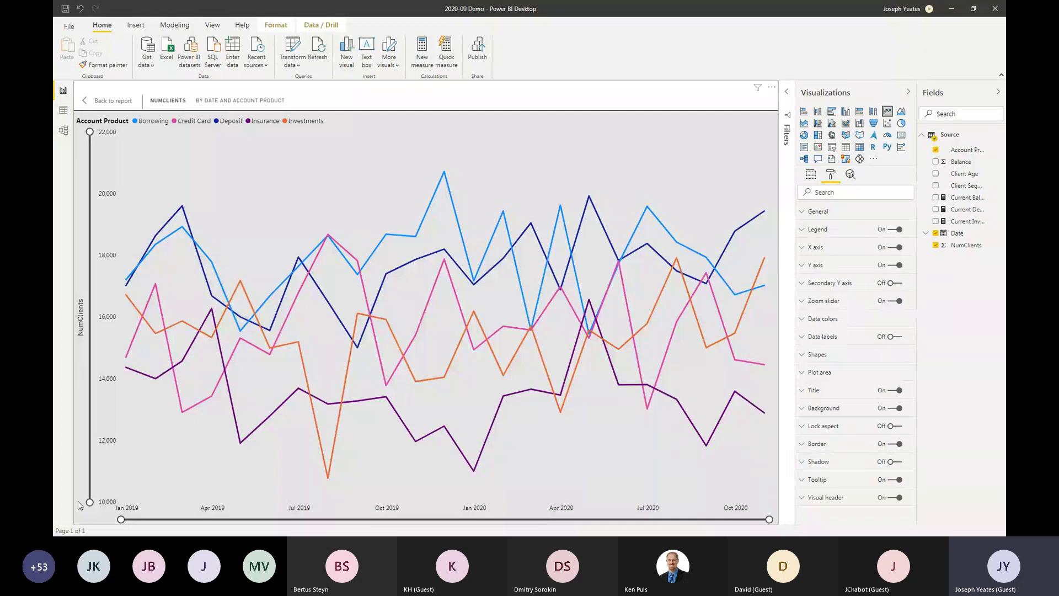
pyautogui.click(127, 105)
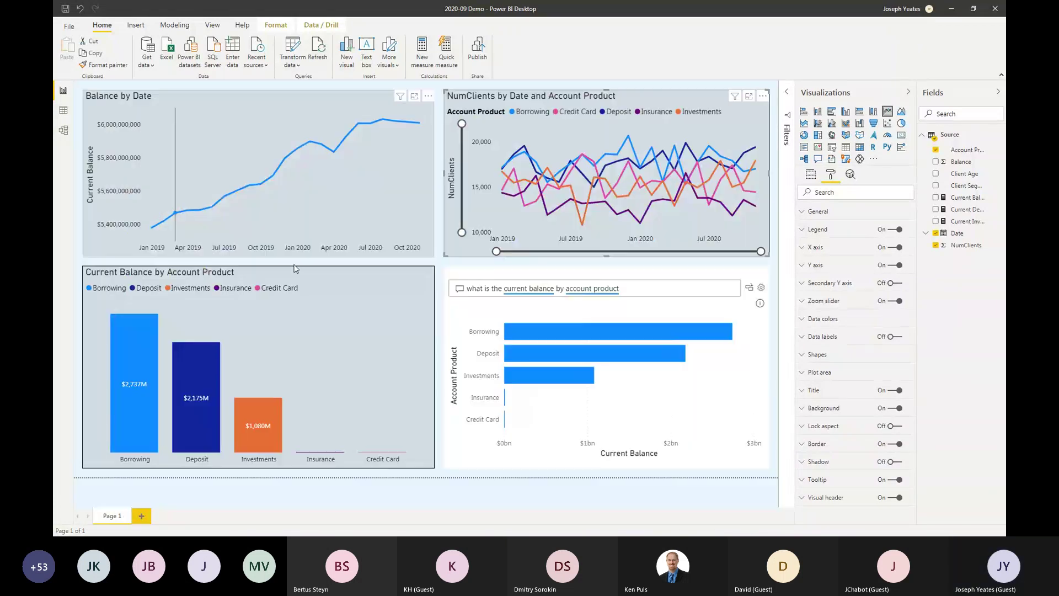
# Show the report filters and set the current file's query reduction to add a single Apply button to the filter pane
pyautogui.click(787, 91)
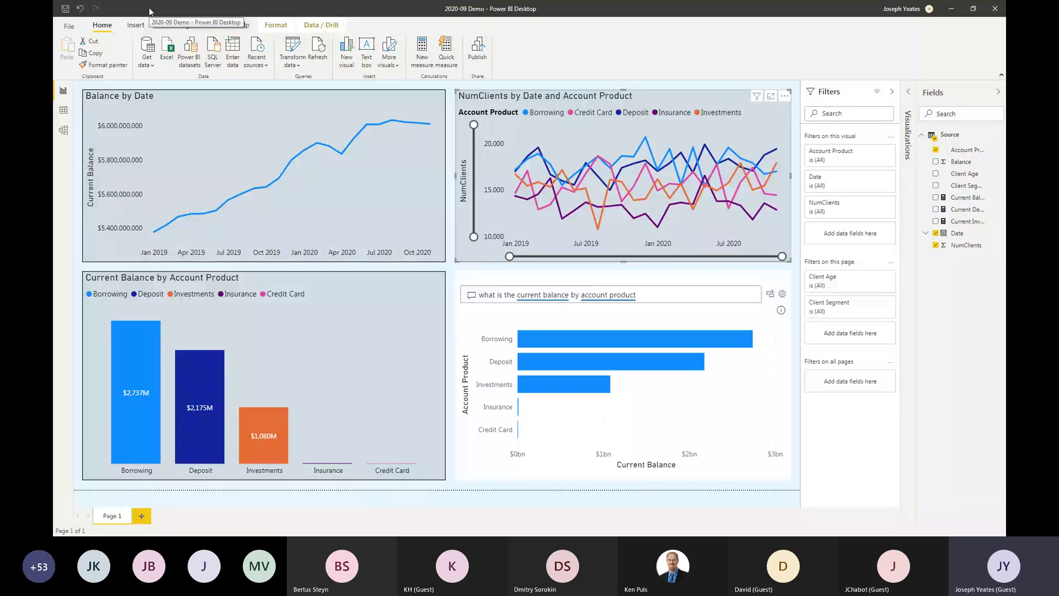
pyautogui.click(75, 25)
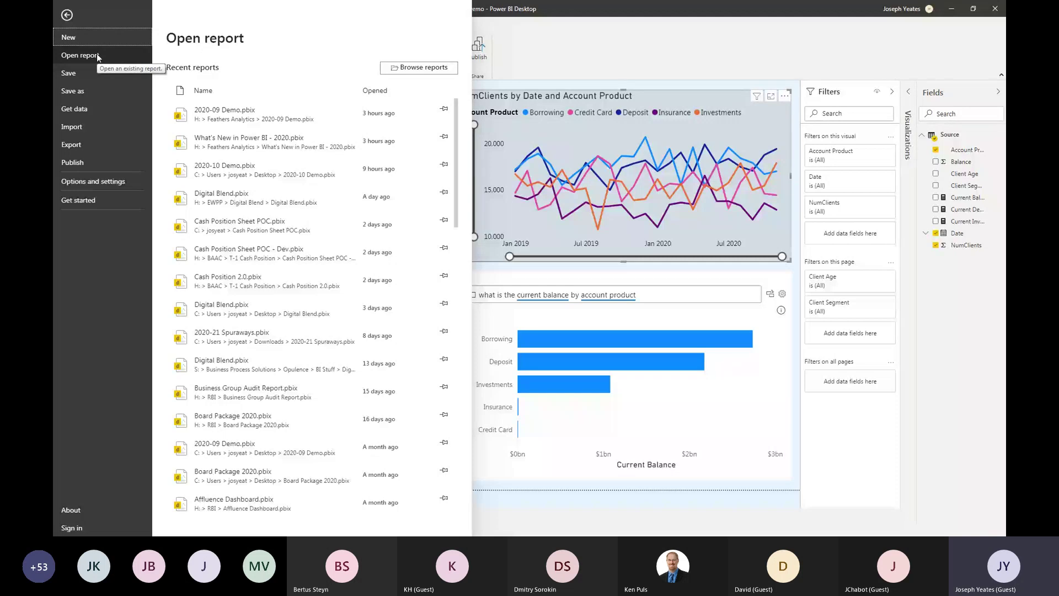
pyautogui.click(97, 180)
pyautogui.click(226, 80)
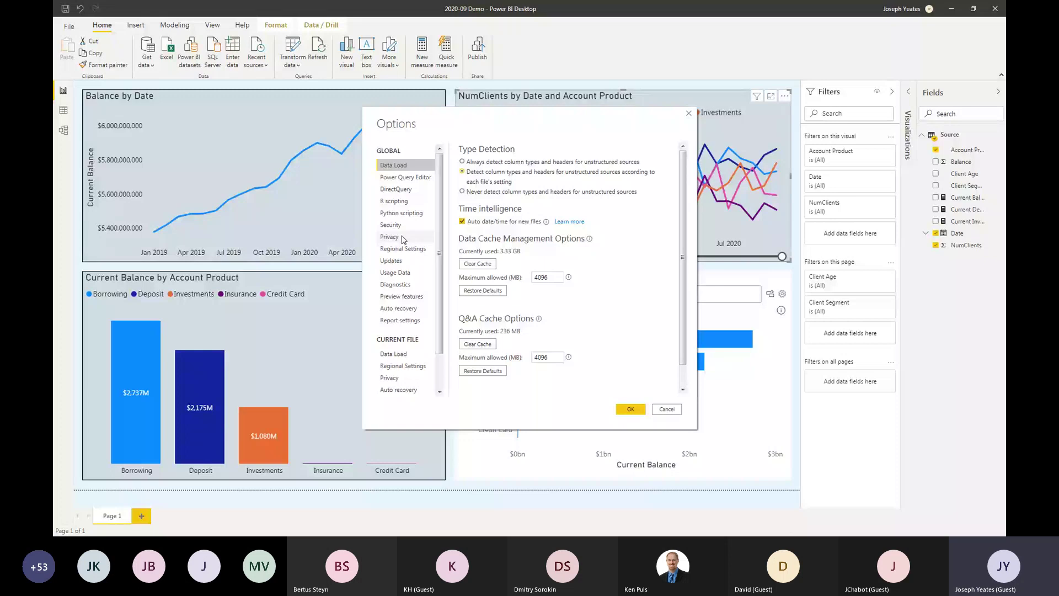
pyautogui.scroll(-2, 411, 342)
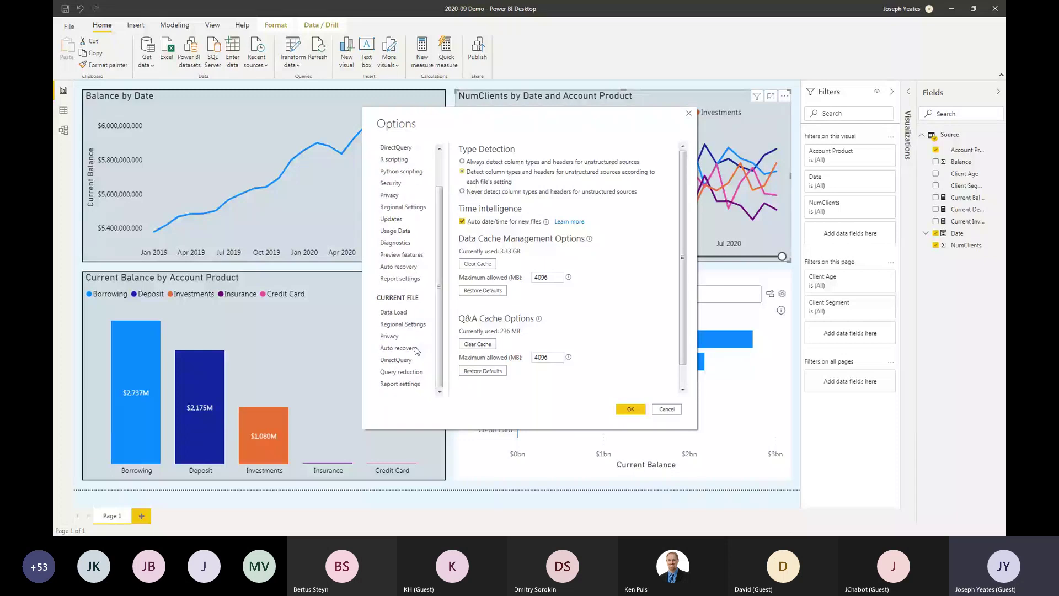
pyautogui.click(395, 373)
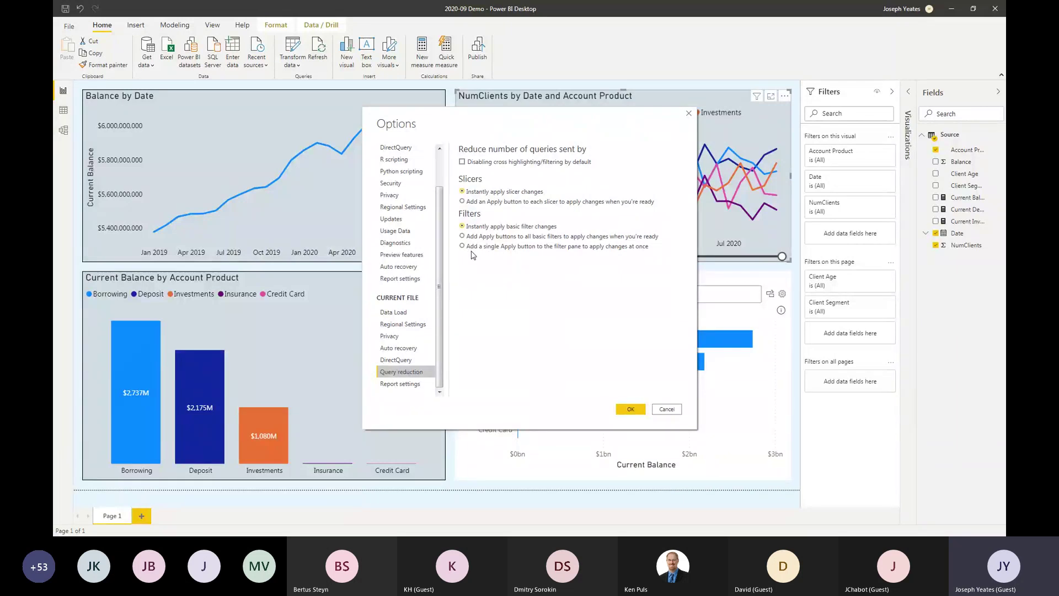
pyautogui.click(566, 249)
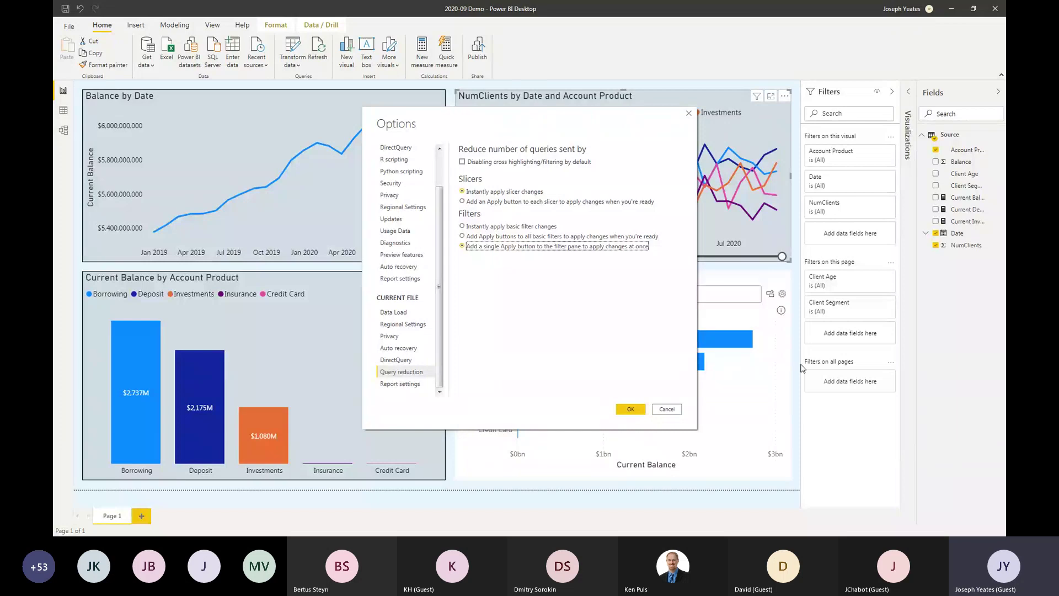
pyautogui.click(639, 413)
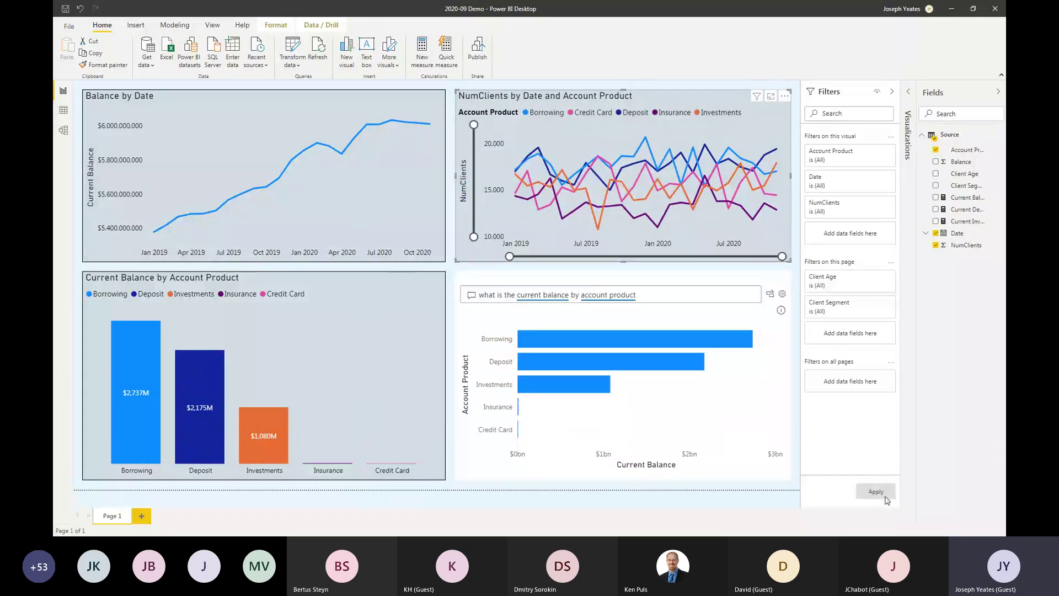
# Select 19-24 in the page-level Client Age filter without applying it, and collapse the filter card
pyautogui.click(867, 278)
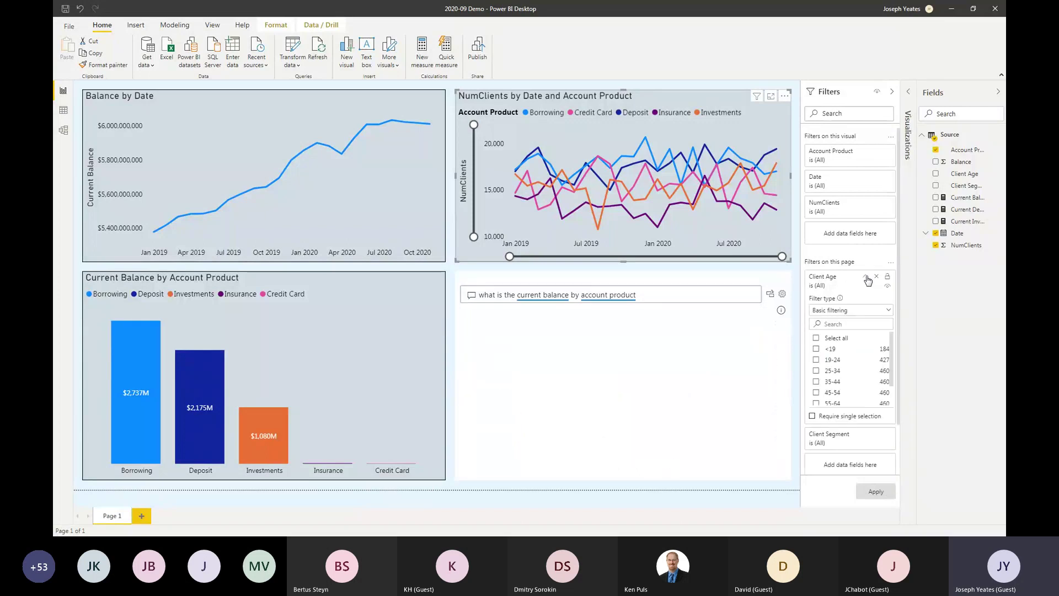
pyautogui.click(817, 361)
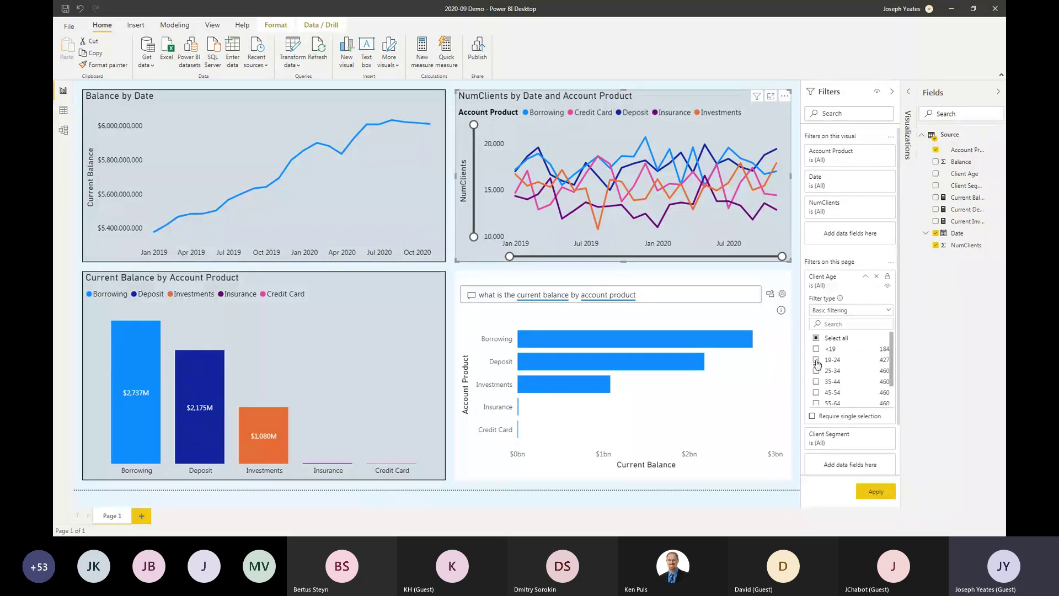
pyautogui.click(866, 276)
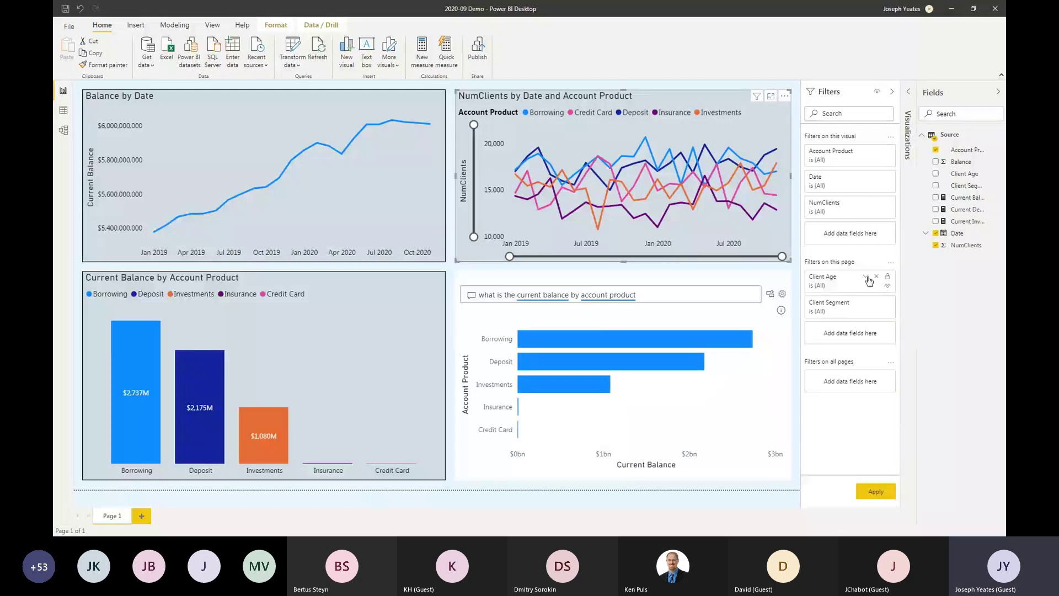
pyautogui.click(866, 276)
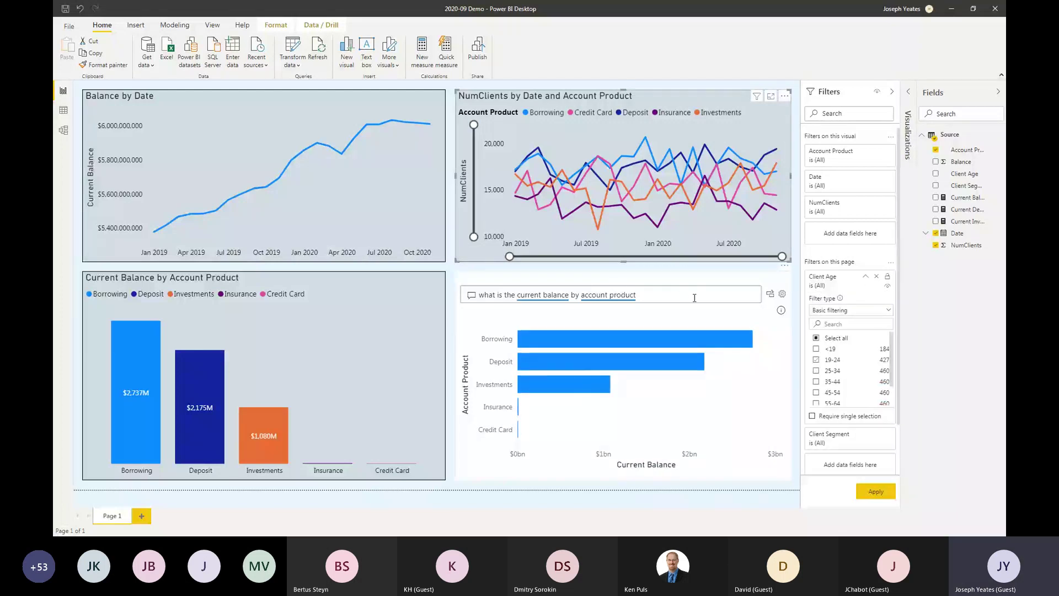
pyautogui.click(866, 276)
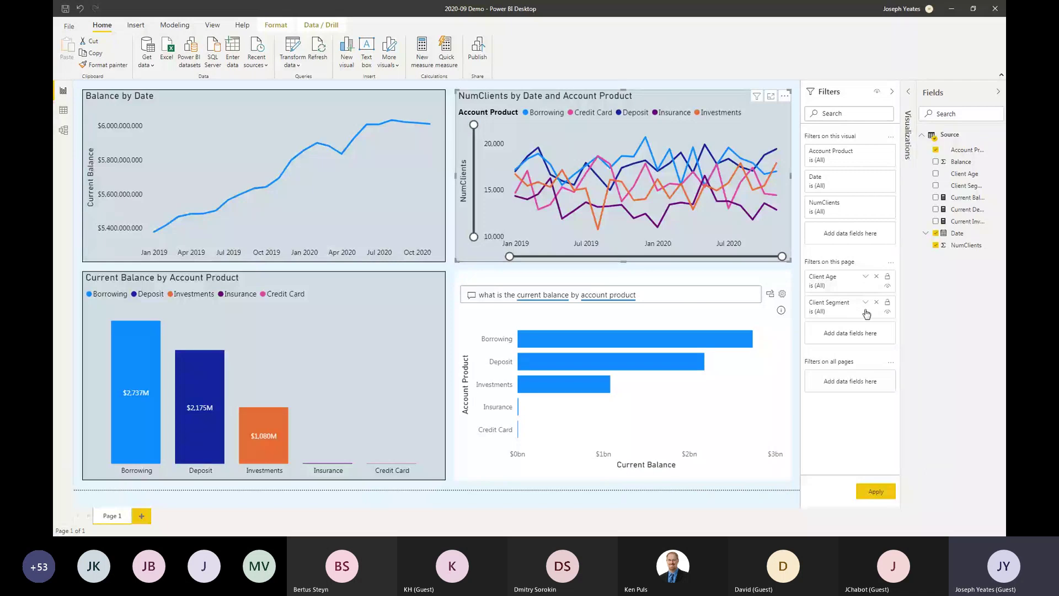
# Select Segment 3 and Segment 4 in the page-level Client Segment filter
pyautogui.click(866, 304)
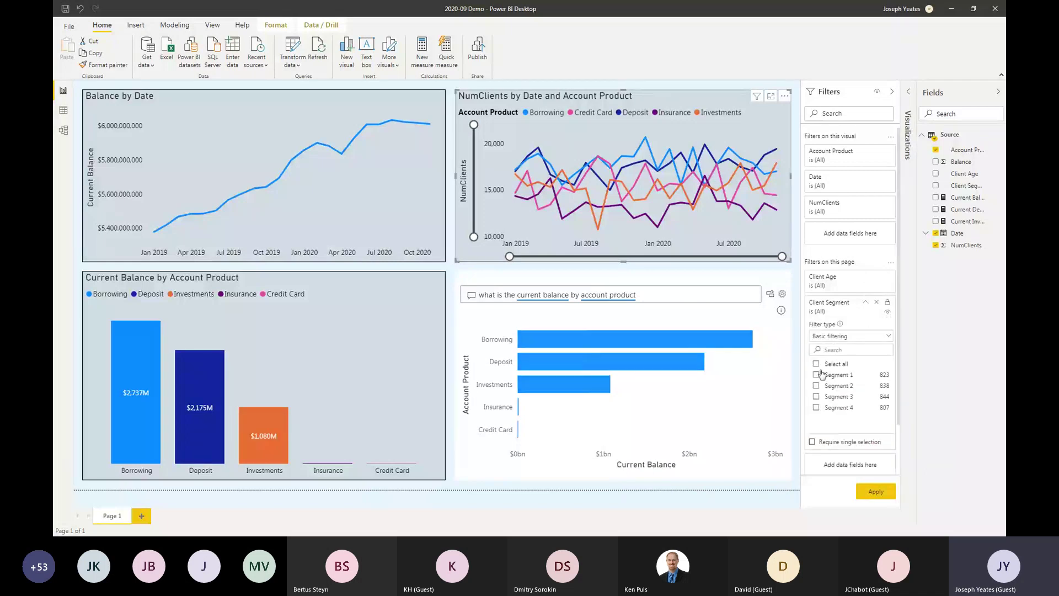
pyautogui.click(817, 408)
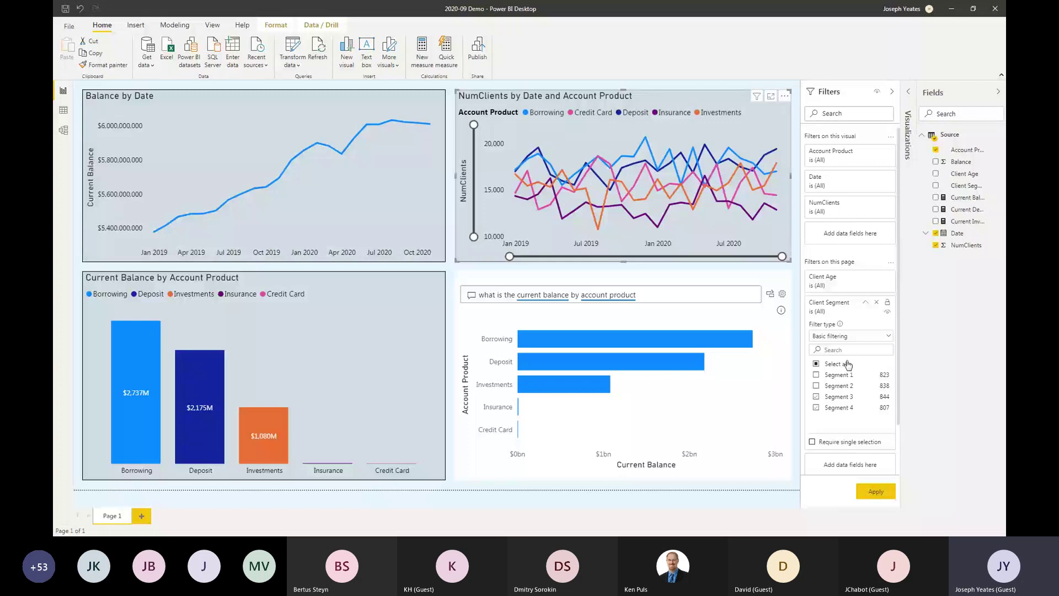
pyautogui.click(847, 395)
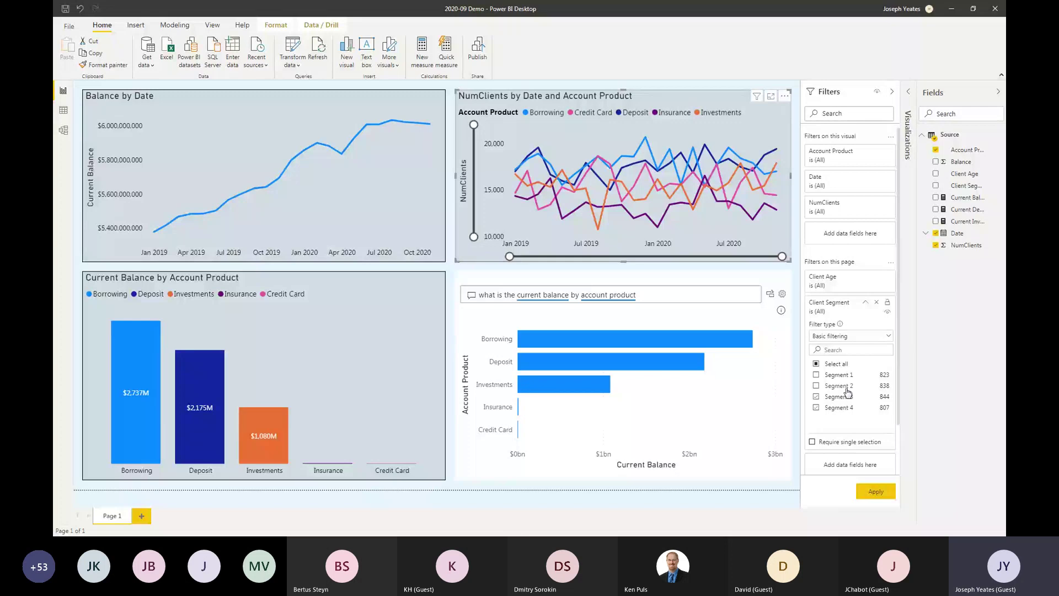
# Apply the pending page-level Client Age and Client Segment filters to the report
pyautogui.click(874, 497)
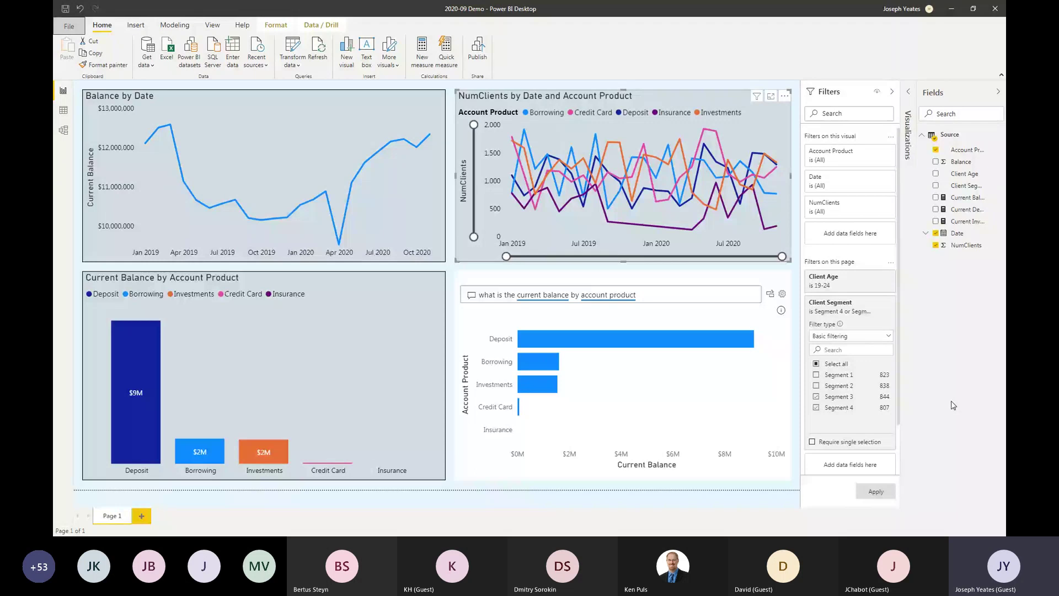
# Remove Segment 4 from the page-level Client Segment filter and apply, and reselect it and apply again
pyautogui.click(817, 408)
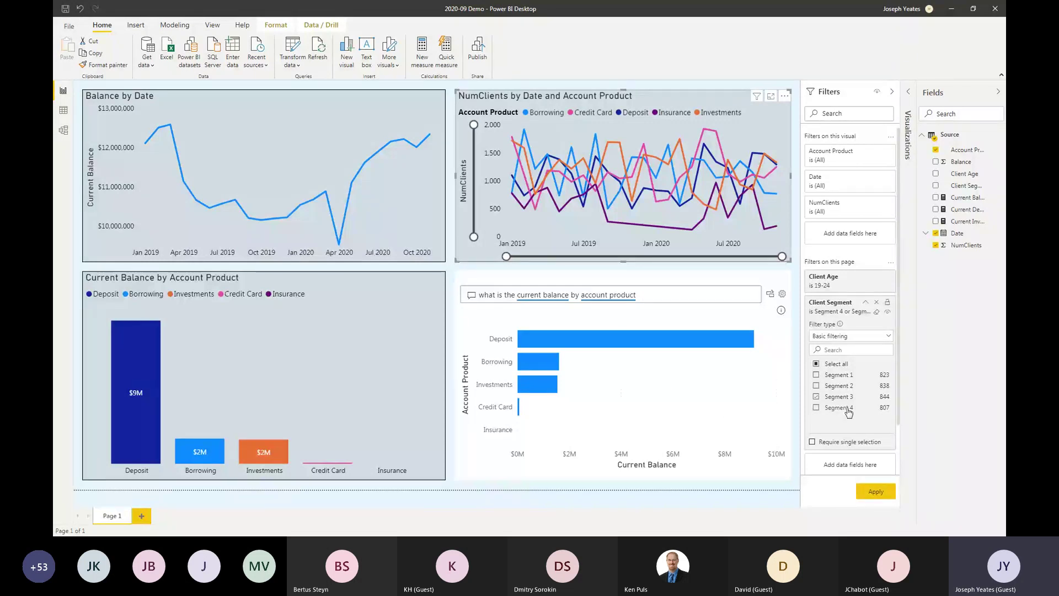
pyautogui.click(871, 493)
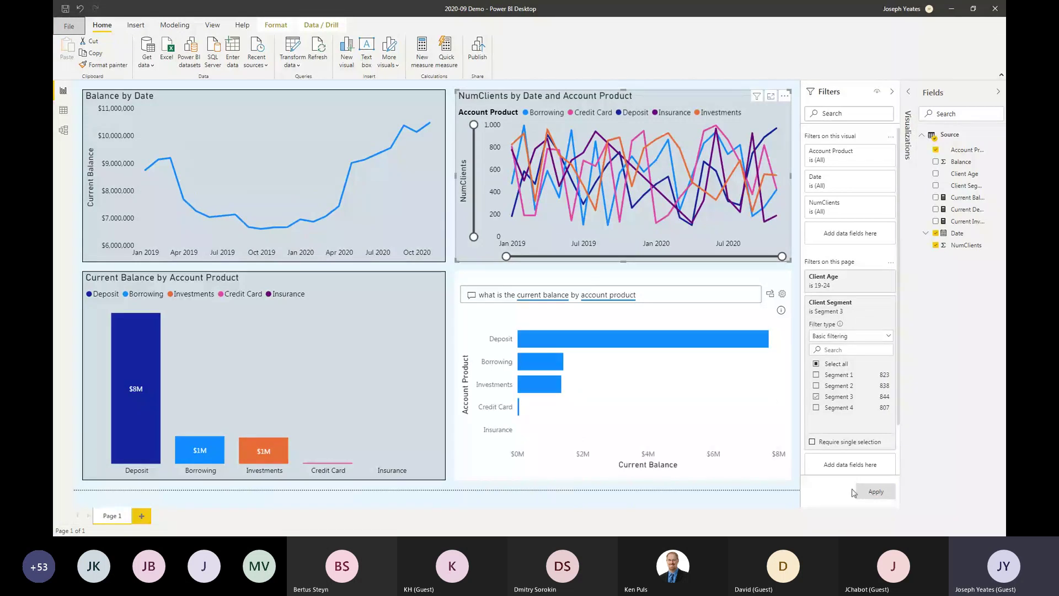
pyautogui.click(816, 407)
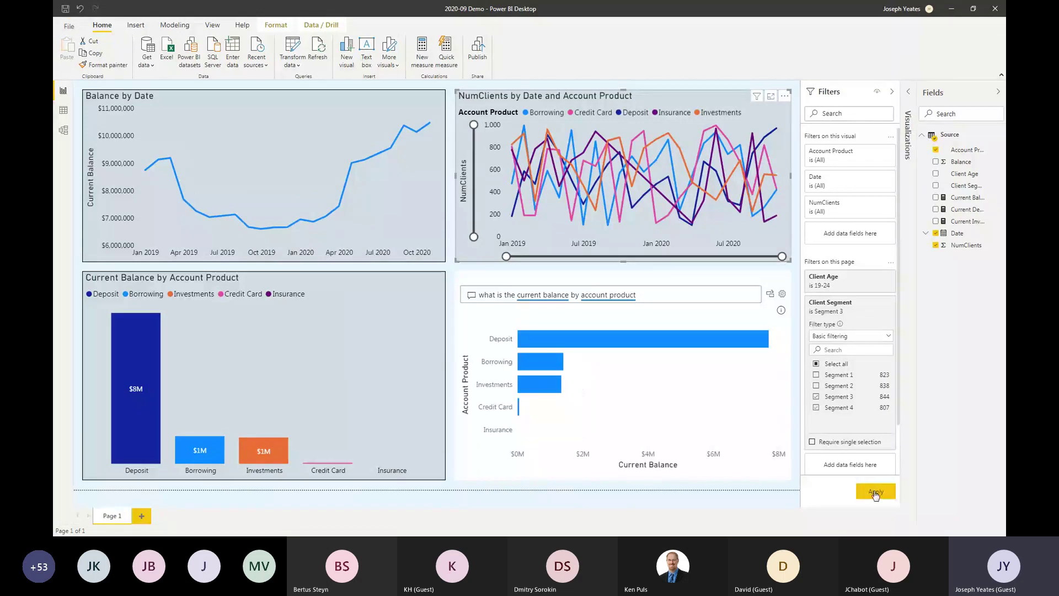
pyautogui.click(876, 493)
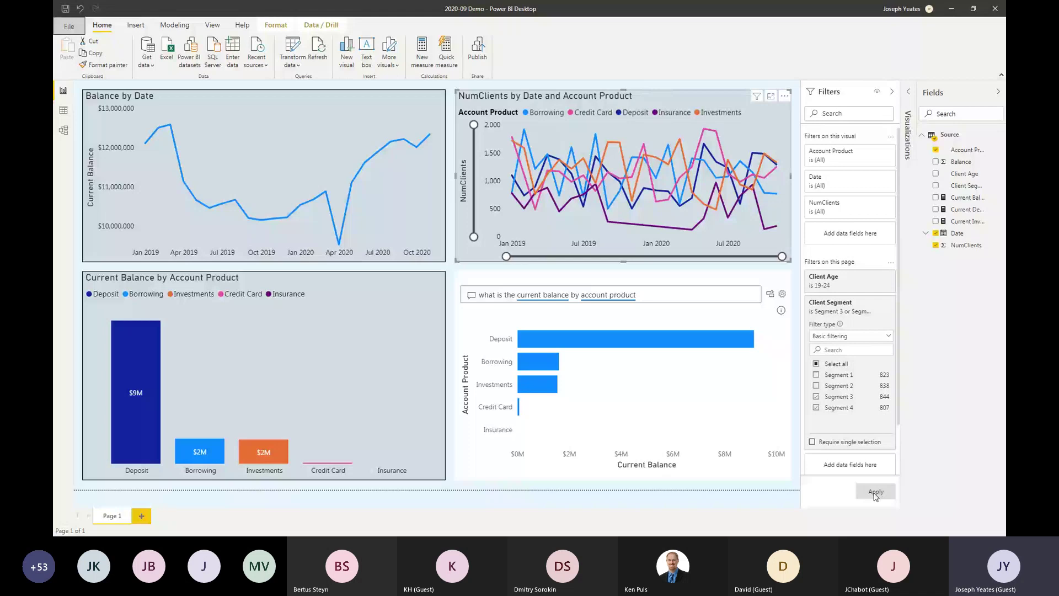
# Collapse the filter and field lists and add anomaly detection to the Balance by Date line chart
pyautogui.click(375, 173)
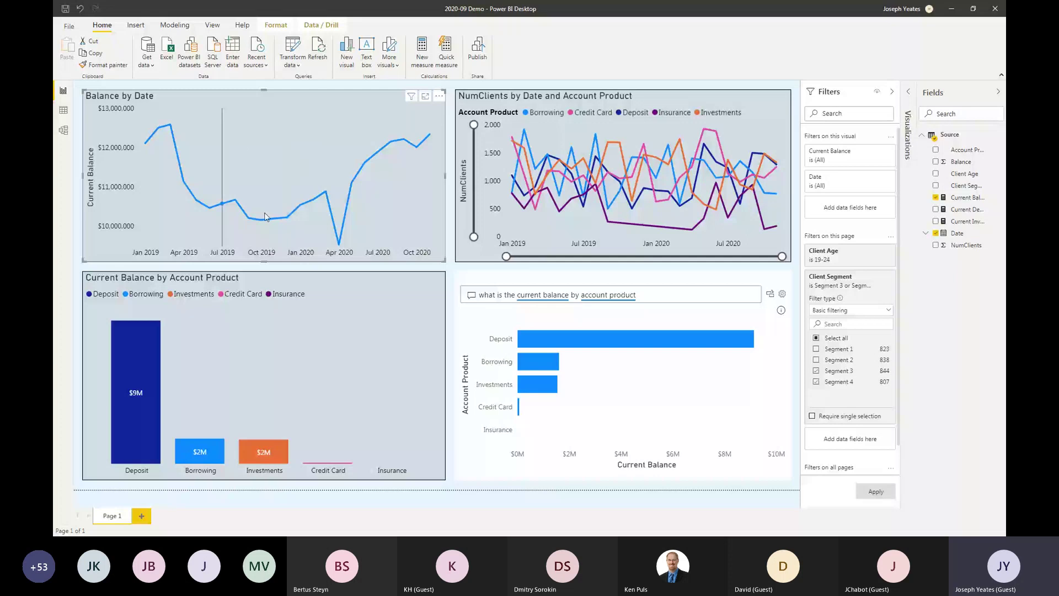
pyautogui.click(893, 92)
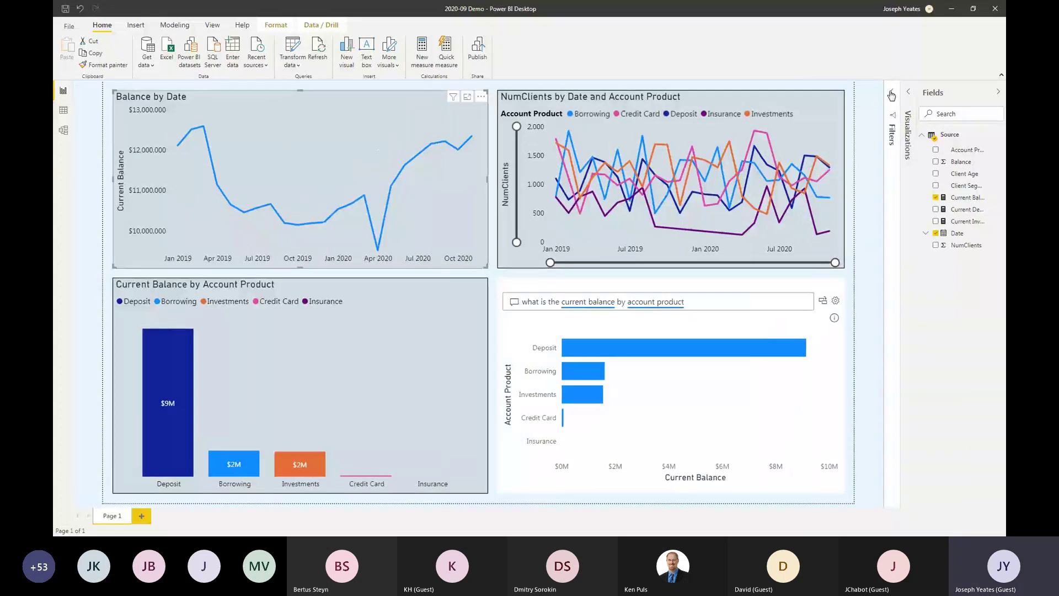
pyautogui.click(1000, 94)
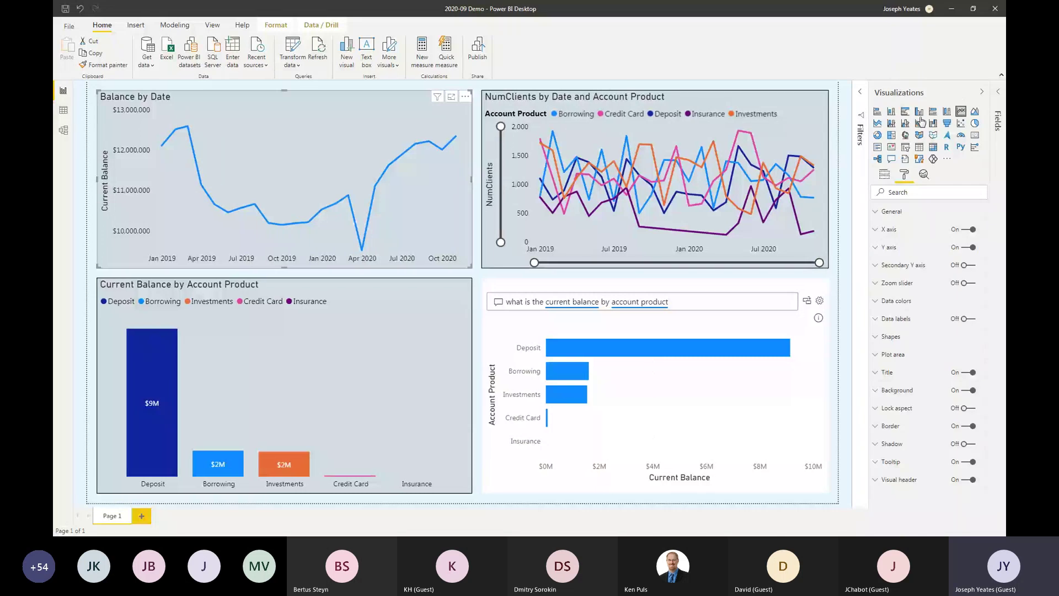
pyautogui.click(924, 176)
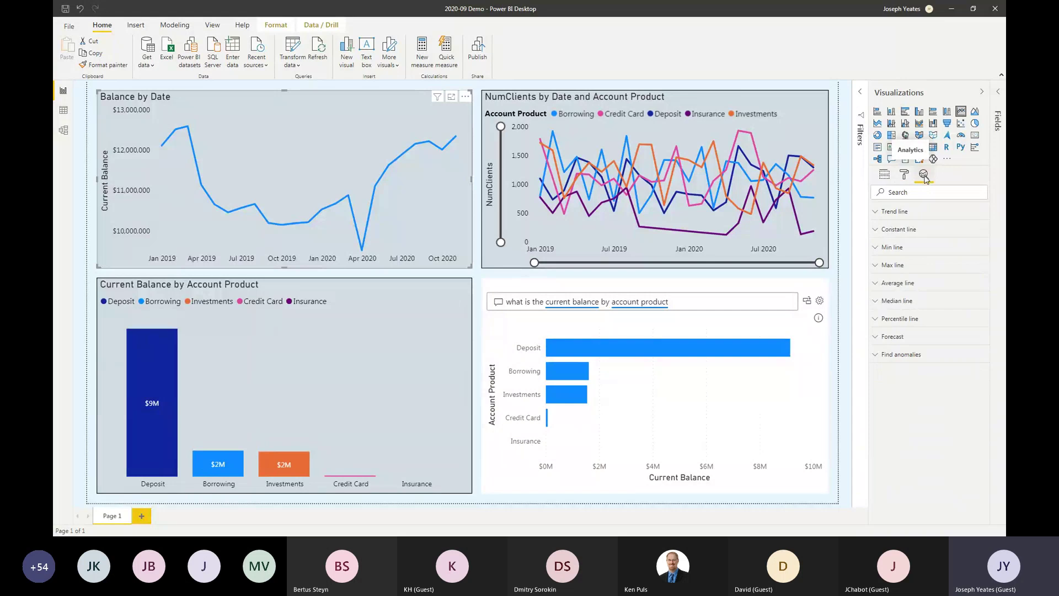
pyautogui.click(908, 362)
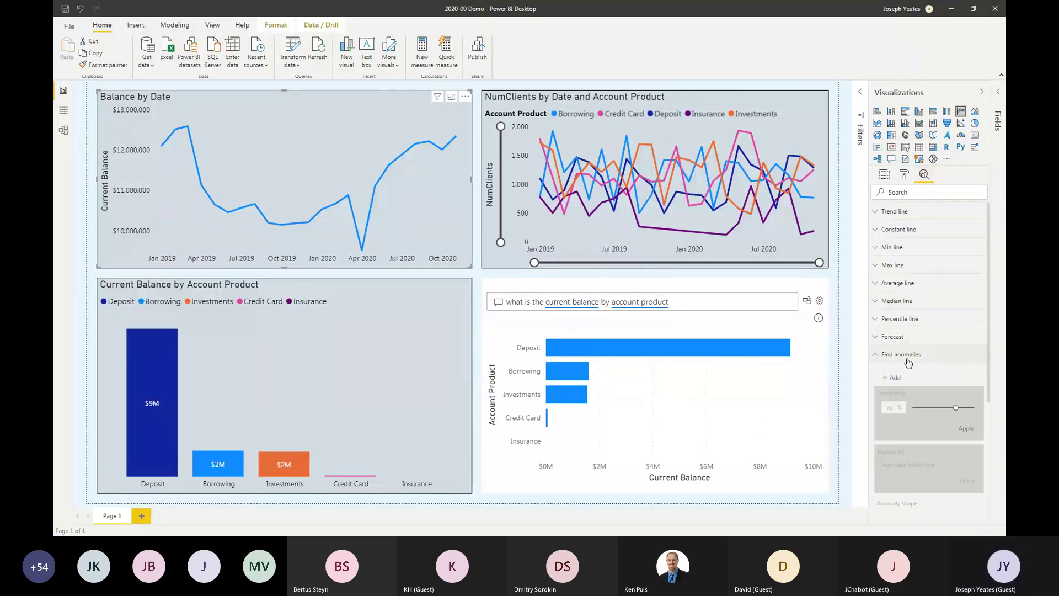
pyautogui.scroll(-1, 953, 316)
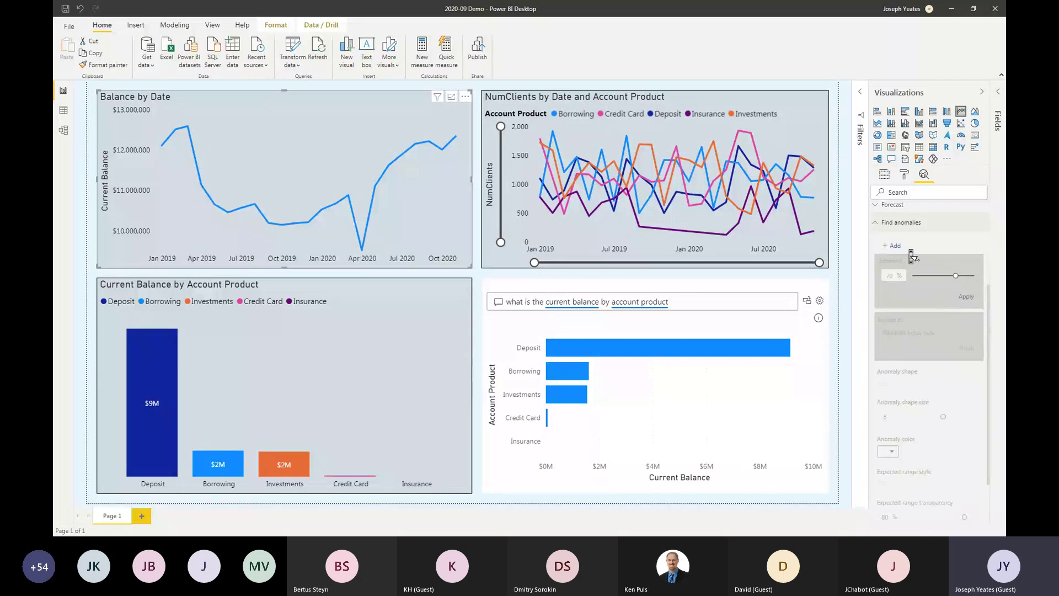
pyautogui.click(900, 252)
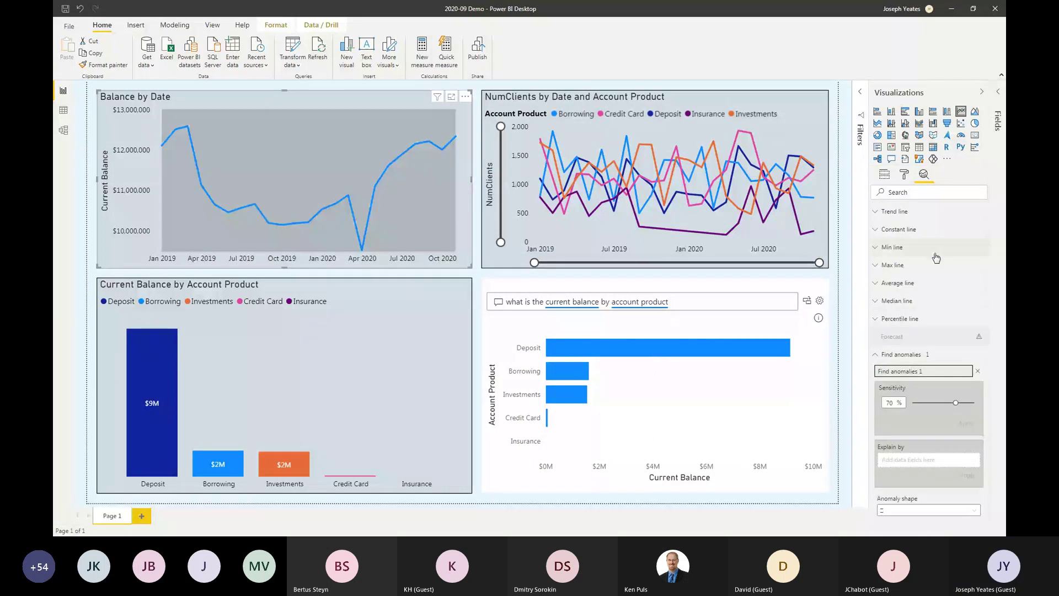
# Set the anomaly detection sensitivity of the Balance by Date chart to 90% and apply it
pyautogui.scroll(-3, 922, 253)
pyautogui.scroll(-1, 936, 258)
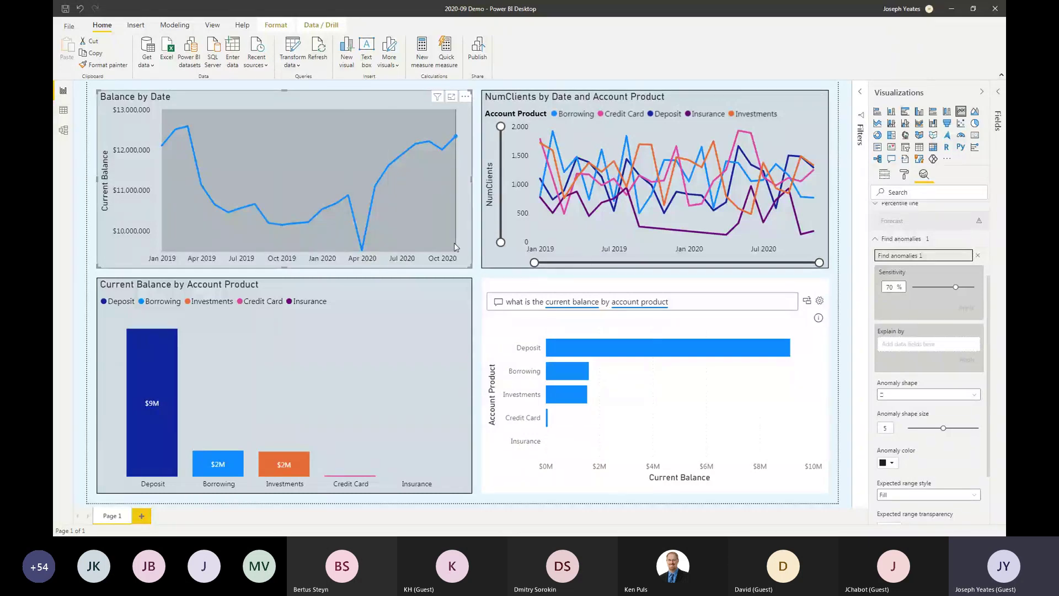
pyautogui.moveTo(894, 286); pyautogui.dragTo(884, 286)
pyautogui.write('90')
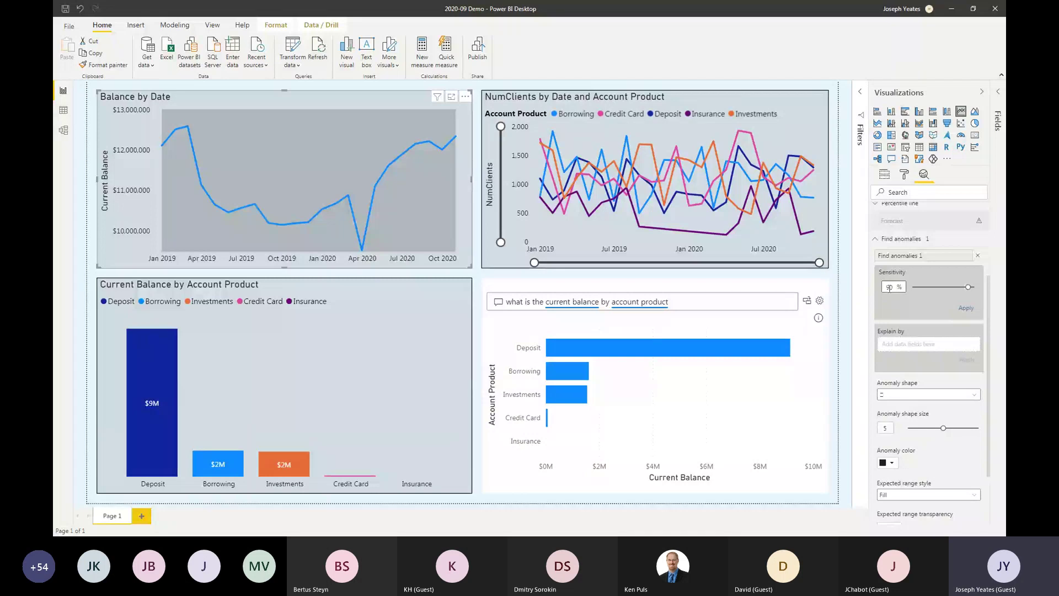
pyautogui.click(971, 311)
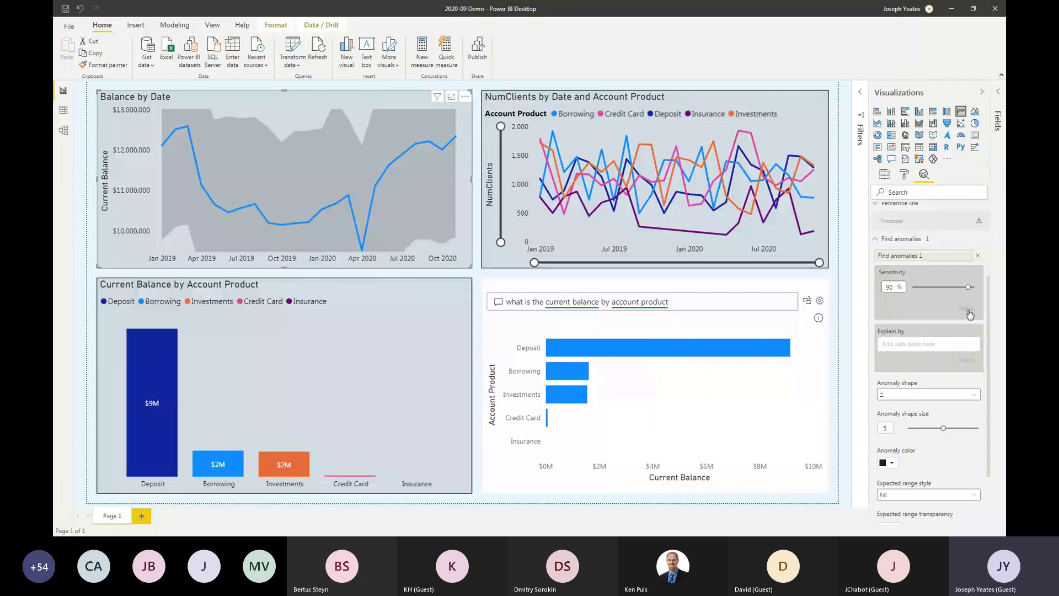
# Raise the Balance by Date chart's anomaly detection sensitivity to 95% and apply it
pyautogui.click(889, 288)
pyautogui.write('95')
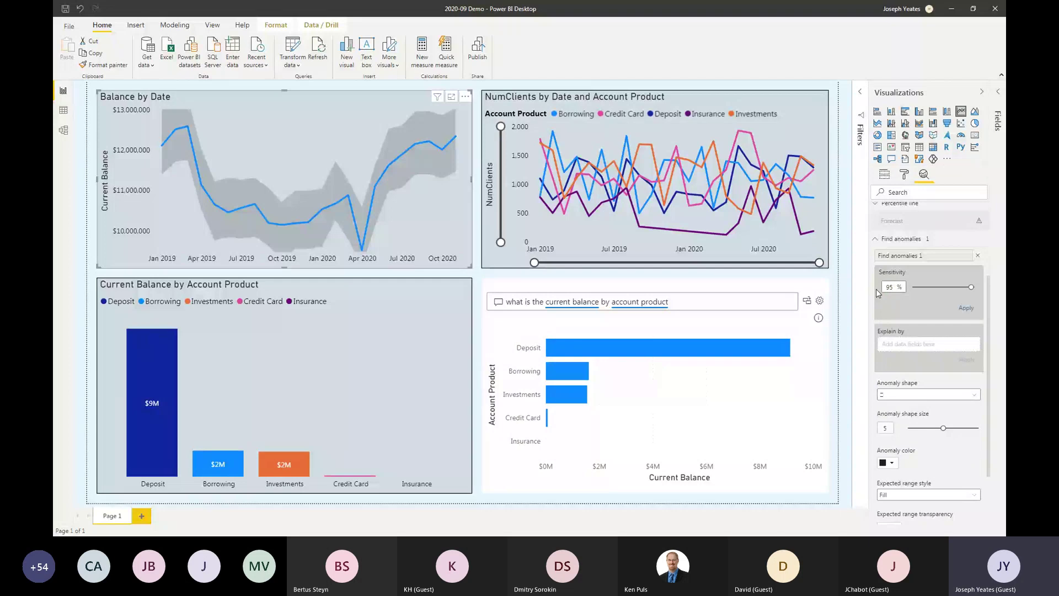
pyautogui.click(966, 311)
pyautogui.scroll(3, 950, 322)
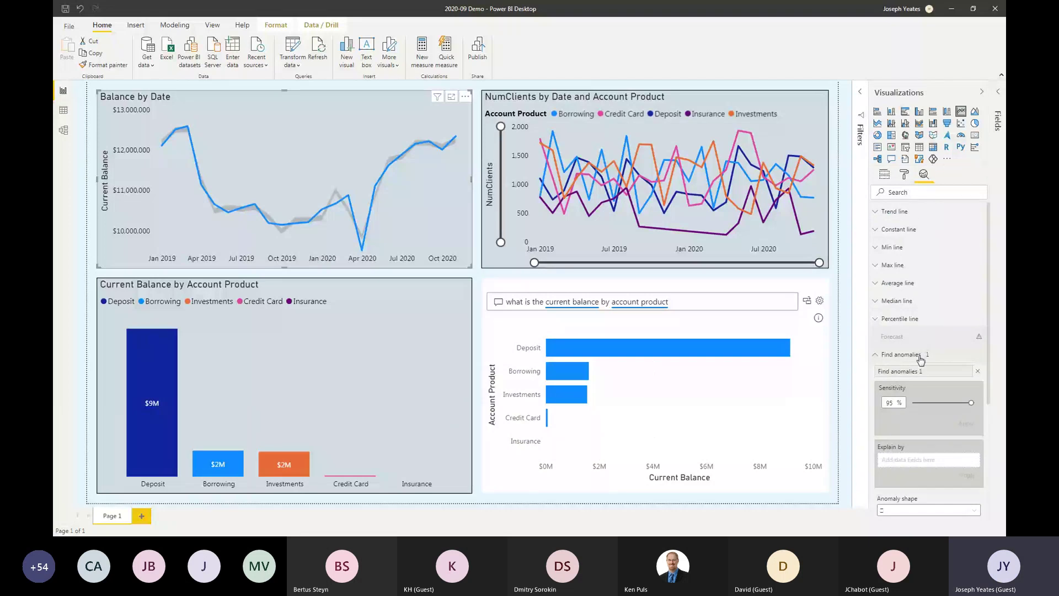
# Add Segment 2 to the page-level Client Segment filter, apply it, and collapse the filter pane
pyautogui.click(865, 108)
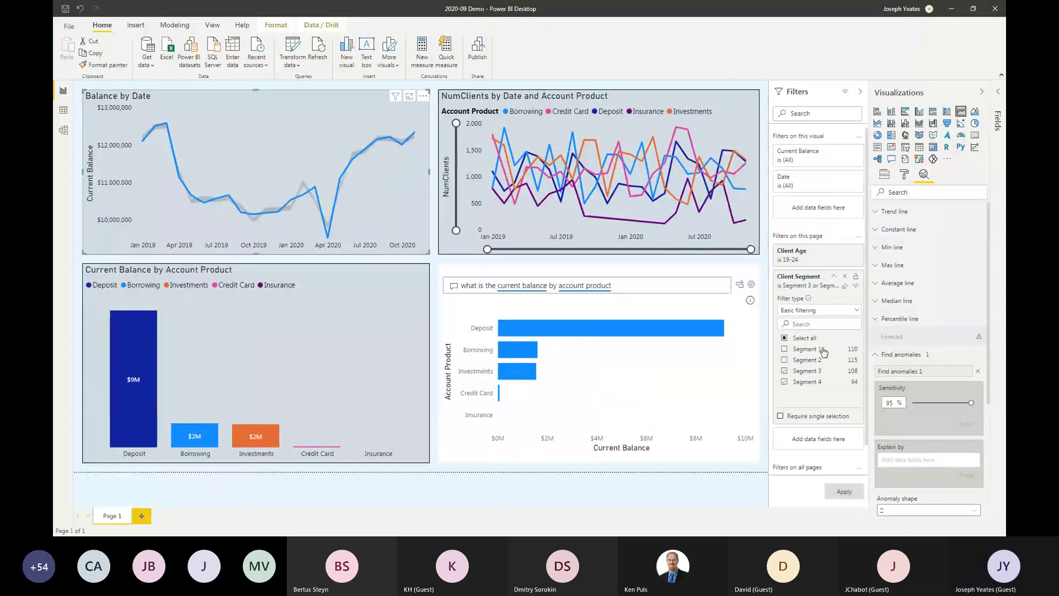
pyautogui.click(785, 359)
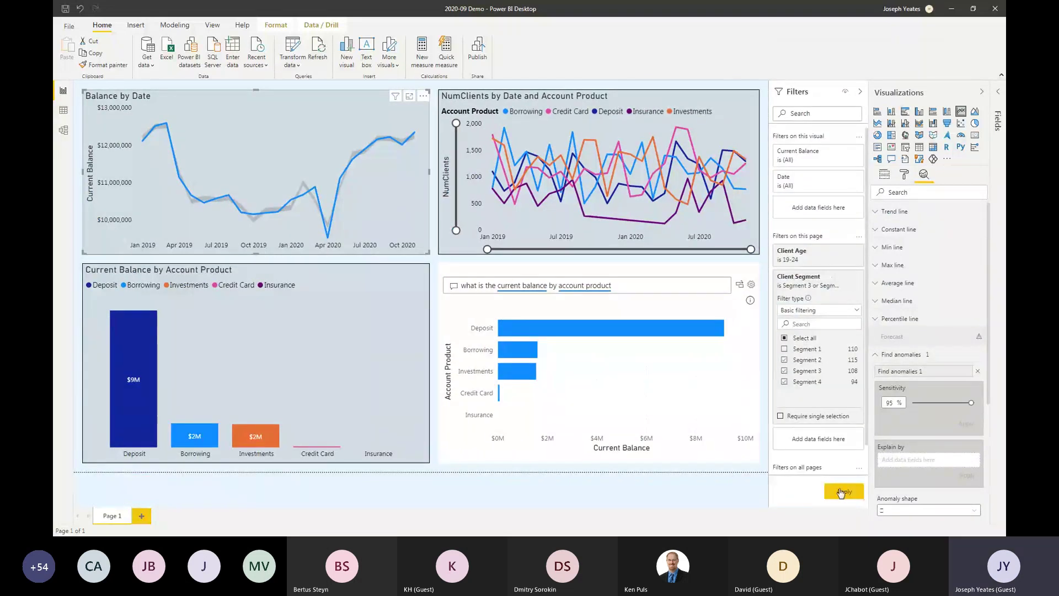
pyautogui.click(842, 492)
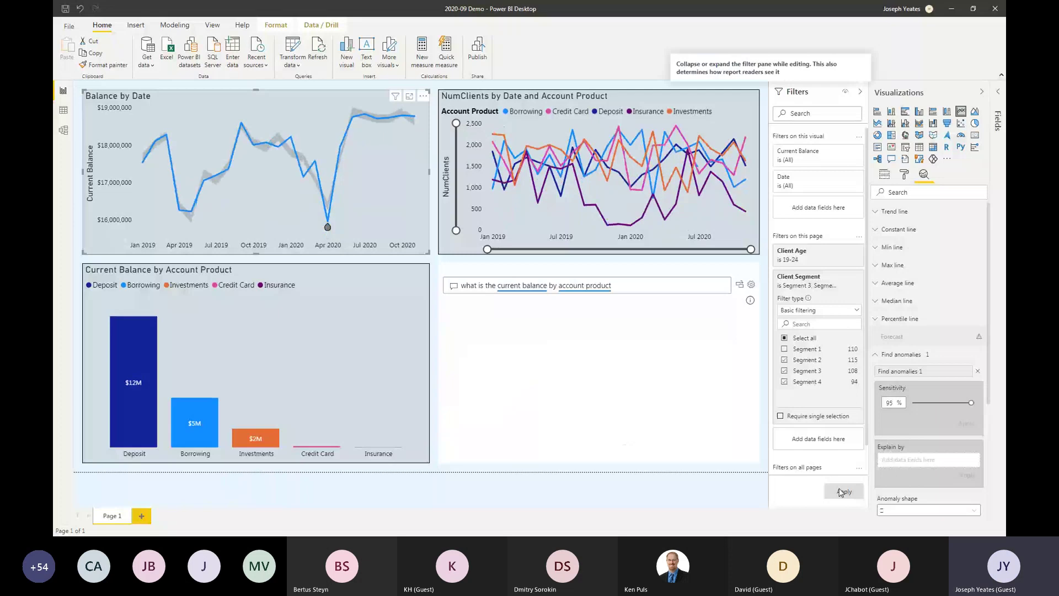
pyautogui.click(860, 92)
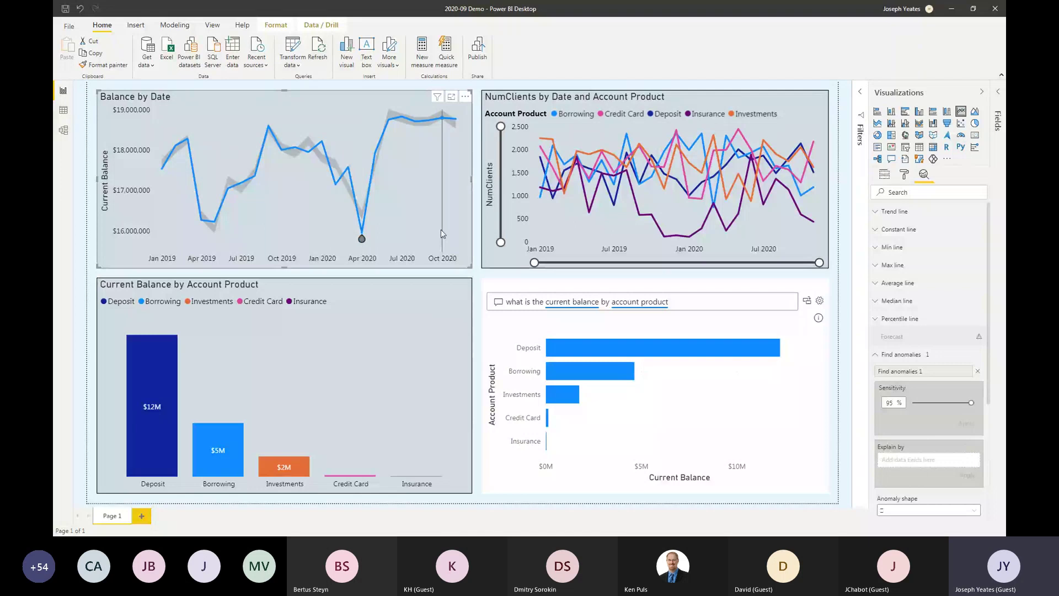
# Open the possible explanations for the anomaly marked on the Balance by Date line
pyautogui.moveTo(442, 233)
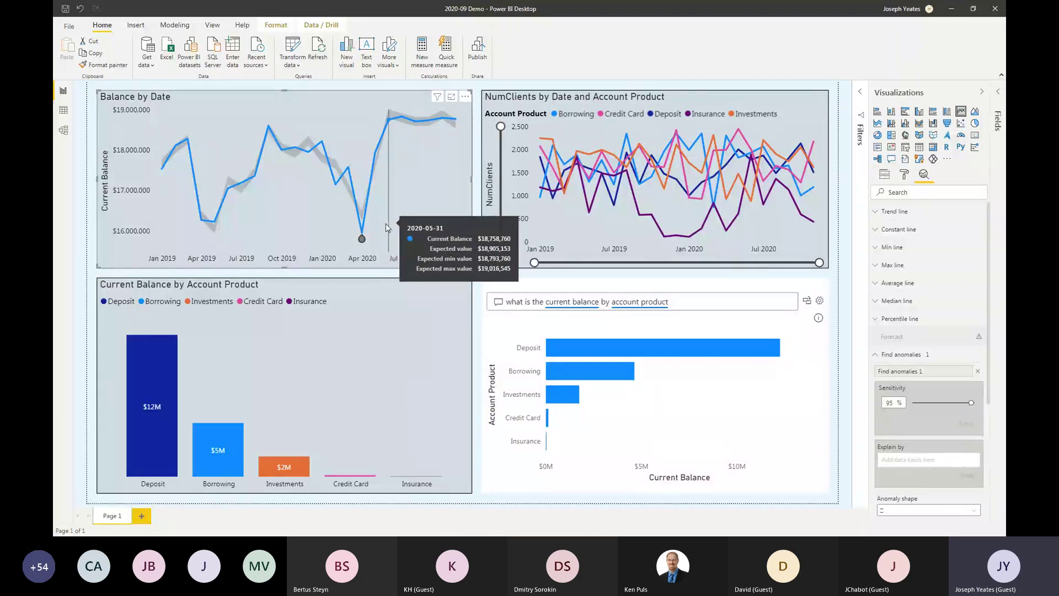
pyautogui.click(363, 240)
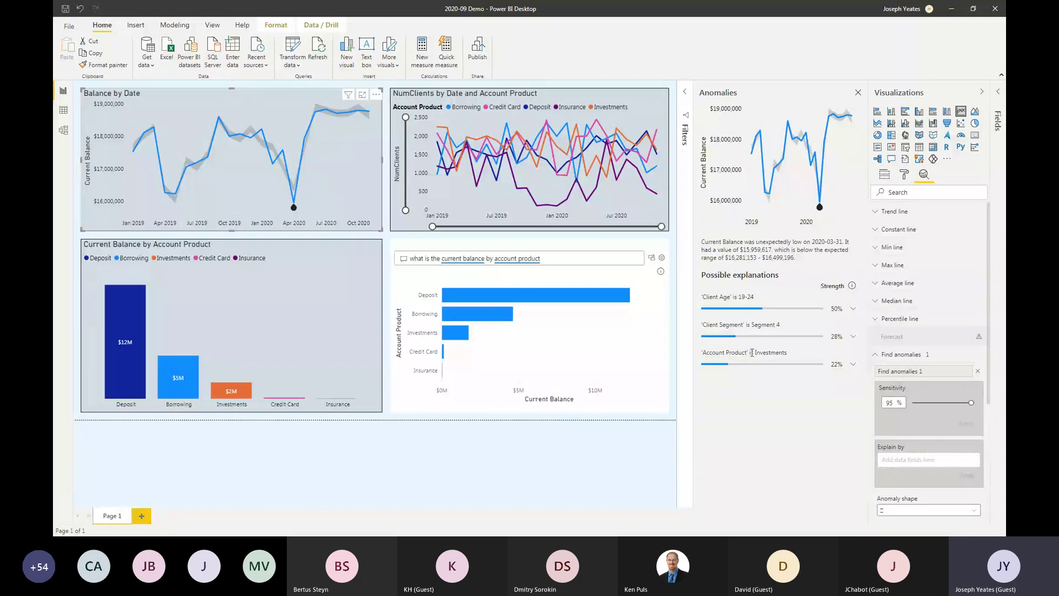
# Restrict the anomaly explanations to the Account Product field and apply the change
pyautogui.click(1004, 92)
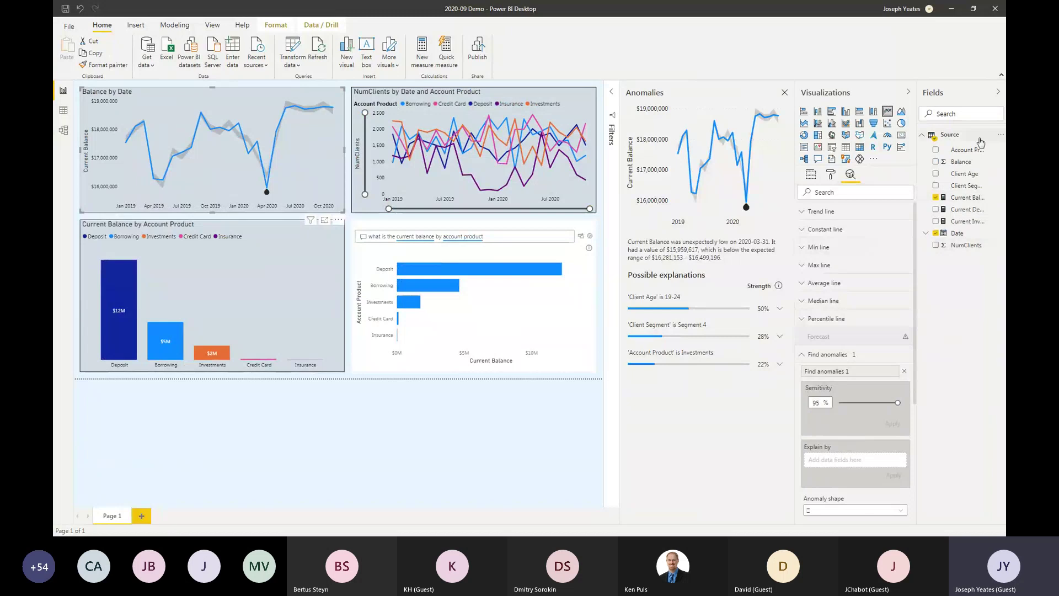
pyautogui.moveTo(972, 154); pyautogui.dragTo(861, 463)
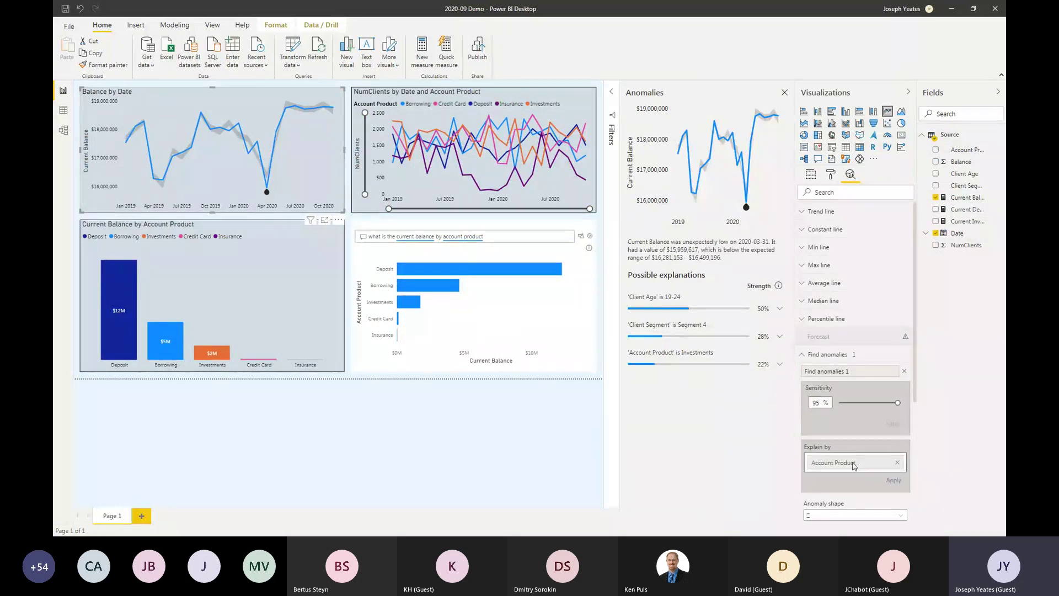
pyautogui.scroll(-1, 916, 446)
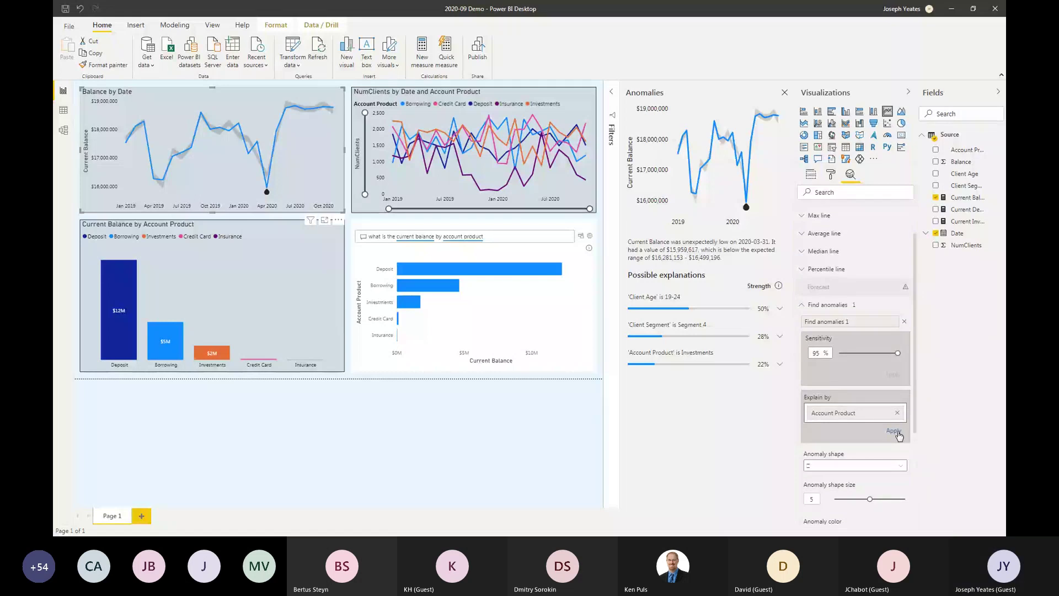
pyautogui.click(895, 431)
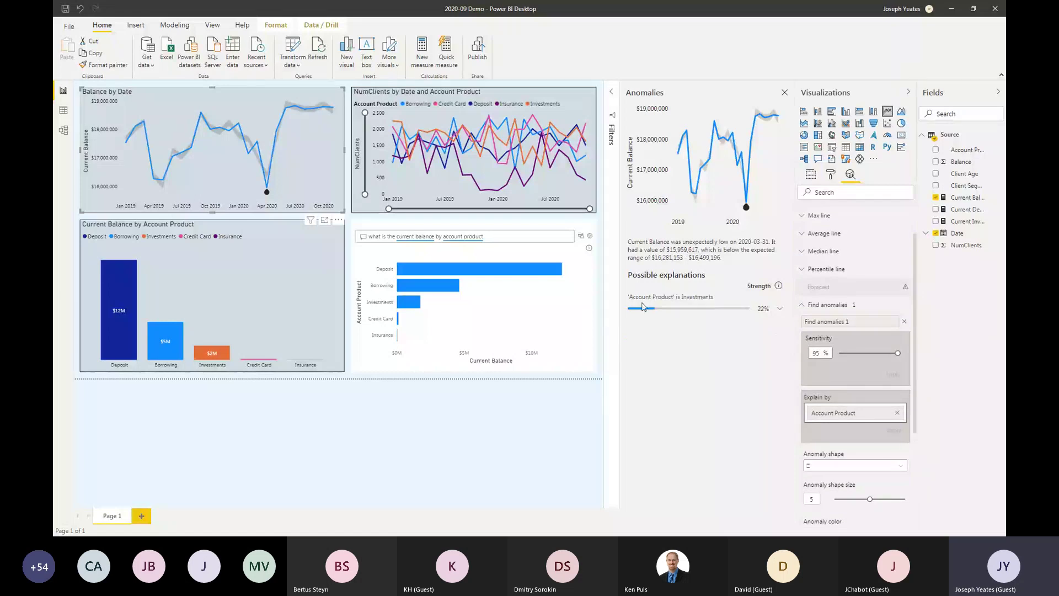
# Expand the details of the Account Product Investments explanation, and close the anomaly explanations after reviewing them
pyautogui.click(780, 309)
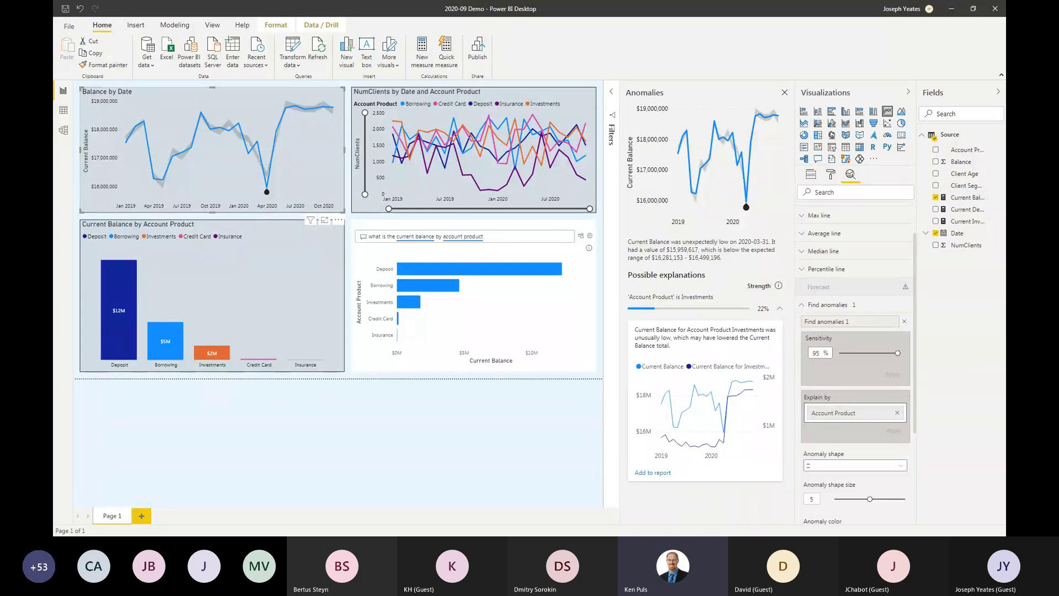
pyautogui.click(574, 95)
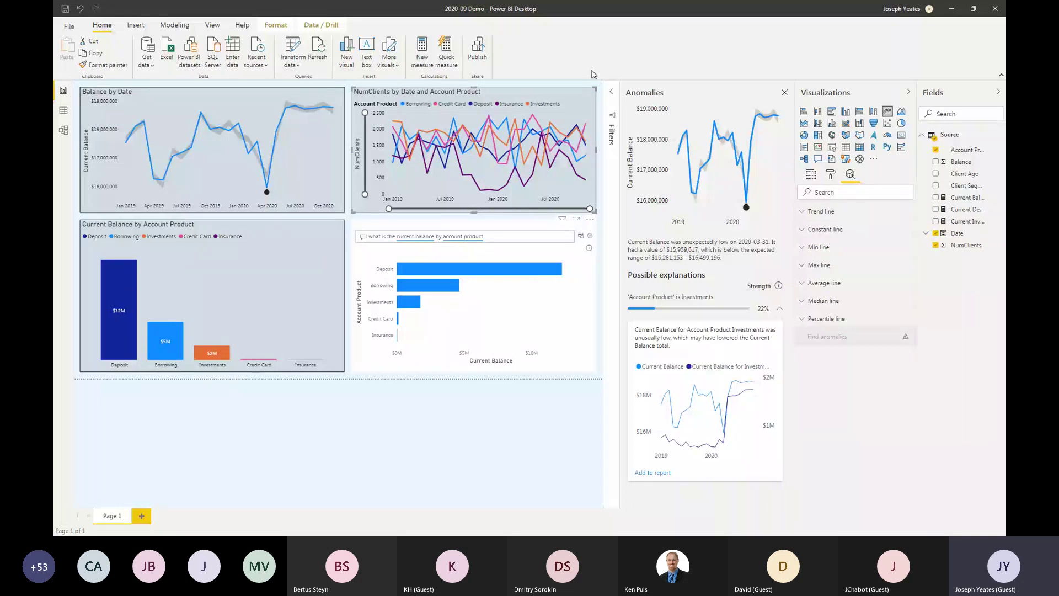
pyautogui.click(782, 94)
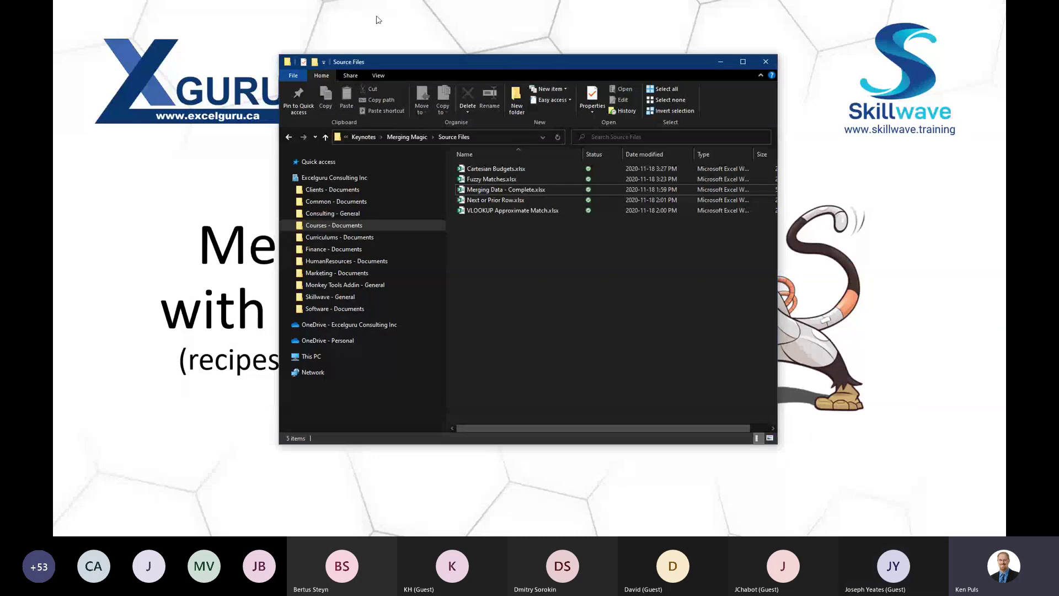
# Bring the Merging Magic with Power Query slide show in front of the Source Files folder window
pyautogui.click(830, 51)
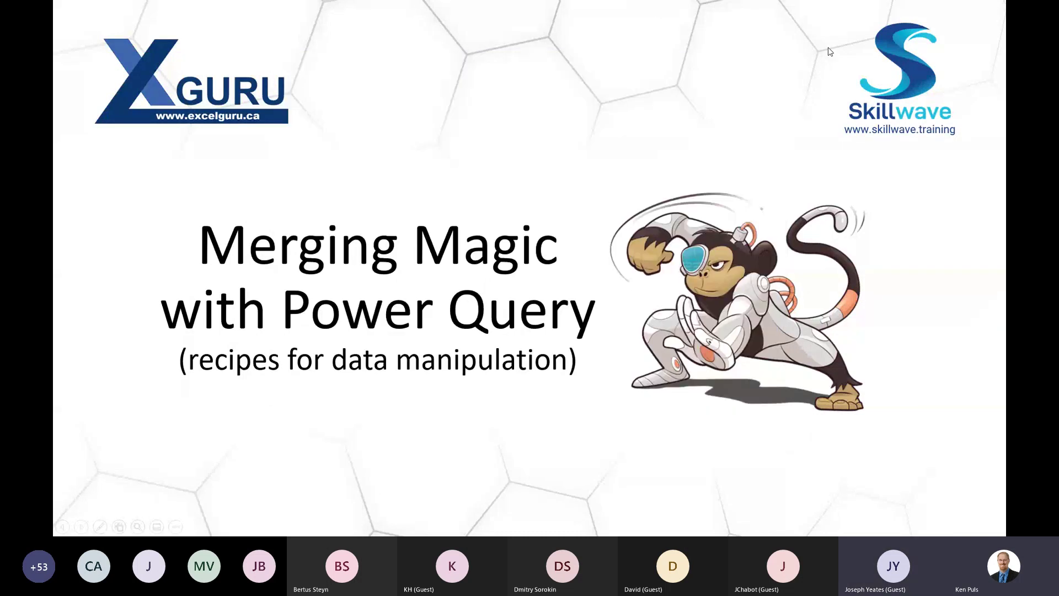
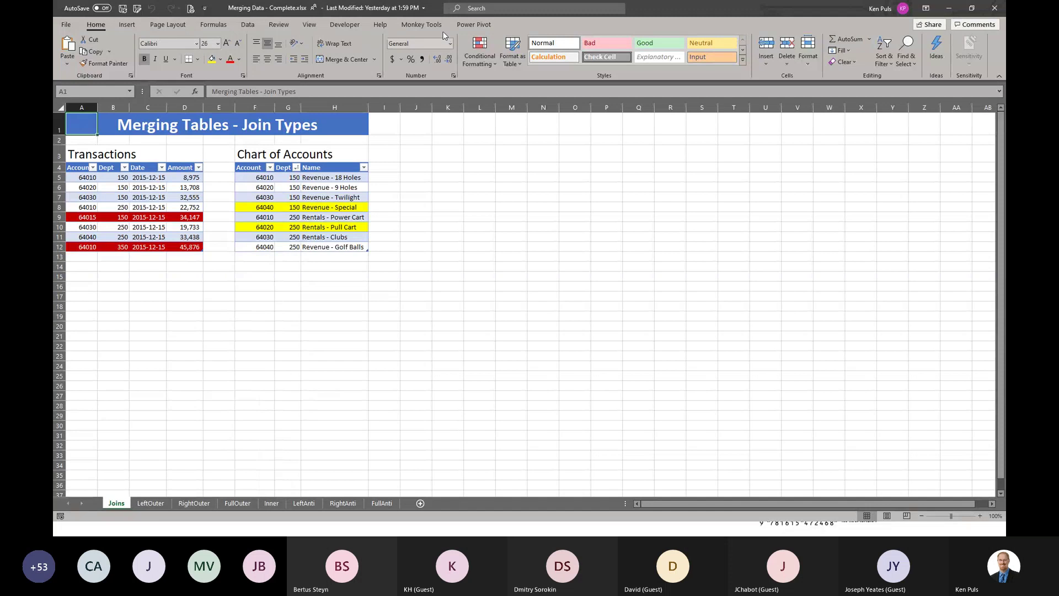
# Show the queries and connections of the Merging Data - Complete.xlsx workbook and examine the Transactions and COA raw data queries
pyautogui.click(422, 25)
pyautogui.click(222, 55)
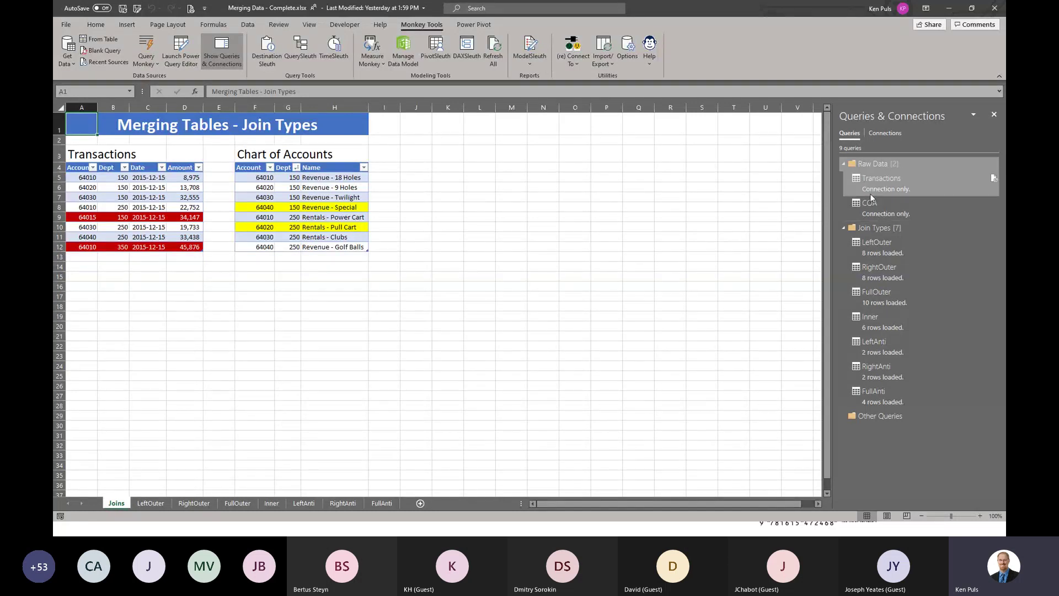
pyautogui.moveTo(871, 194)
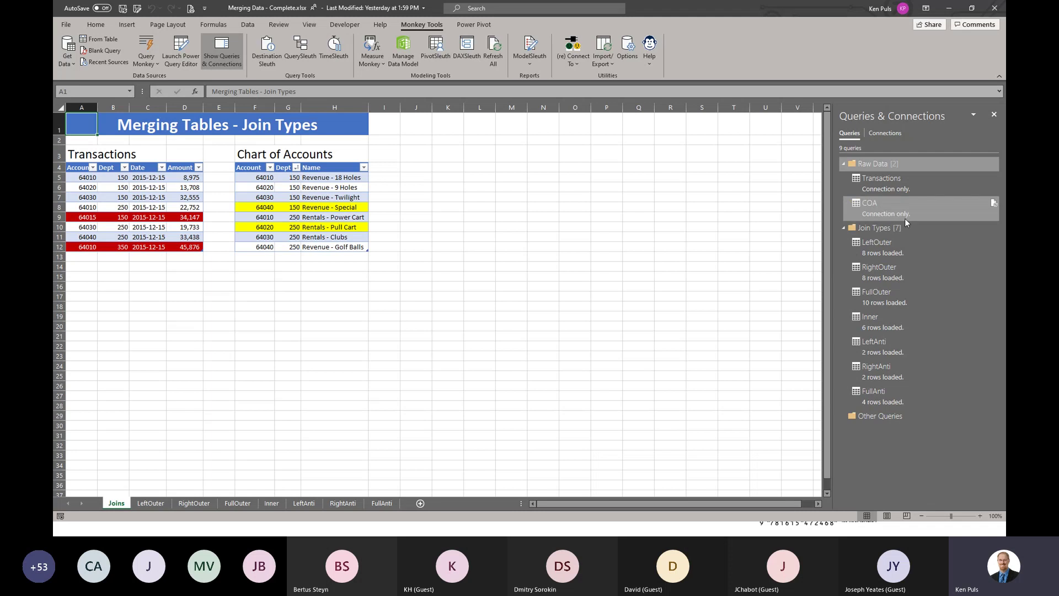
pyautogui.moveTo(905, 215)
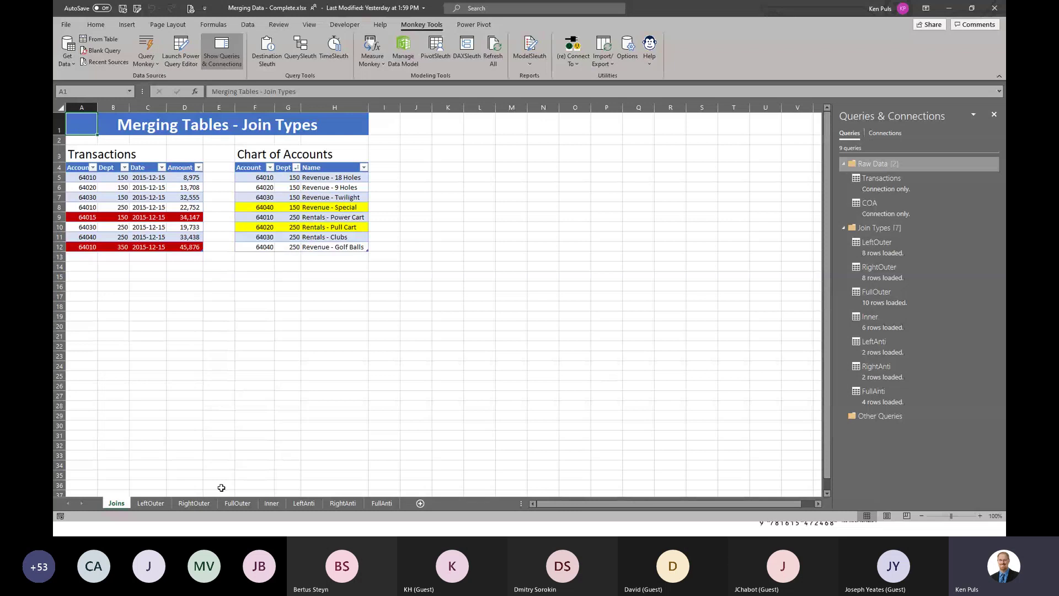
# Compare the LeftOuter and RightOuter join results, highlighting the LeftOuter cells without a COA match and the RightOuter Revenue - Special row
pyautogui.click(151, 504)
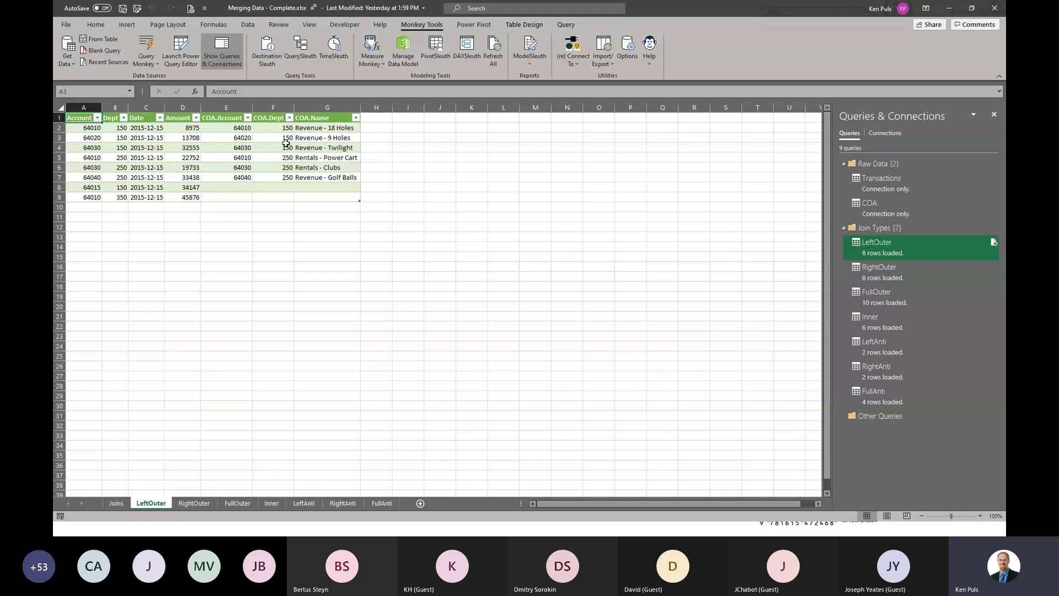
pyautogui.moveTo(236, 187); pyautogui.dragTo(343, 196)
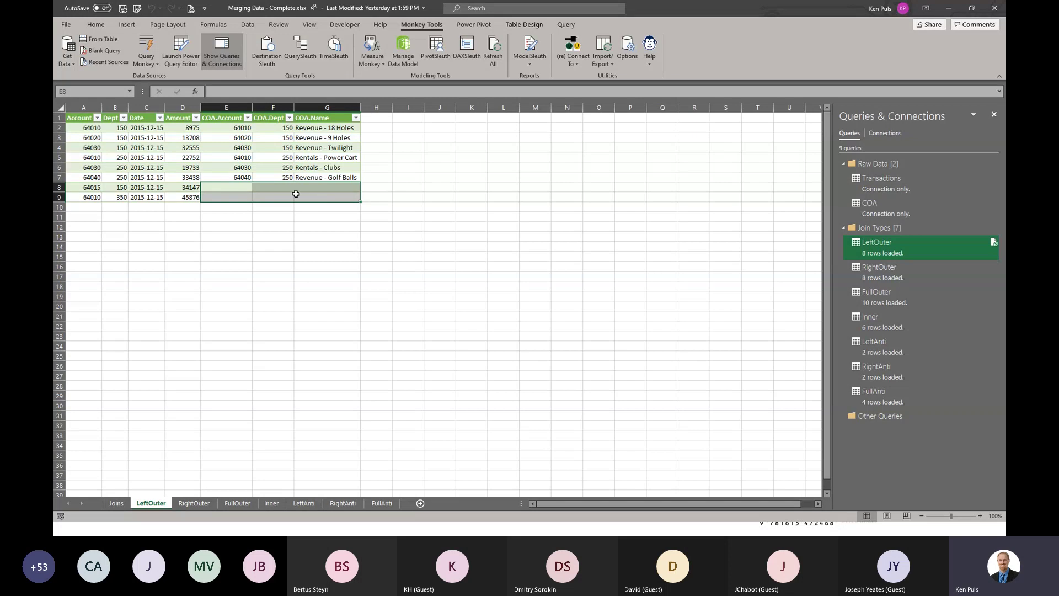
pyautogui.click(201, 502)
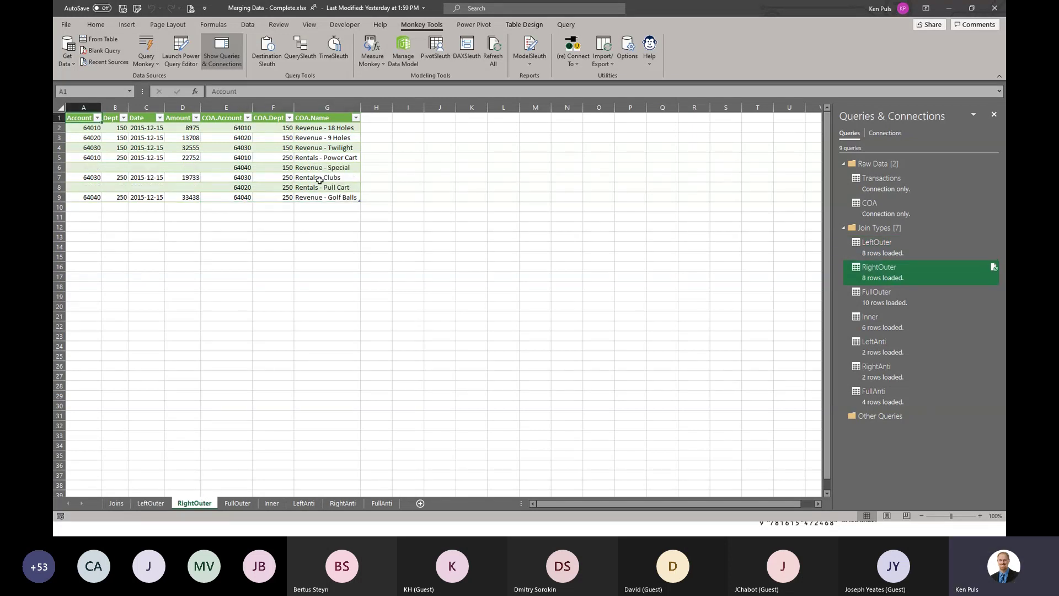
pyautogui.moveTo(325, 168); pyautogui.dragTo(83, 167)
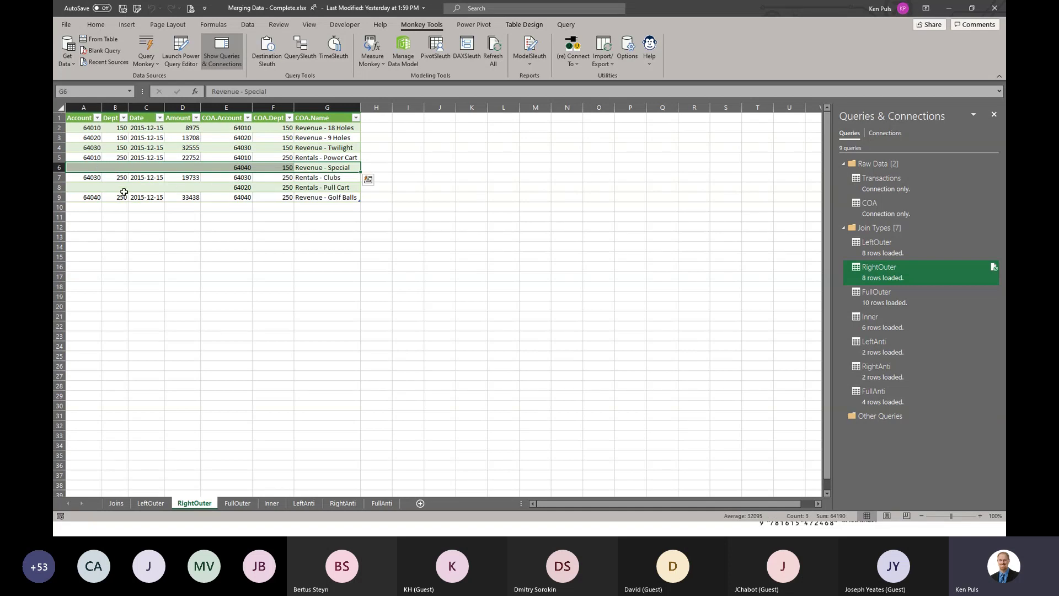
pyautogui.click(151, 503)
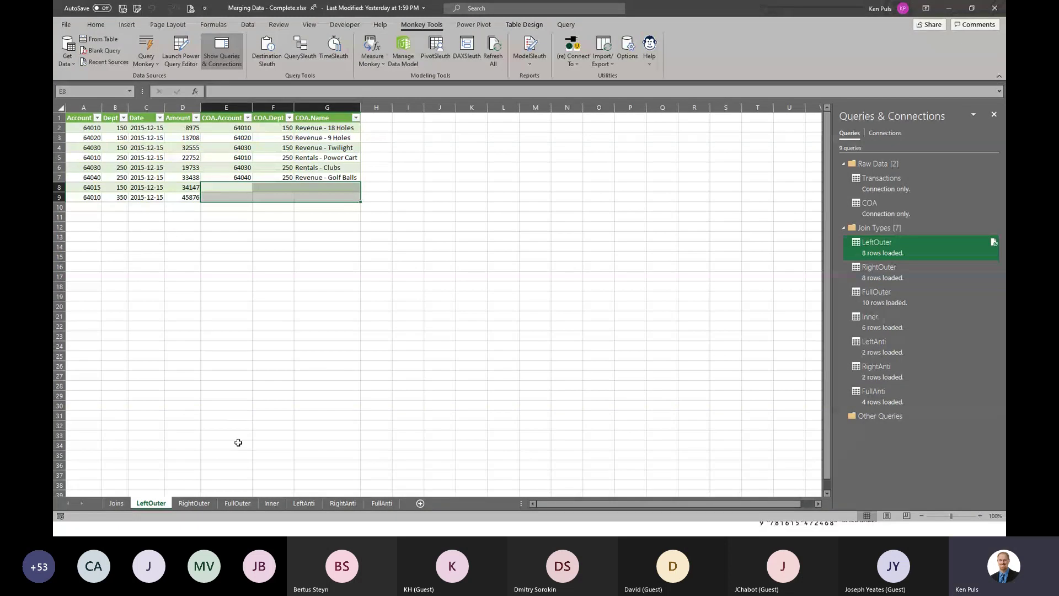
# Review the FullOuter, Inner, LeftAnti, RightAnti and FullAnti join results in turn
pyautogui.click(238, 503)
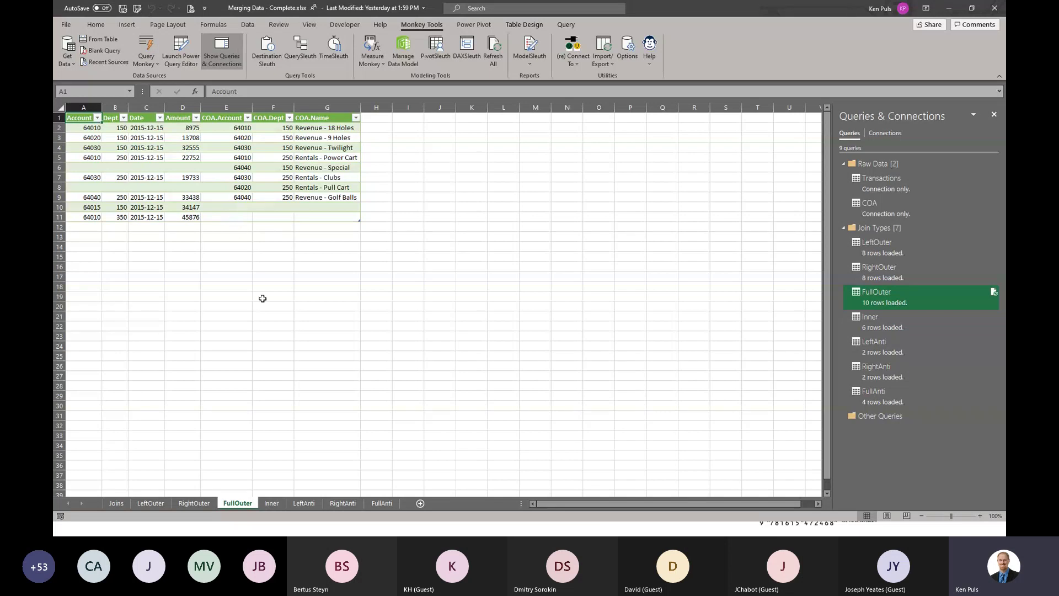
pyautogui.click(272, 503)
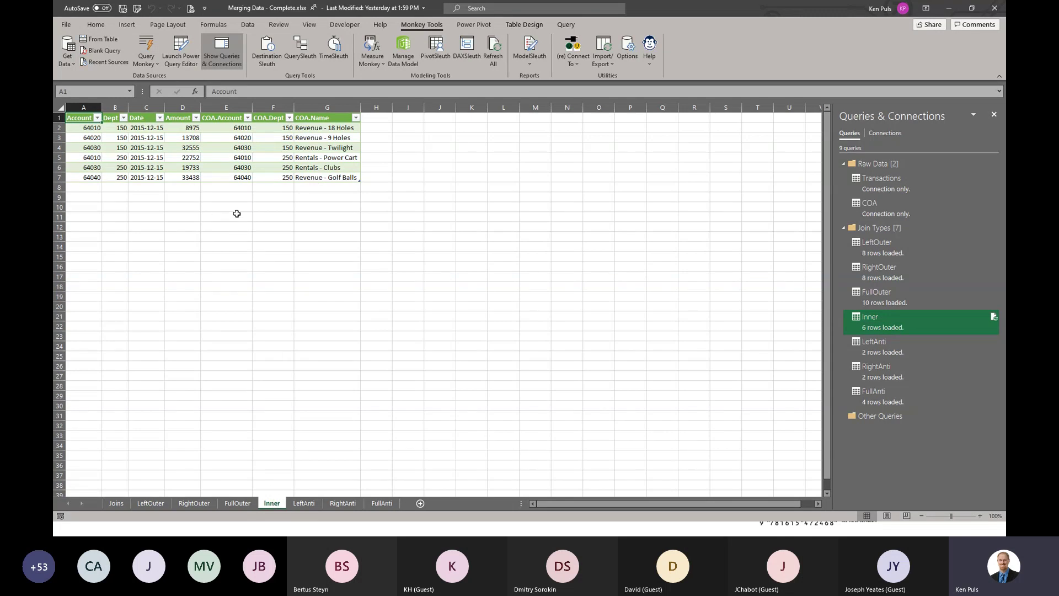
pyautogui.click(304, 504)
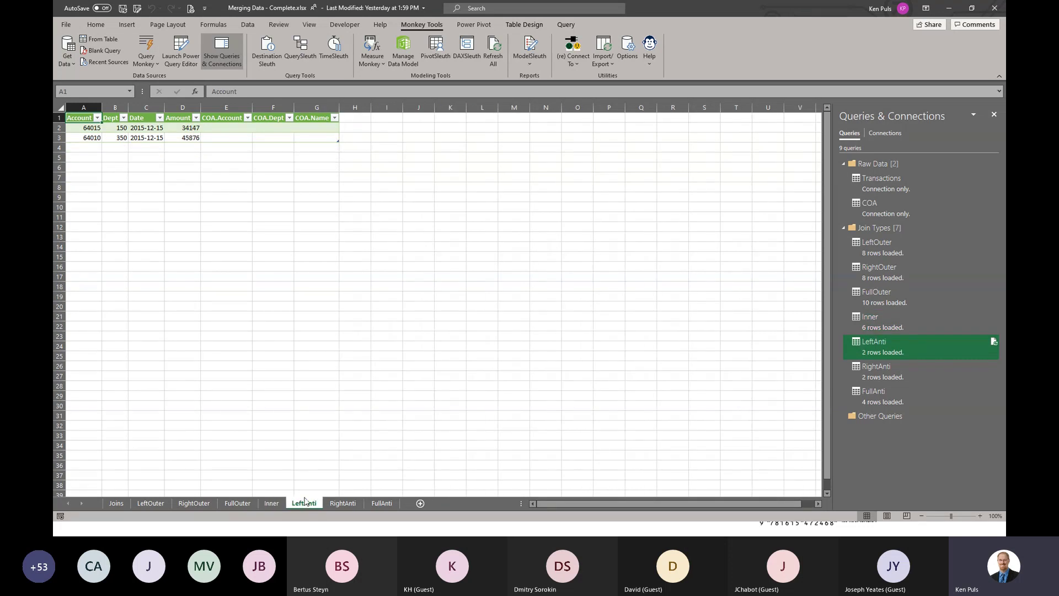
pyautogui.click(349, 504)
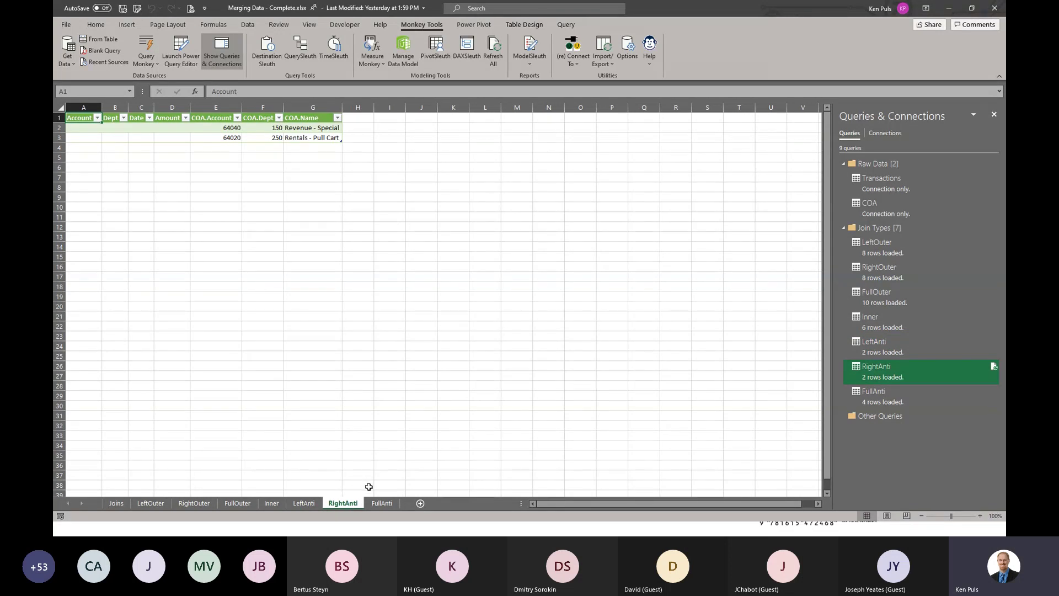
pyautogui.click(379, 504)
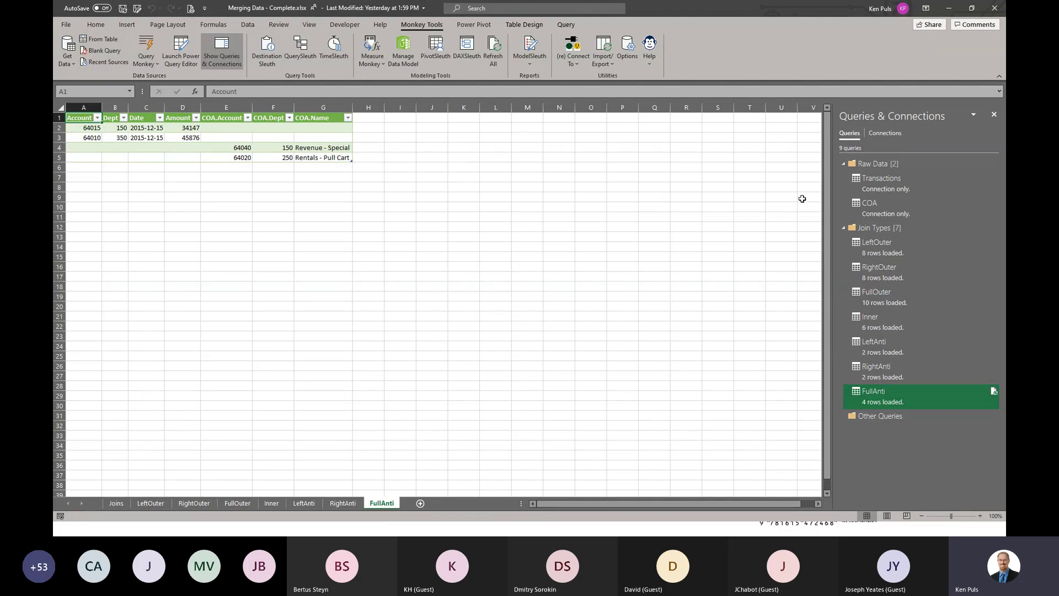
# Create a reference to the Transactions query, maximize the Power Query Editor and expand its list of queries
pyautogui.moveTo(858, 190)
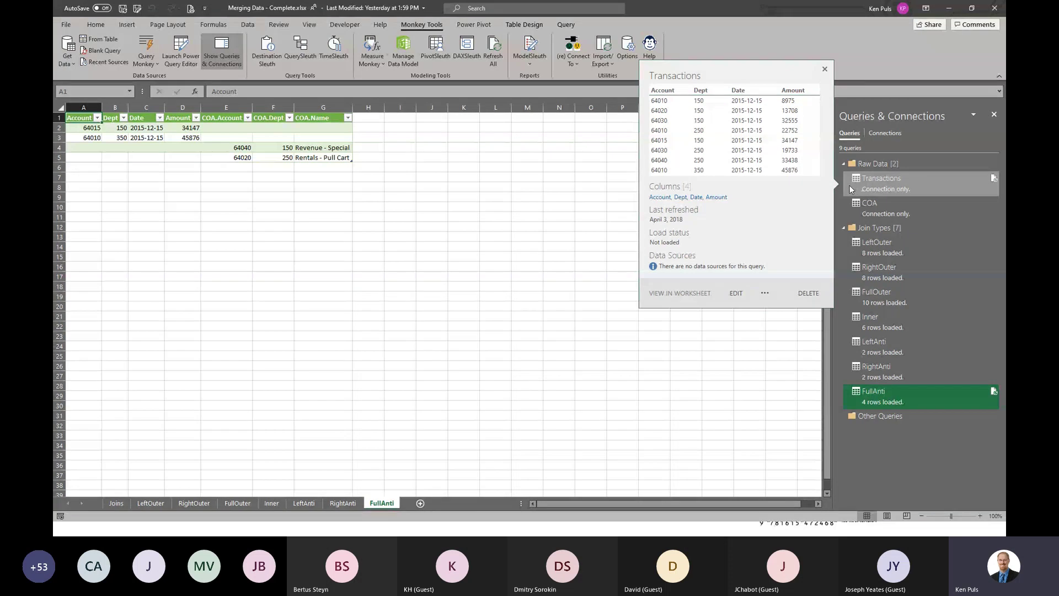
pyautogui.rightClick(864, 189)
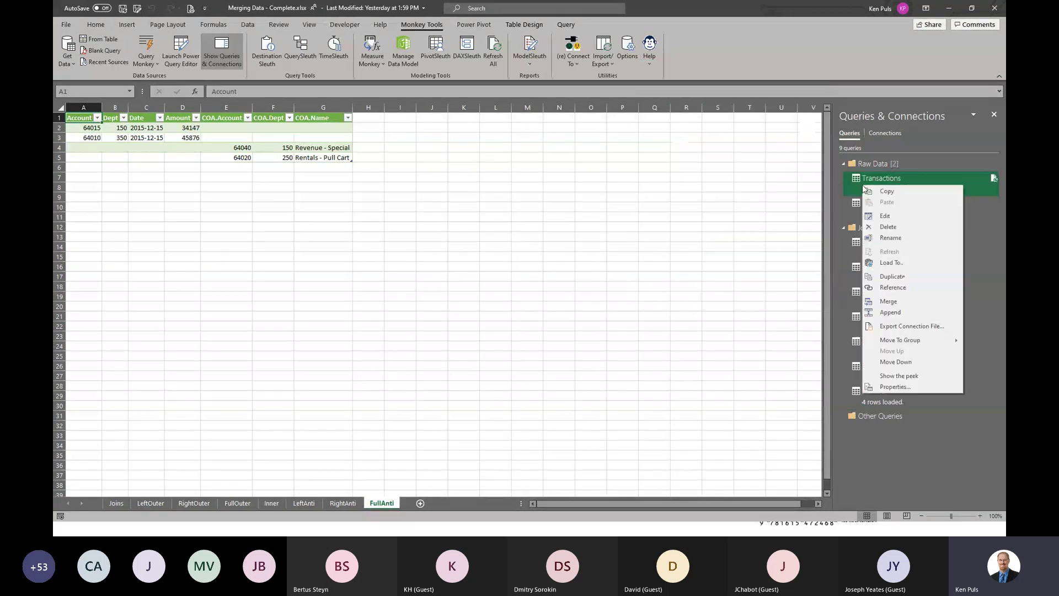
pyautogui.click(890, 288)
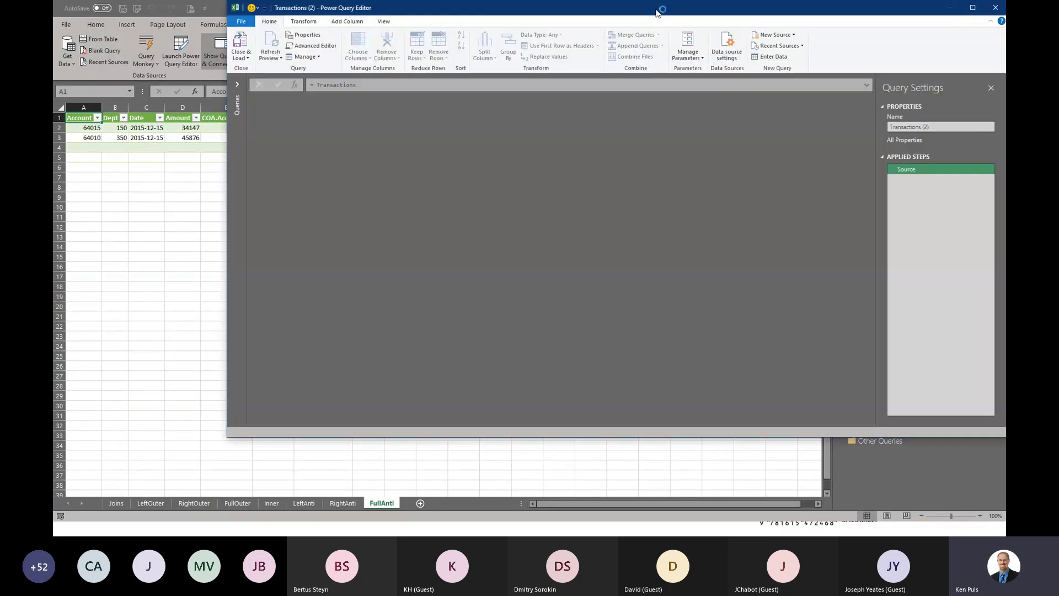
pyautogui.doubleClick(652, 13)
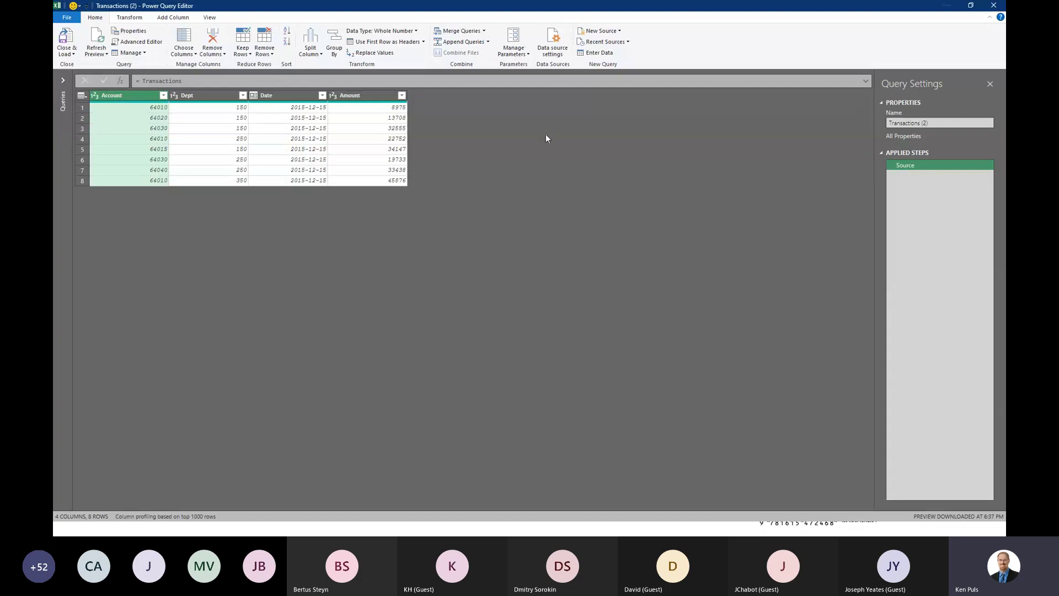
pyautogui.click(62, 81)
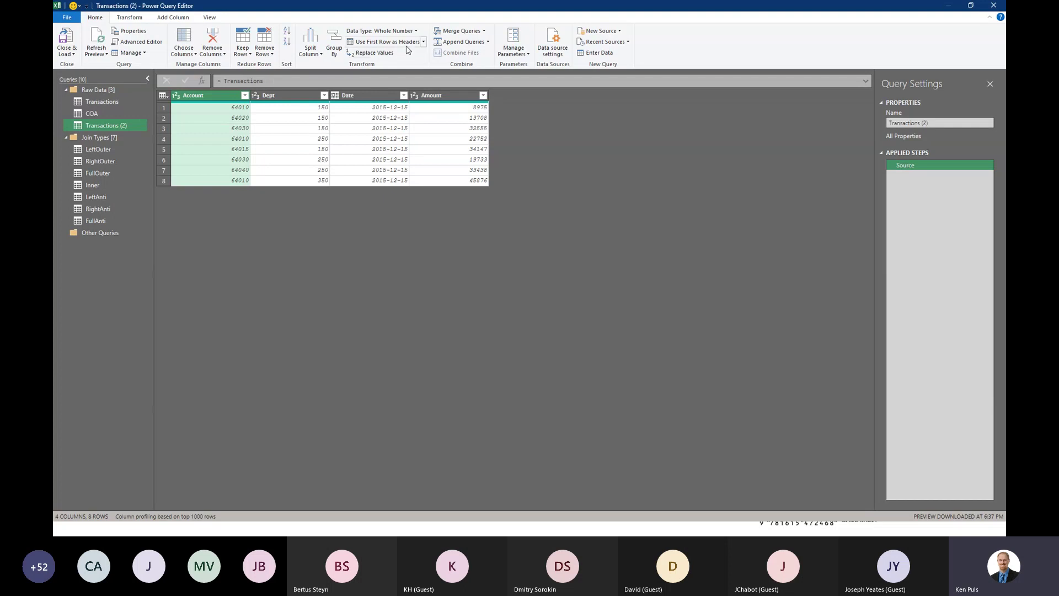
# Start a merge on the Transactions (2) query with COA as the second table
pyautogui.click(445, 33)
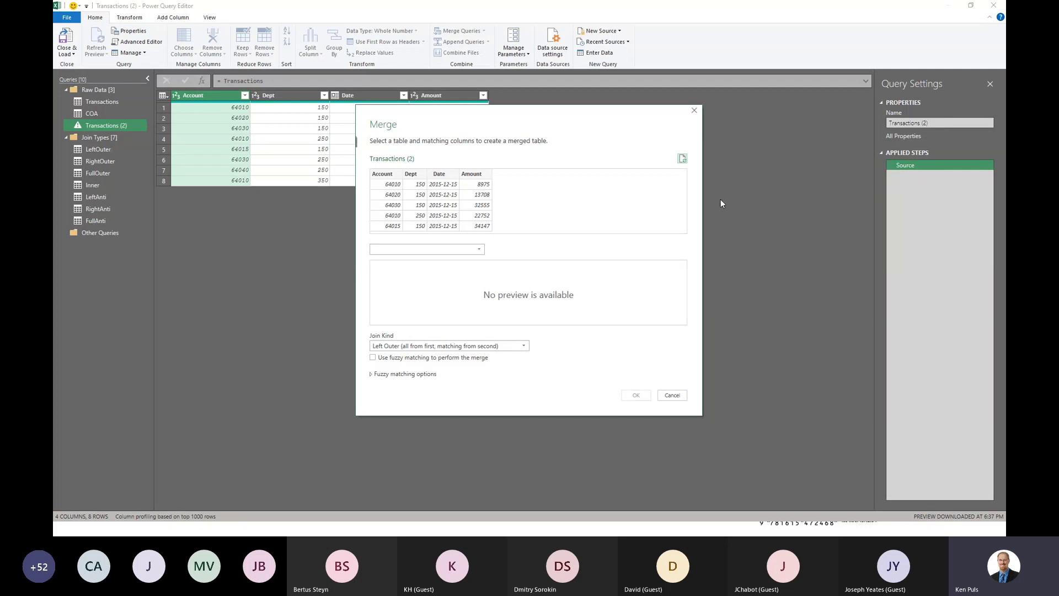
pyautogui.click(477, 251)
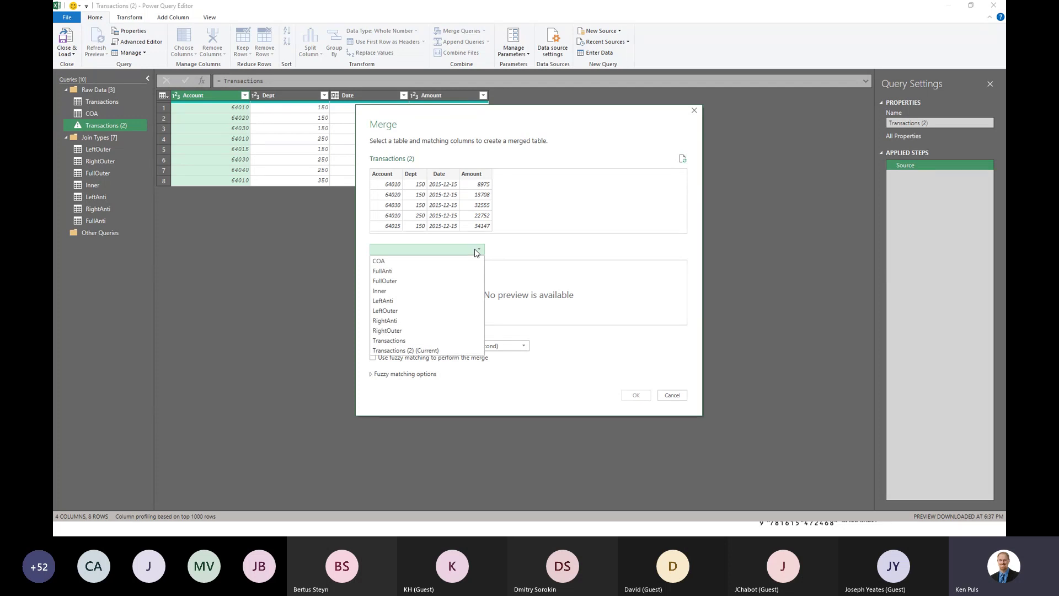
pyautogui.press('Down')
pyautogui.press('Down')
pyautogui.press('Down')
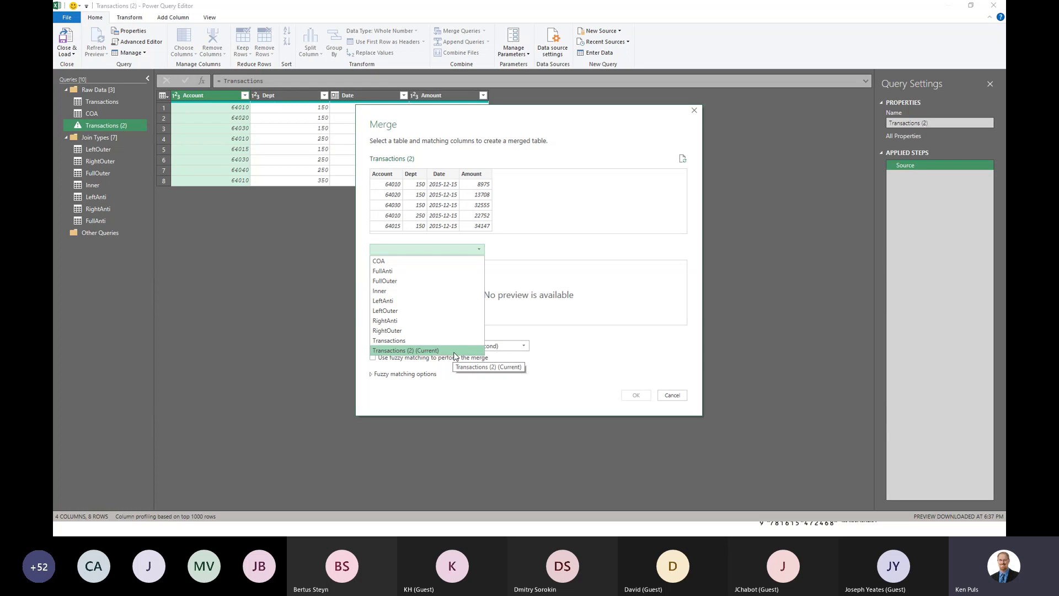
pyautogui.click(382, 263)
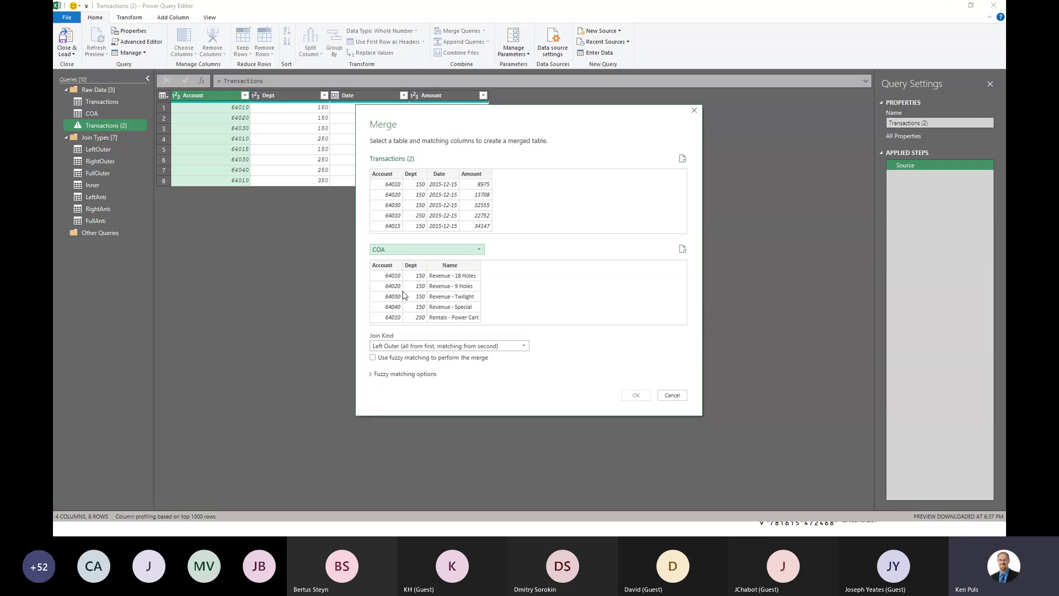
# Match both tables on Account and Dept, in that order, and merge them with the Full Outer (all rows from both) join
pyautogui.click(385, 176)
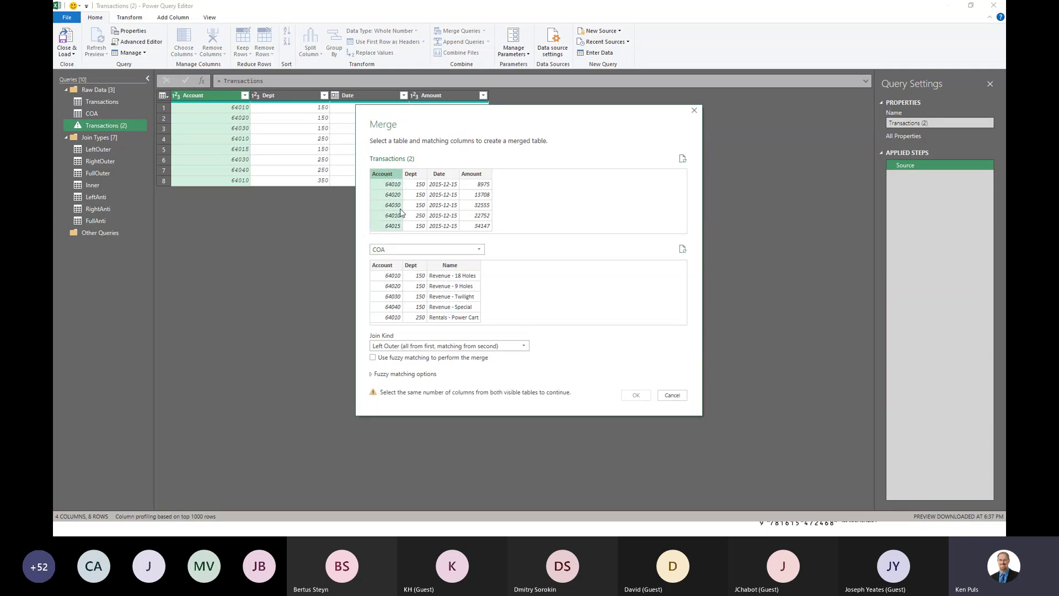
pyautogui.keyDown('ctrl'); pyautogui.click(411, 176); pyautogui.keyUp('ctrl')
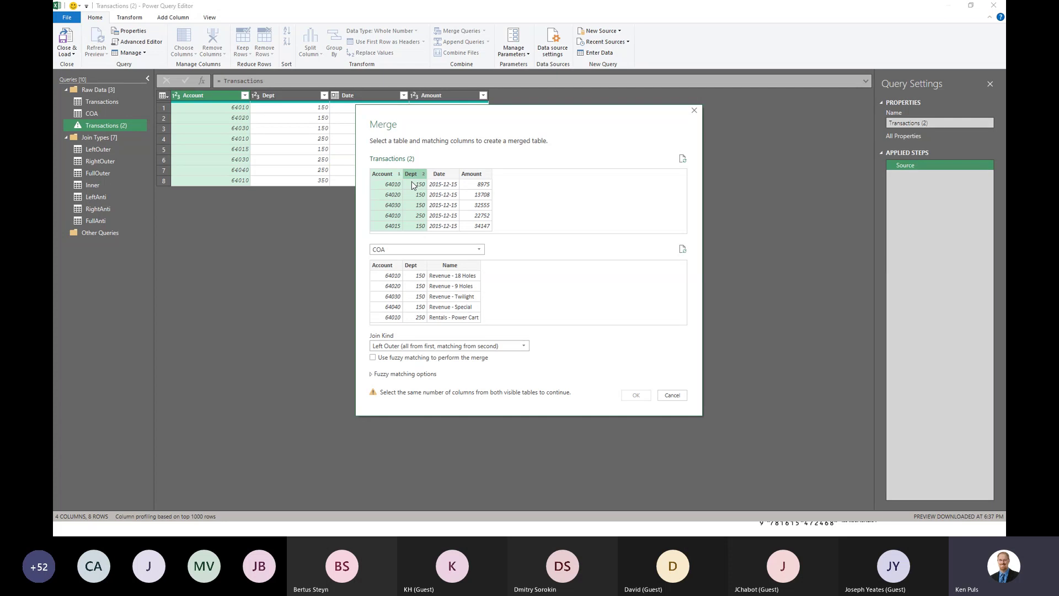
pyautogui.click(390, 267)
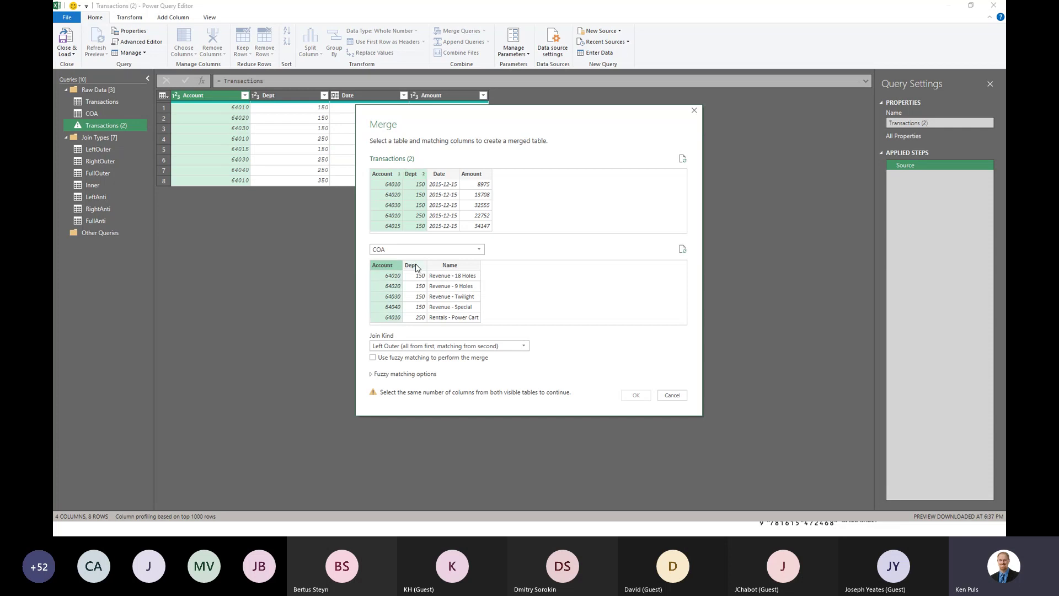
pyautogui.keyDown('ctrl'); pyautogui.click(414, 265); pyautogui.keyUp('ctrl')
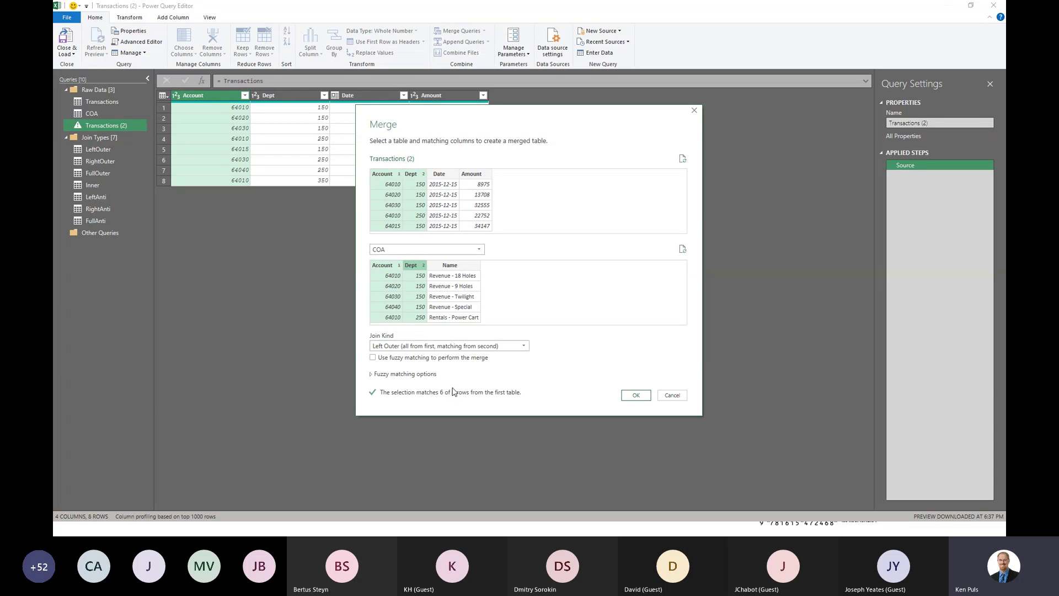
pyautogui.click(518, 348)
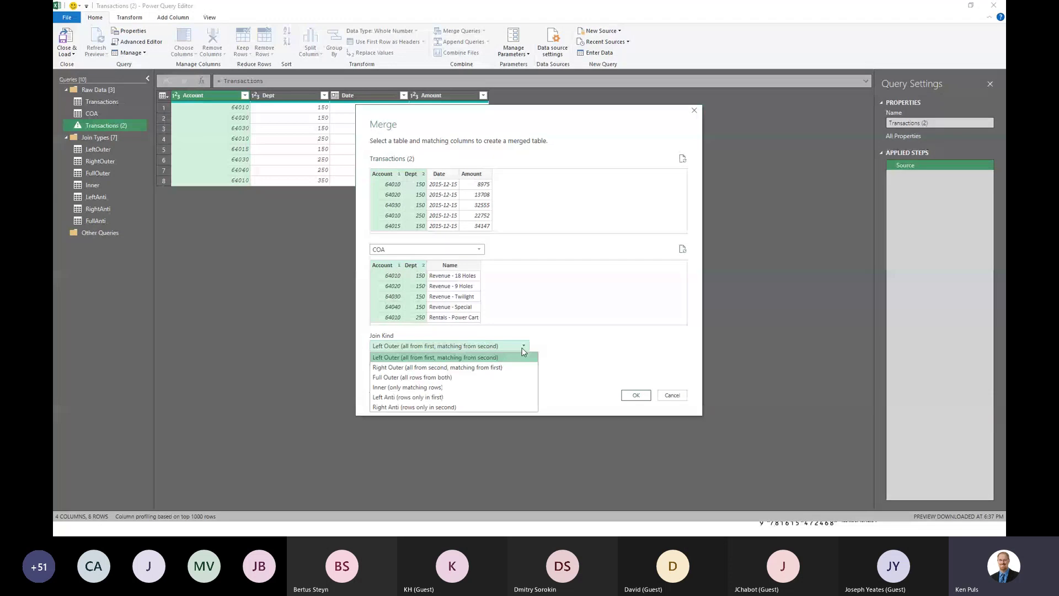
pyautogui.click(500, 378)
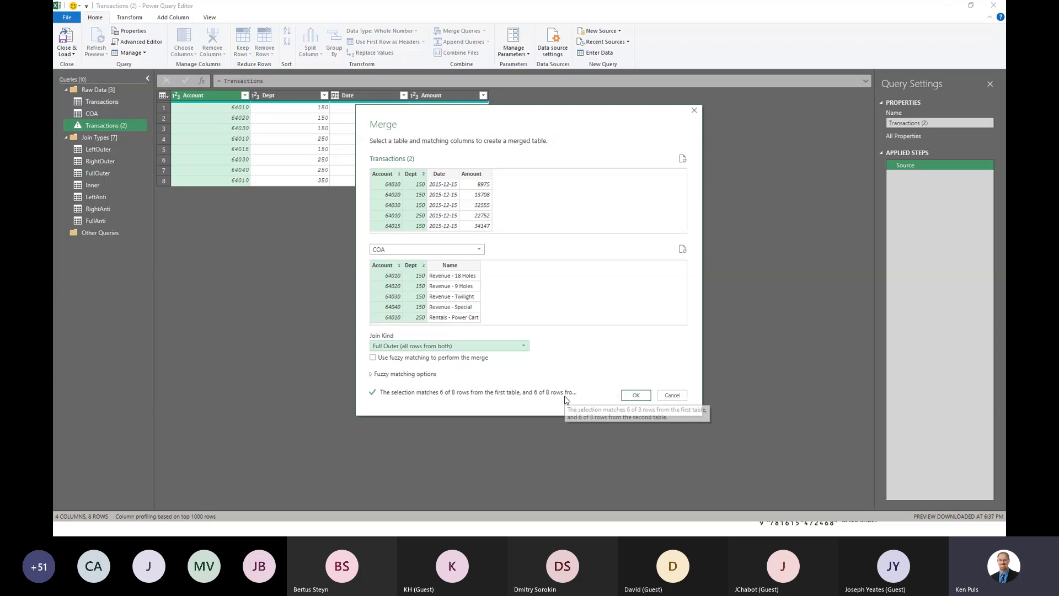
pyautogui.click(633, 397)
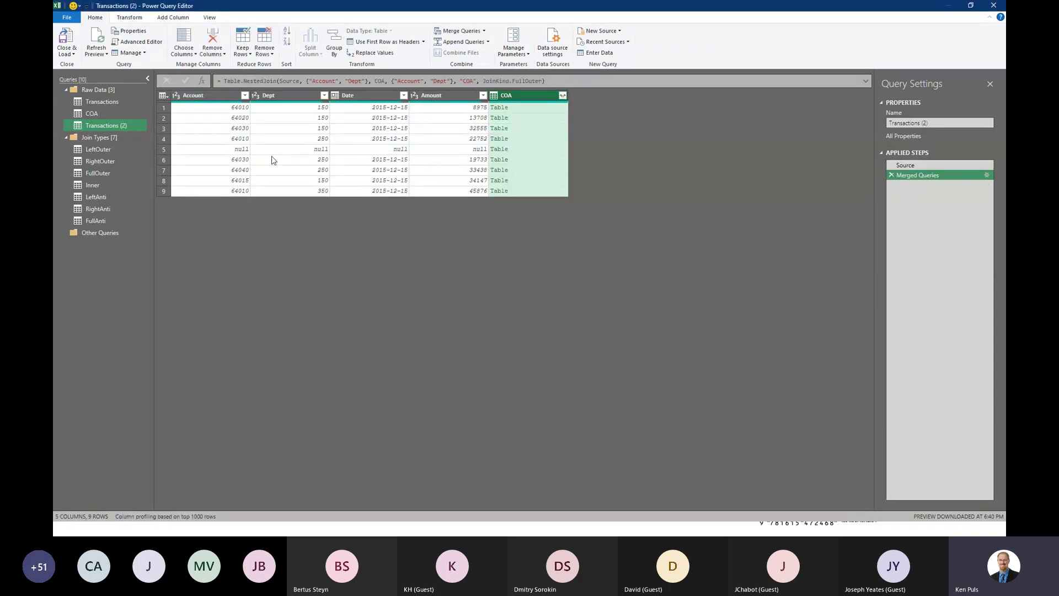
# Preview the nested COA table in the null row of the merged query and enlarge the preview area
pyautogui.click(164, 150)
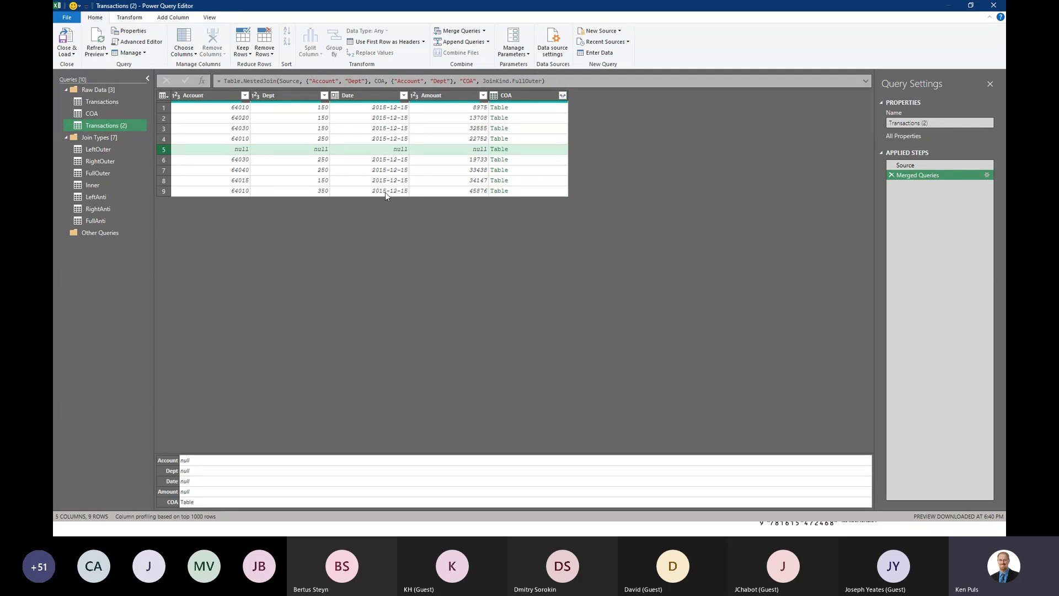
pyautogui.click(531, 153)
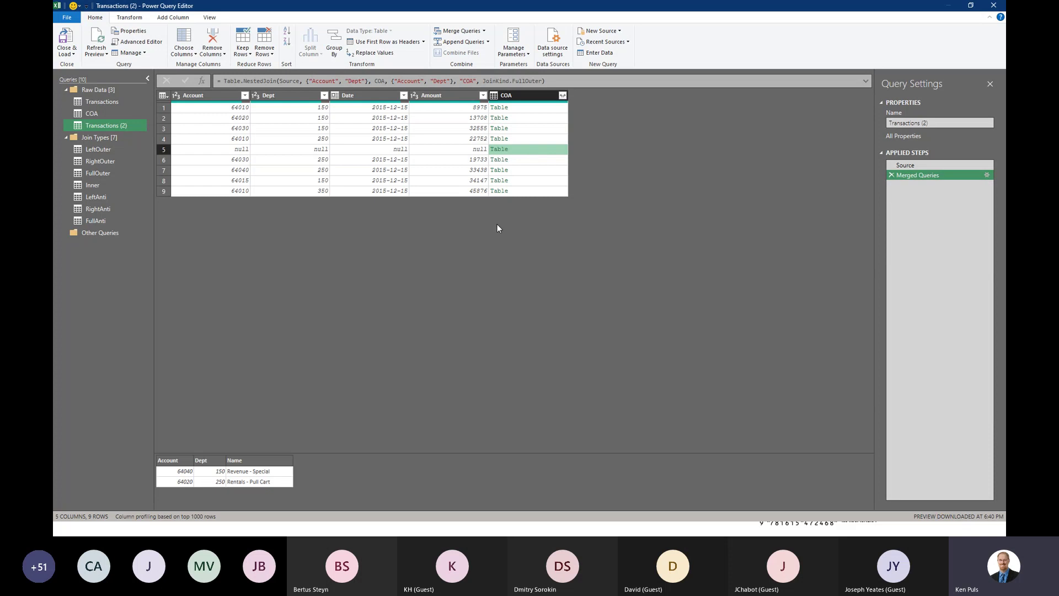
pyautogui.moveTo(415, 447); pyautogui.dragTo(435, 271)
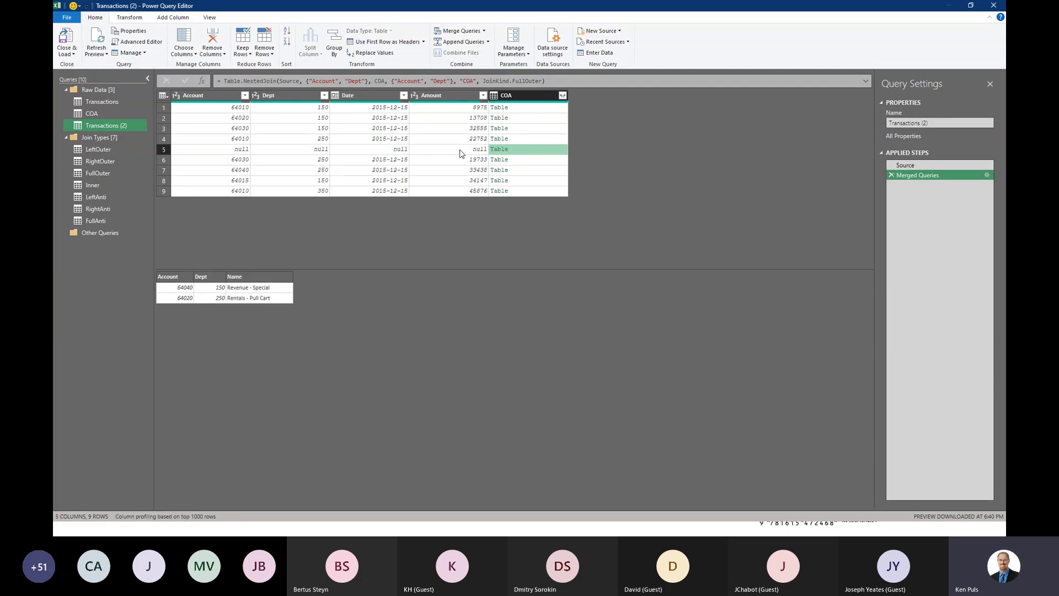
# Expand the COA column into Account, Dept and Name with the original column name as prefix, and inspect the Revenue - Special row
pyautogui.click(563, 96)
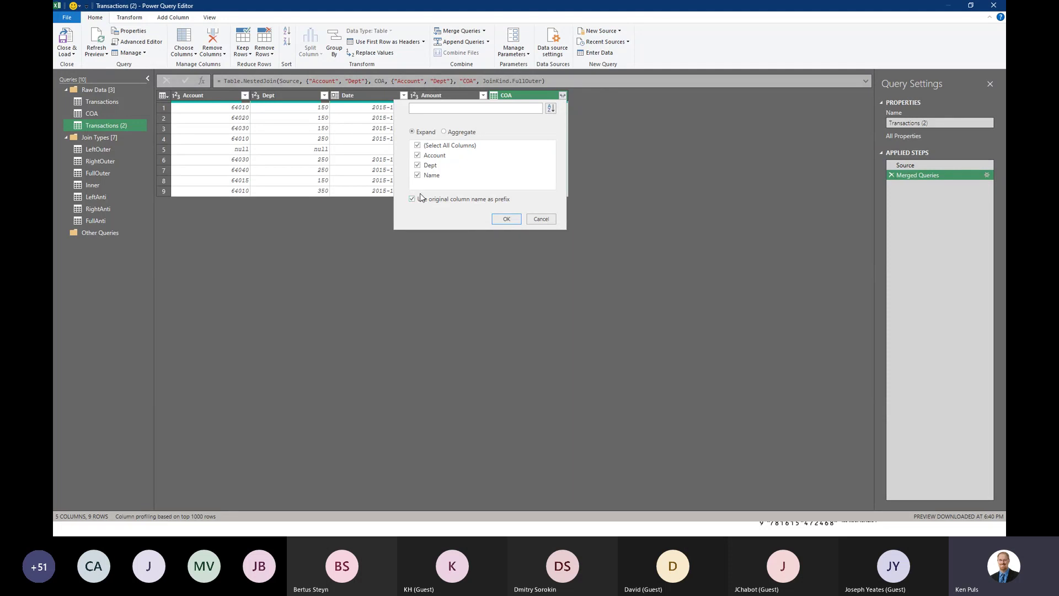
pyautogui.click(499, 222)
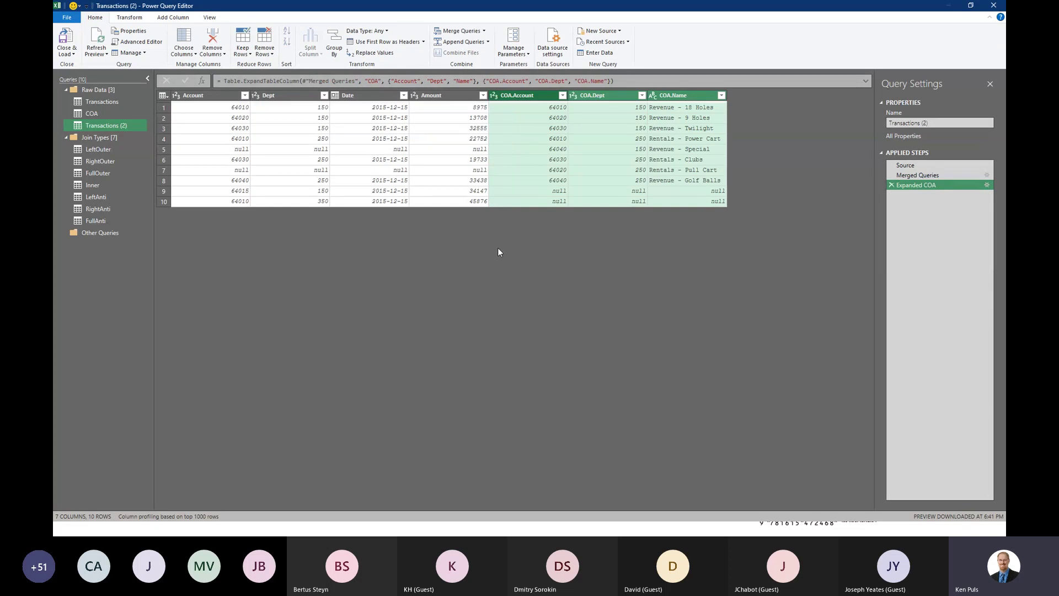
pyautogui.click(244, 153)
pyautogui.click(281, 155)
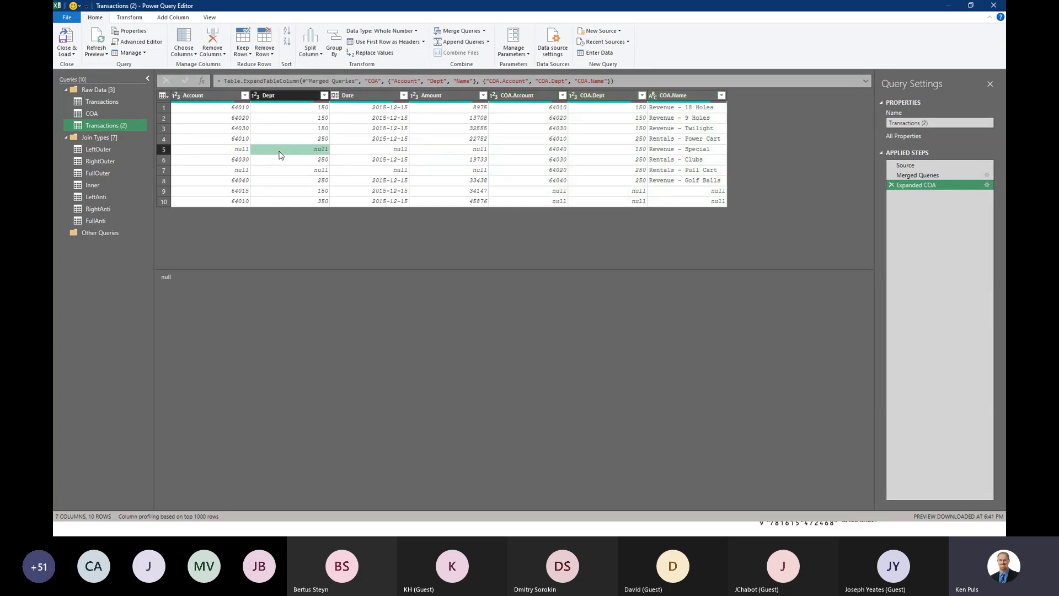
pyautogui.click(521, 152)
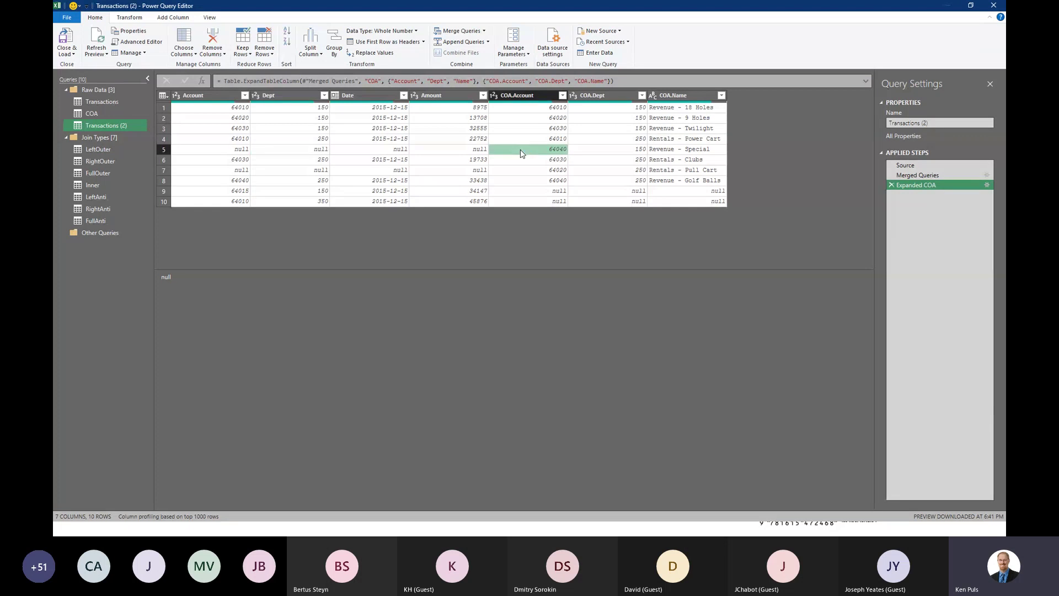
pyautogui.click(575, 152)
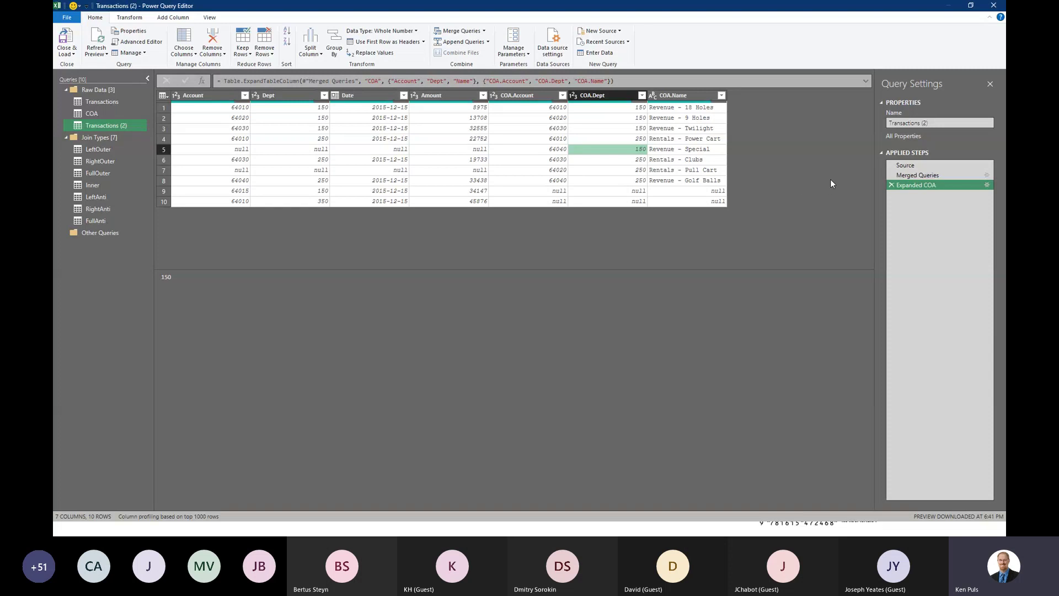
# Change the Transactions (2) merge to a Left Anti (rows only in first) join and view the result at the Expanded COA step
pyautogui.click(914, 175)
pyautogui.click(987, 175)
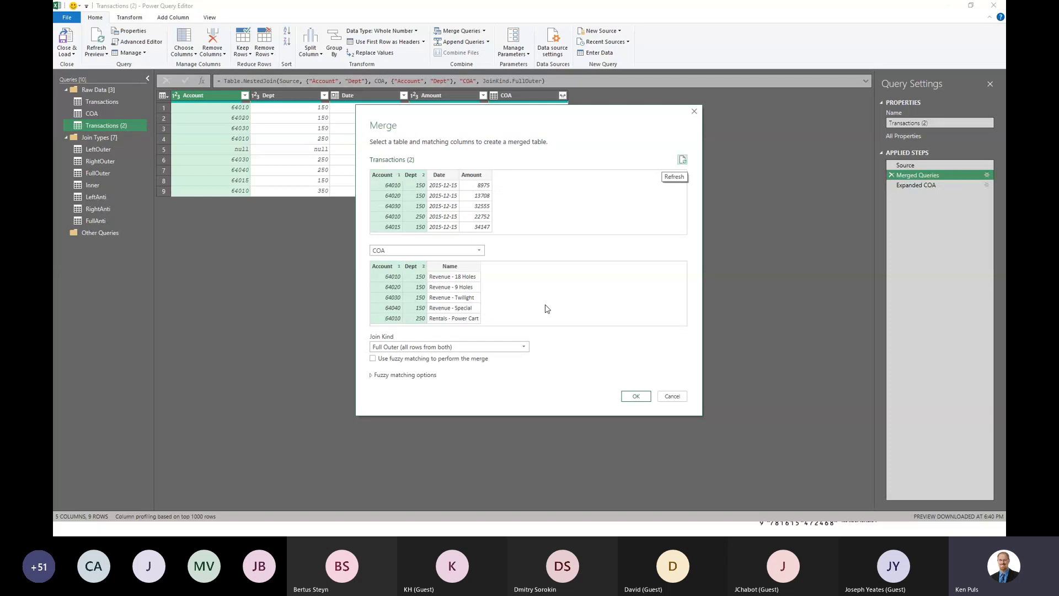
pyautogui.click(525, 349)
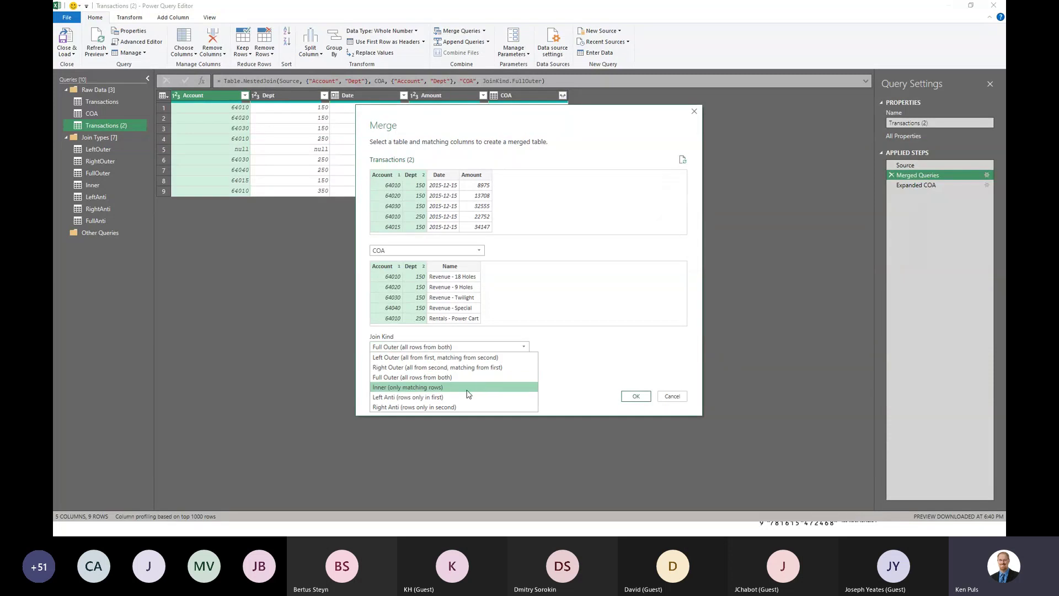
pyautogui.press('Escape')
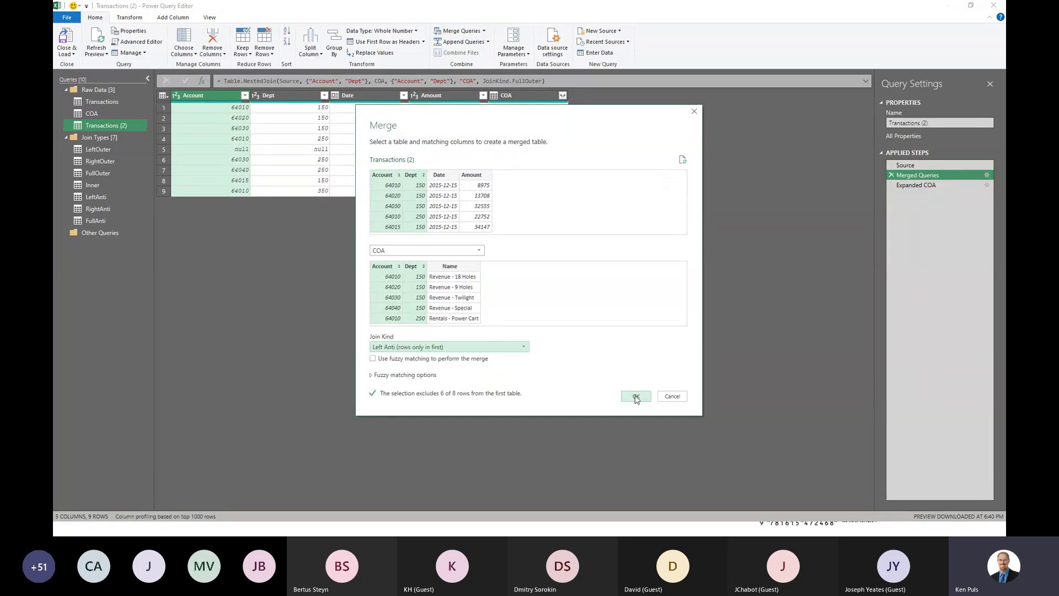
pyautogui.click(634, 398)
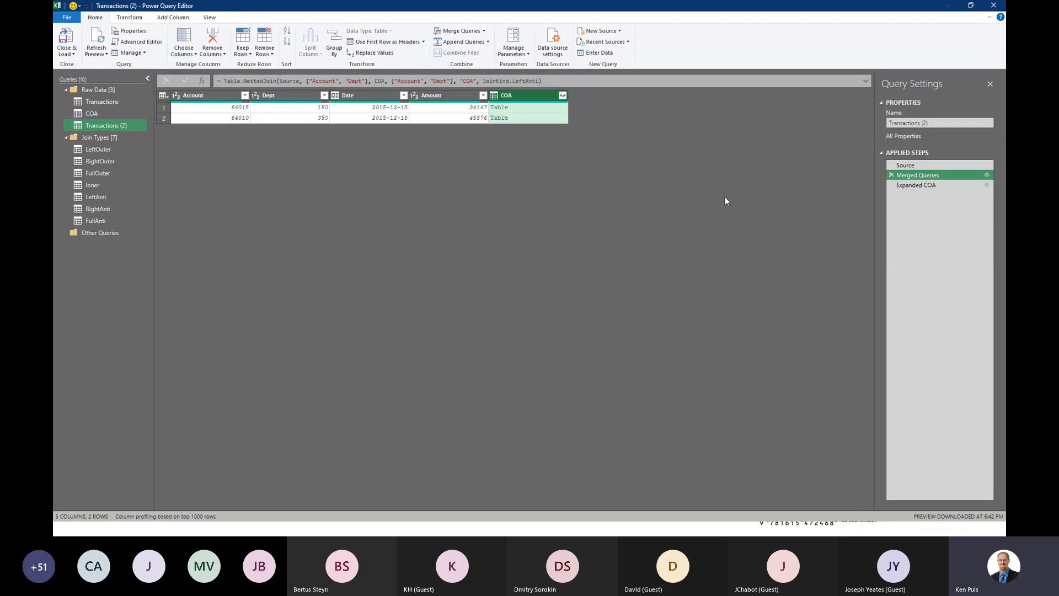
pyautogui.click(916, 185)
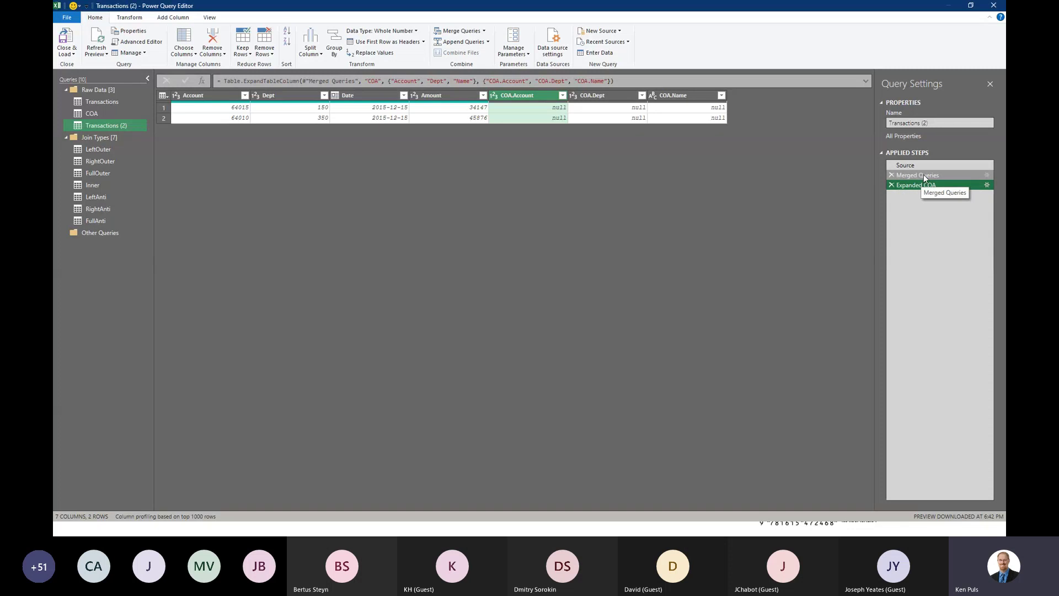
# Change the merge to a Right Anti (rows only in second) join and inspect its nested COA table and the Expanded COA step
pyautogui.click(924, 175)
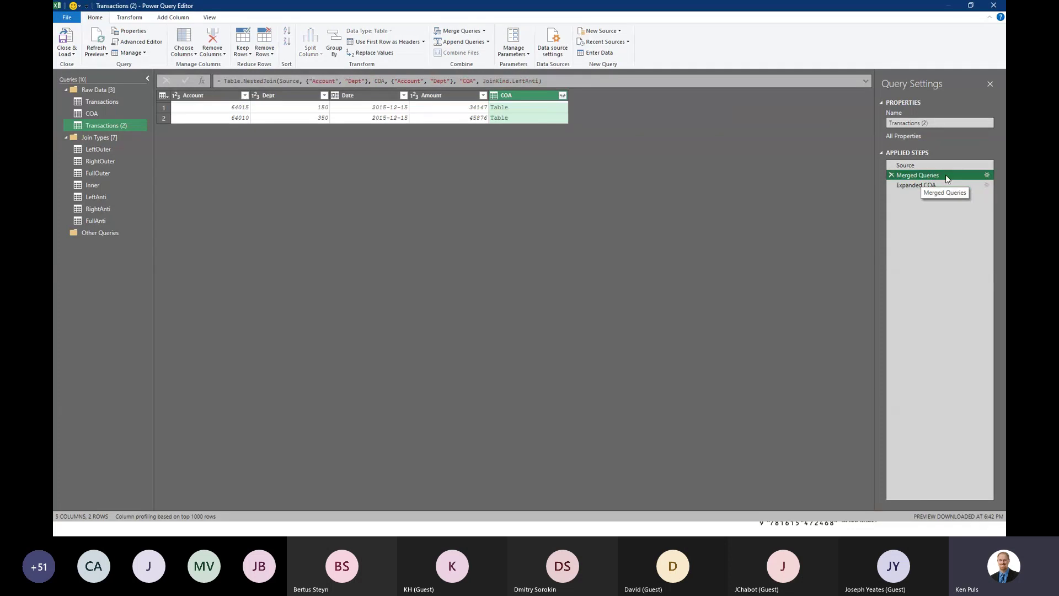
pyautogui.click(987, 174)
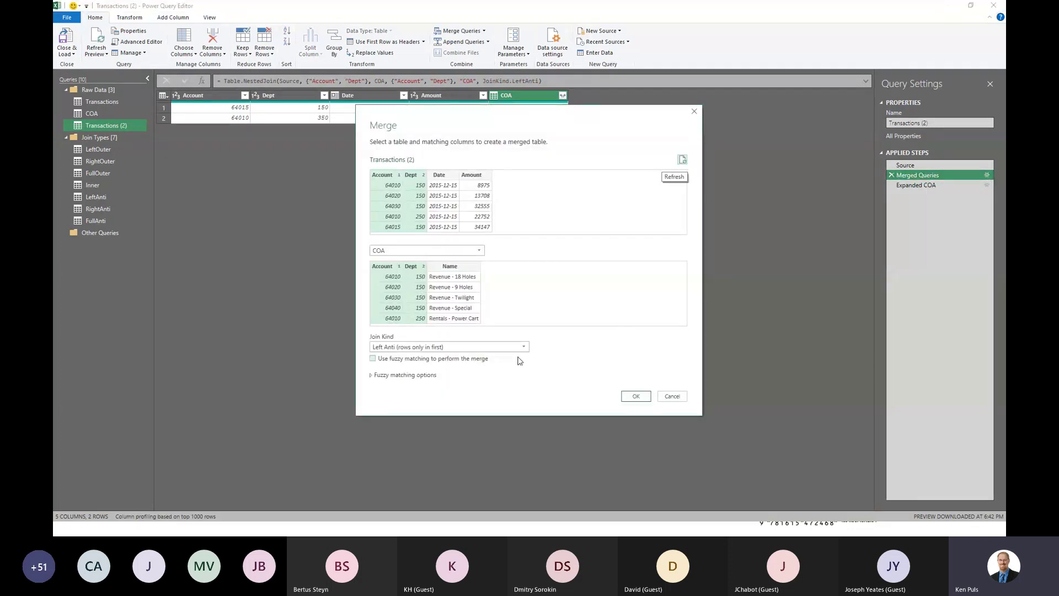
pyautogui.click(518, 348)
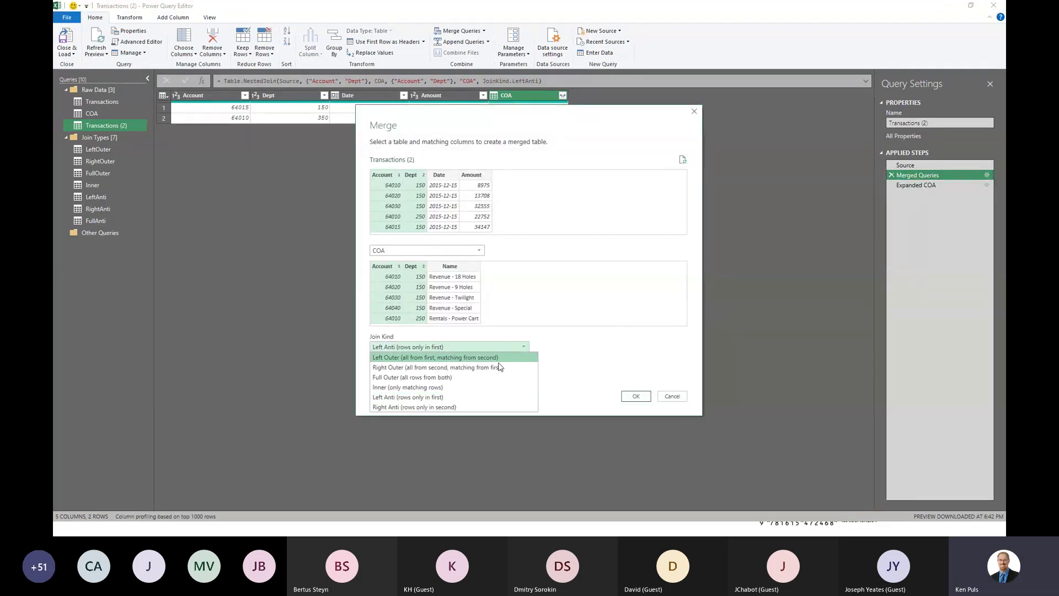
pyautogui.click(462, 409)
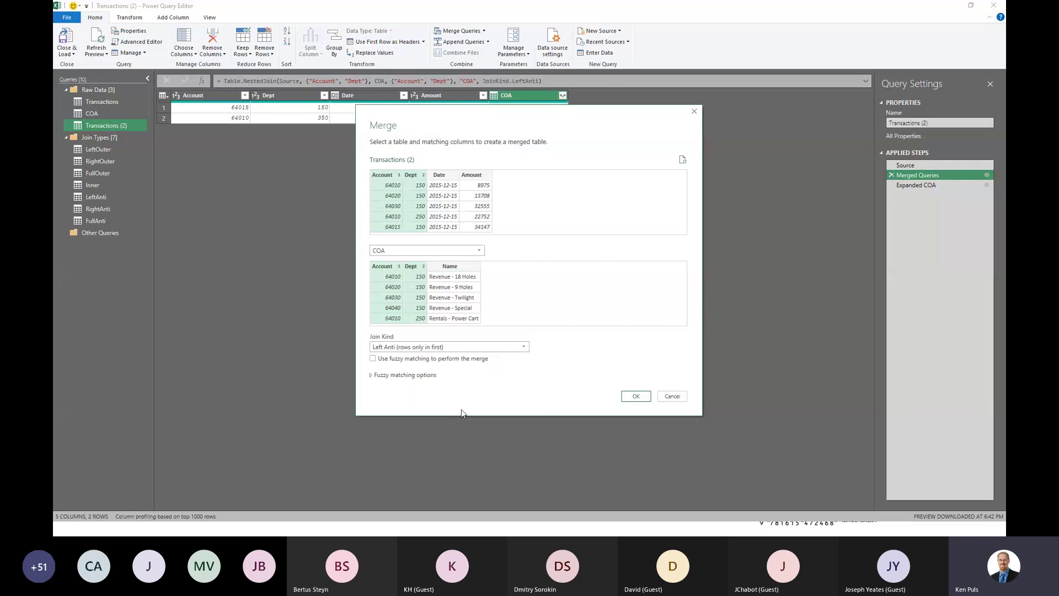
pyautogui.click(628, 397)
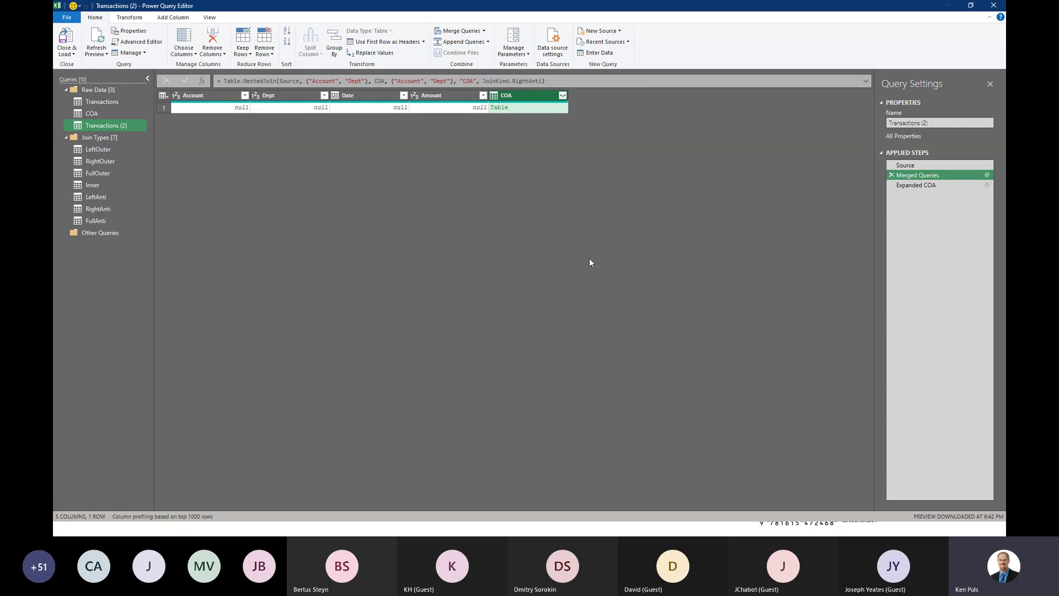
pyautogui.click(551, 109)
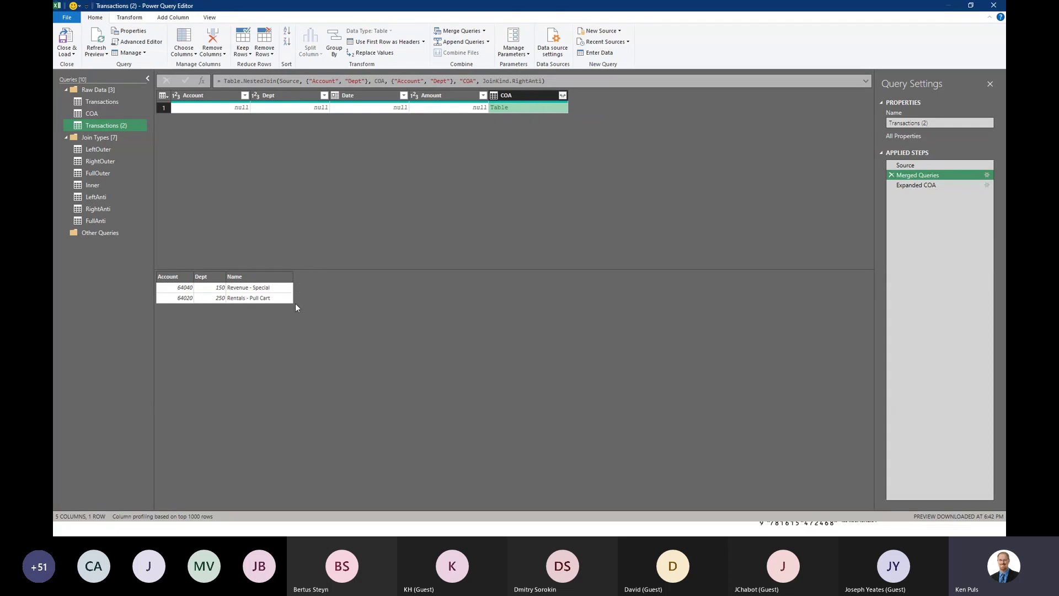
pyautogui.click(922, 186)
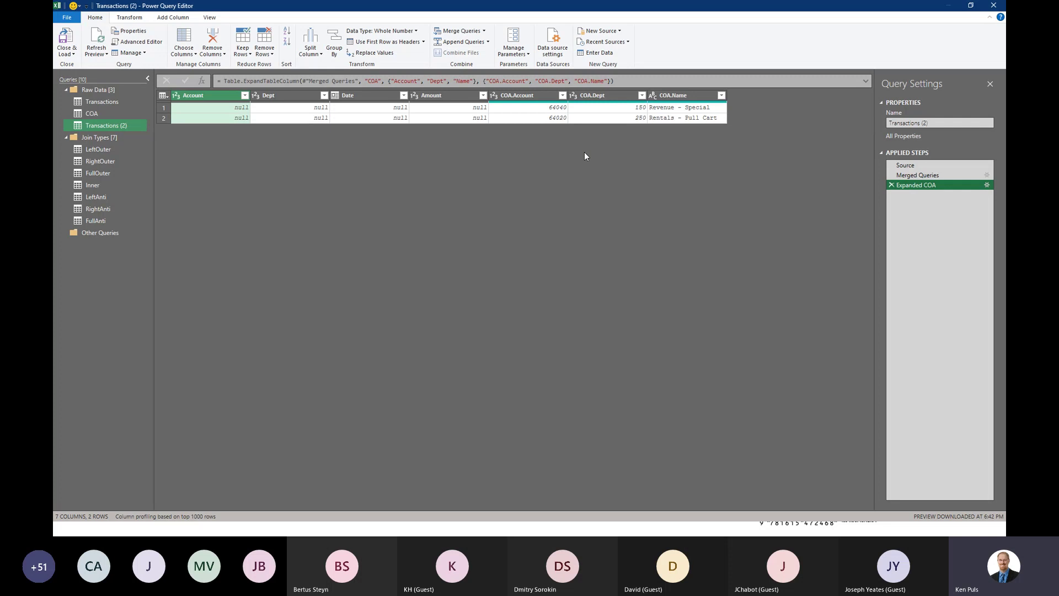
# Compare the finished LeftAnti and RightAnti queries, and examine the Source and Appended Query steps of the FullAnti query
pyautogui.click(121, 197)
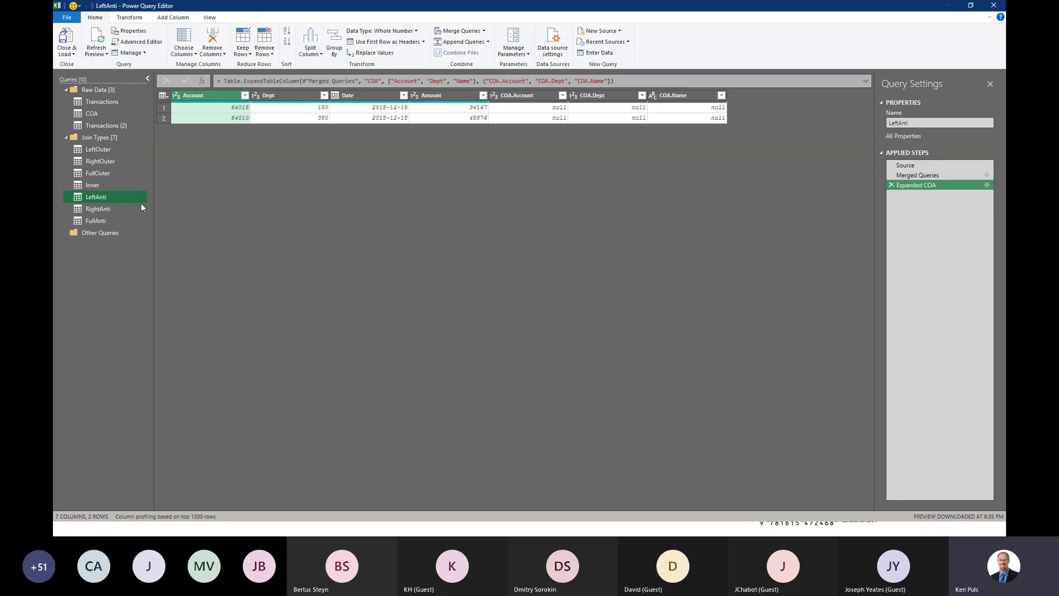
pyautogui.click(109, 208)
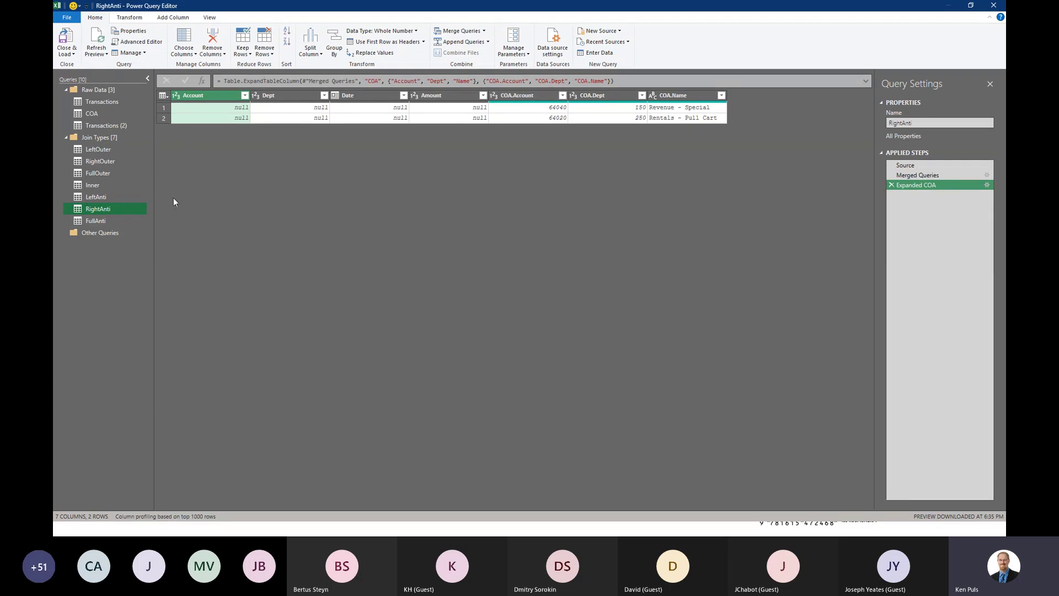
pyautogui.click(105, 196)
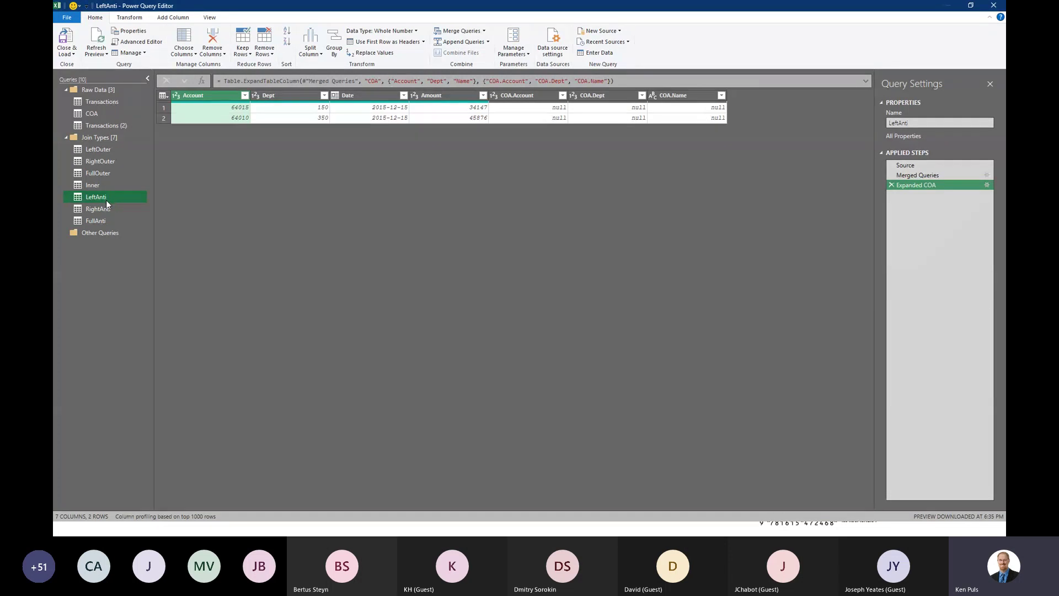
pyautogui.click(105, 220)
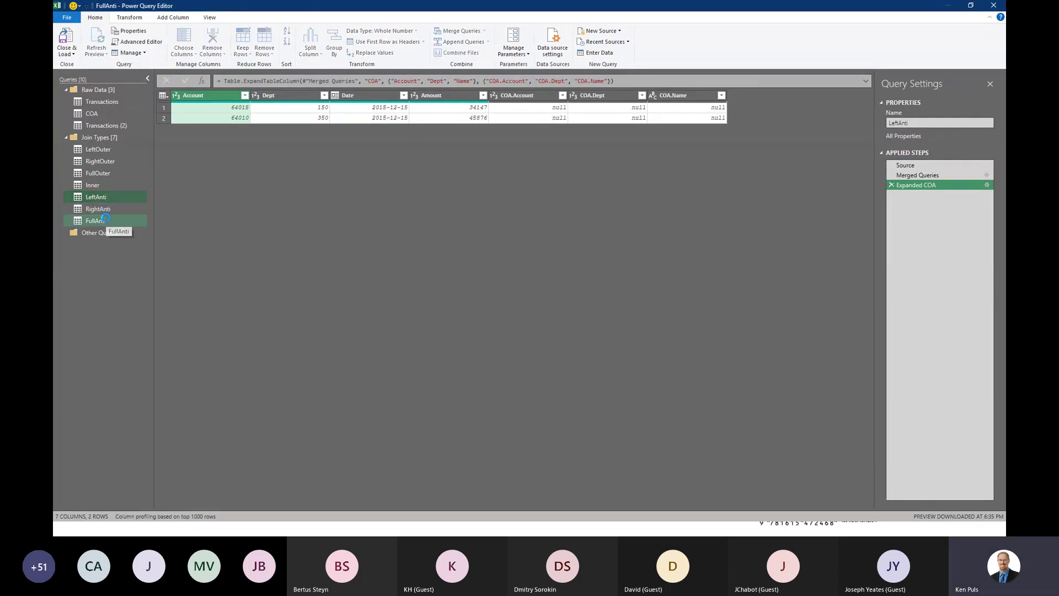
pyautogui.click(903, 167)
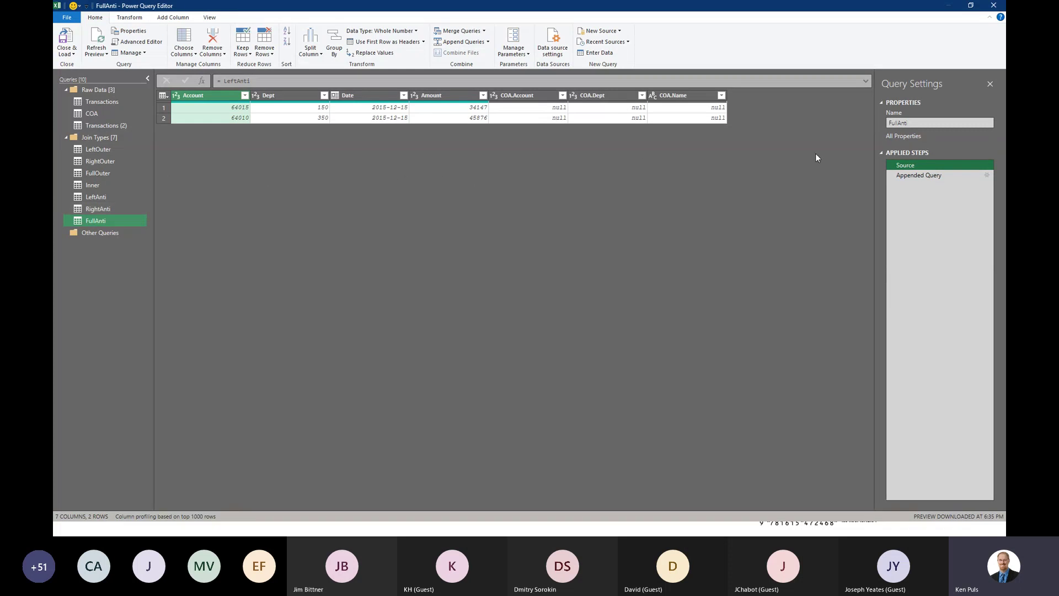
pyautogui.click(931, 175)
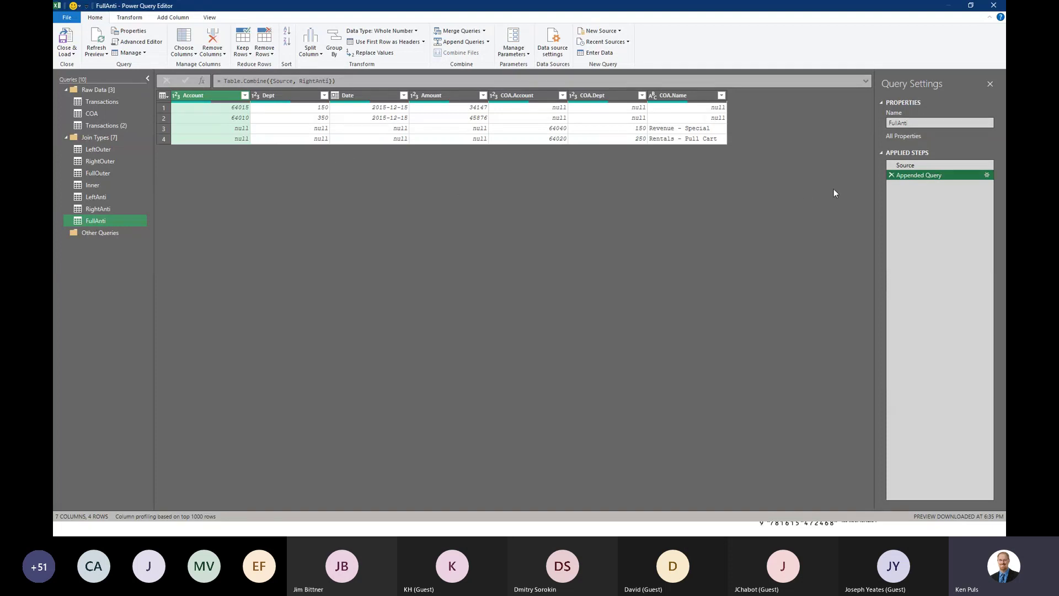
pyautogui.click(933, 165)
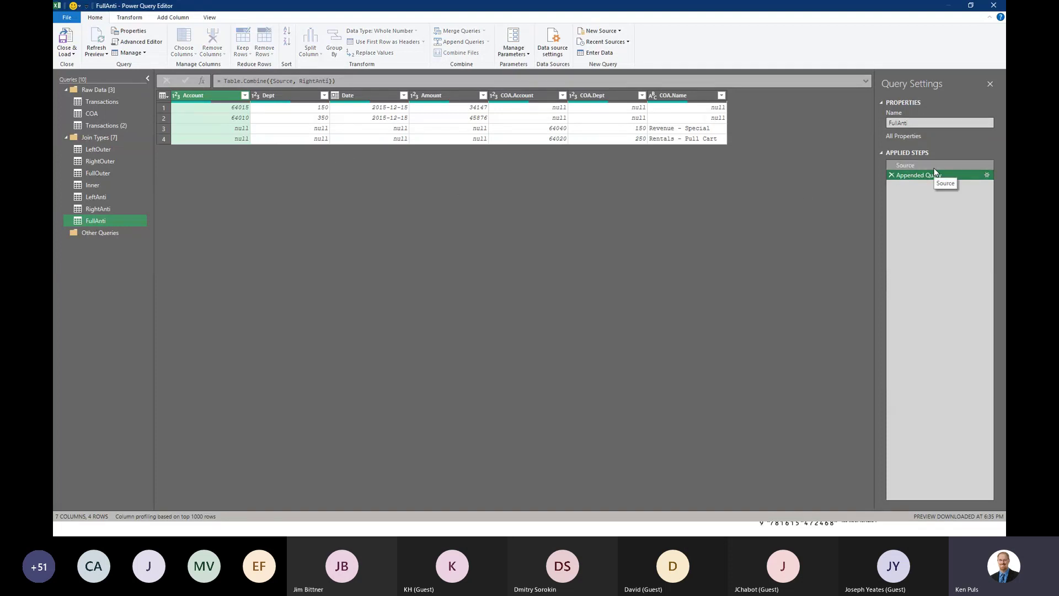
pyautogui.click(488, 42)
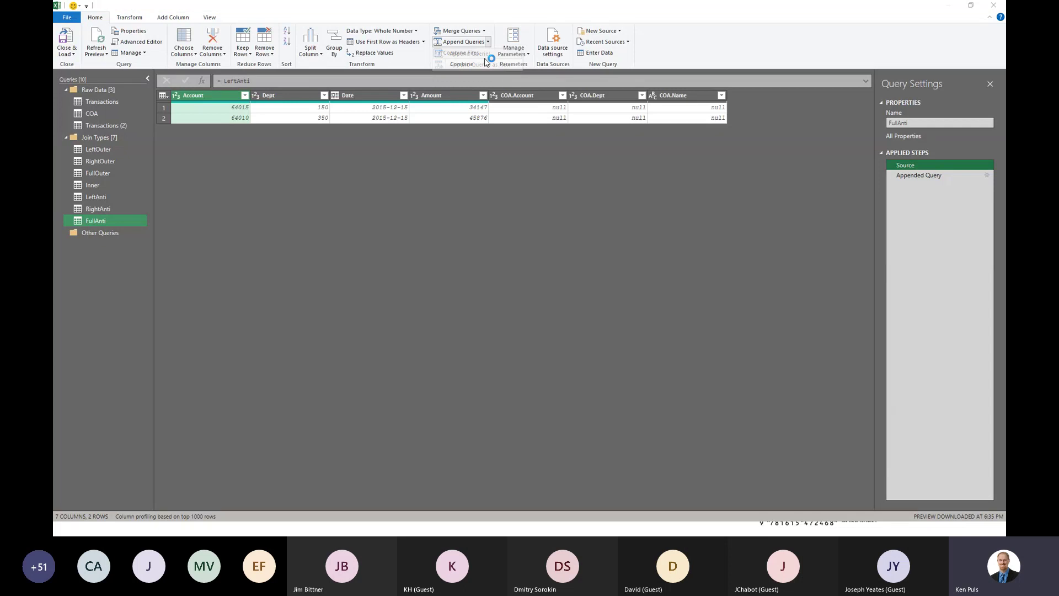
pyautogui.click(469, 53)
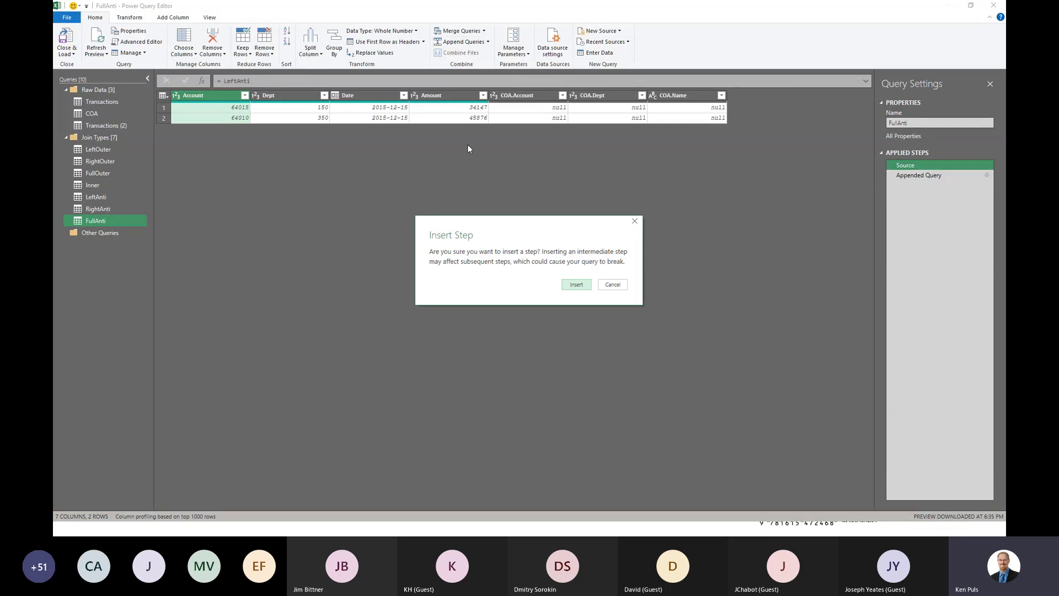
pyautogui.click(614, 287)
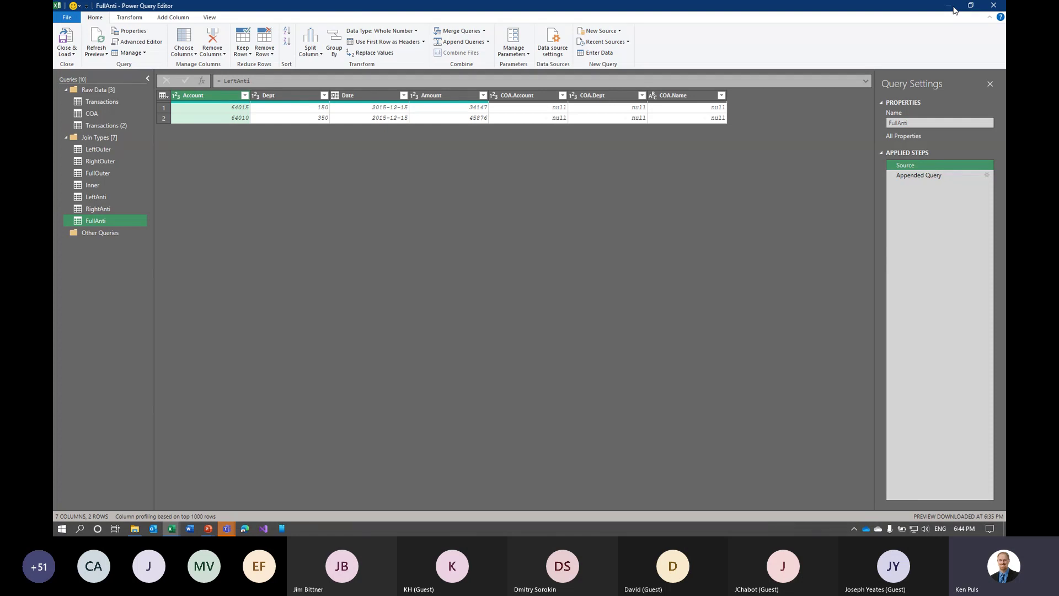
# Close the Power Query Editor and discard the query changes
pyautogui.click(993, 5)
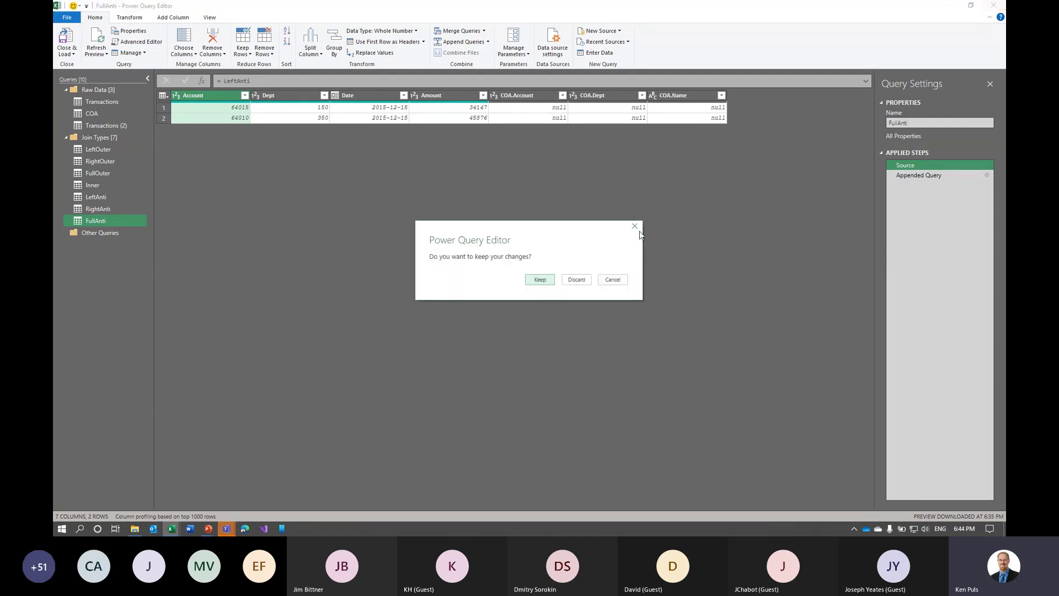
pyautogui.click(577, 280)
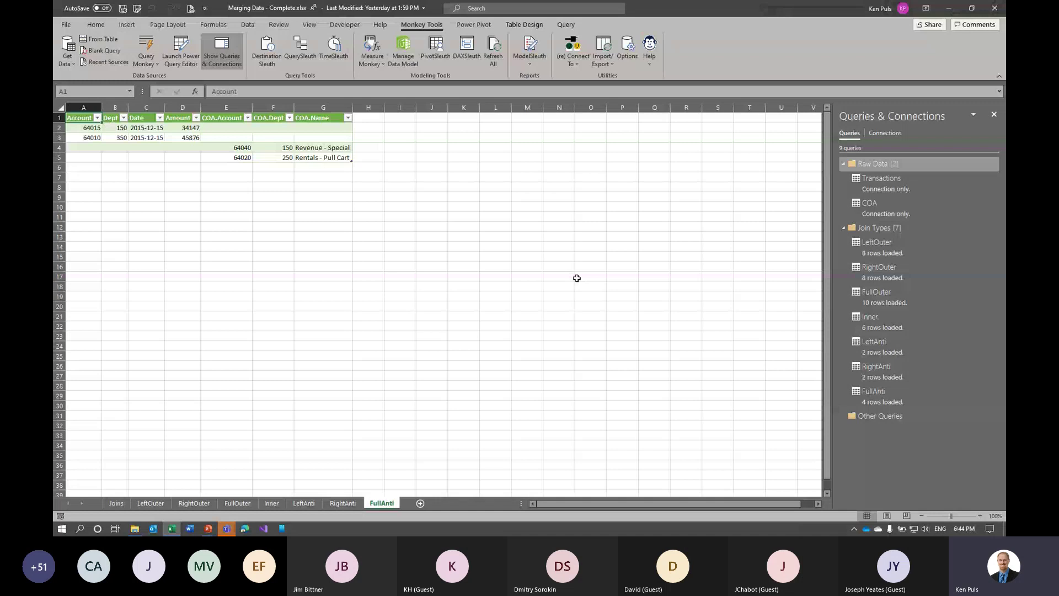
# Switch to the Merging Magic slide show in PowerPoint and advance the Full Anti Join slide until its recipe is revealed
pyautogui.hotkey('alt', 'Tab')
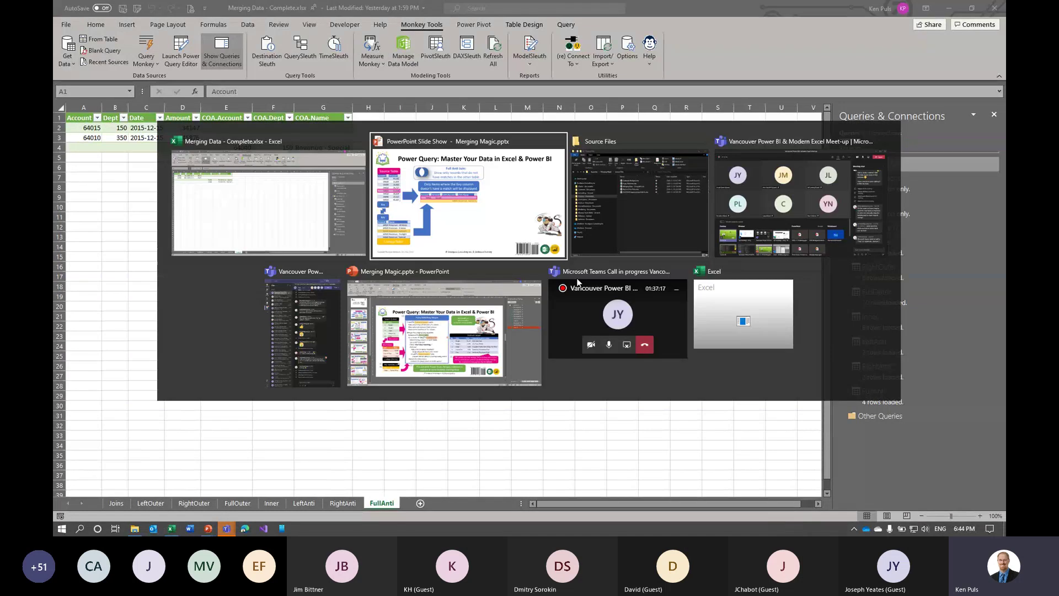
pyautogui.press('Right')
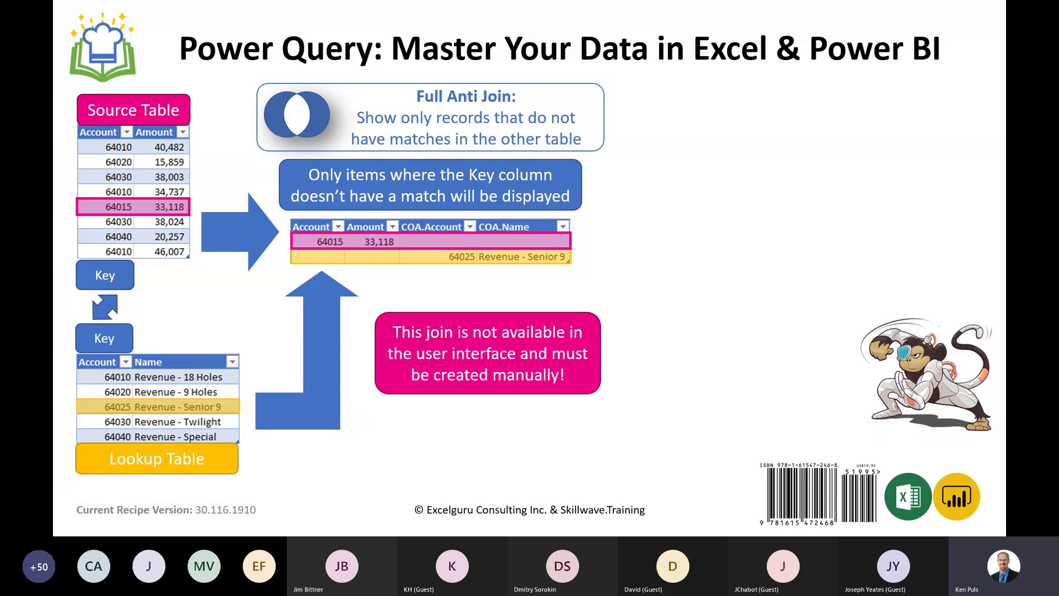
pyautogui.press('Right')
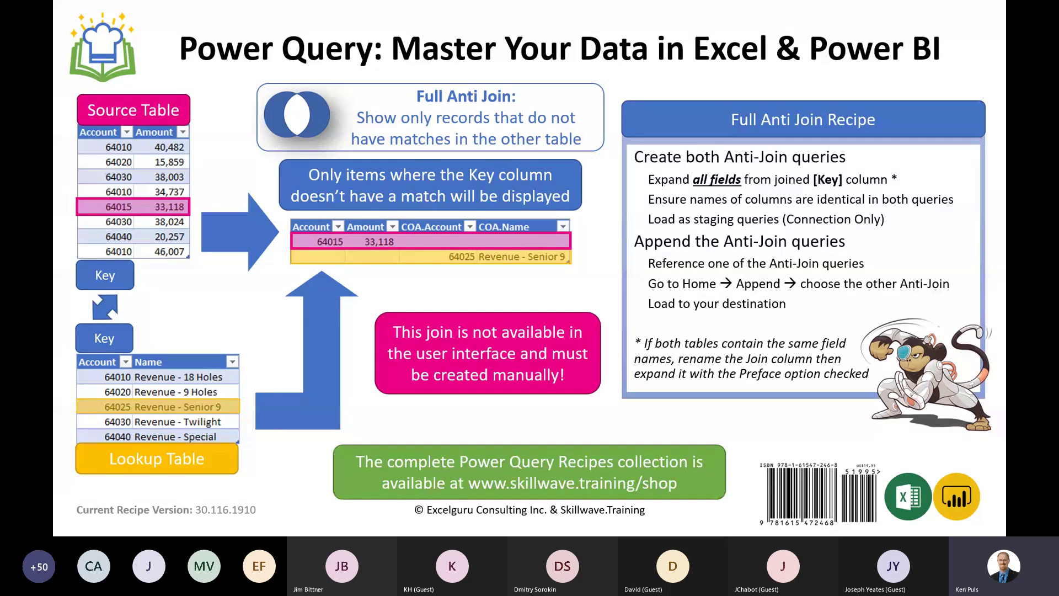
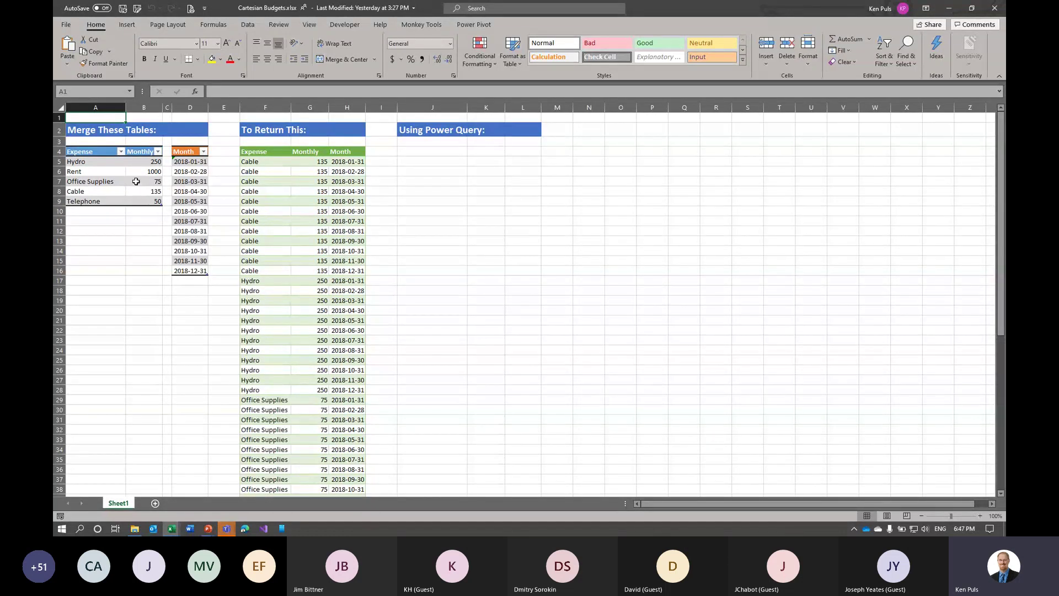
# Show the queries and connections of the Cartesian Budgets workbook and check the table names of the expense and month tables
pyautogui.click(135, 181)
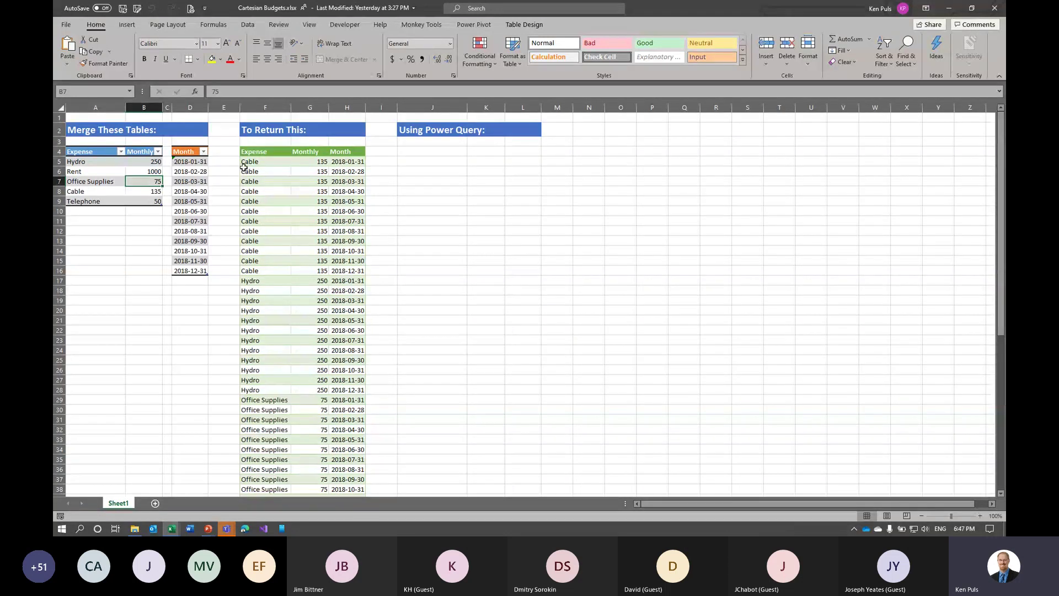
pyautogui.click(422, 24)
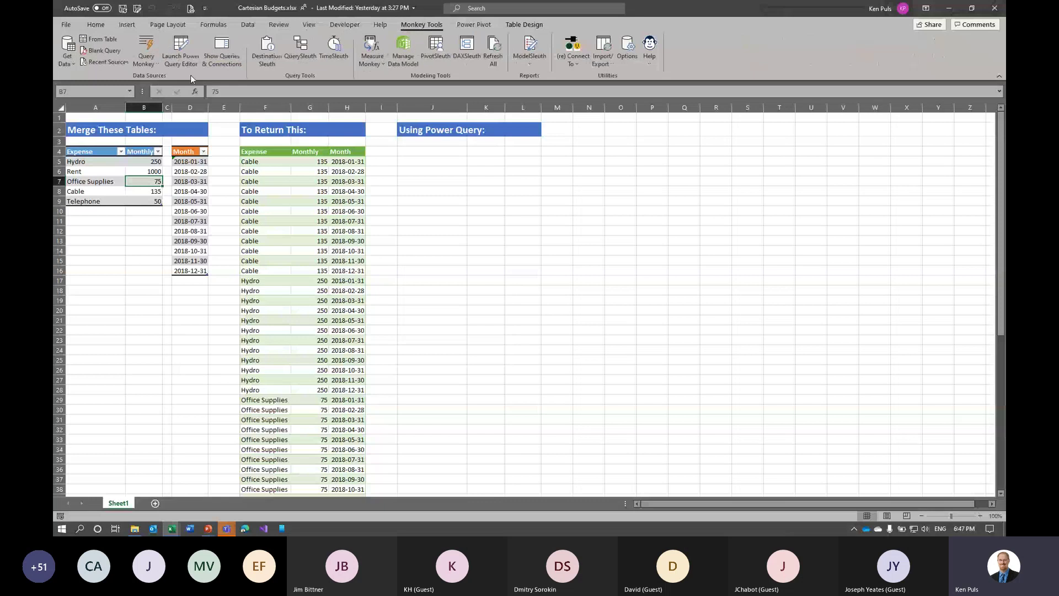
pyautogui.click(210, 52)
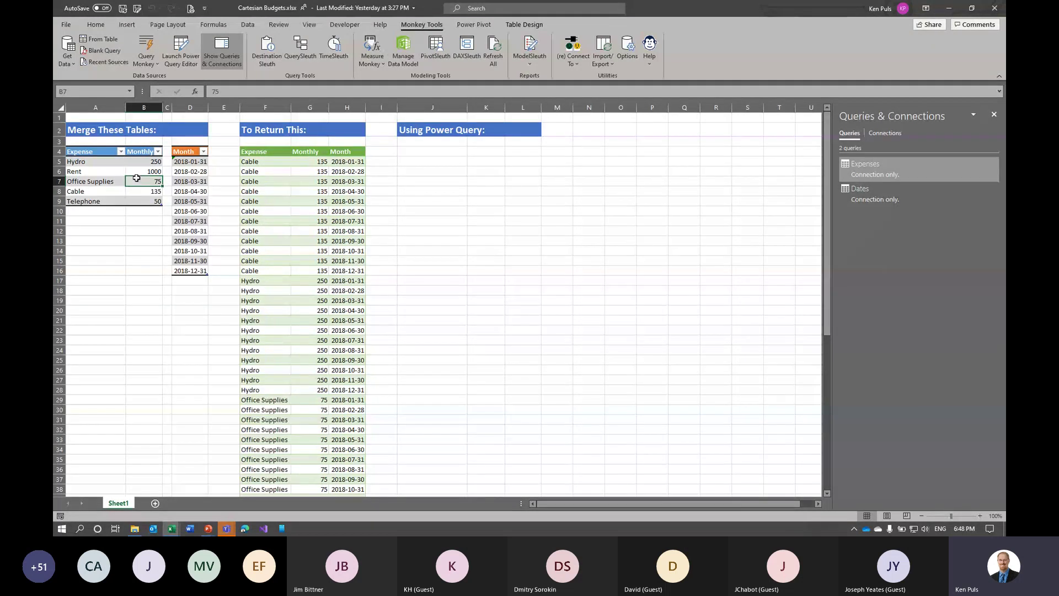
pyautogui.click(531, 25)
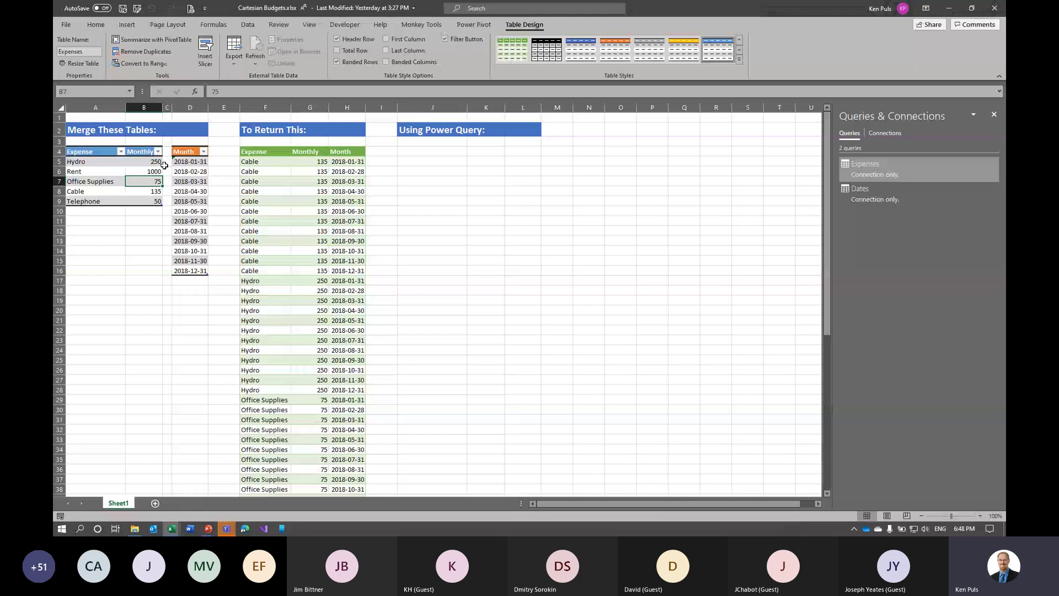
pyautogui.click(189, 172)
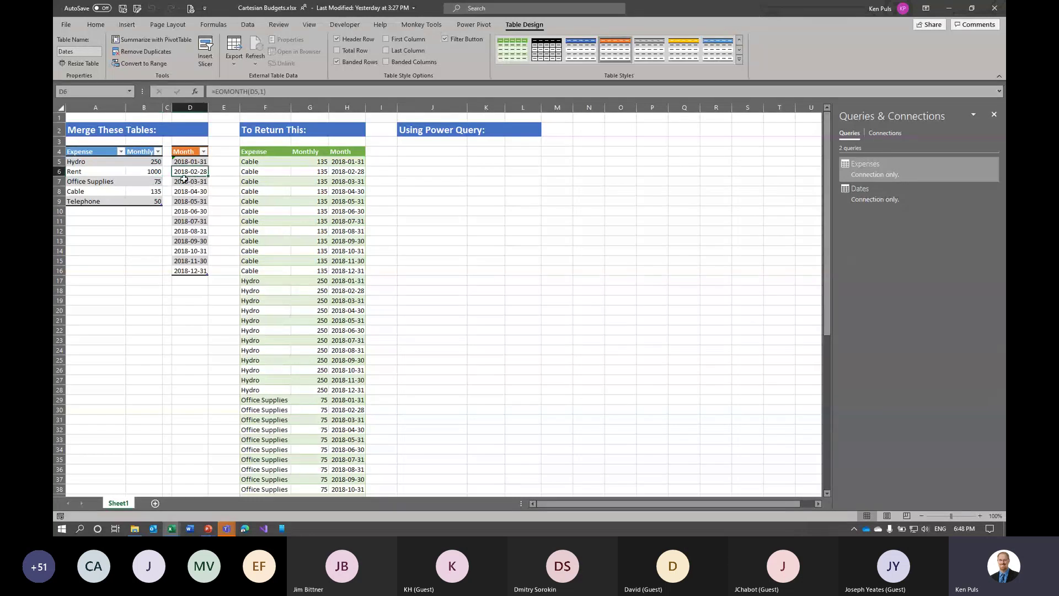
# Preview the Expenses query and open it in the Power Query Editor
pyautogui.moveTo(842, 167)
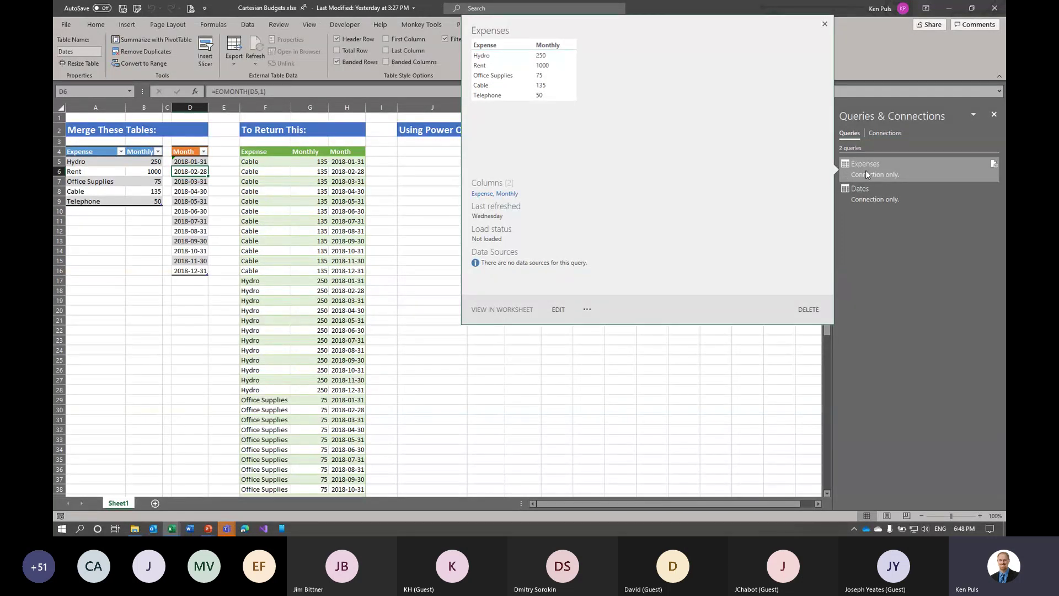
pyautogui.doubleClick(866, 171)
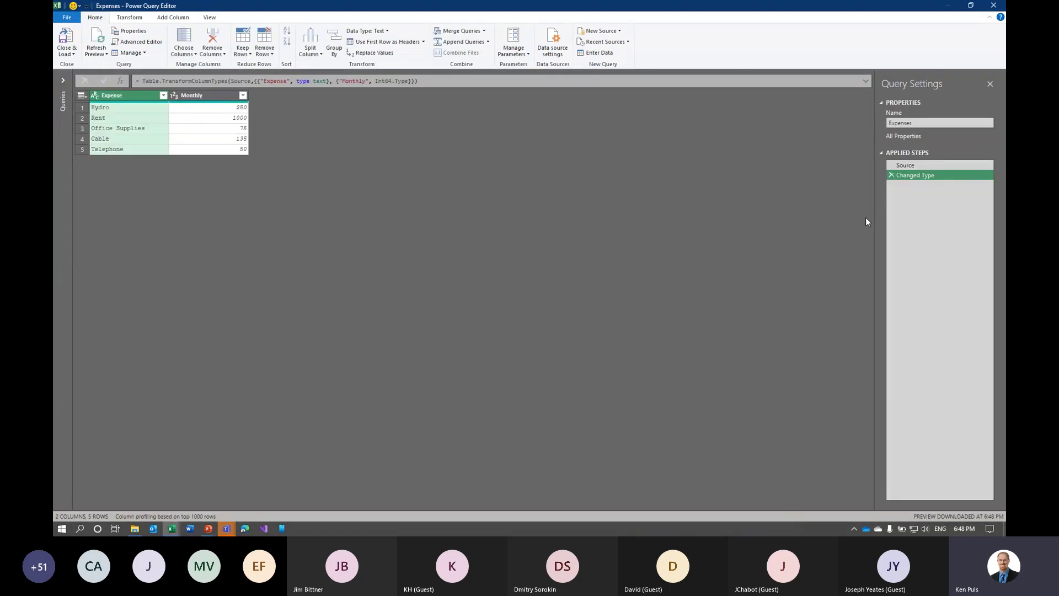
# Add a custom column MergeKey with the formula 1 to the Expenses query and set its data type to Whole Number
pyautogui.click(63, 80)
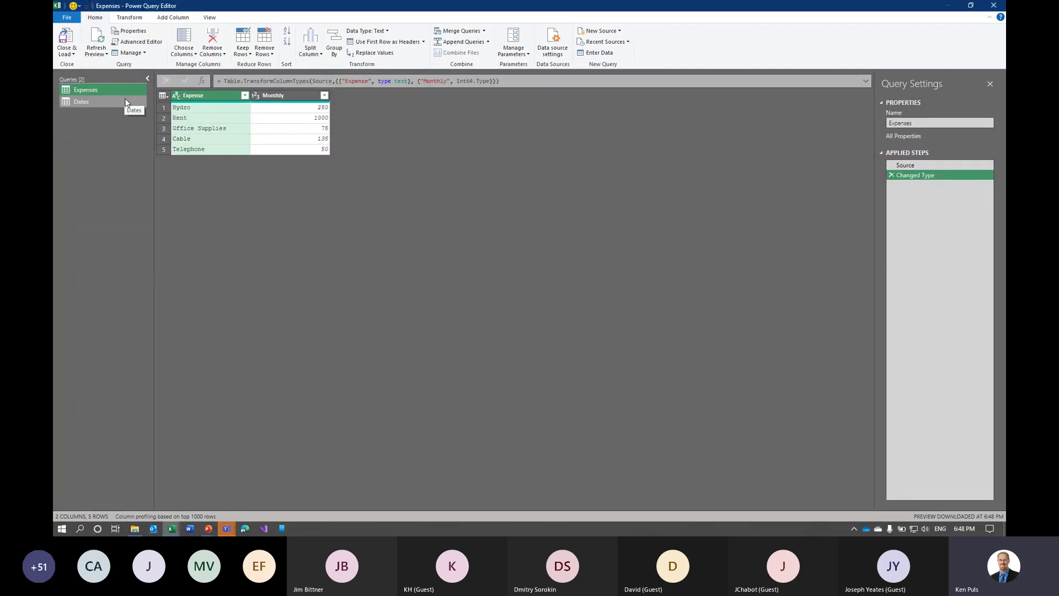
pyautogui.click(173, 17)
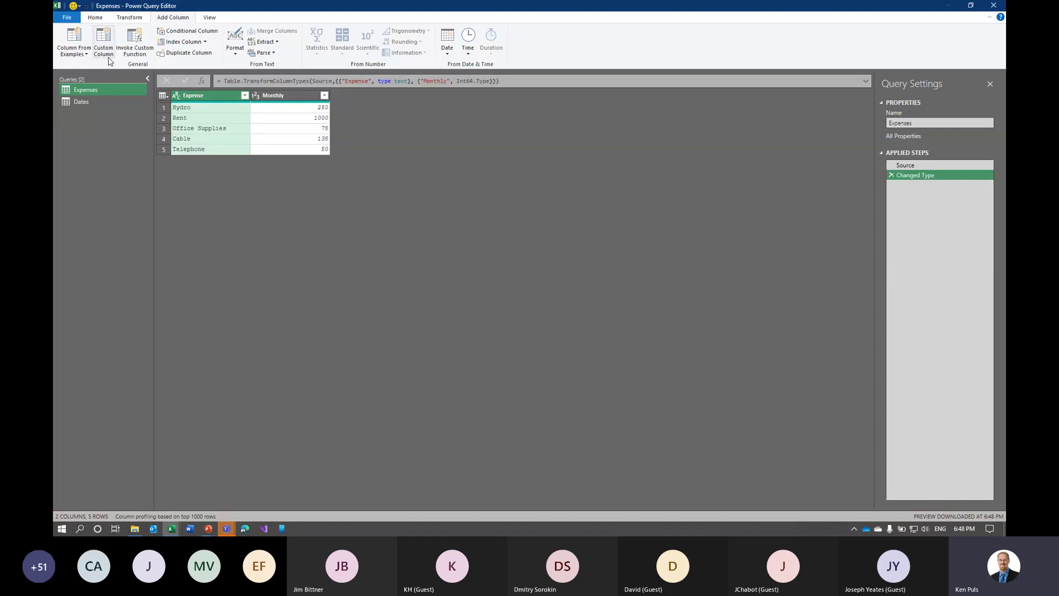
pyautogui.click(103, 41)
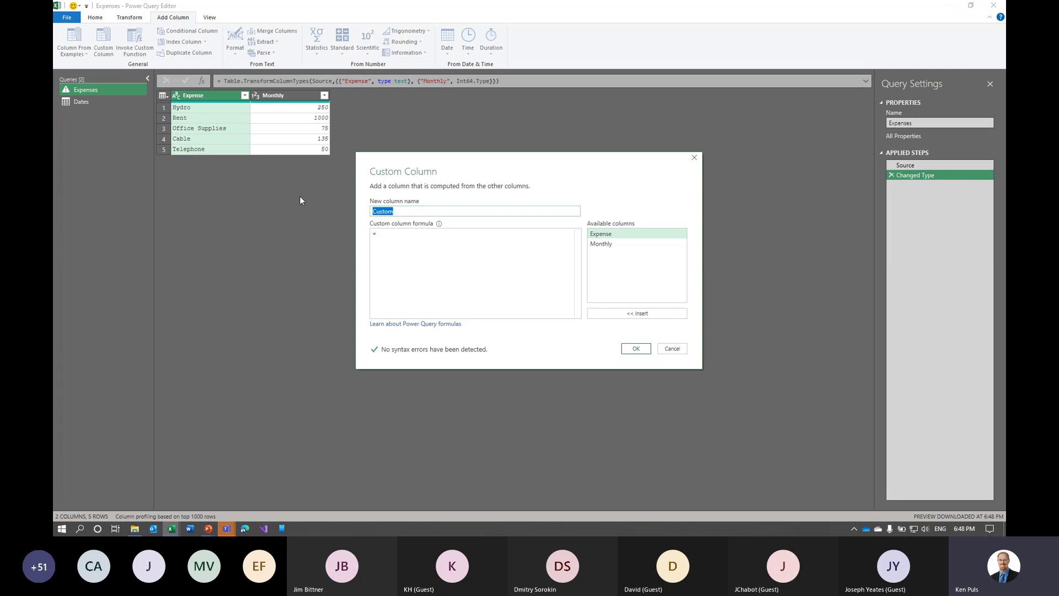
pyautogui.write('MergeKey')
pyautogui.press('Tab')
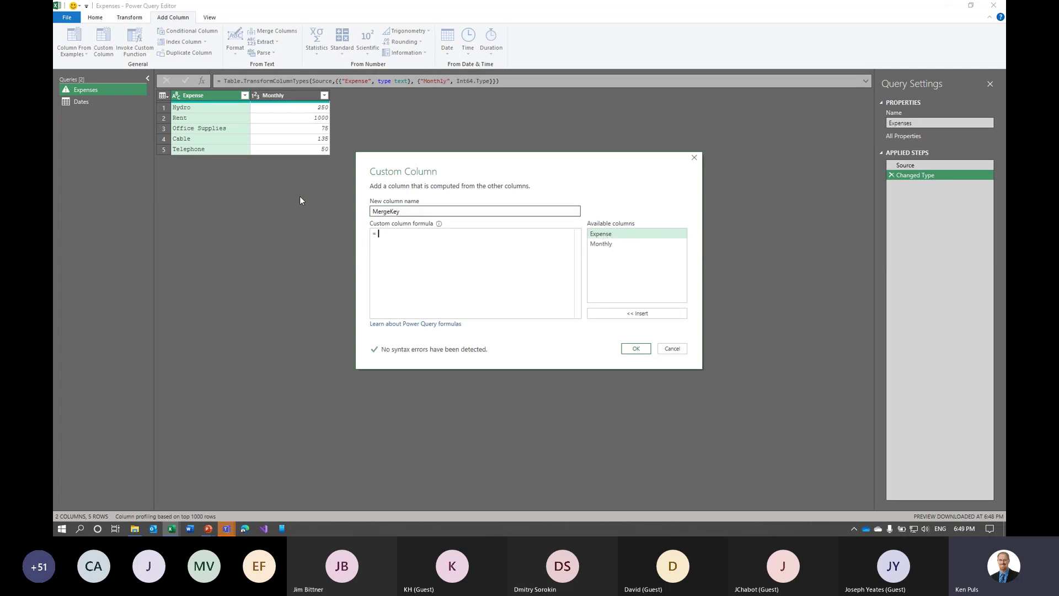
pyautogui.write('1')
pyautogui.click(629, 349)
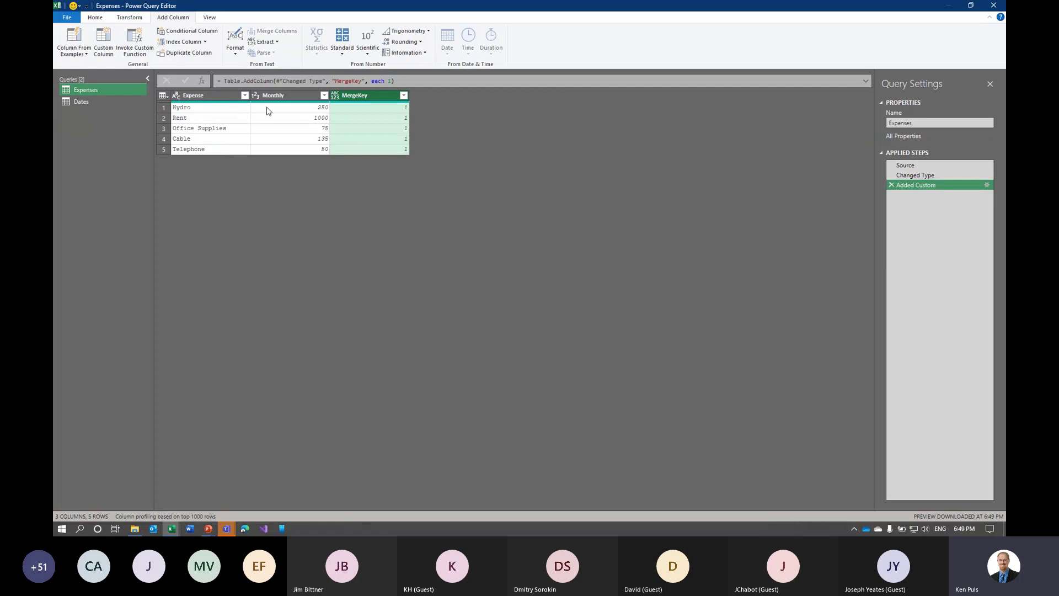
pyautogui.click(335, 96)
pyautogui.click(357, 128)
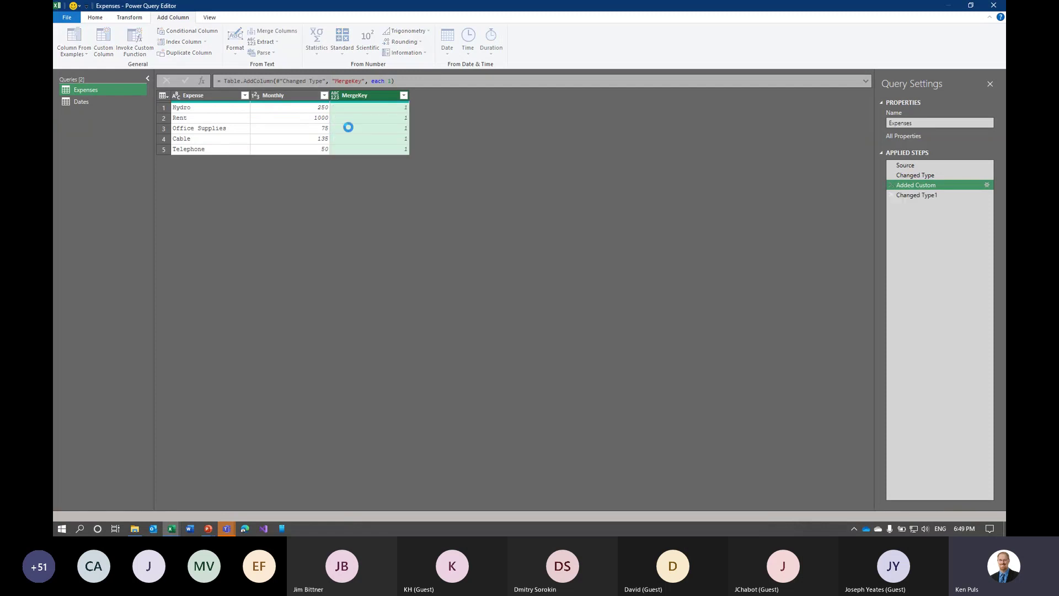
# Add a custom MergeKey column with the constant 1 to the Dates query and make it a Whole Number column
pyautogui.click(108, 104)
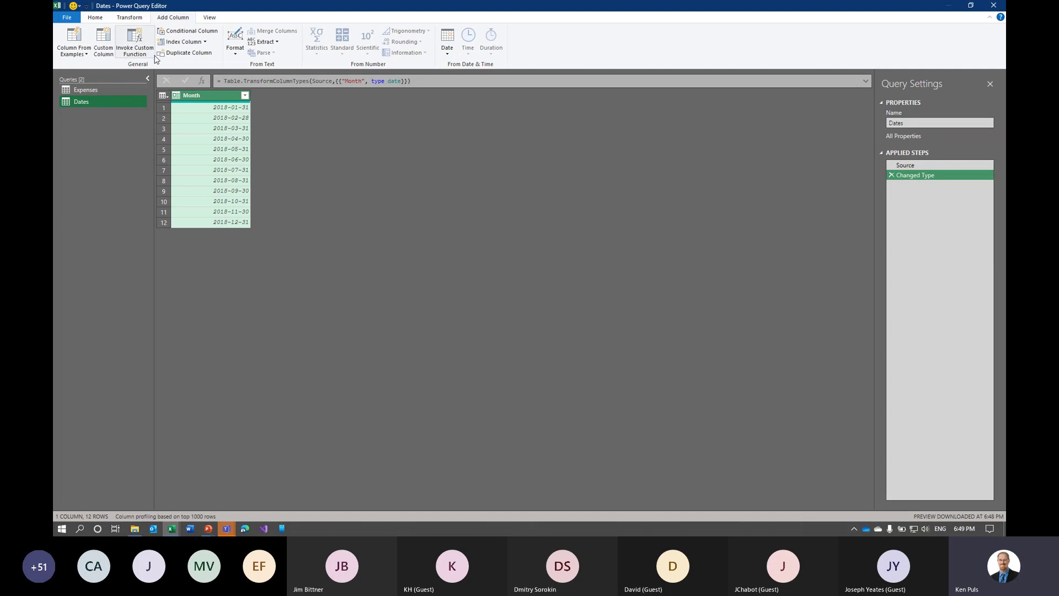
pyautogui.click(103, 41)
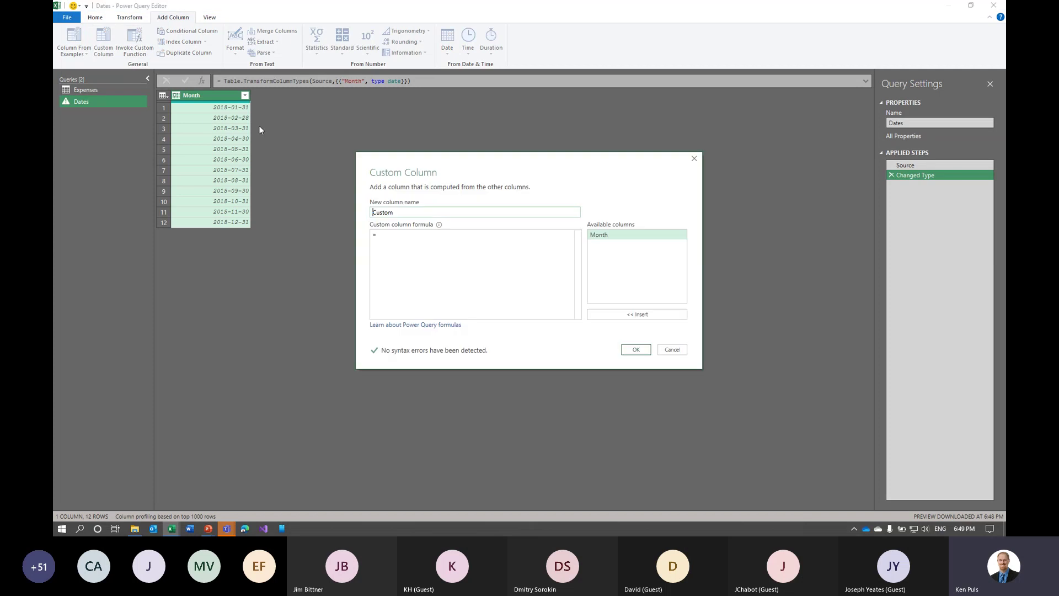
pyautogui.moveTo(401, 212); pyautogui.dragTo(361, 208)
pyautogui.write('MergeKey')
pyautogui.press('Tab')
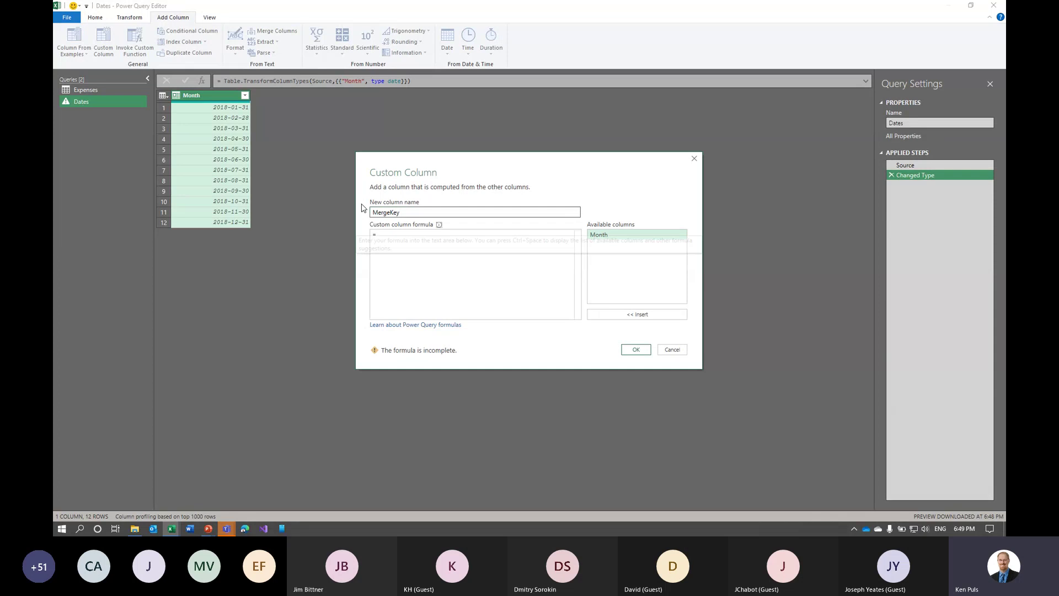
pyautogui.write('1')
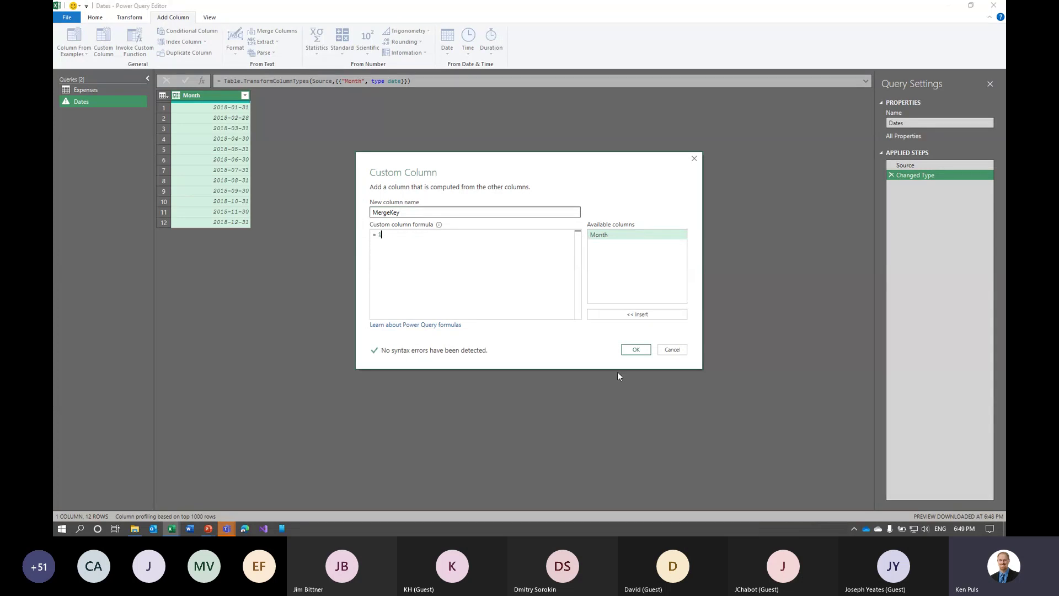
pyautogui.click(634, 351)
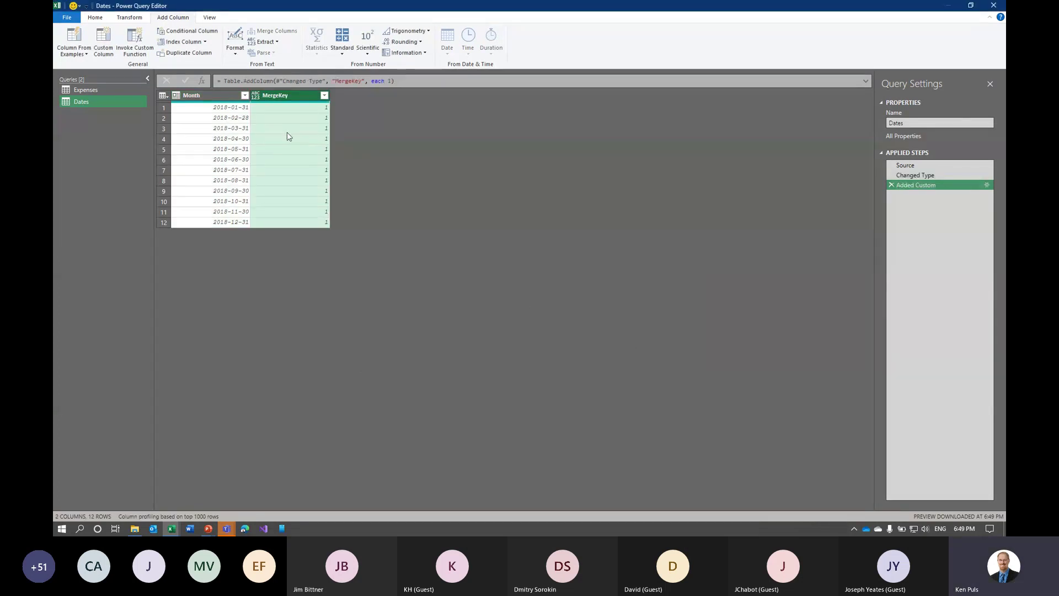
pyautogui.click(256, 96)
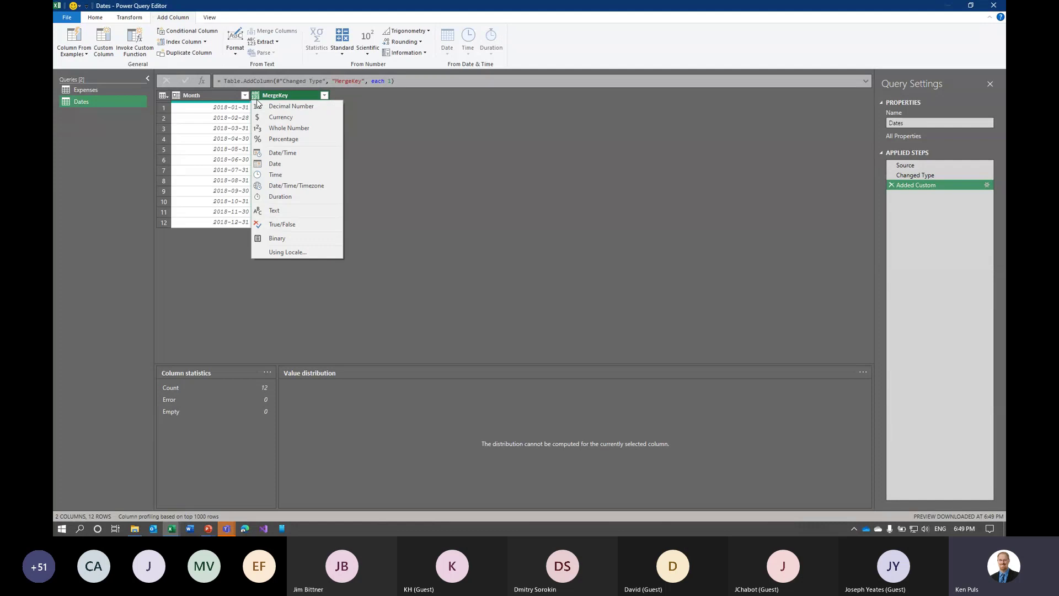
pyautogui.click(288, 128)
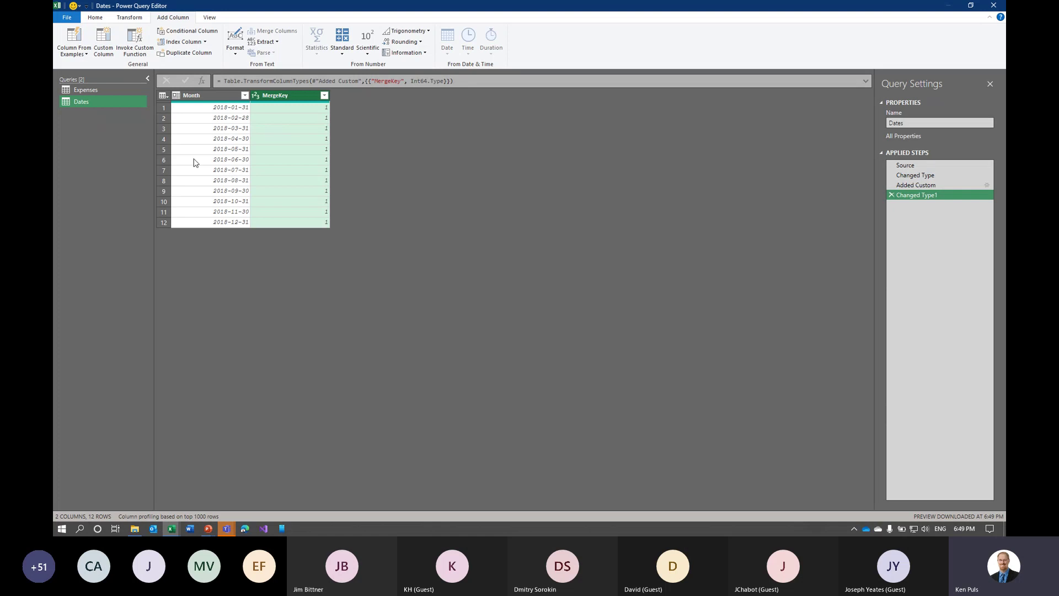
# Check the MergeKey columns in both queries, and create a reference to the Expenses query named Budget
pyautogui.click(110, 89)
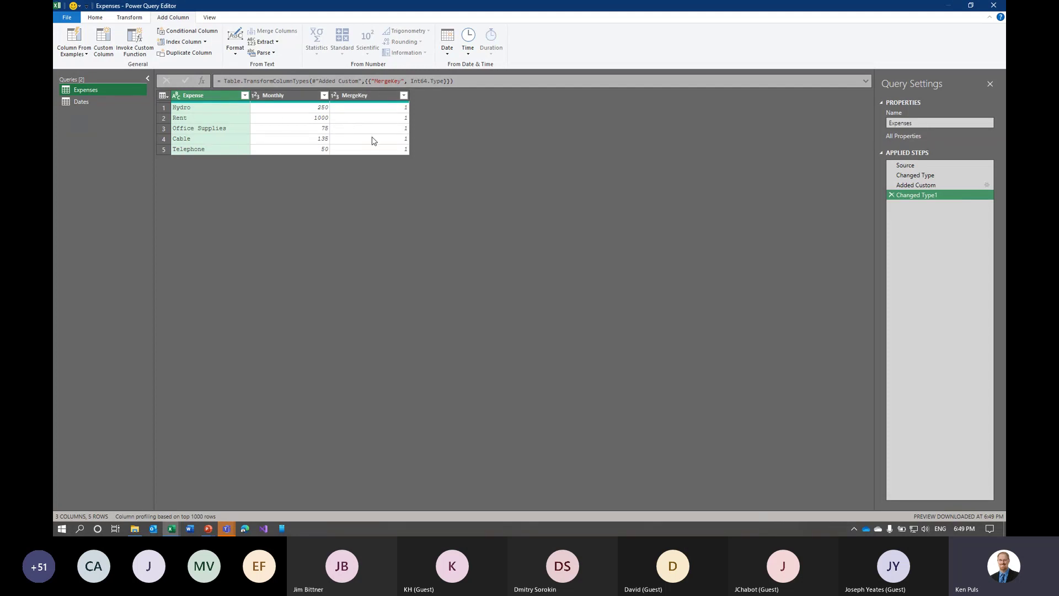
pyautogui.click(118, 101)
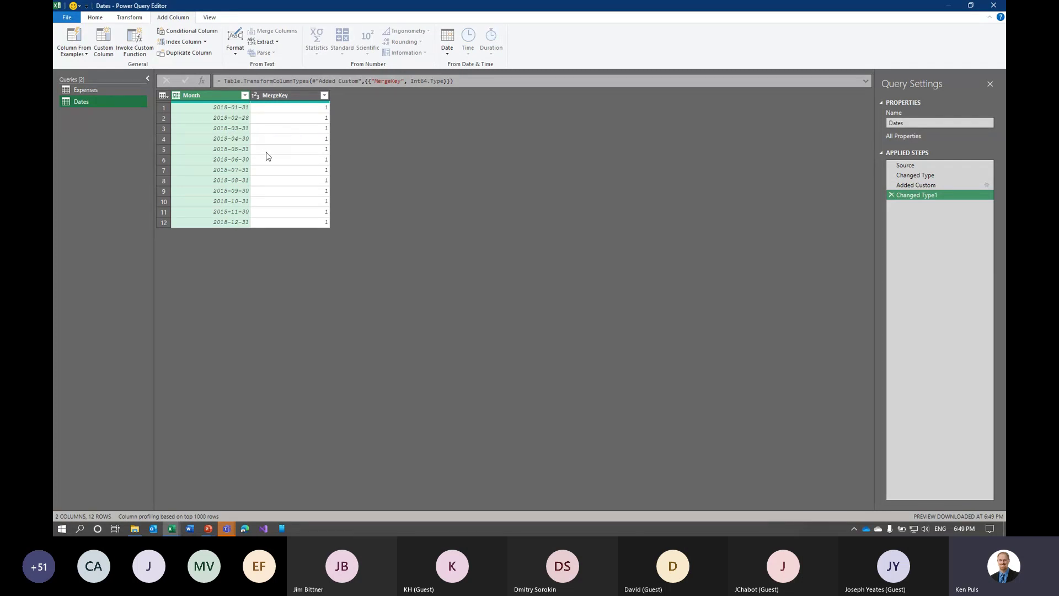
pyautogui.rightClick(98, 89)
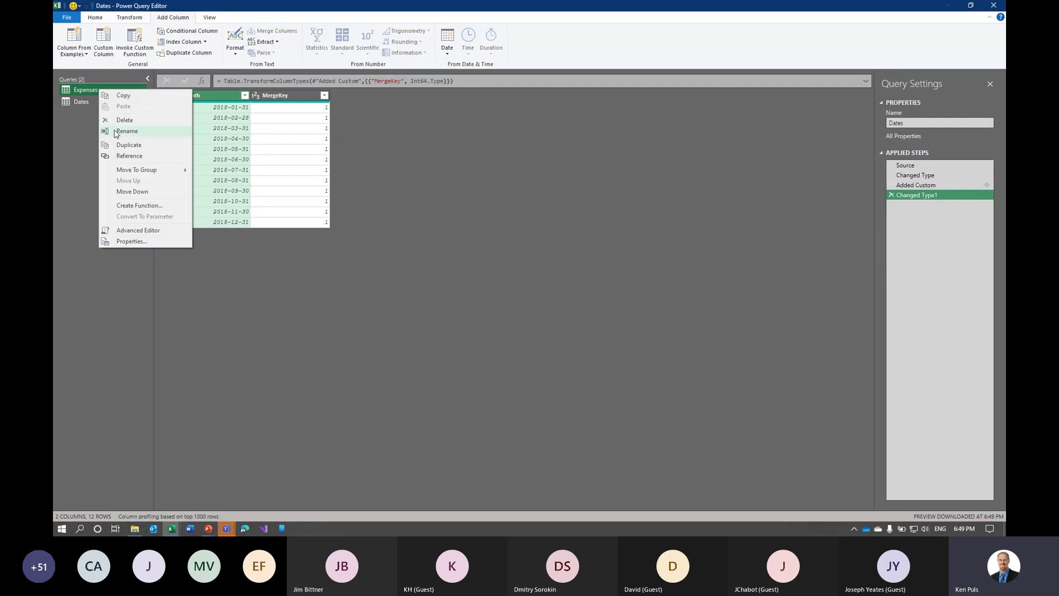
pyautogui.click(135, 156)
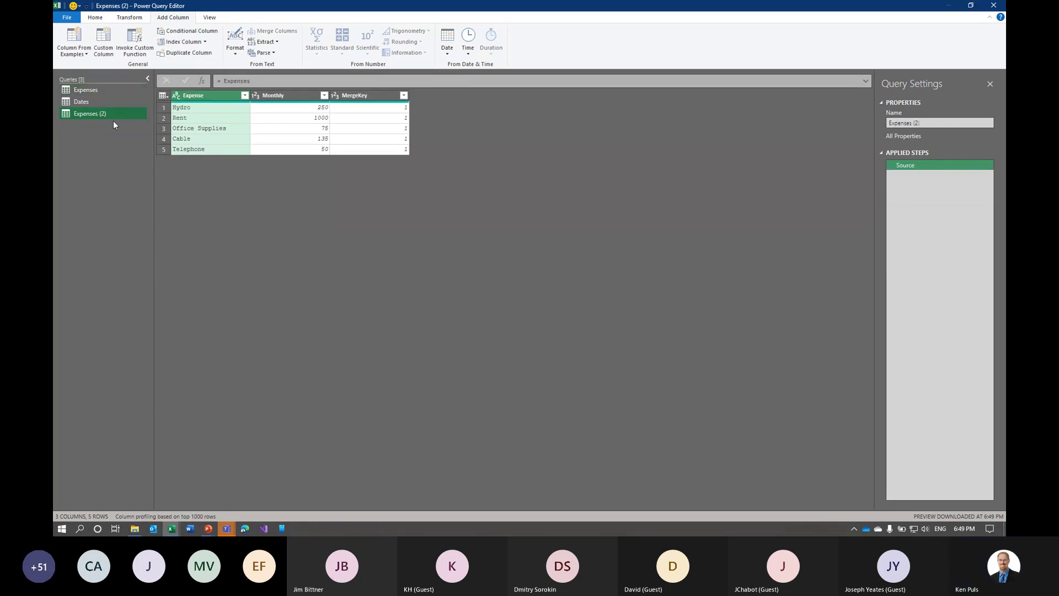
pyautogui.doubleClick(110, 114)
pyautogui.write('Budget')
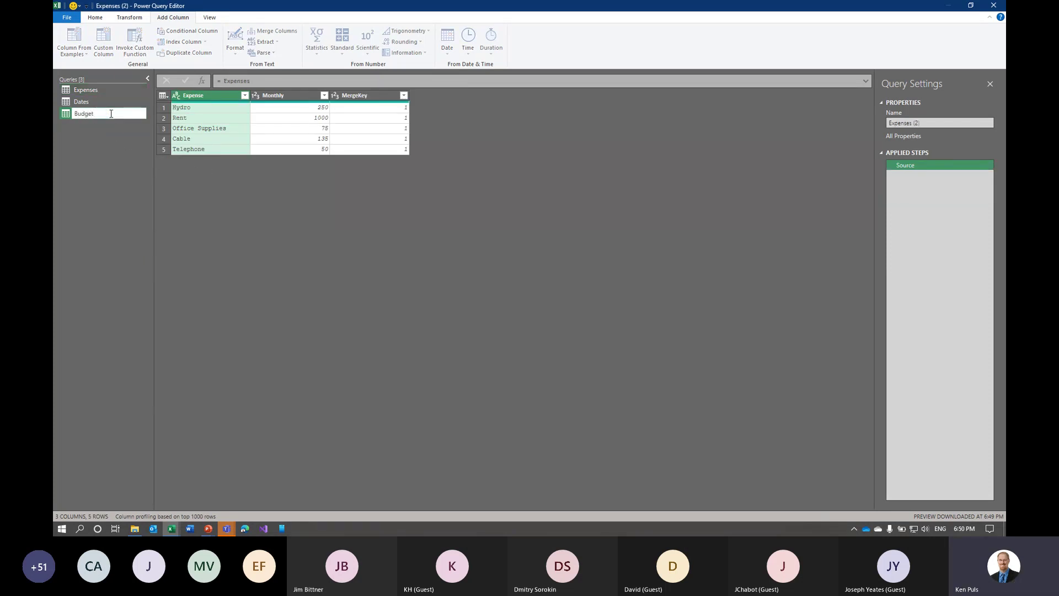
pyautogui.press('Return')
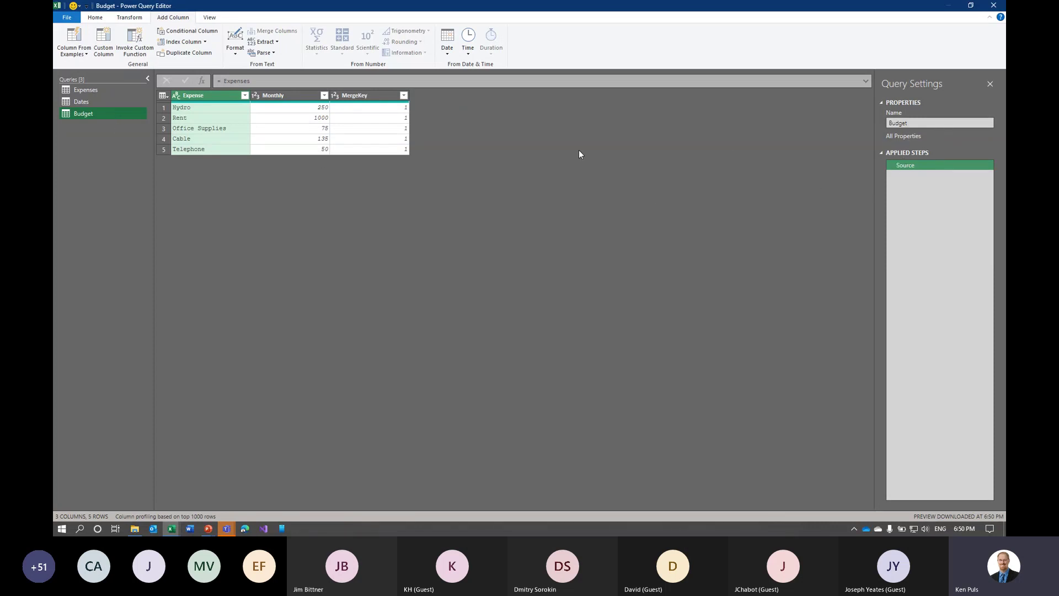
# Merge the Budget query with Dates on their MergeKey columns using a Left Outer join
pyautogui.click(105, 20)
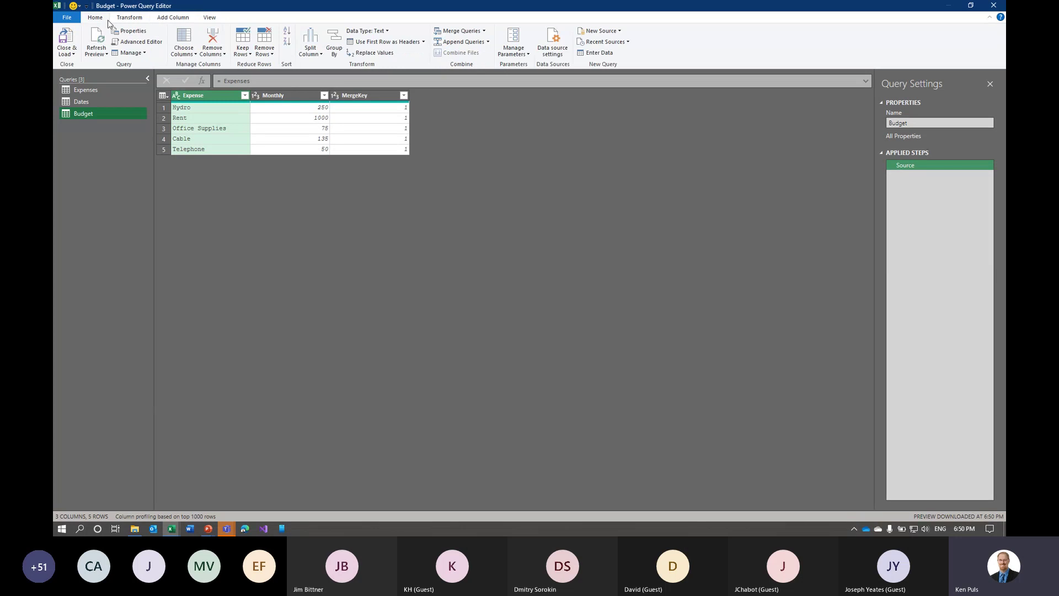
pyautogui.click(477, 33)
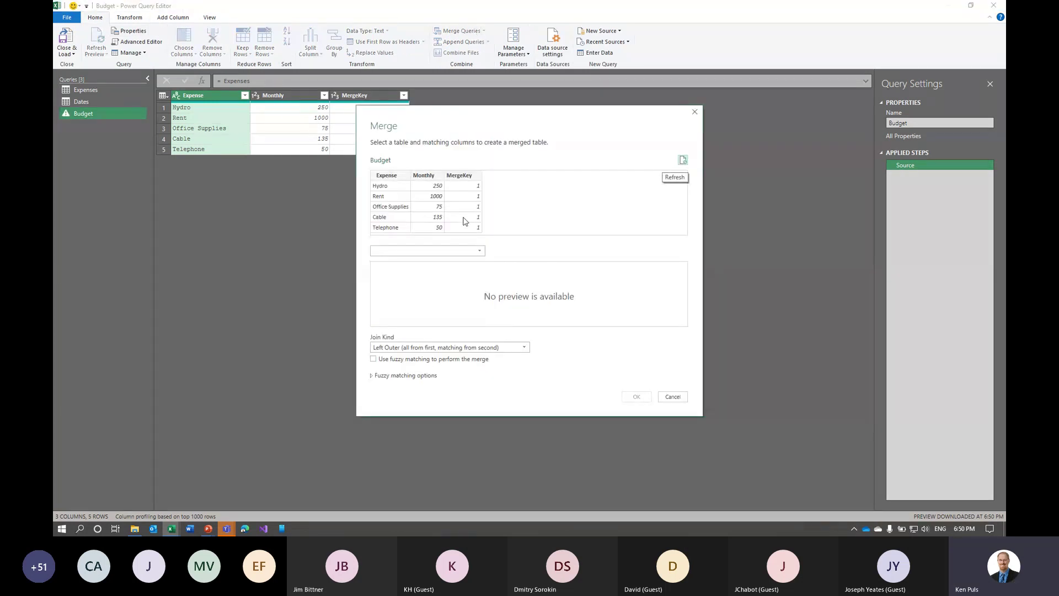
pyautogui.click(468, 251)
pyautogui.click(430, 272)
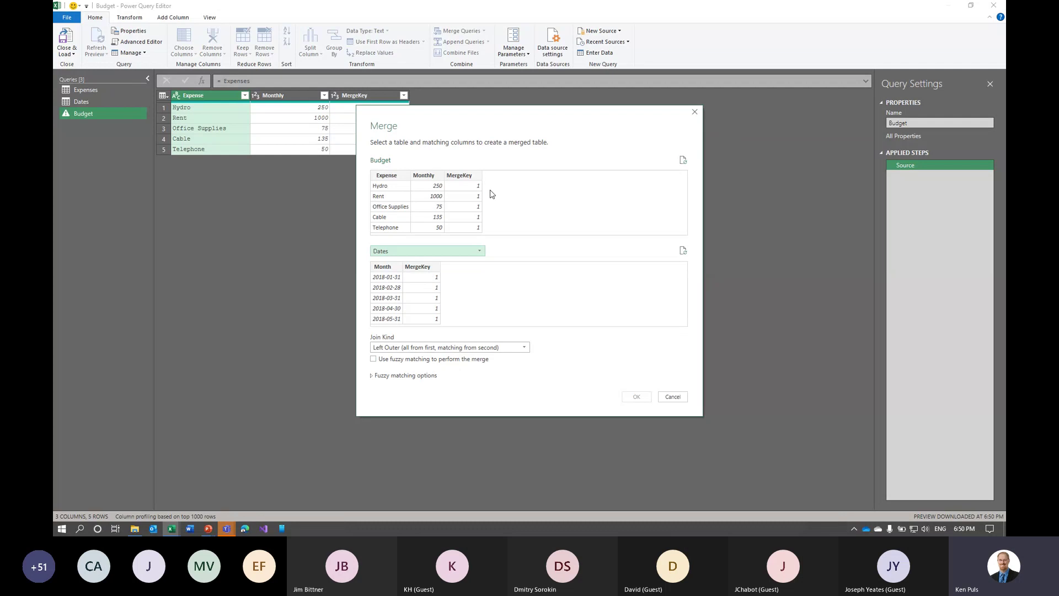
pyautogui.click(478, 179)
pyautogui.click(430, 267)
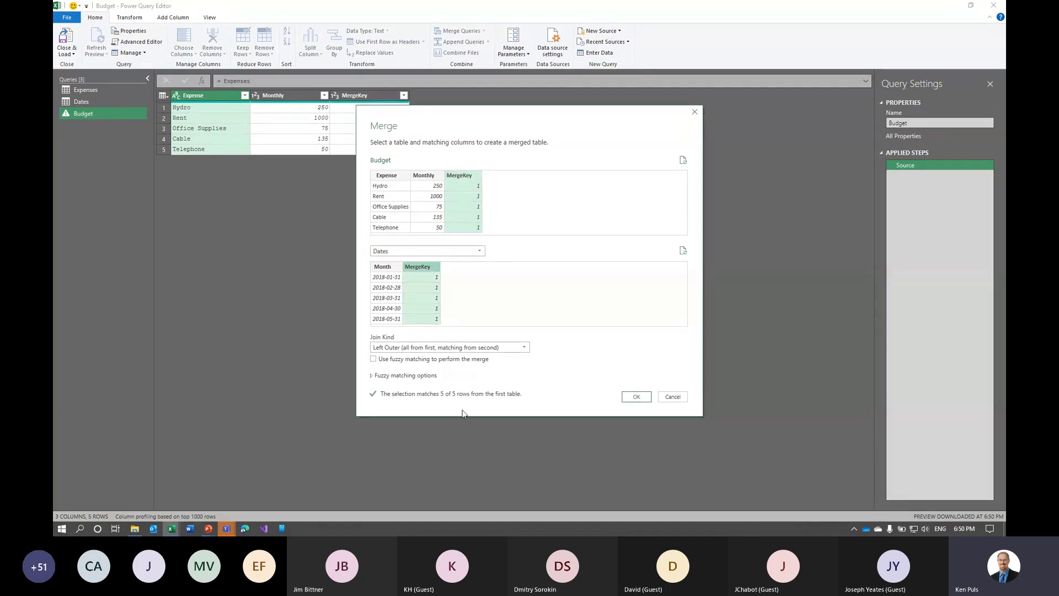
pyautogui.click(641, 402)
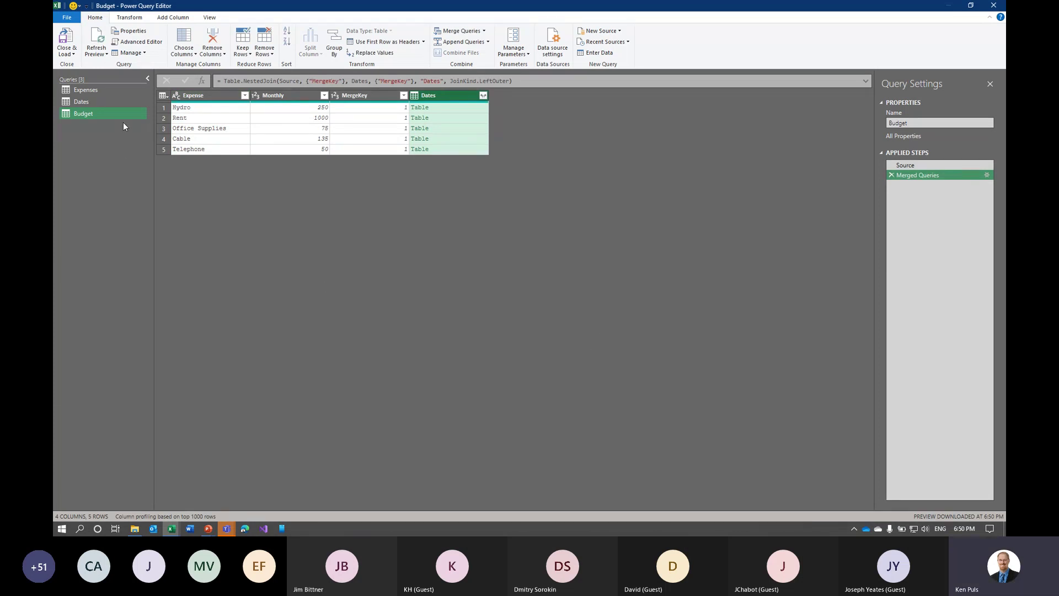
# Review the MergeKey columns in the Expenses and Dates queries and return to the Budget query
pyautogui.click(103, 91)
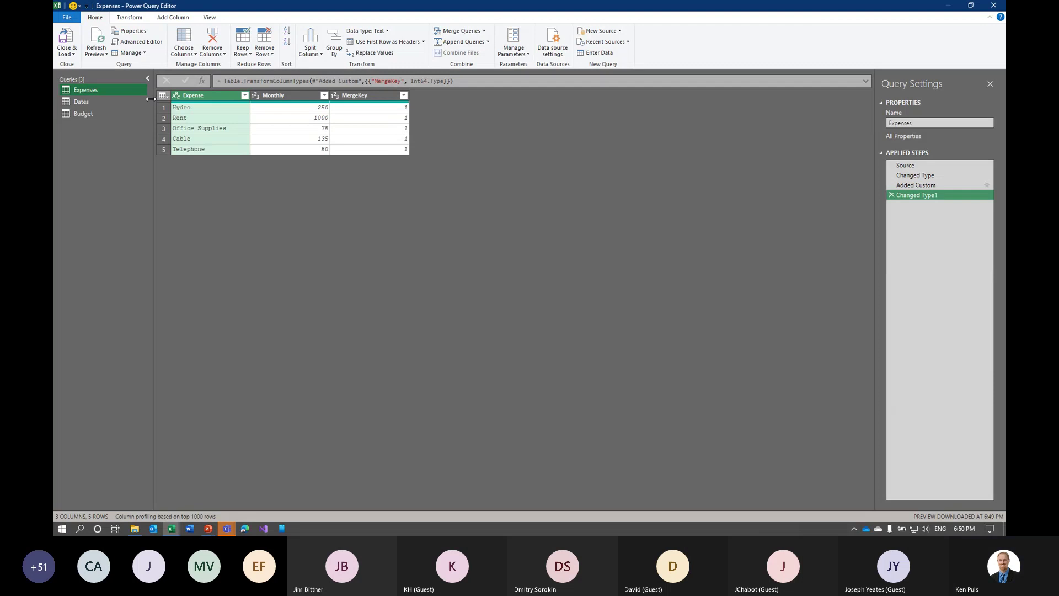
pyautogui.click(121, 102)
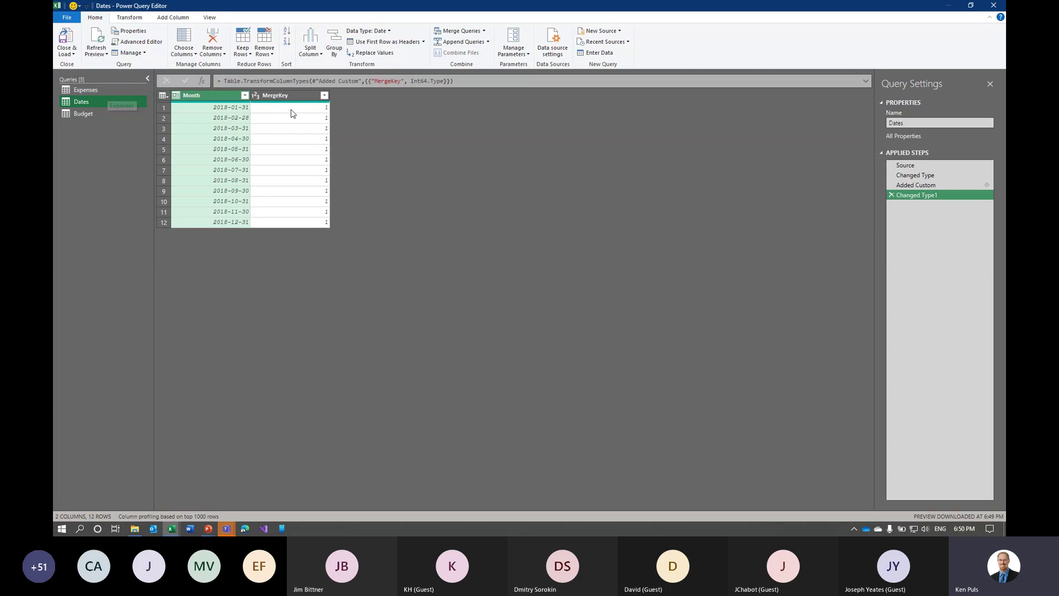
pyautogui.click(108, 92)
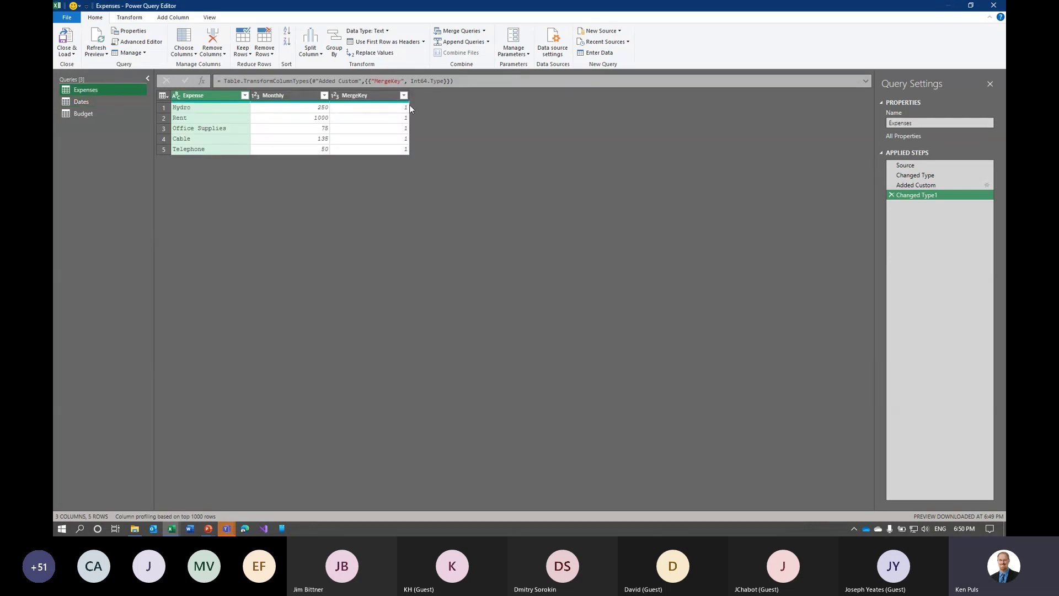
pyautogui.click(107, 113)
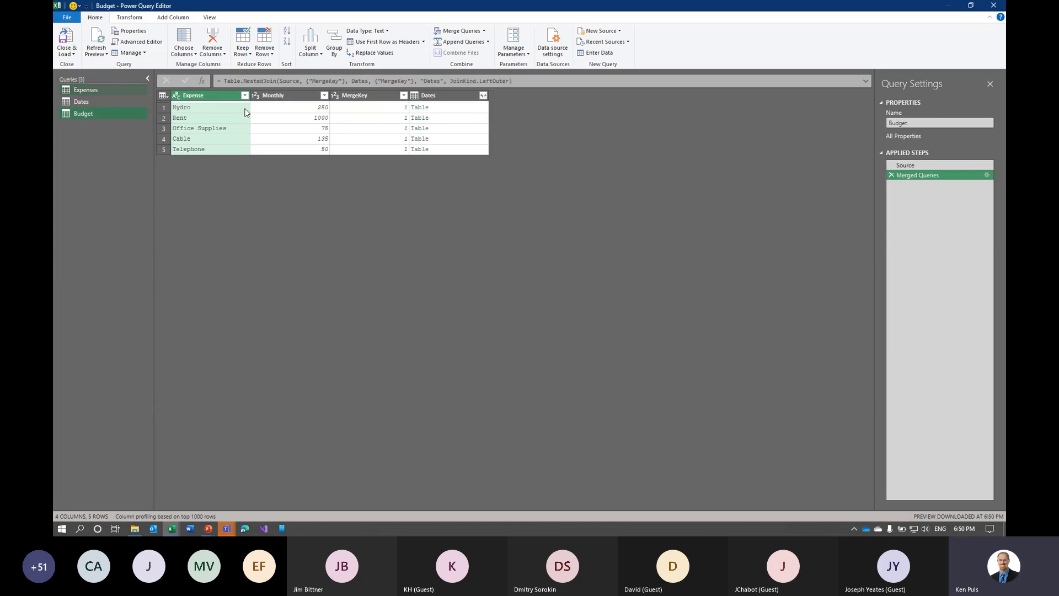
# Preview the nested Dates table for each expense row of the Budget query, enlarging the preview area
pyautogui.click(460, 112)
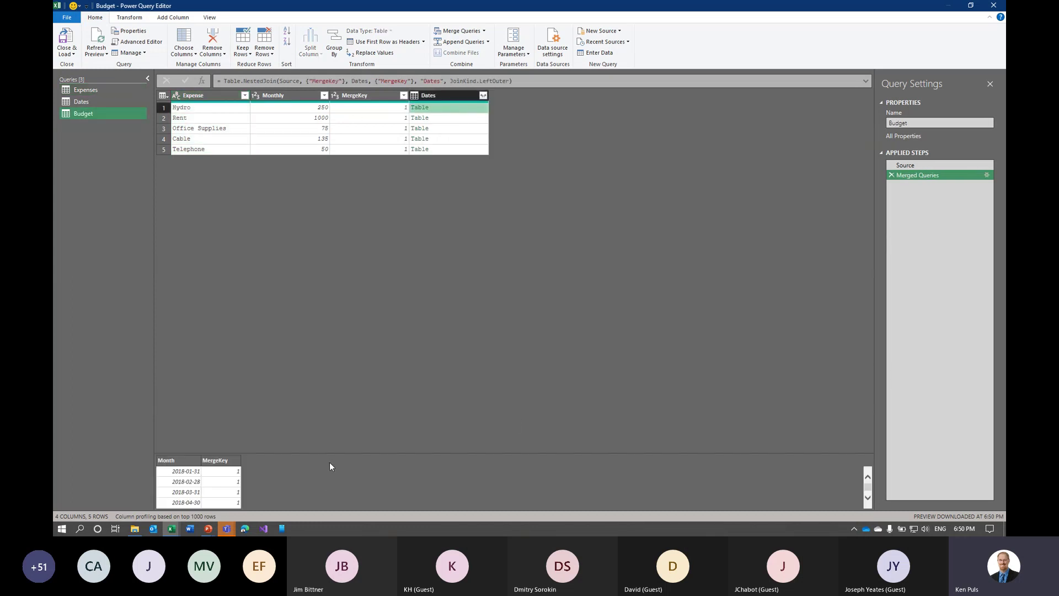
pyautogui.moveTo(331, 452); pyautogui.dragTo(355, 245)
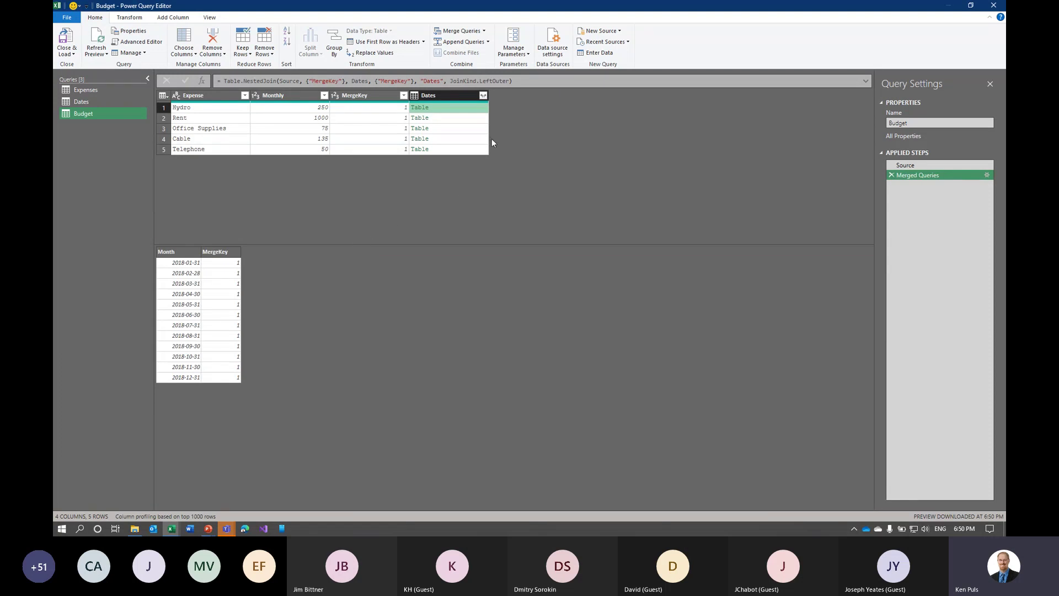
pyautogui.click(478, 119)
pyautogui.click(478, 129)
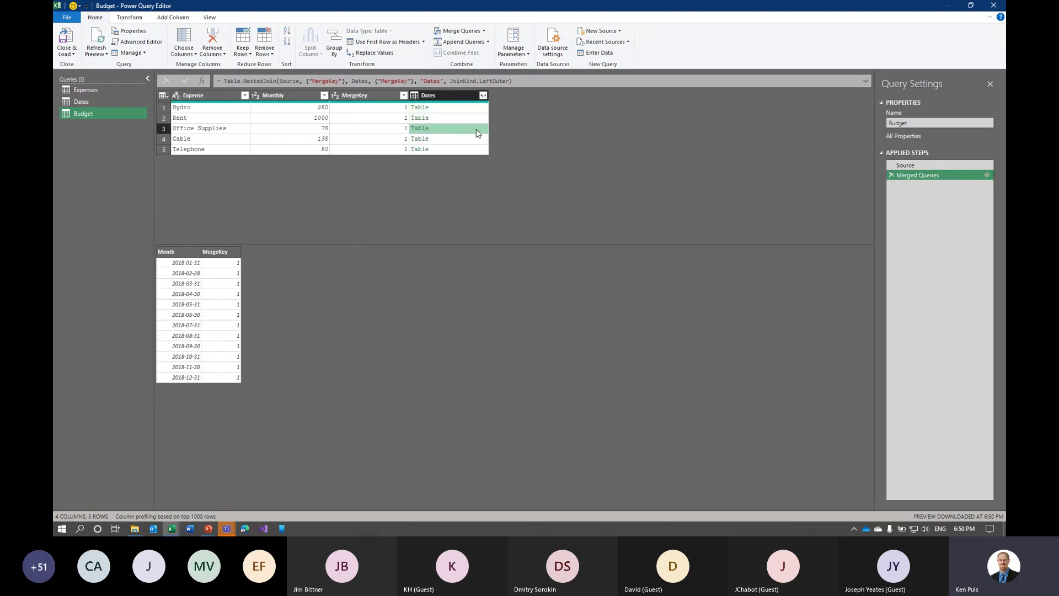
pyautogui.click(478, 140)
pyautogui.click(481, 151)
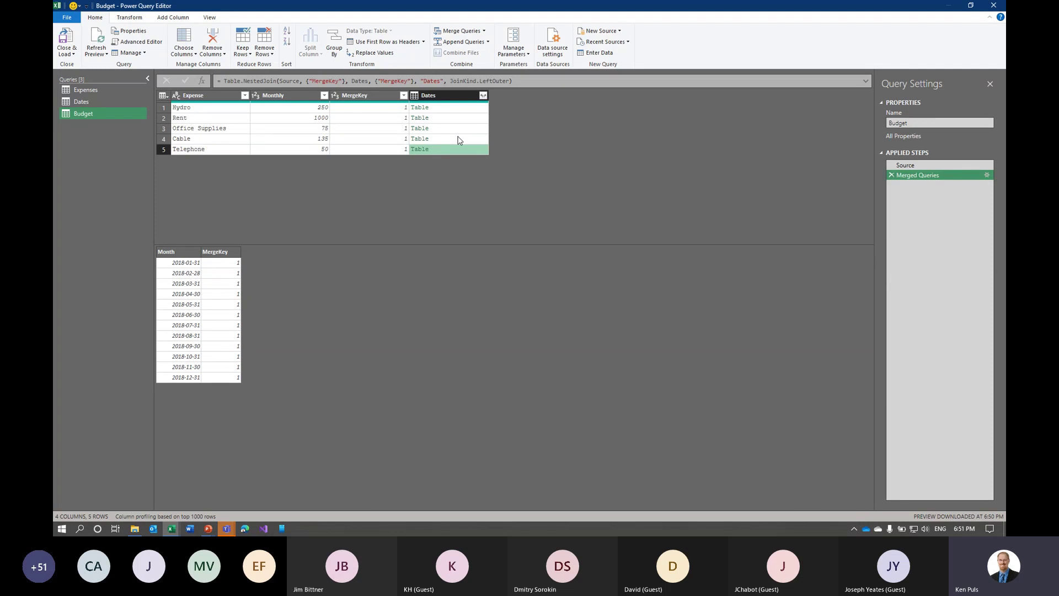
# Expand only Month from the Dates column without the original column name prefix, and delete that expansion step
pyautogui.click(483, 95)
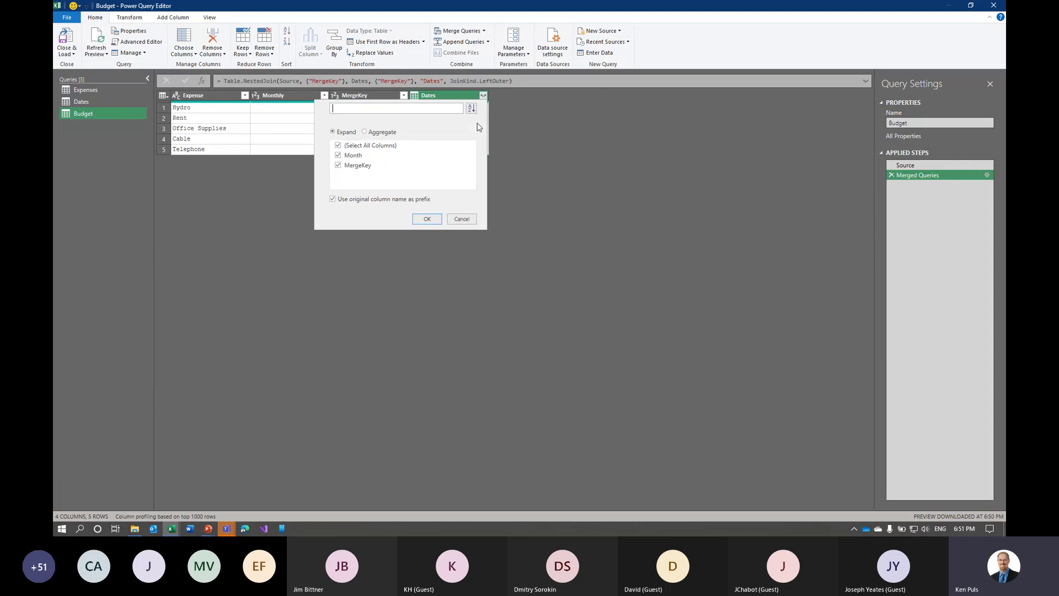
pyautogui.click(375, 199)
pyautogui.click(354, 166)
pyautogui.click(428, 219)
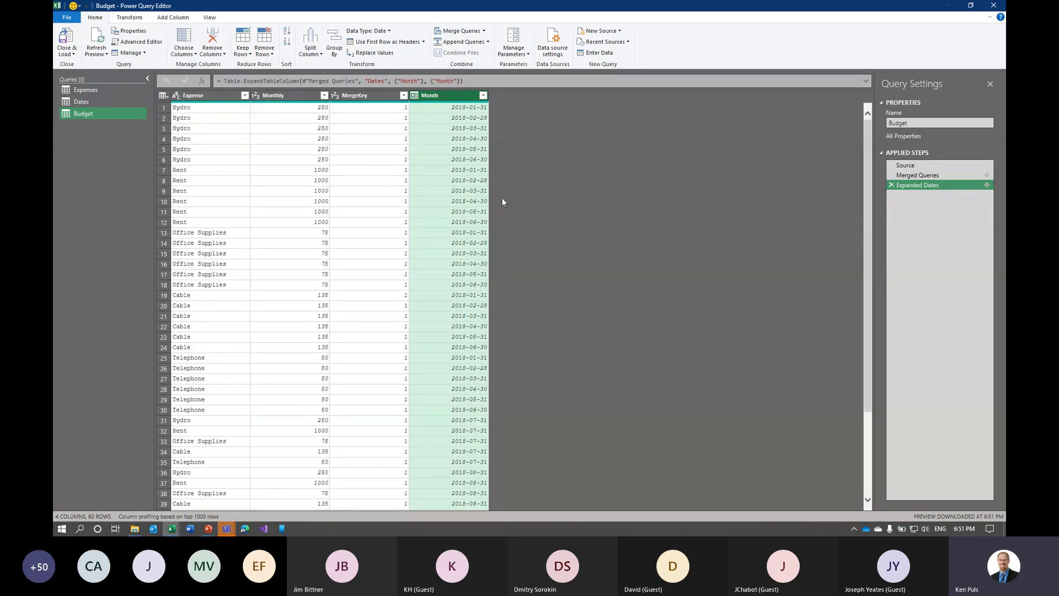
pyautogui.click(891, 184)
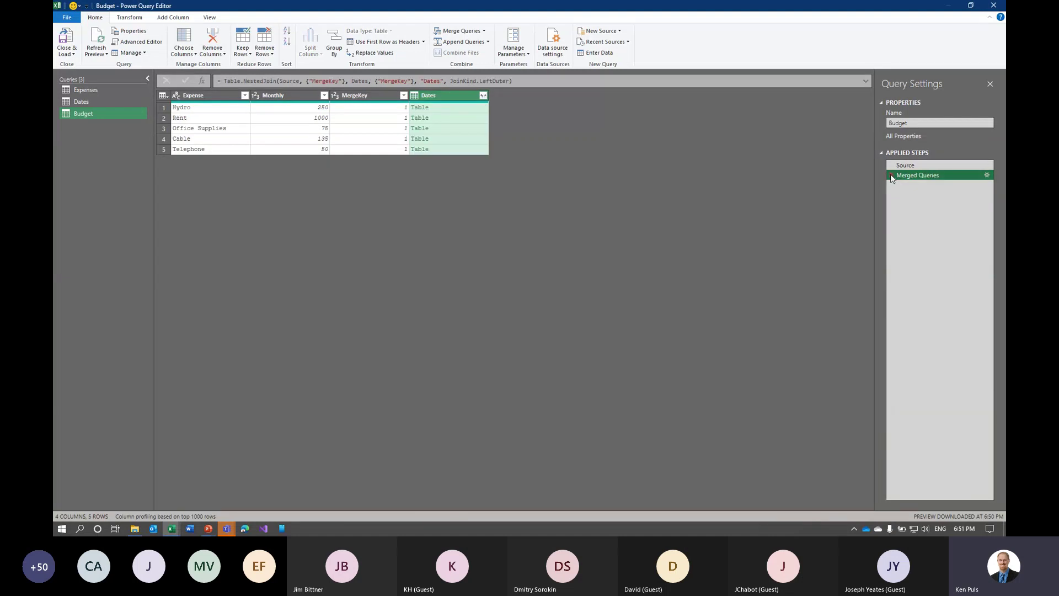
# Delete the Merged Queries step from Budget, and the Changed Type1 and Added Custom steps from both Expenses and Dates
pyautogui.click(891, 175)
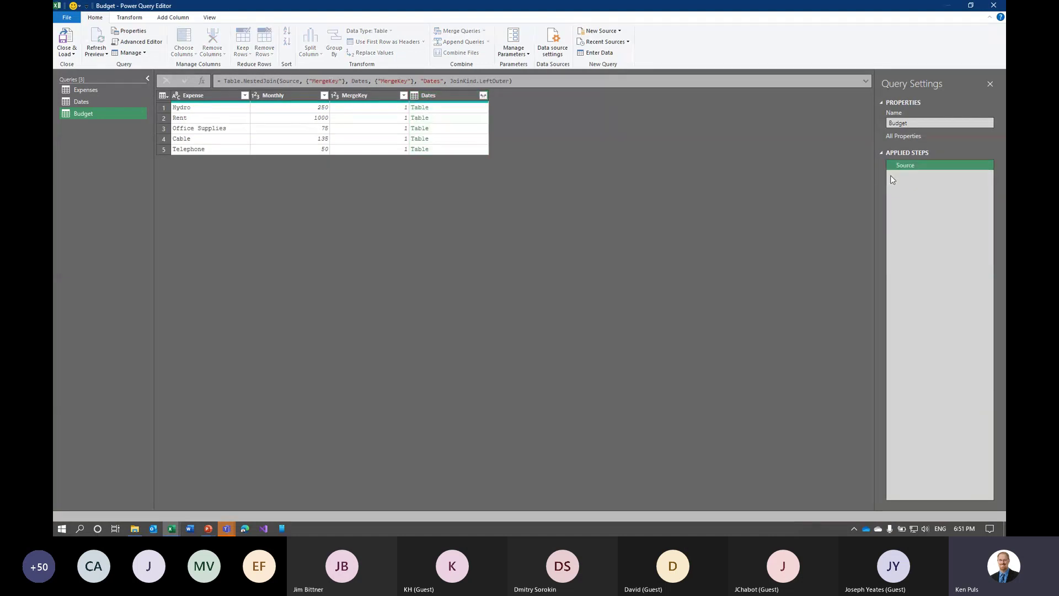
pyautogui.click(89, 90)
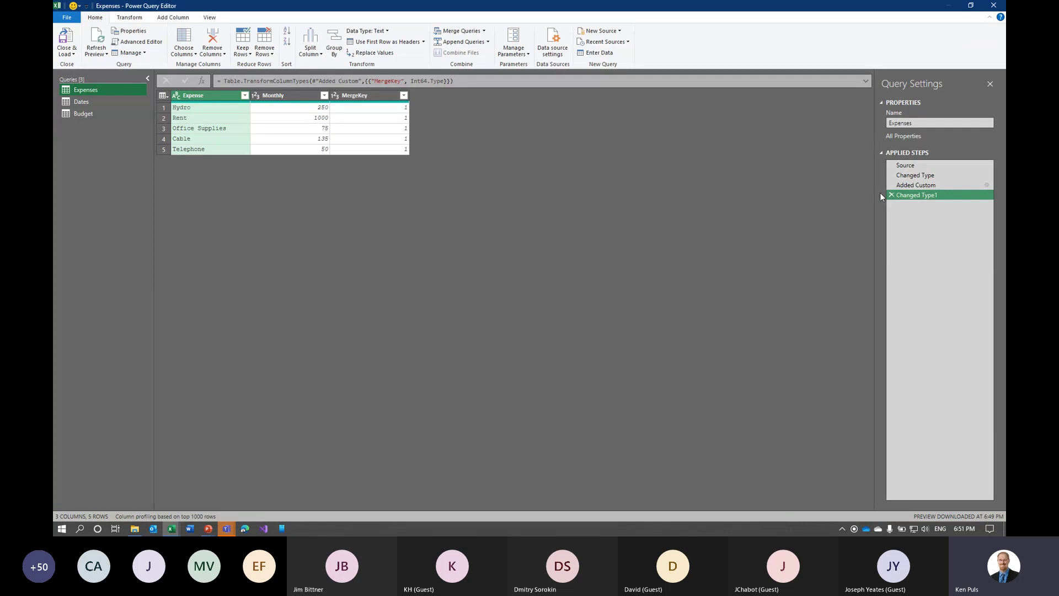
pyautogui.click(891, 195)
pyautogui.click(891, 185)
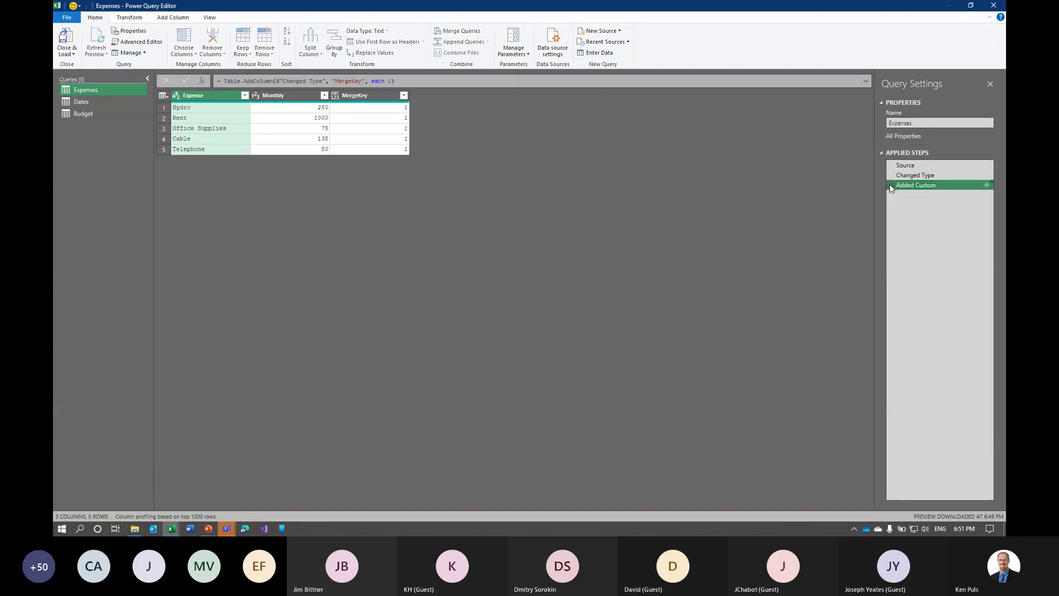
pyautogui.click(100, 102)
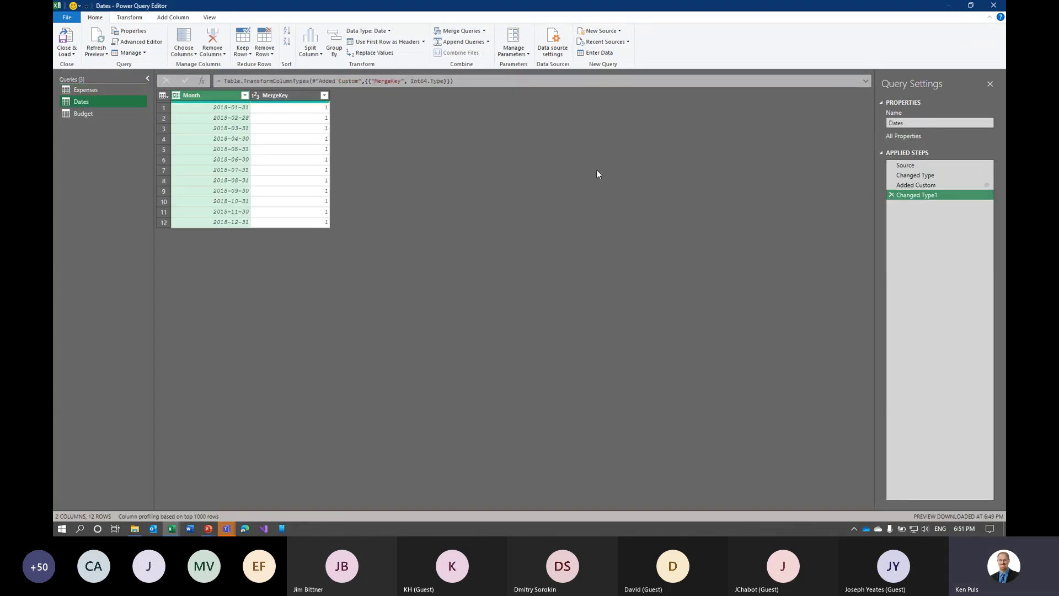
pyautogui.click(891, 195)
pyautogui.click(891, 186)
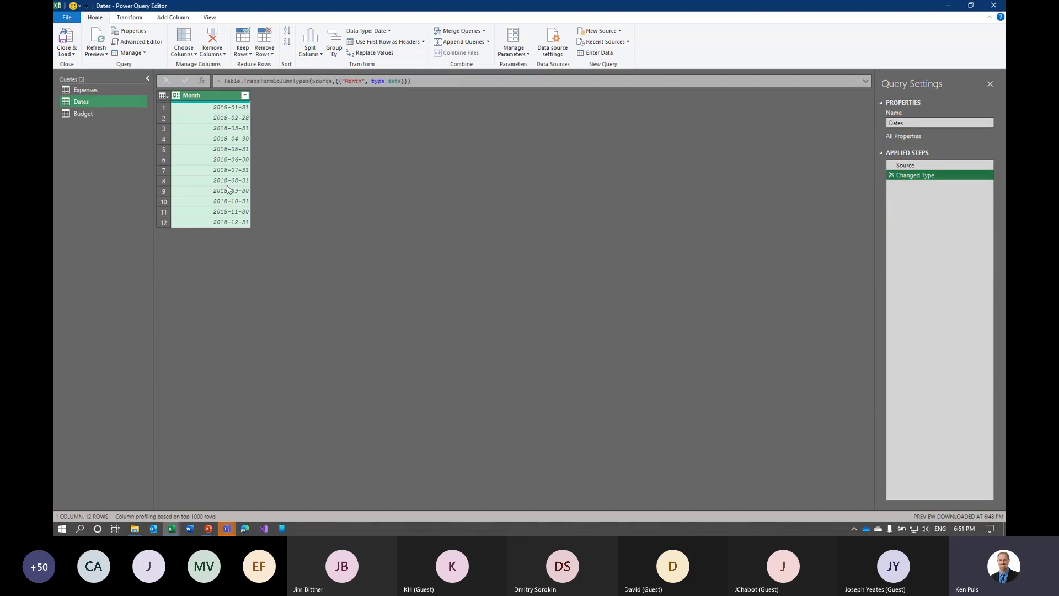
# Add a custom column to the Budget query with the formula =Dates, keeping the default name Custom
pyautogui.click(97, 116)
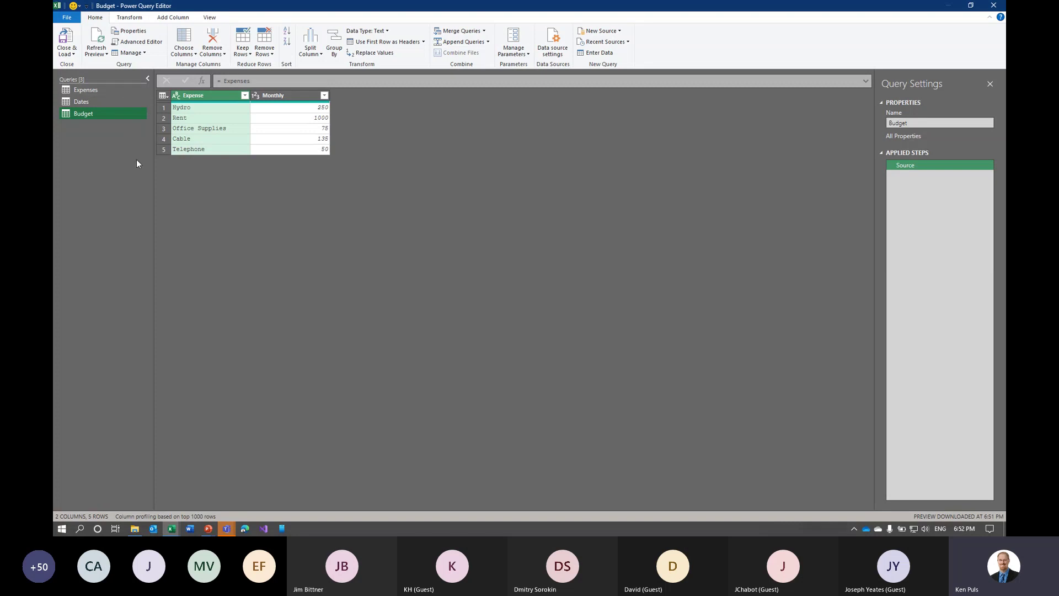
pyautogui.click(147, 80)
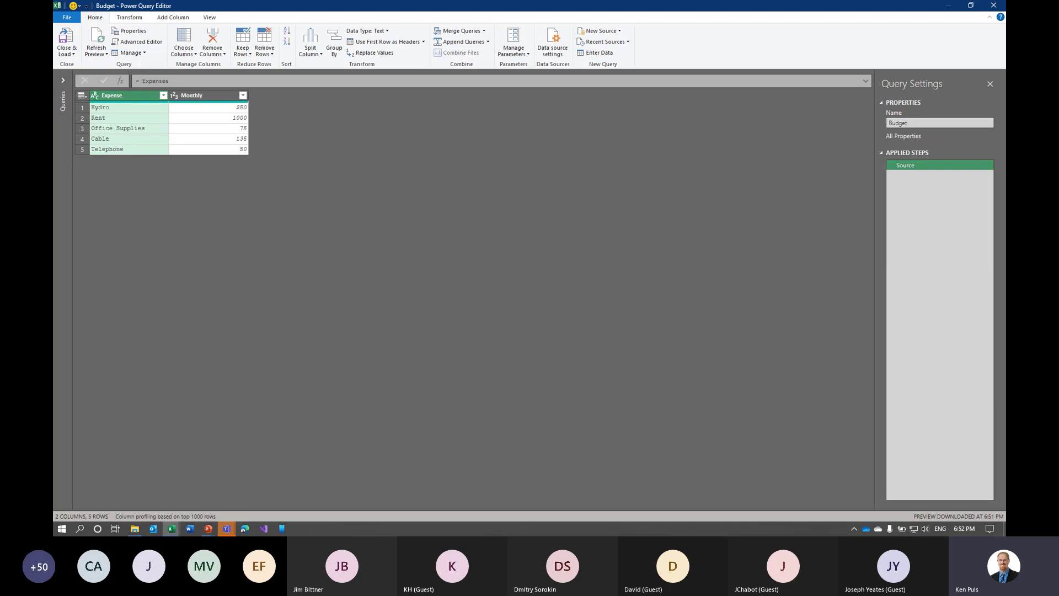
pyautogui.click(63, 81)
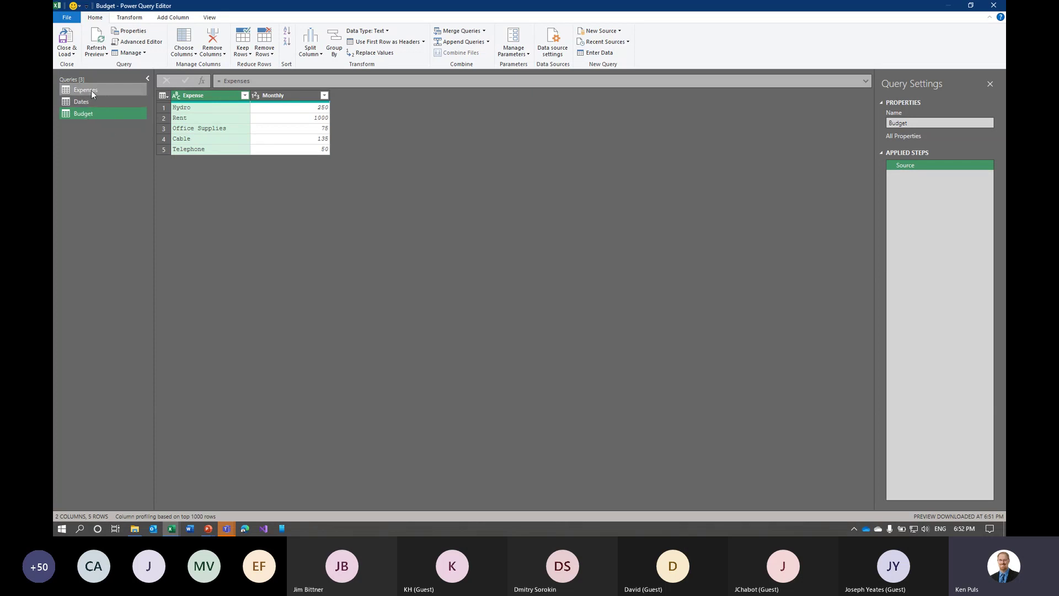
pyautogui.click(173, 17)
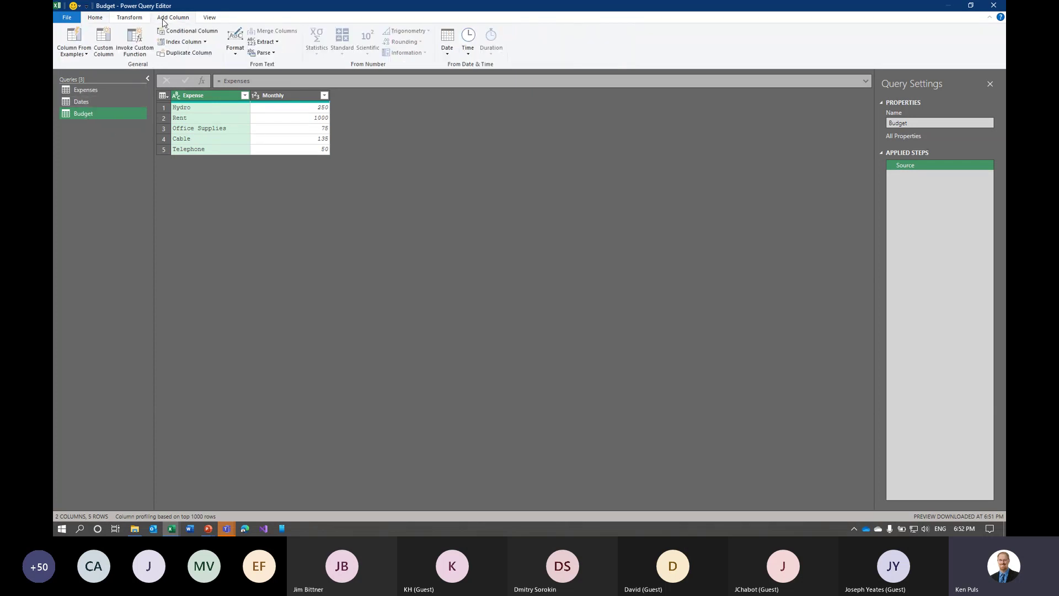
pyautogui.click(106, 52)
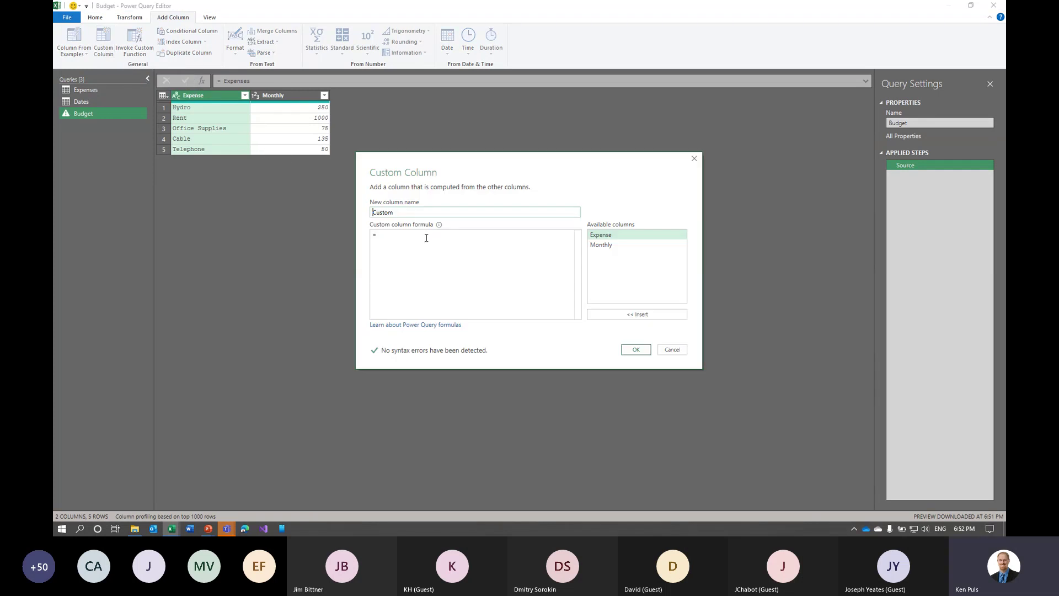
pyautogui.click(427, 238)
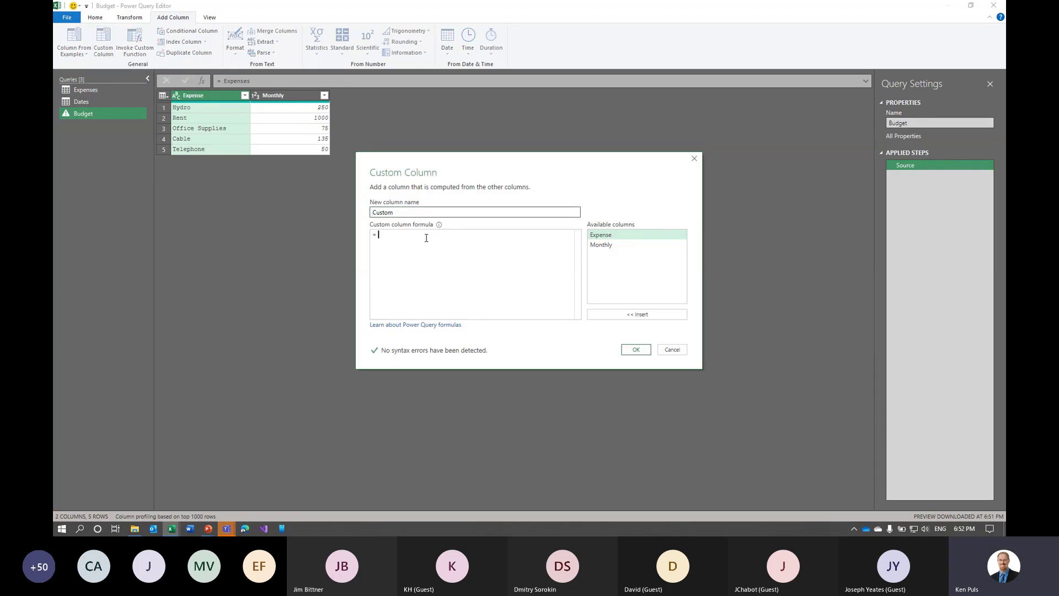
pyautogui.write('Dates')
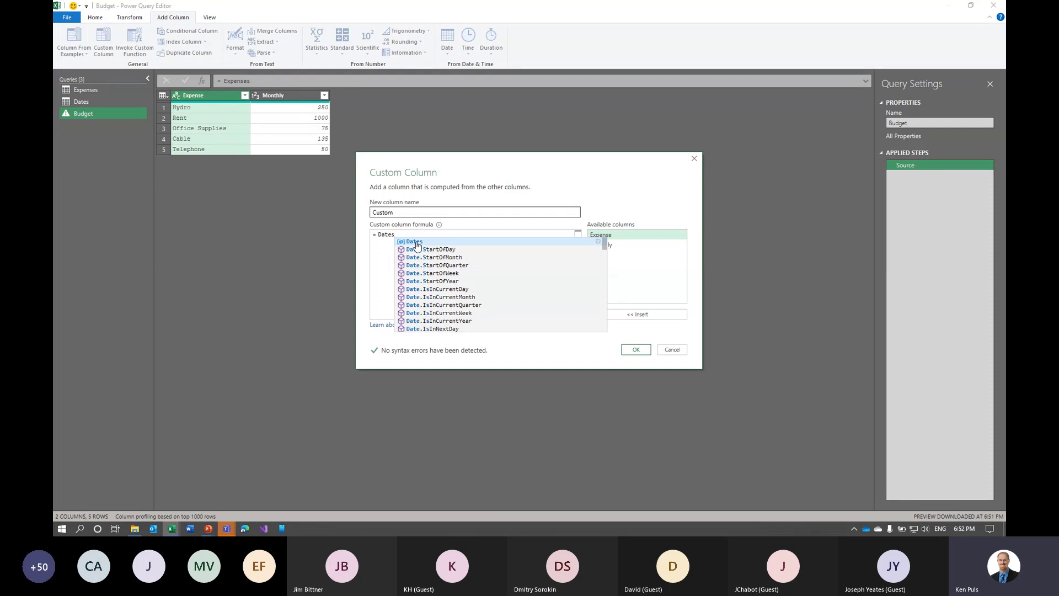
pyautogui.click(418, 245)
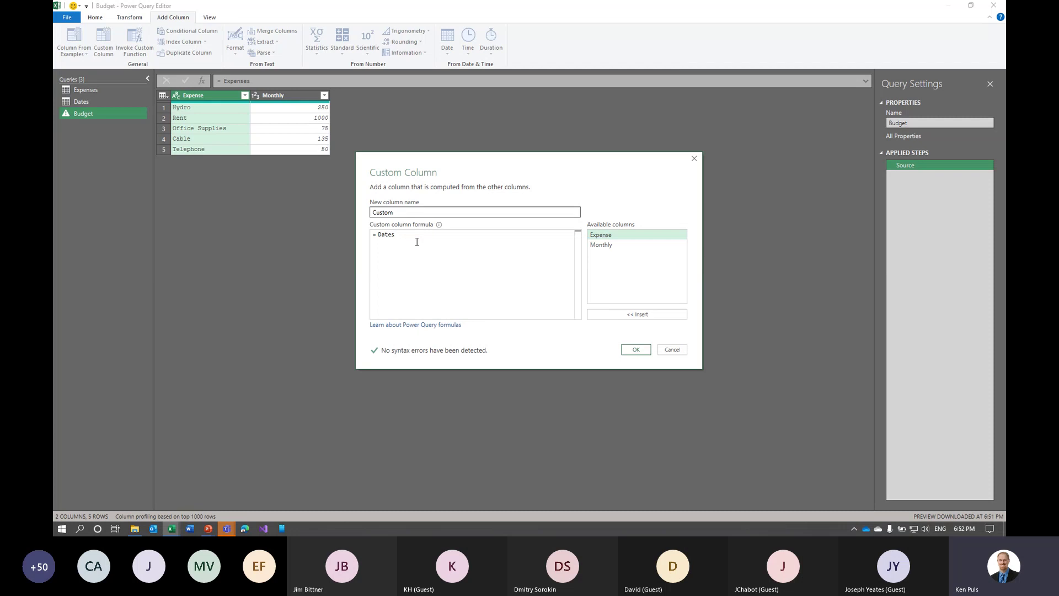
pyautogui.click(636, 350)
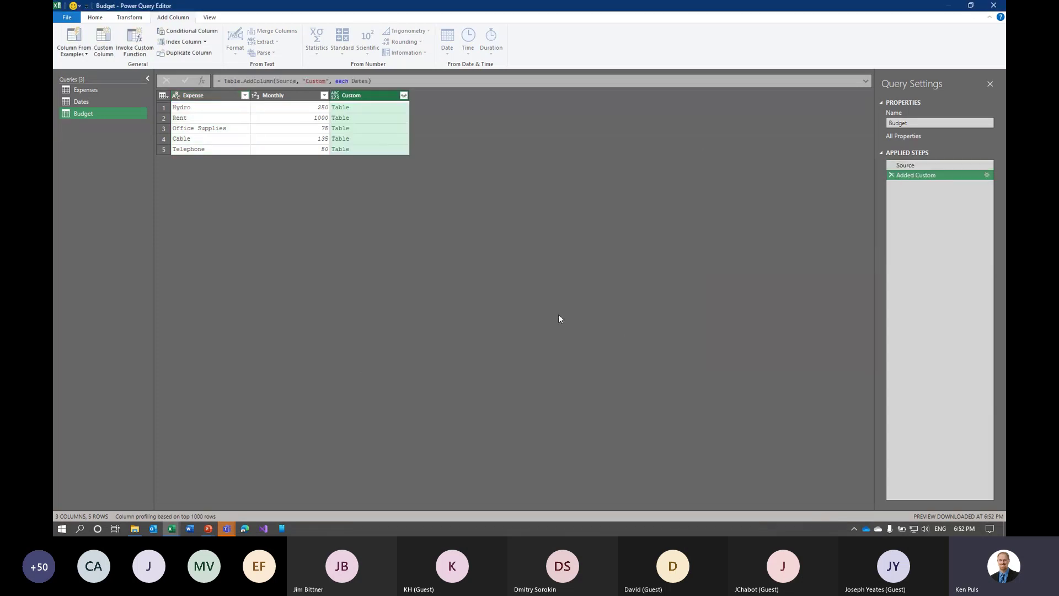
# Preview the nested tables, expand Month from the Custom column without a prefix, and set its data type to Date
pyautogui.click(386, 110)
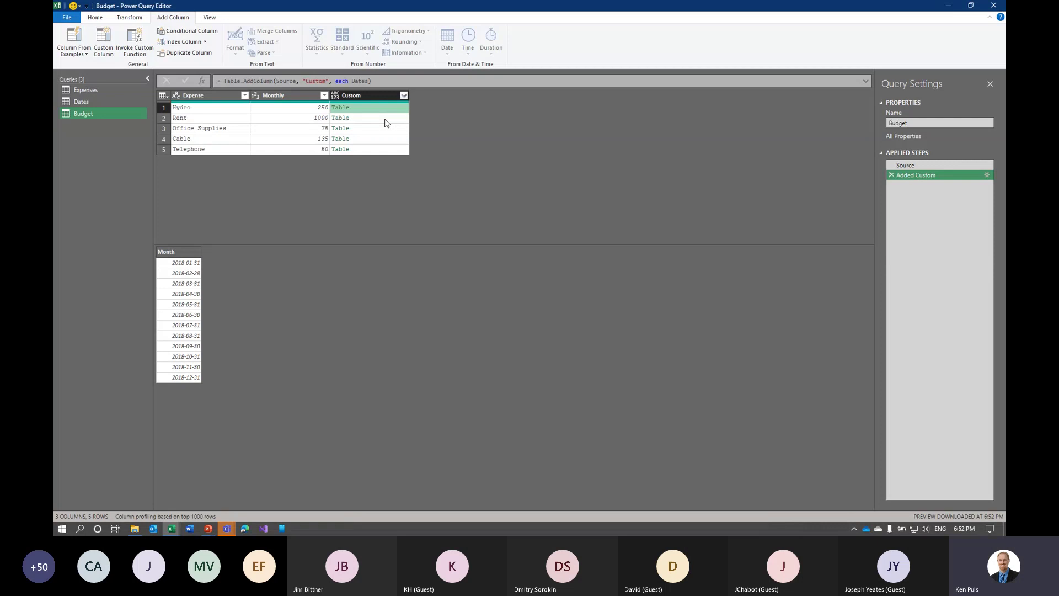
pyautogui.click(387, 118)
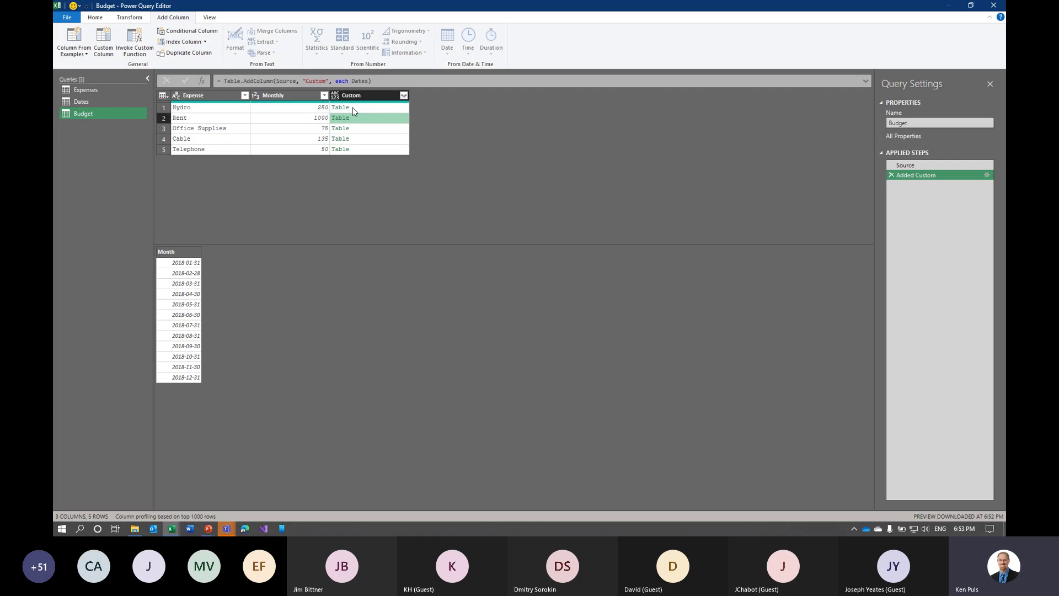
pyautogui.click(405, 97)
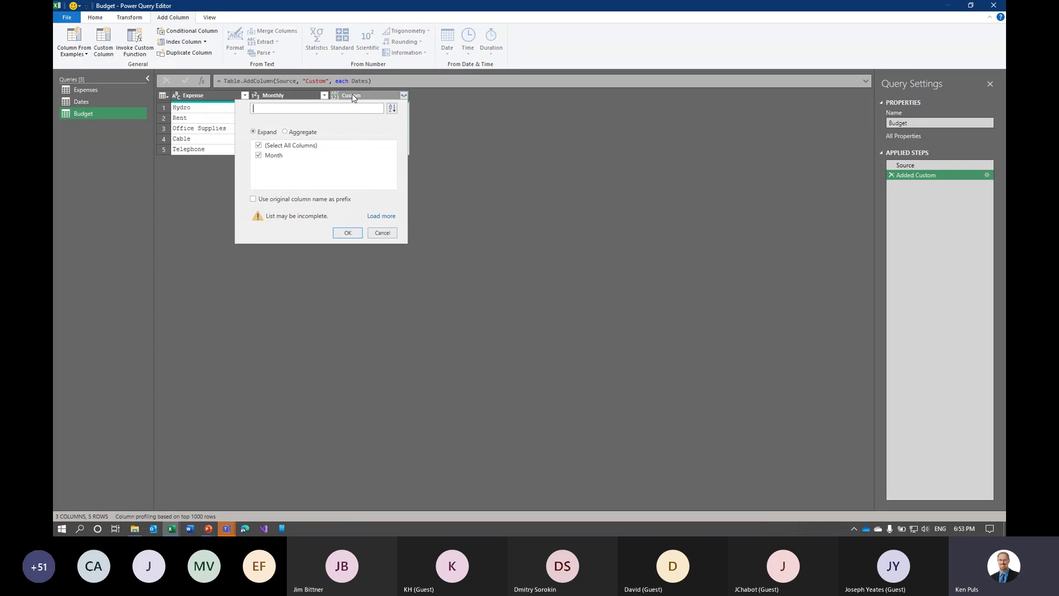
pyautogui.click(345, 233)
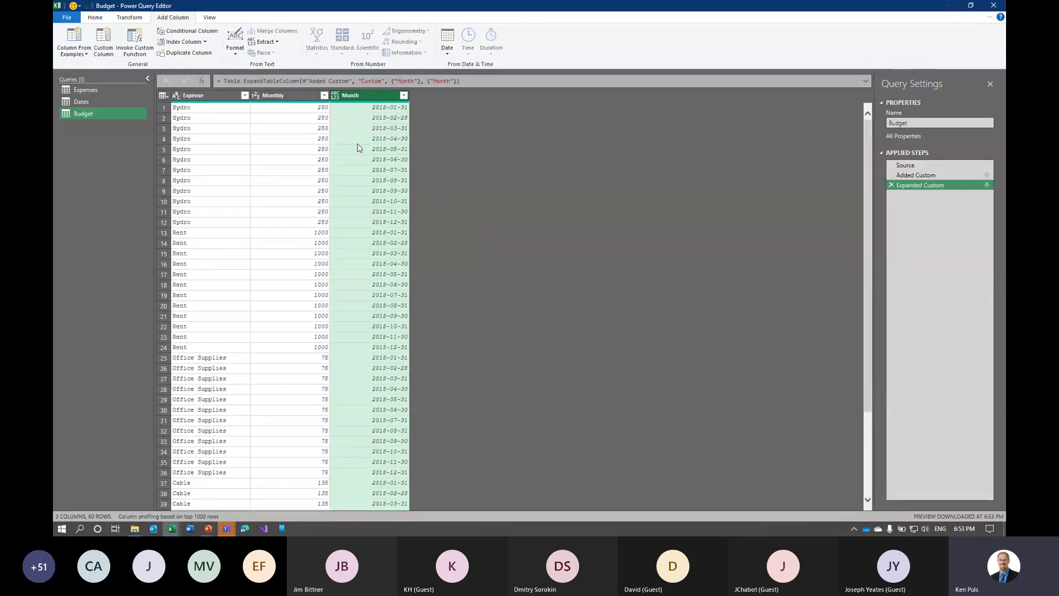
pyautogui.click(335, 95)
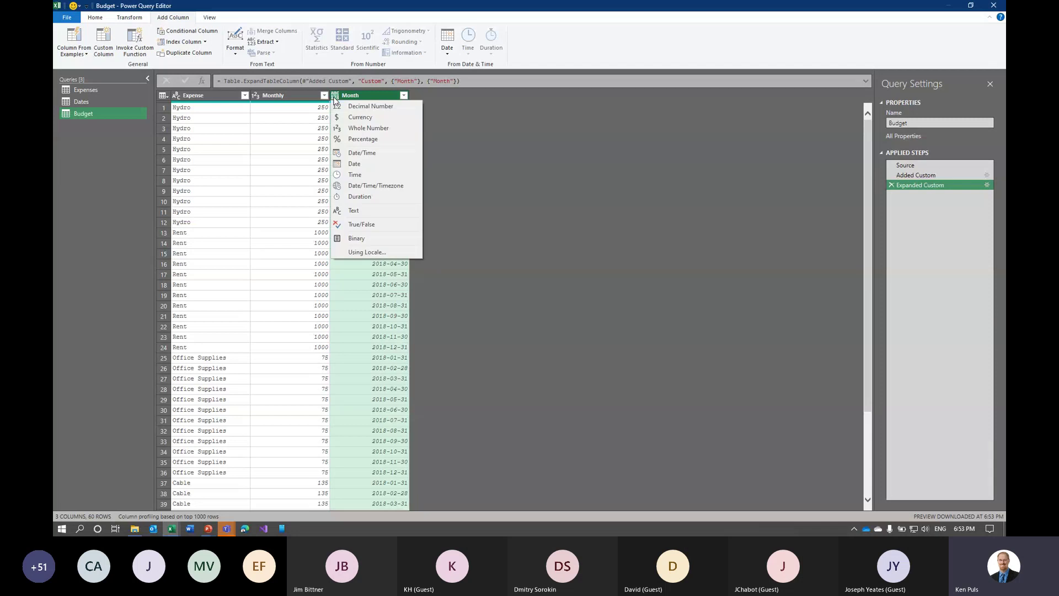
pyautogui.click(356, 164)
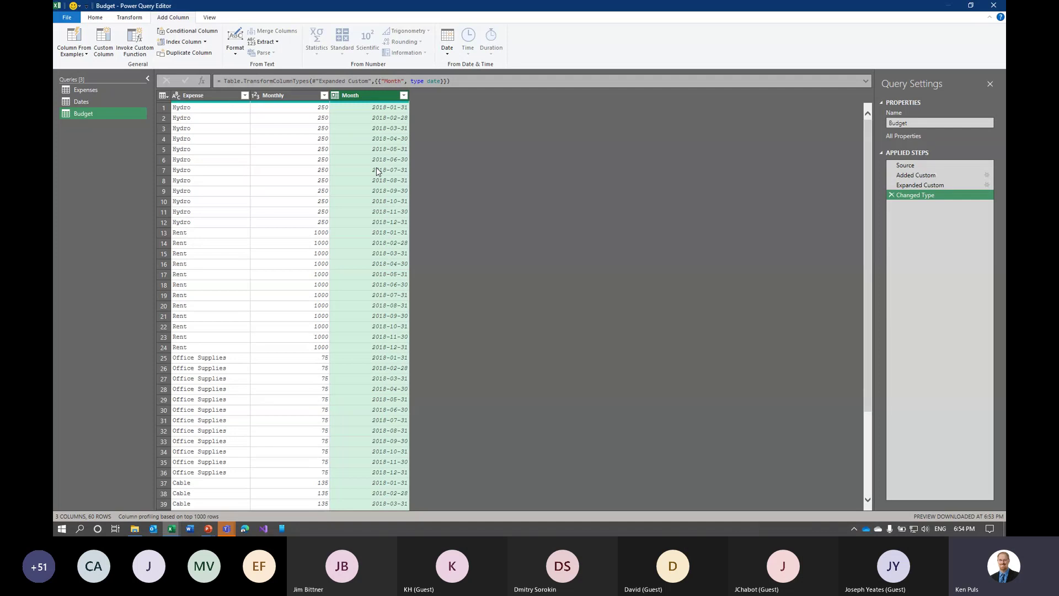
# Close the query editor and load the Budget query as a table to cell J4 of the existing worksheet Sheet1
pyautogui.click(95, 17)
pyautogui.click(69, 53)
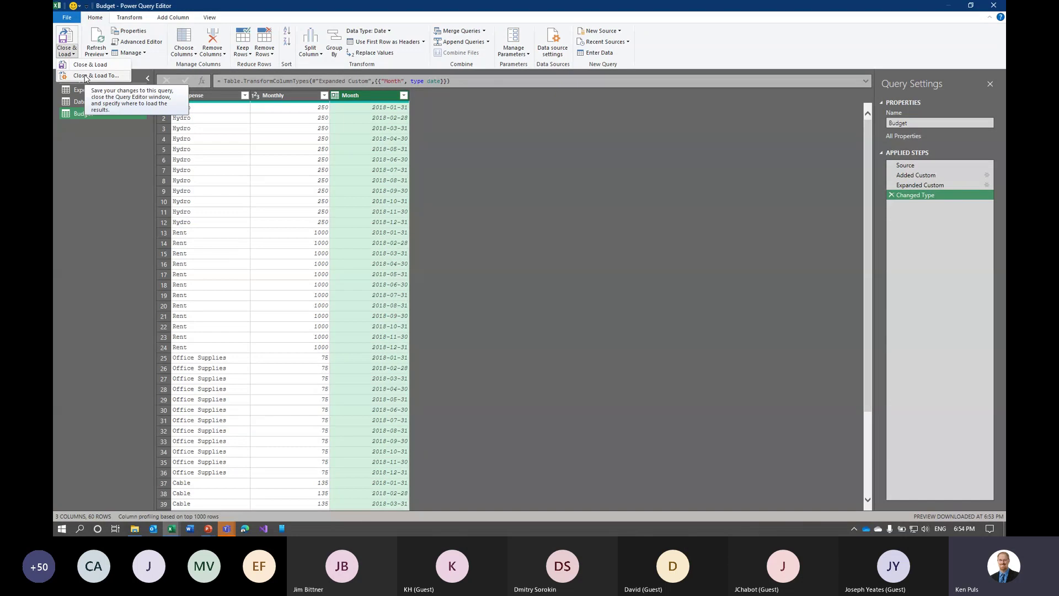
pyautogui.click(86, 77)
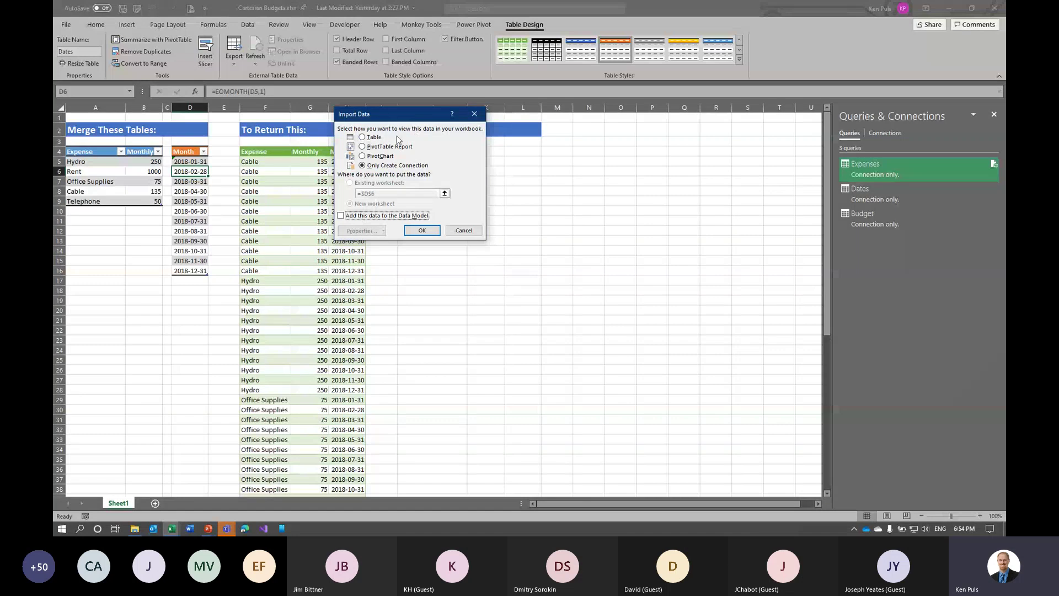
pyautogui.click(379, 139)
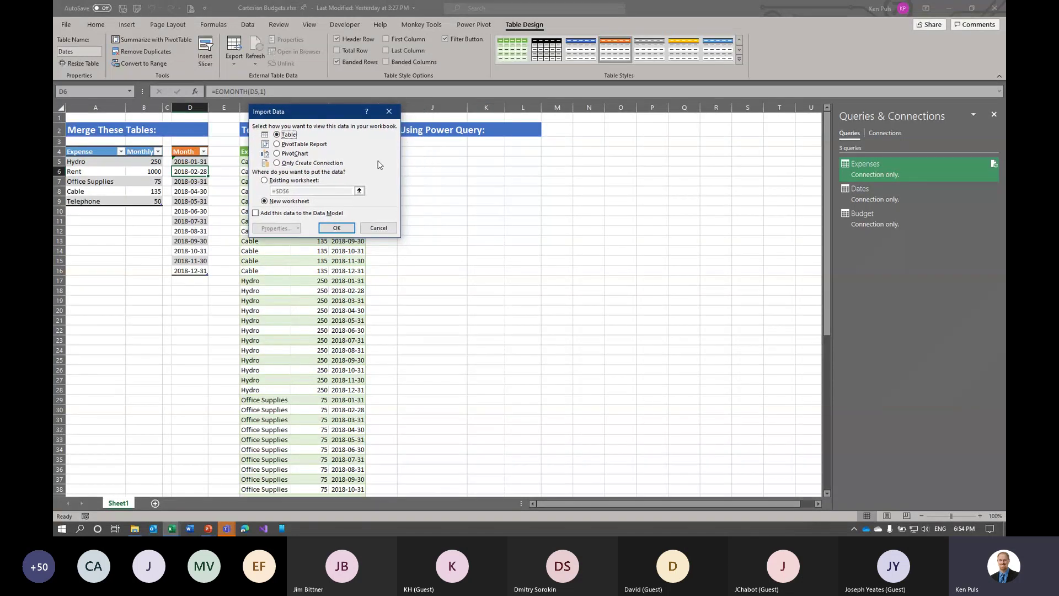
pyautogui.click(300, 190)
pyautogui.click(415, 162)
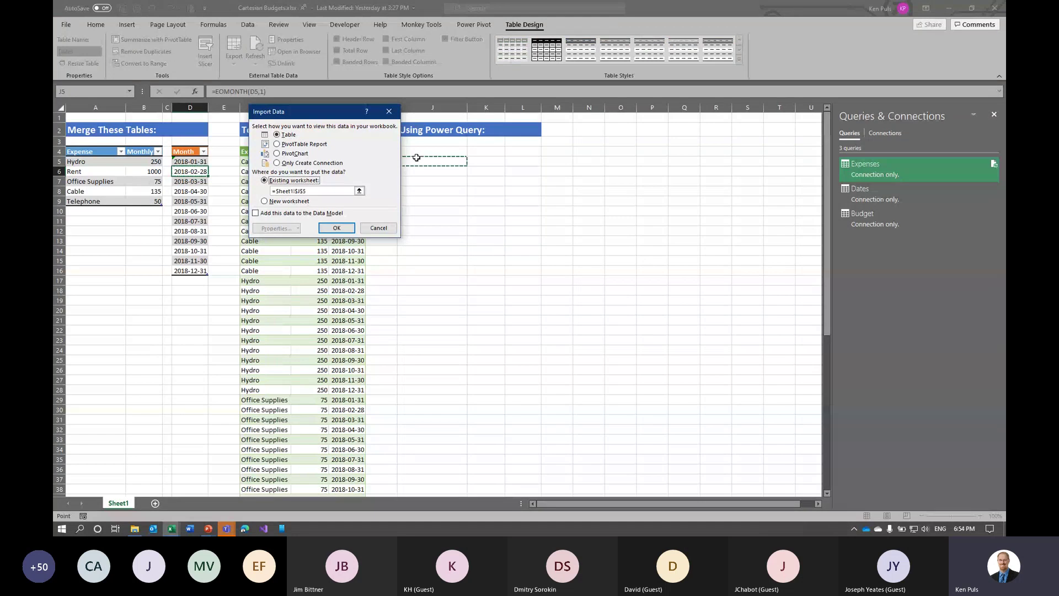
pyautogui.moveTo(324, 116); pyautogui.dragTo(310, 213)
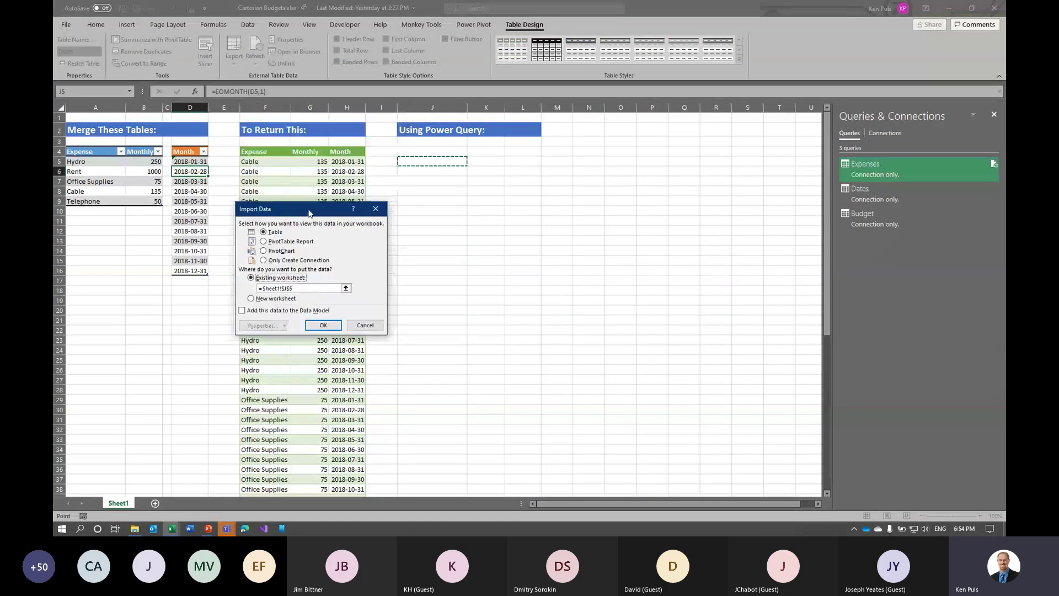
pyautogui.click(422, 153)
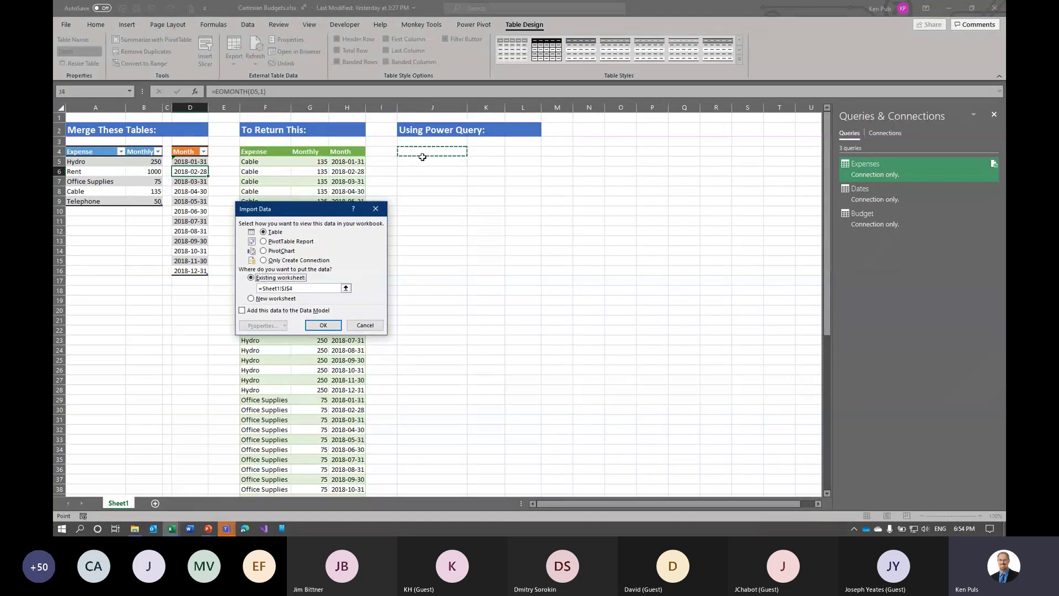
pyautogui.click(309, 324)
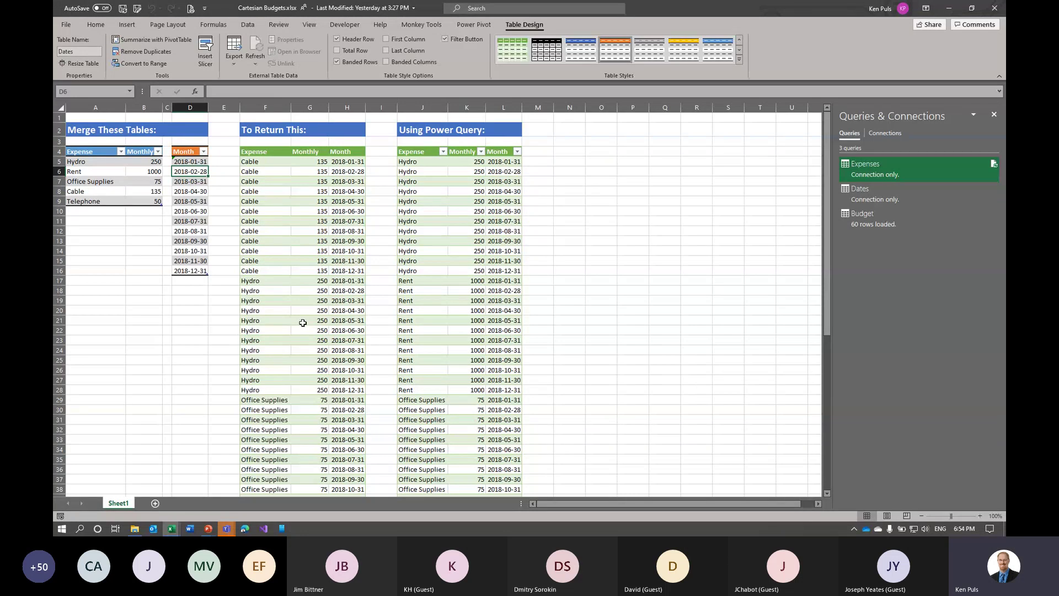
# Enter Snacks as a new expense in cell A10, directly below Telephone
pyautogui.click(81, 210)
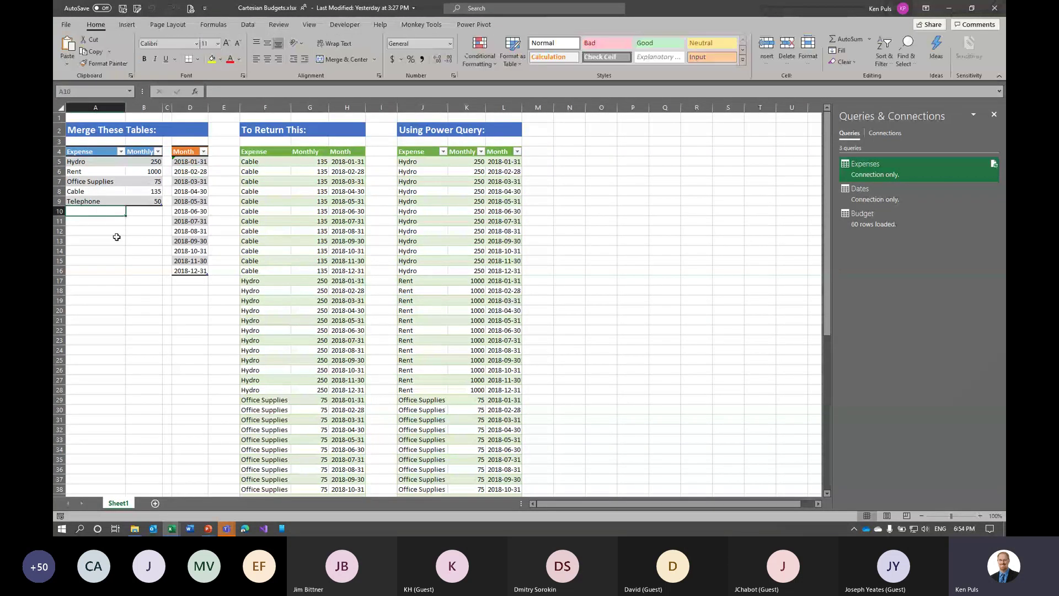
pyautogui.write('Snacks')
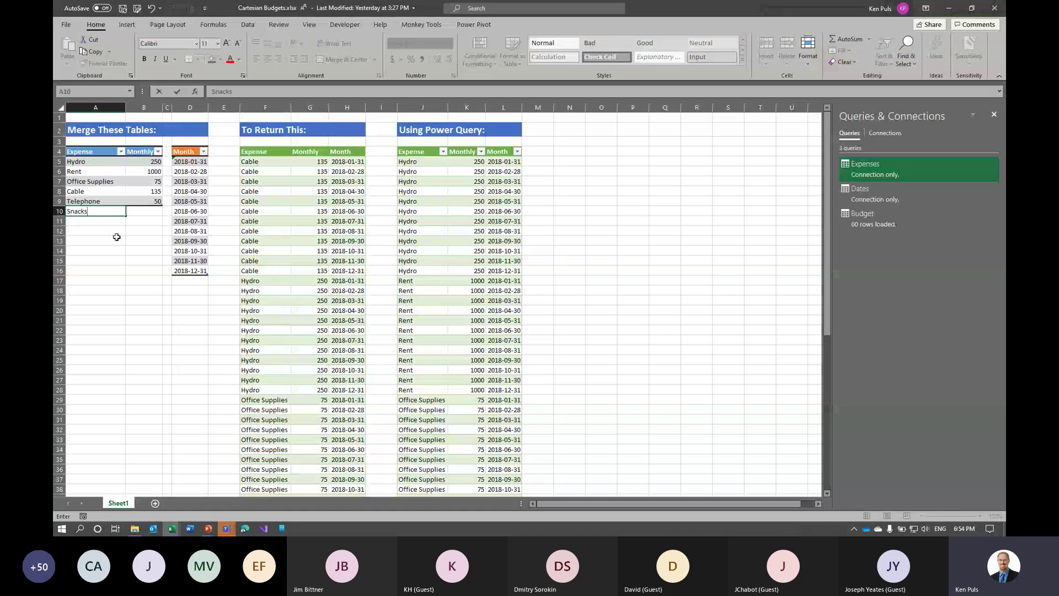
pyautogui.press('Tab')
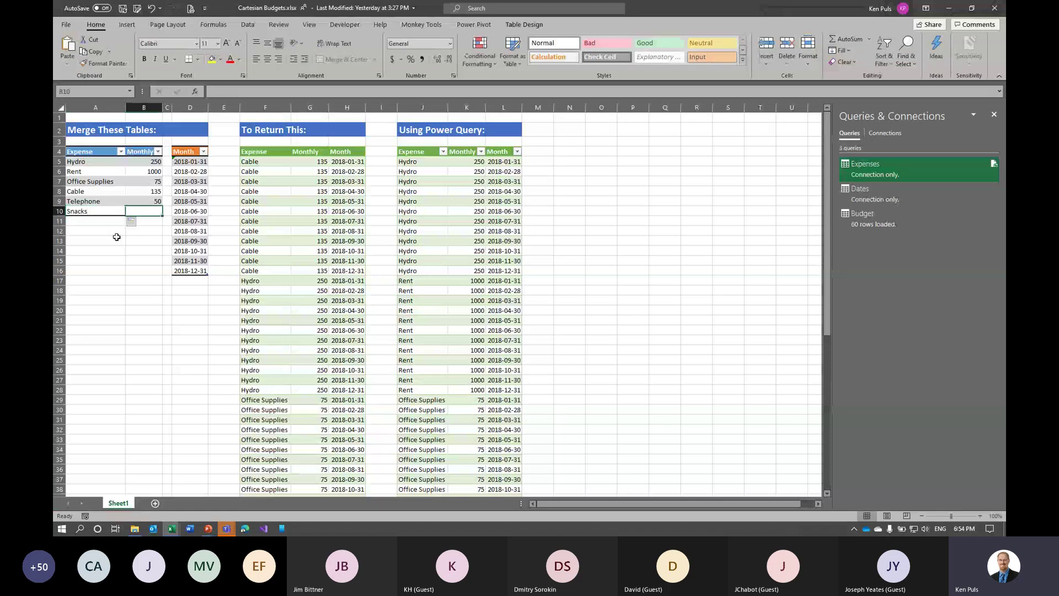
pyautogui.hotkey('shift', 'Tab')
# Set the new expense in cell A10 to Coffee with a monthly amount of 150
pyautogui.write('Coff')
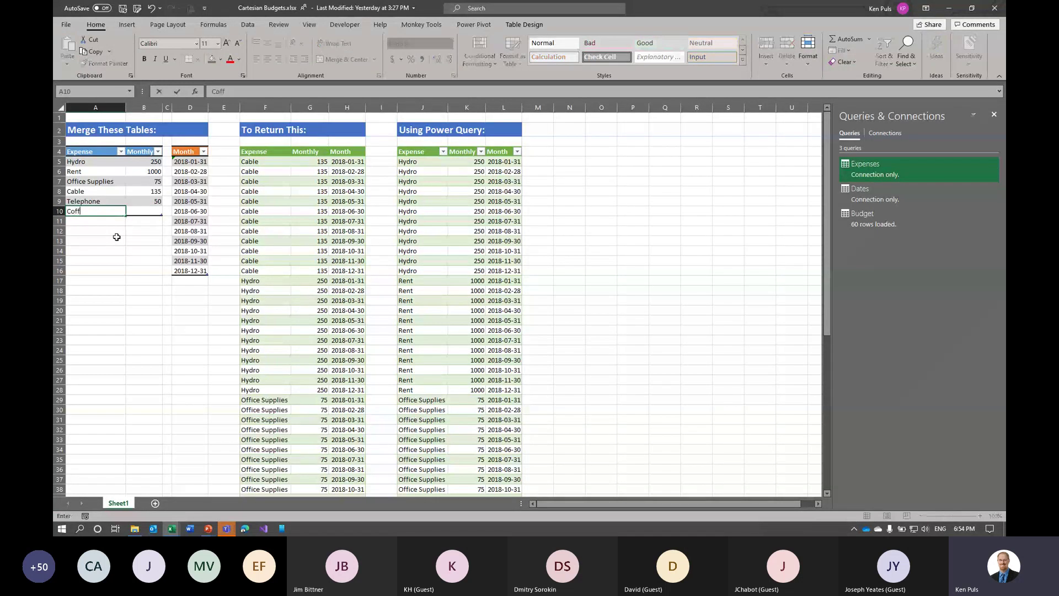
pyautogui.write('ee')
pyautogui.press('Tab')
pyautogui.write('15')
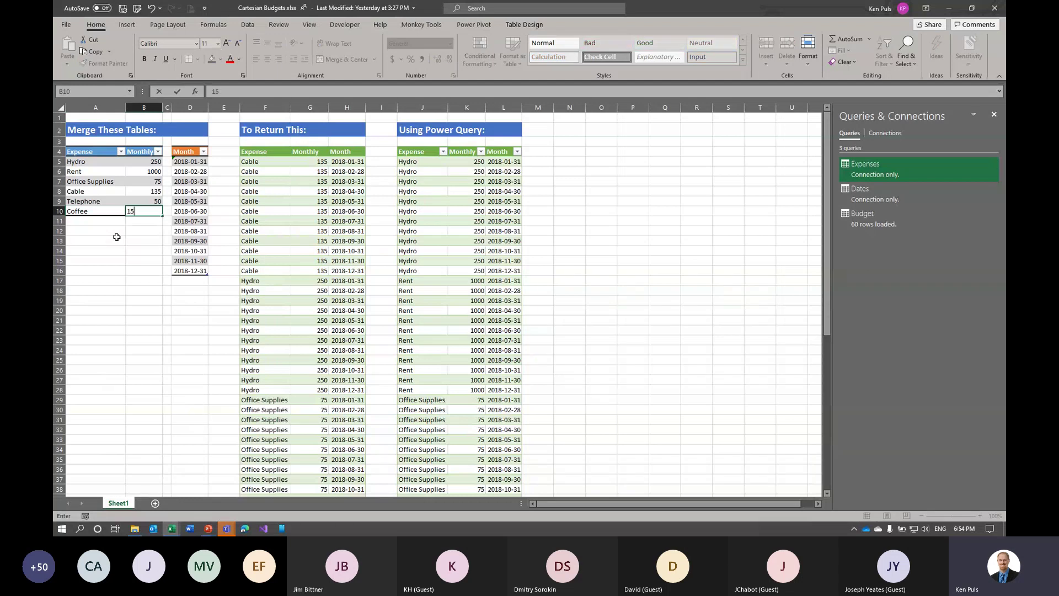
pyautogui.write('0')
pyautogui.press('Return')
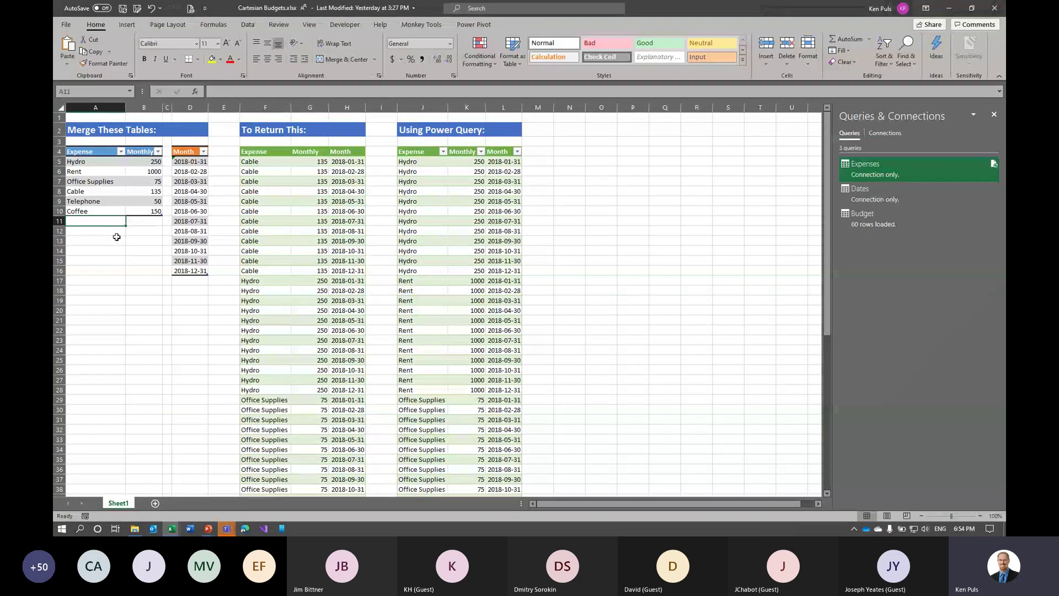
# Refresh the budget table under Using Power Query and review its rows through to the end
pyautogui.rightClick(462, 202)
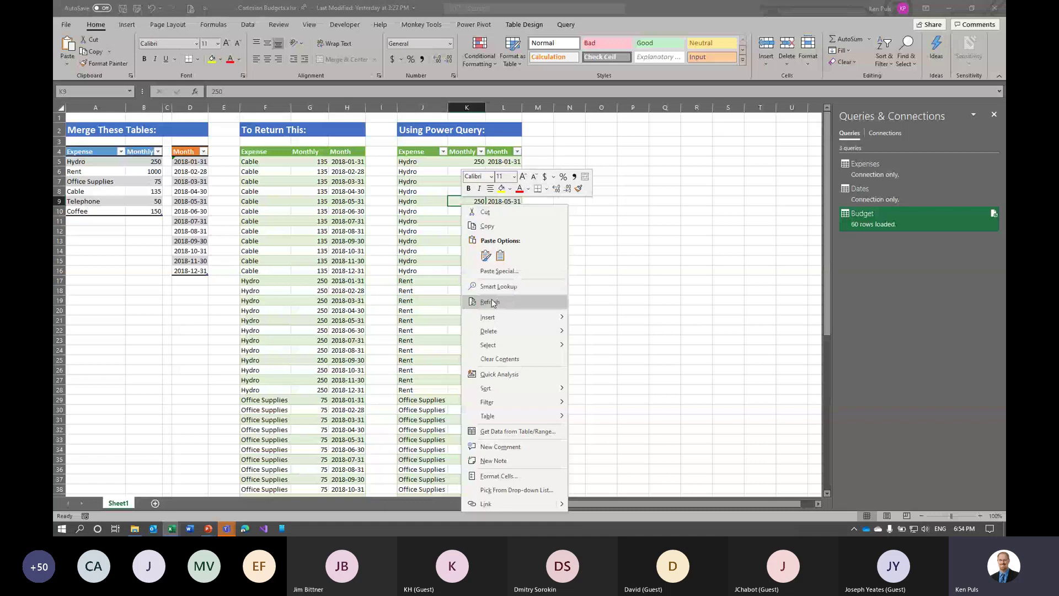
pyautogui.click(493, 302)
pyautogui.scroll(-13, 487, 254)
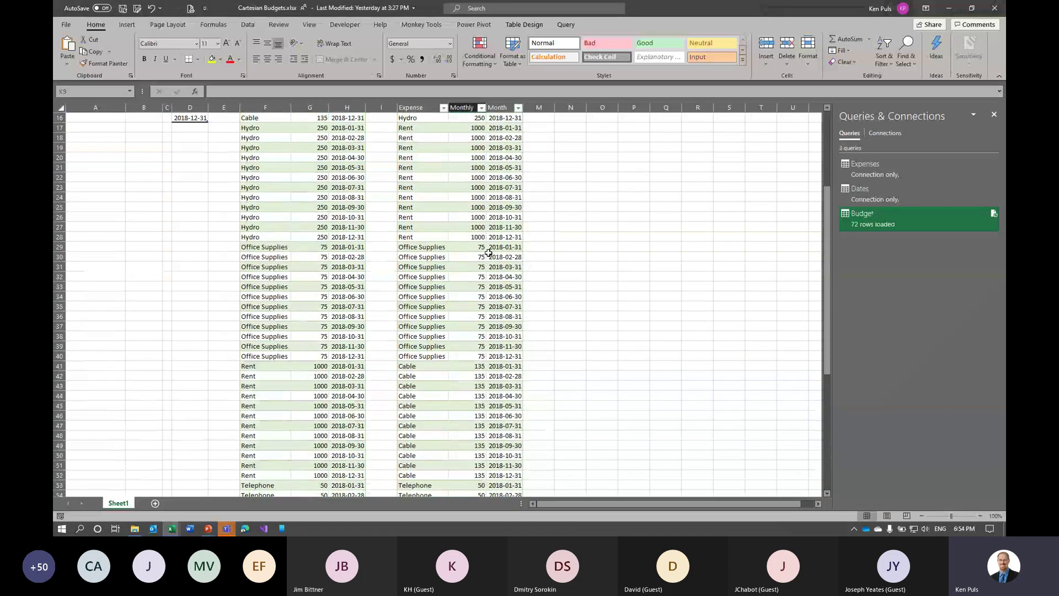
pyautogui.scroll(-2, 490, 251)
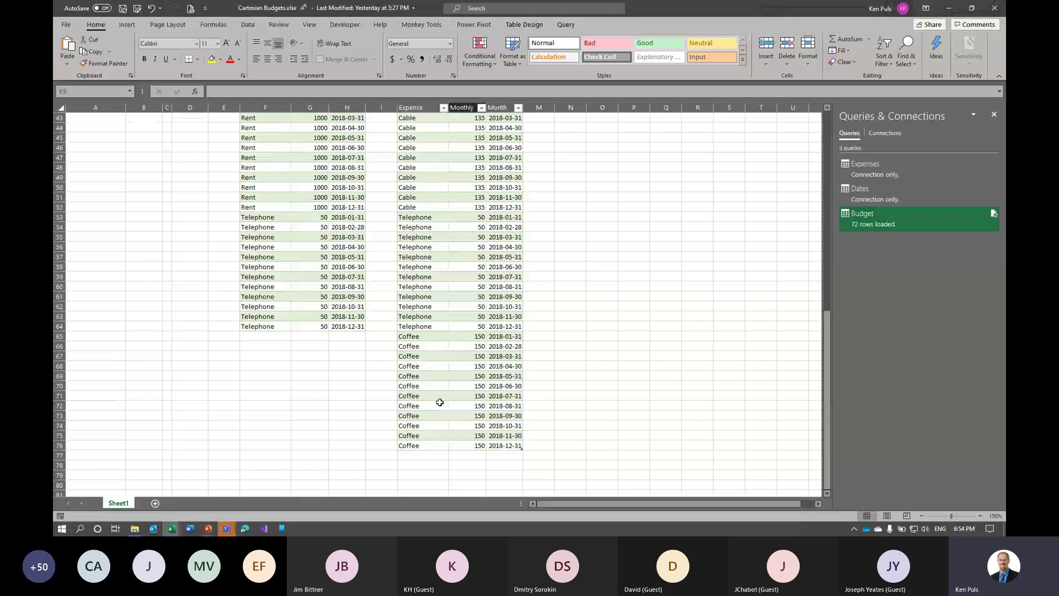
pyautogui.scroll(14, 440, 400)
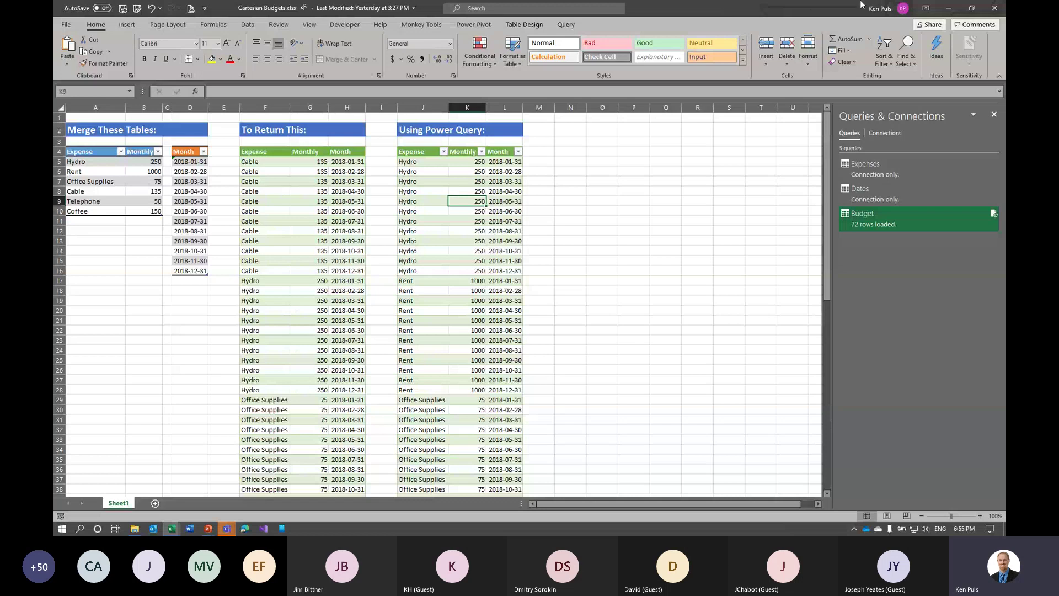
# Close the Cartesian Budgets workbook and switch to the running PowerPoint slide show, advancing it to the Cartesian Product Recipe
pyautogui.click(992, 7)
pyautogui.click(529, 278)
pyautogui.moveTo(207, 529)
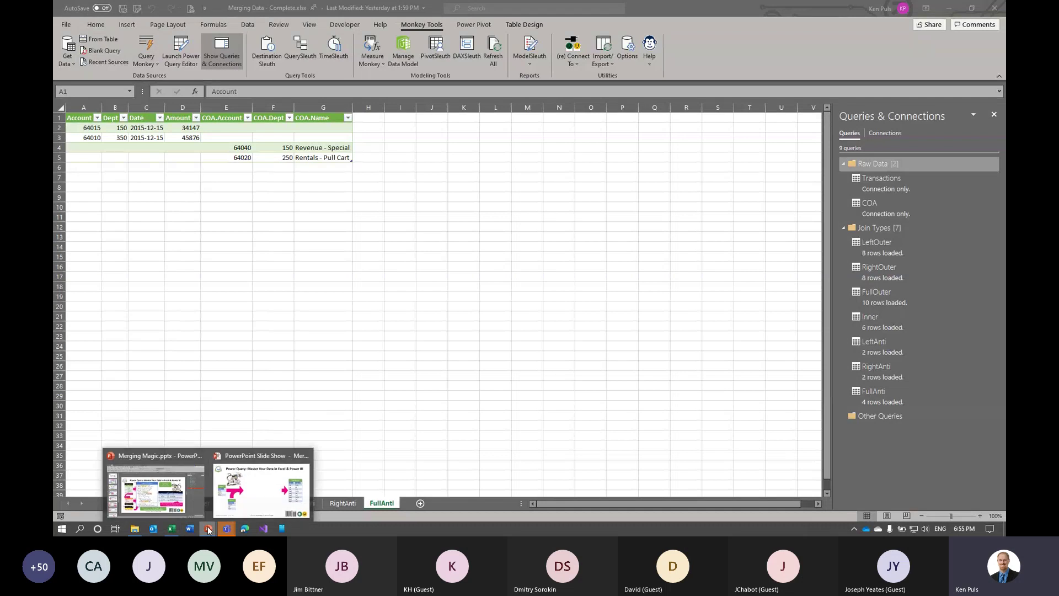
pyautogui.click(243, 509)
pyautogui.press('Right')
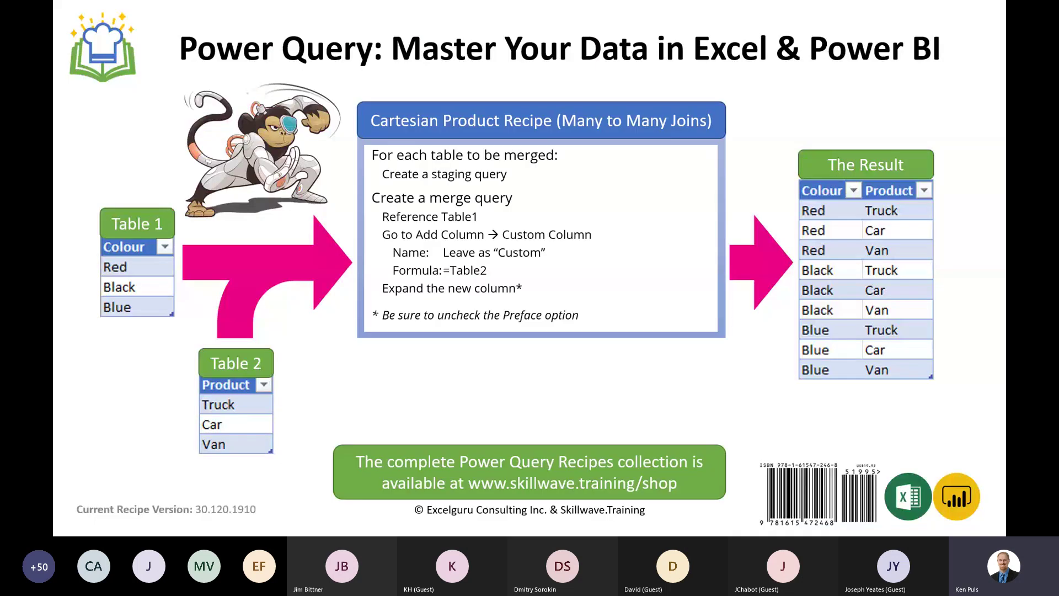
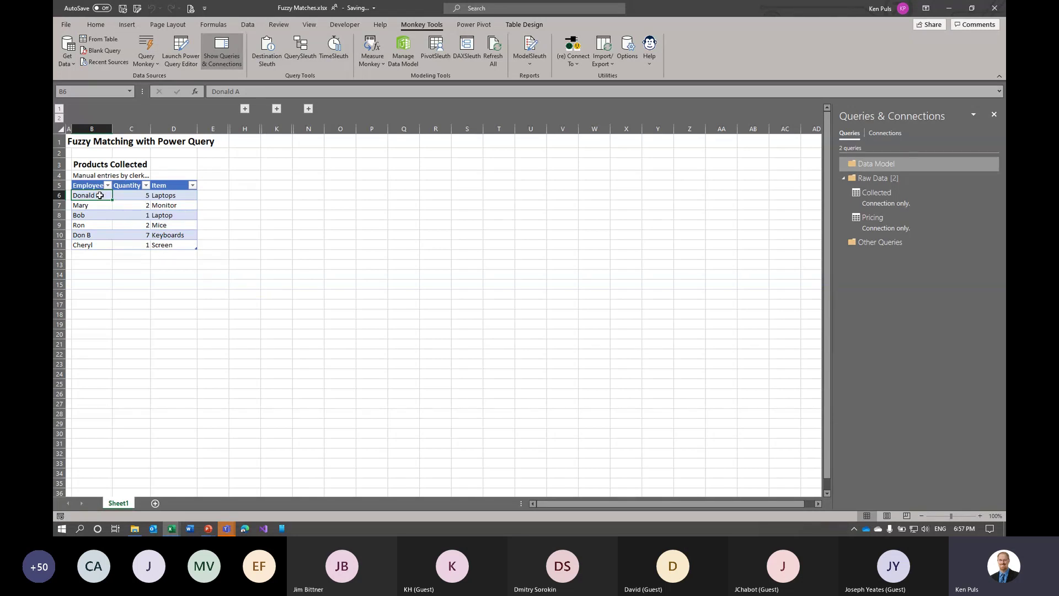
# Expand the collapsed columns holding the Pricing Allocation table and compare the collected Item entries with its Product names
pyautogui.moveTo(100, 195); pyautogui.dragTo(102, 245)
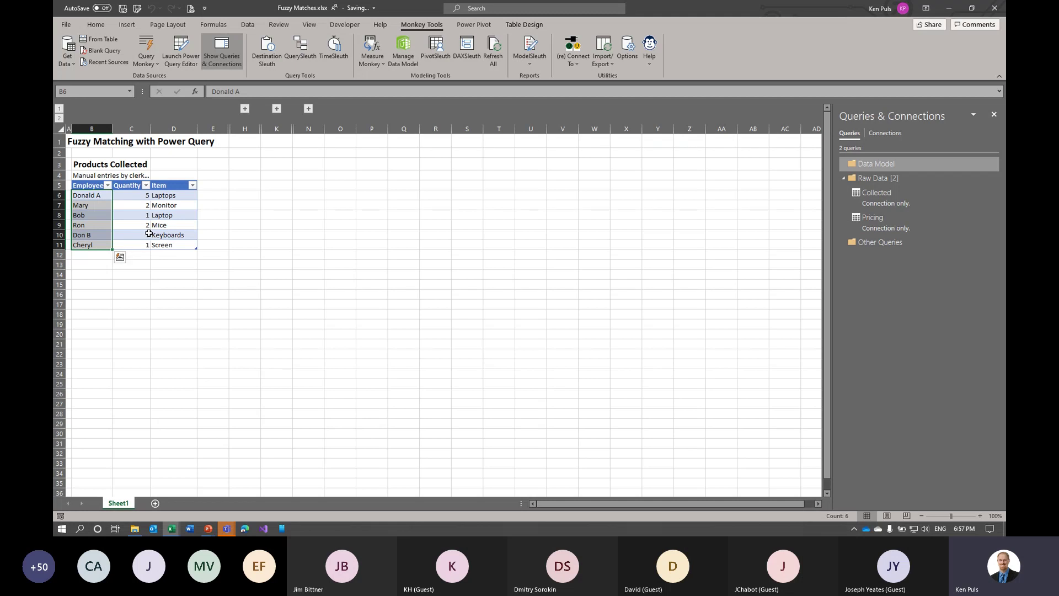
pyautogui.click(245, 109)
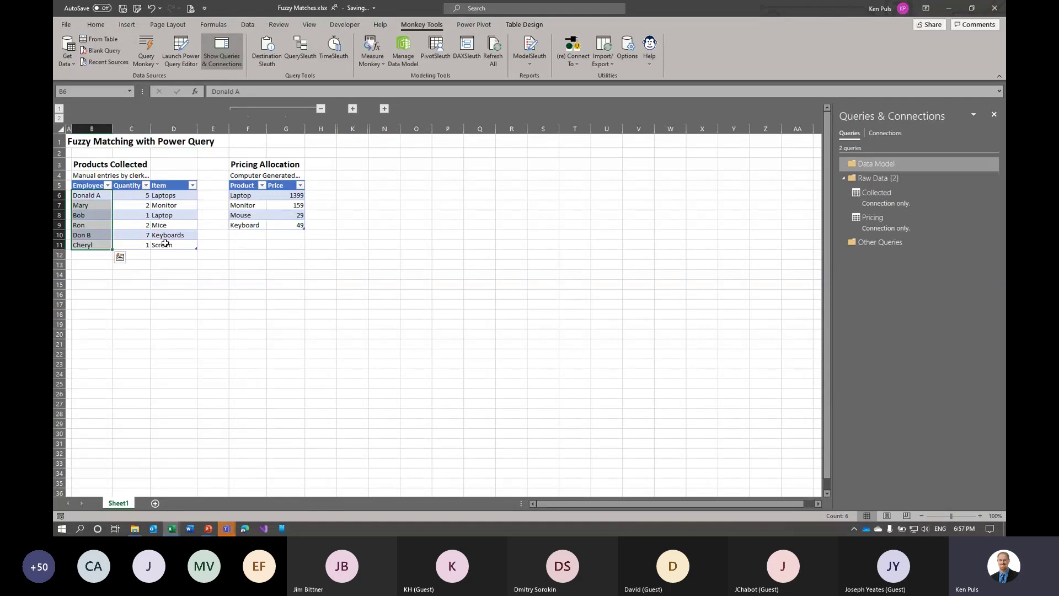
pyautogui.click(191, 214)
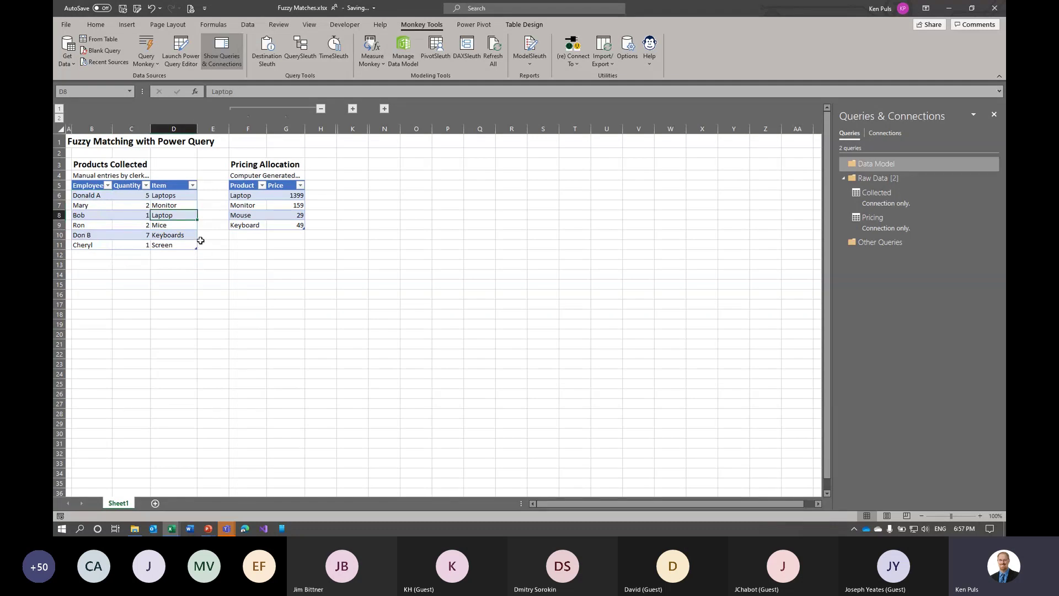
pyautogui.click(185, 204)
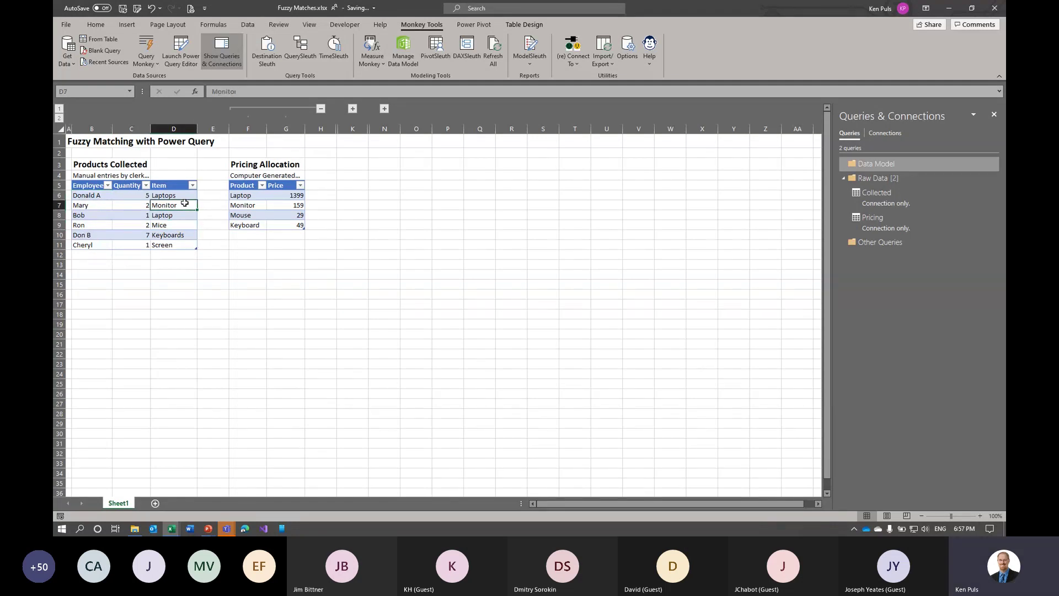
pyautogui.click(182, 227)
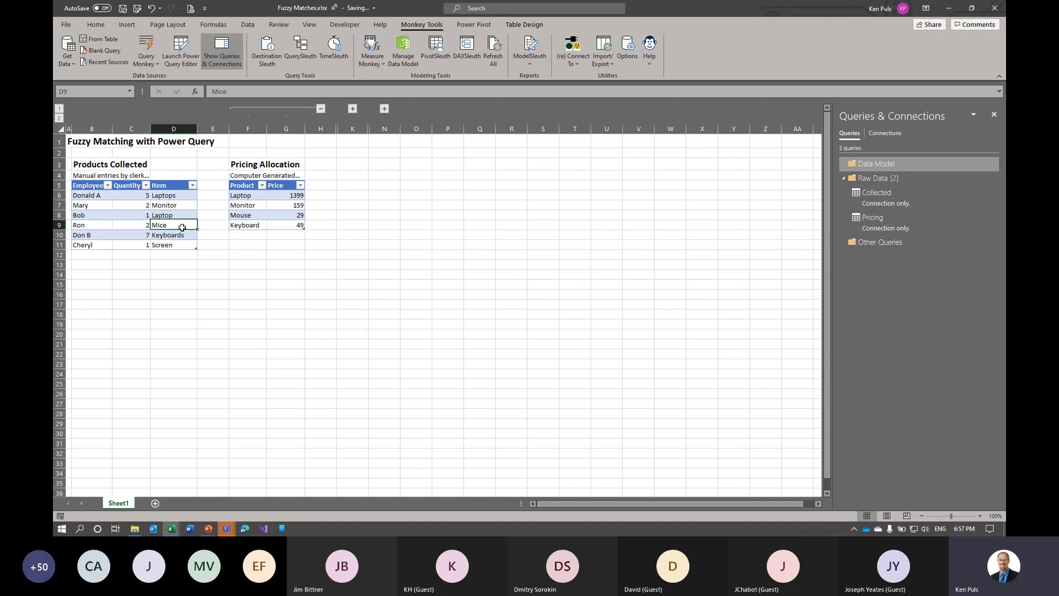
pyautogui.click(176, 245)
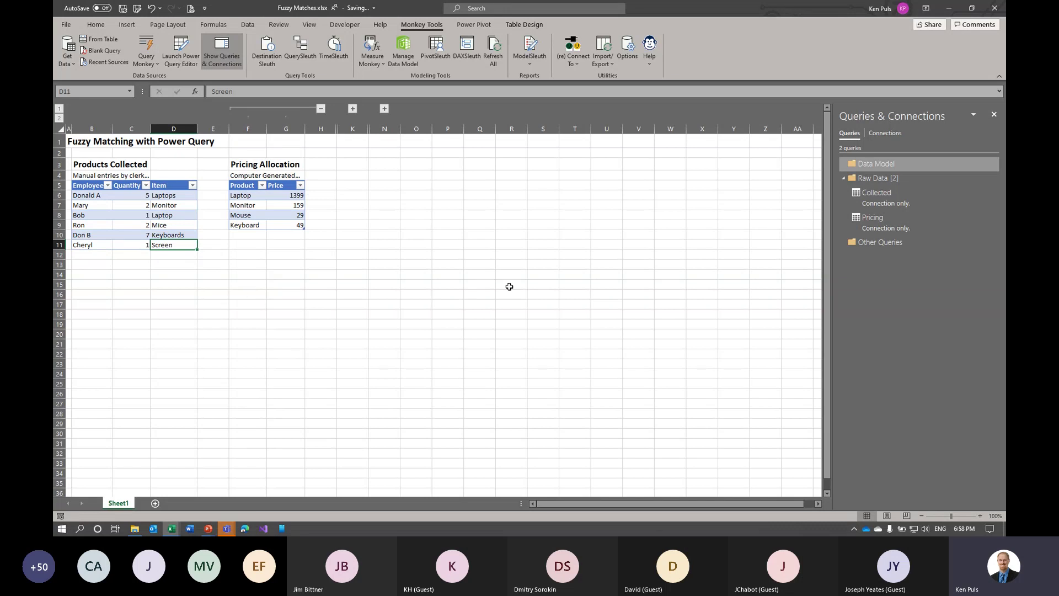
# Create a new query that references the Collected query
pyautogui.moveTo(905, 197)
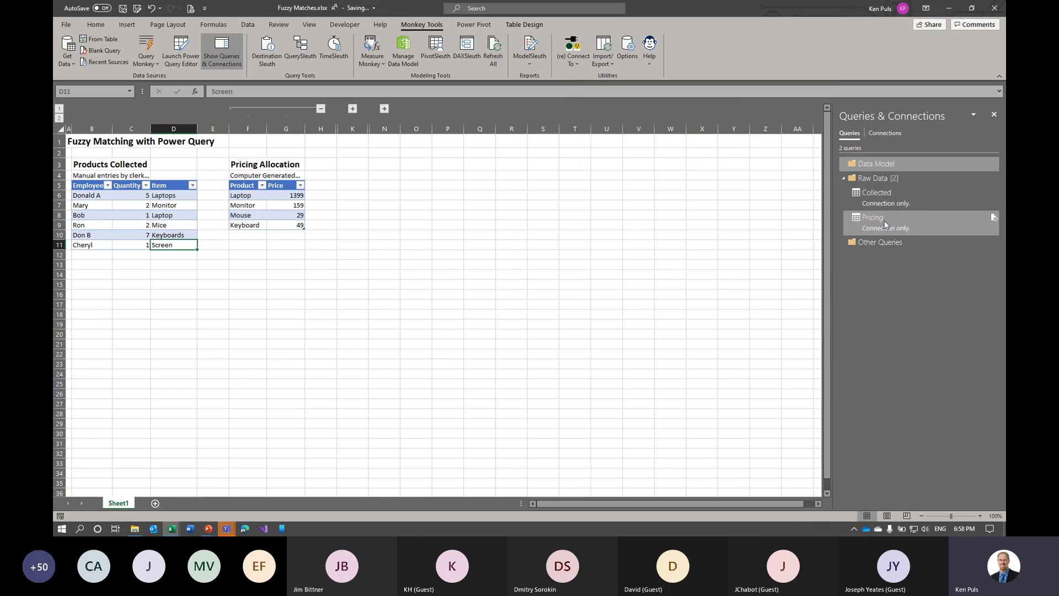
pyautogui.moveTo(882, 227)
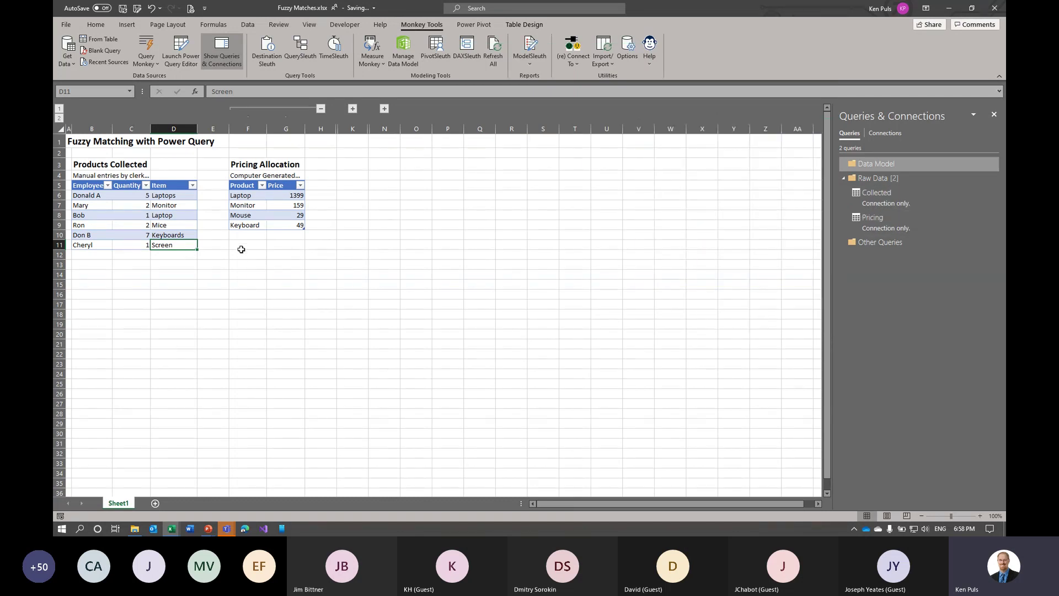
pyautogui.rightClick(882, 193)
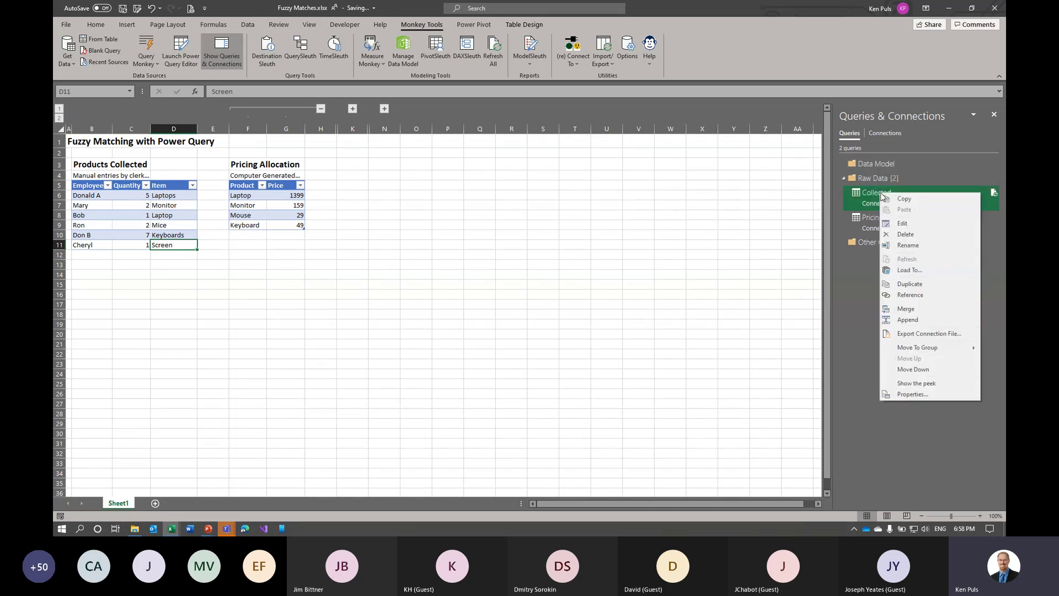
pyautogui.click(900, 300)
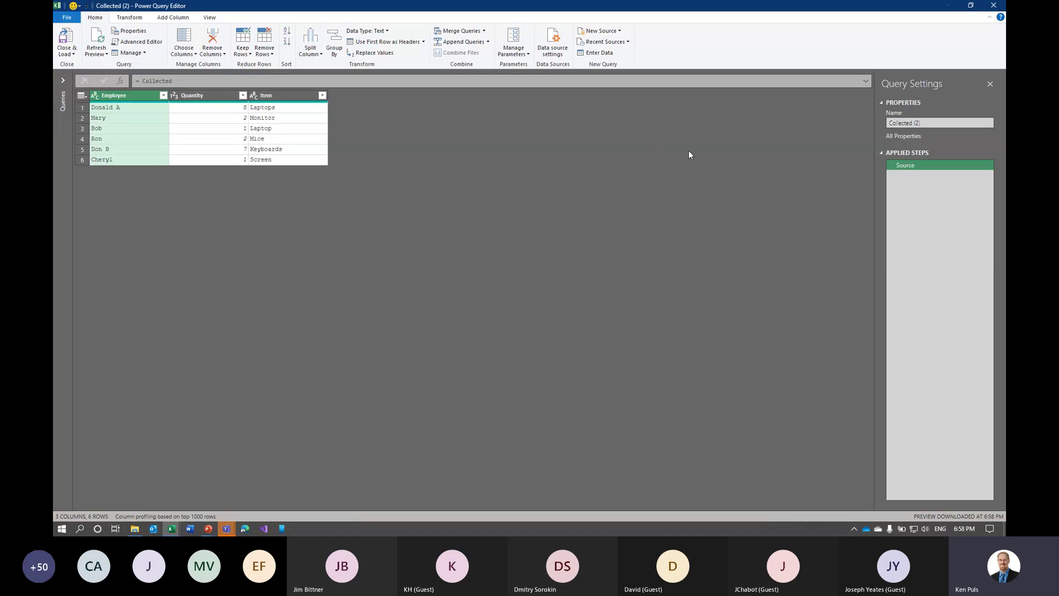
# Rename the new referencing query Chargeback and move it into the Data Model group
pyautogui.click(63, 80)
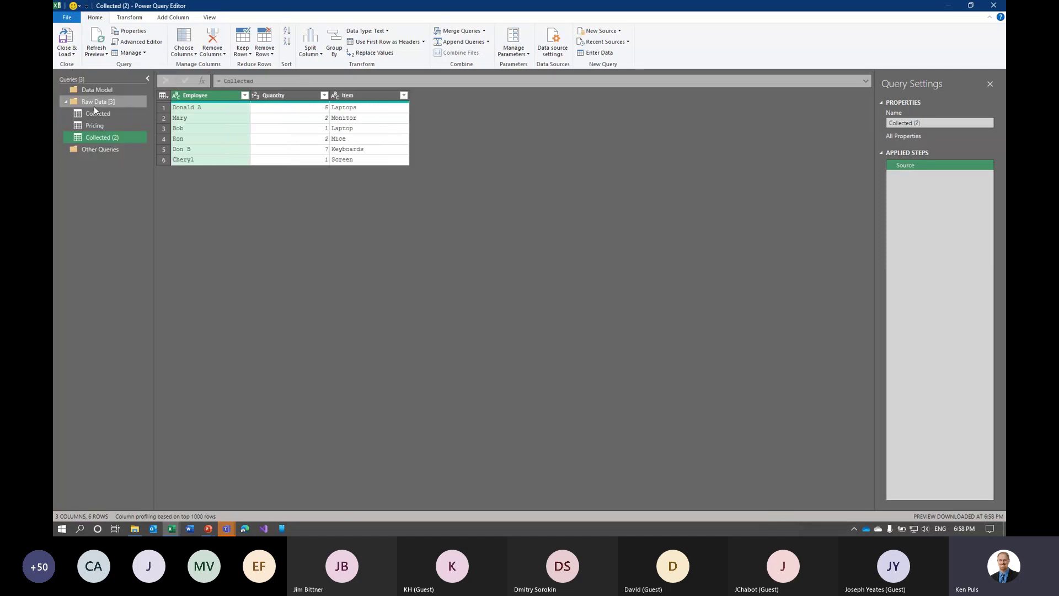
pyautogui.doubleClick(121, 137)
pyautogui.write('Charge')
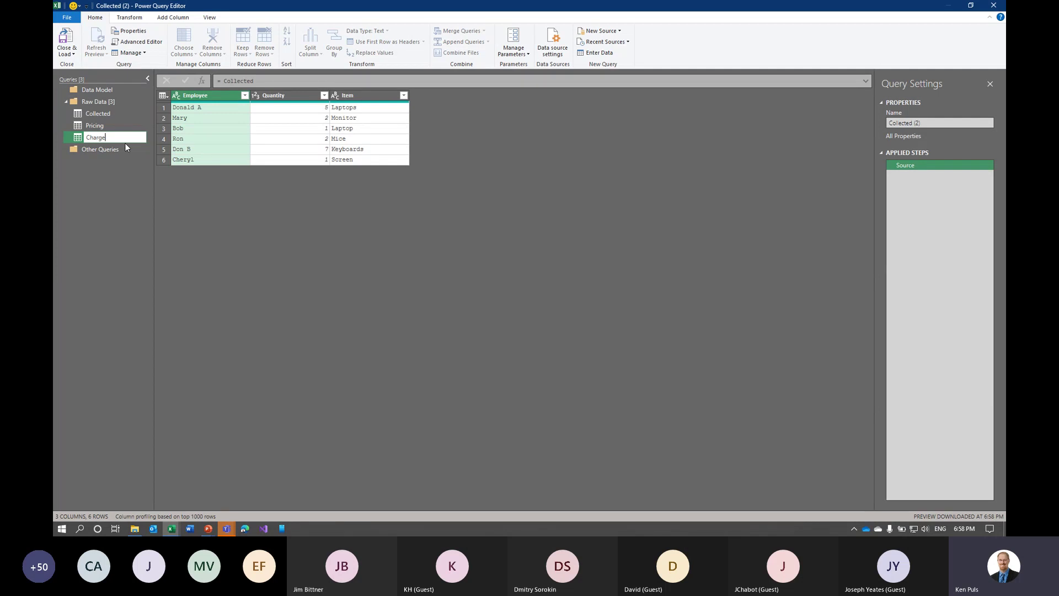
pyautogui.write('back')
pyautogui.press('Return')
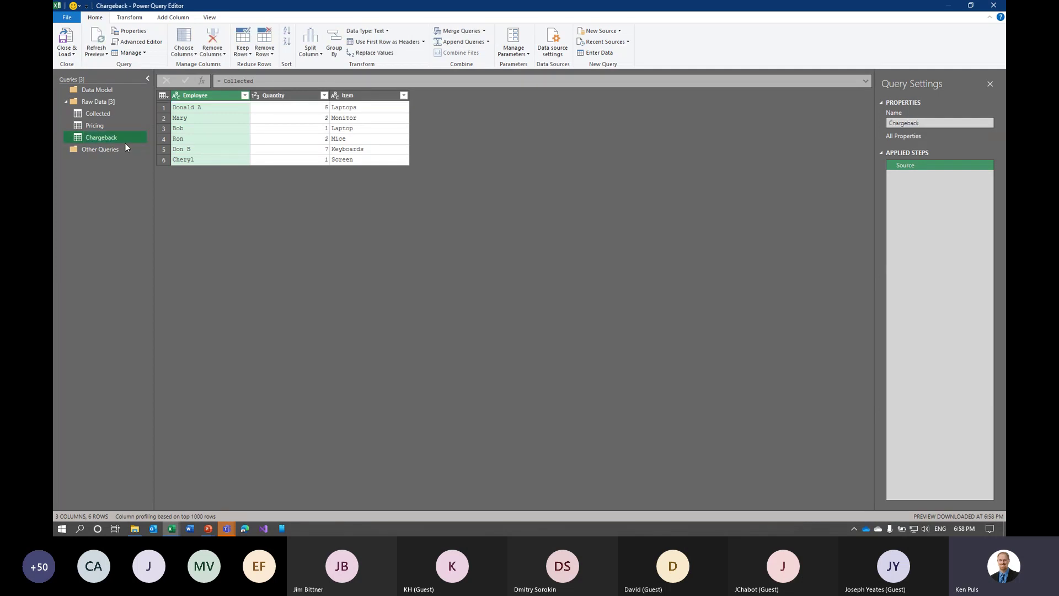
pyautogui.moveTo(119, 140); pyautogui.dragTo(116, 100)
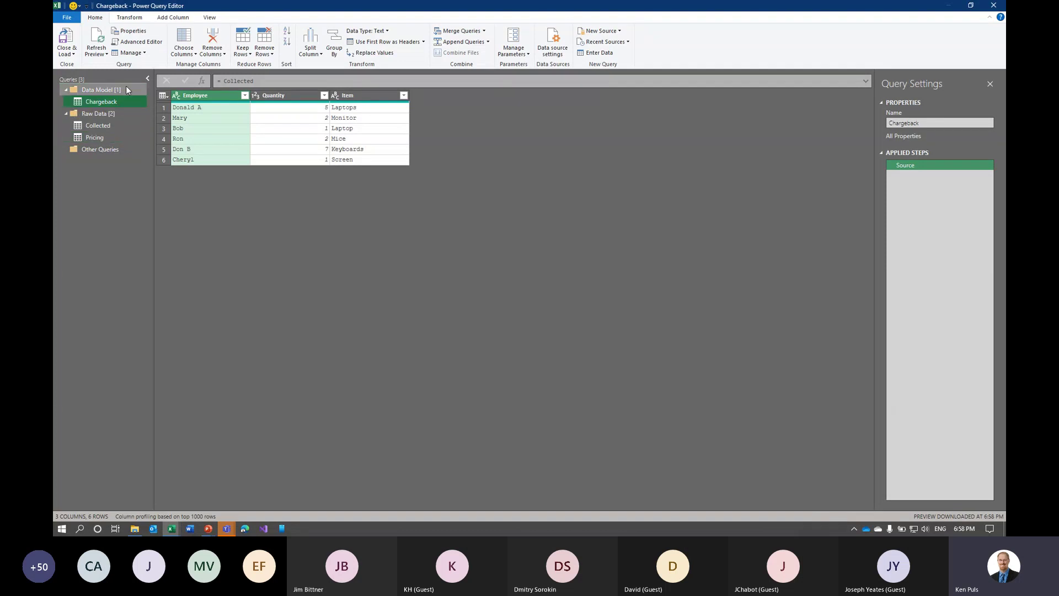
# Merge Chargeback with the Pricing query, matching Item to Product with a Left Outer join
pyautogui.click(463, 32)
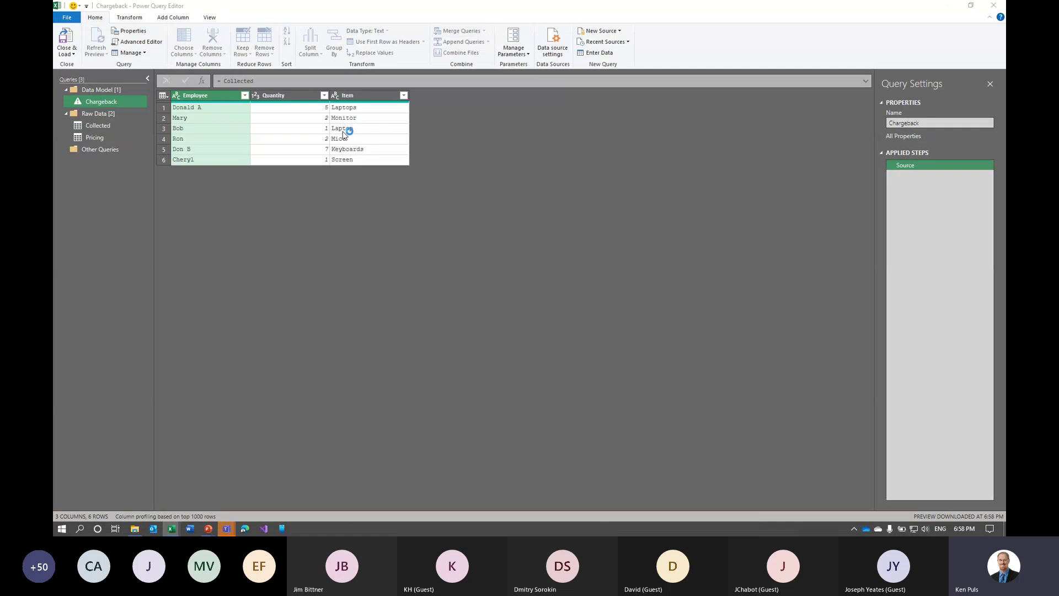
pyautogui.click(475, 249)
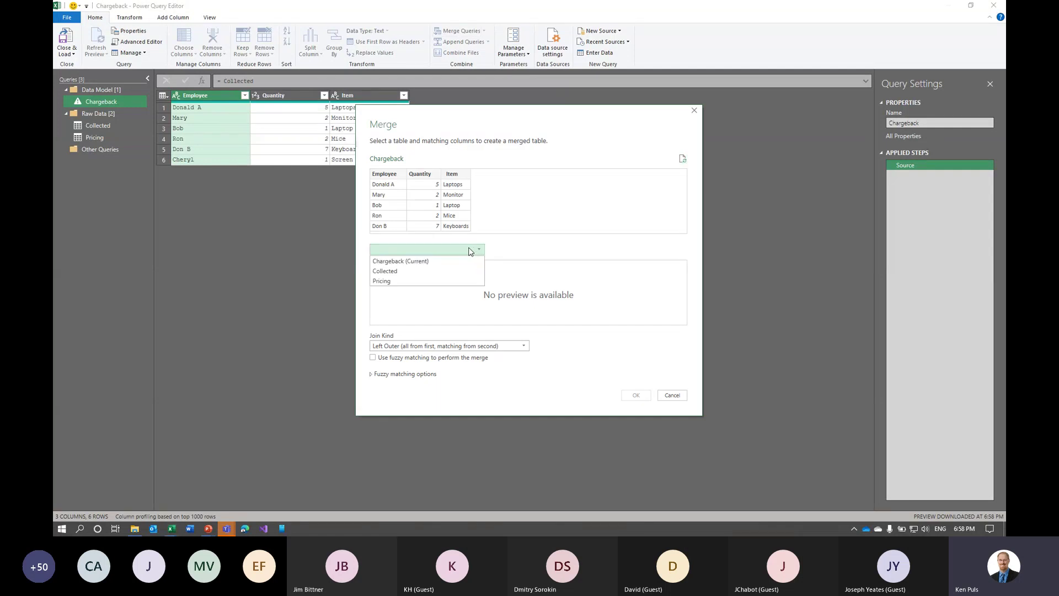
pyautogui.click(392, 282)
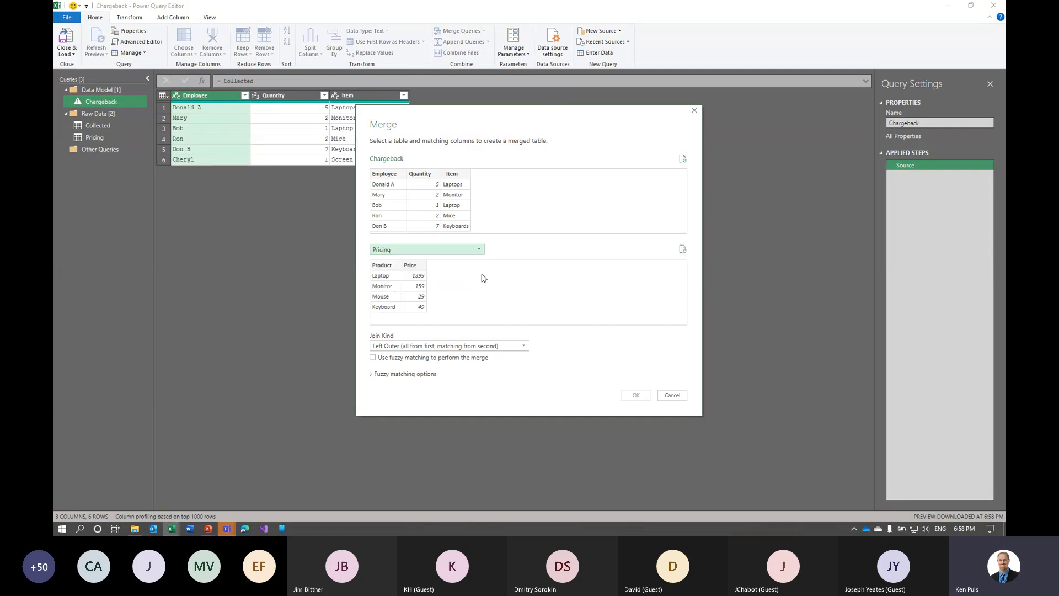
pyautogui.click(381, 266)
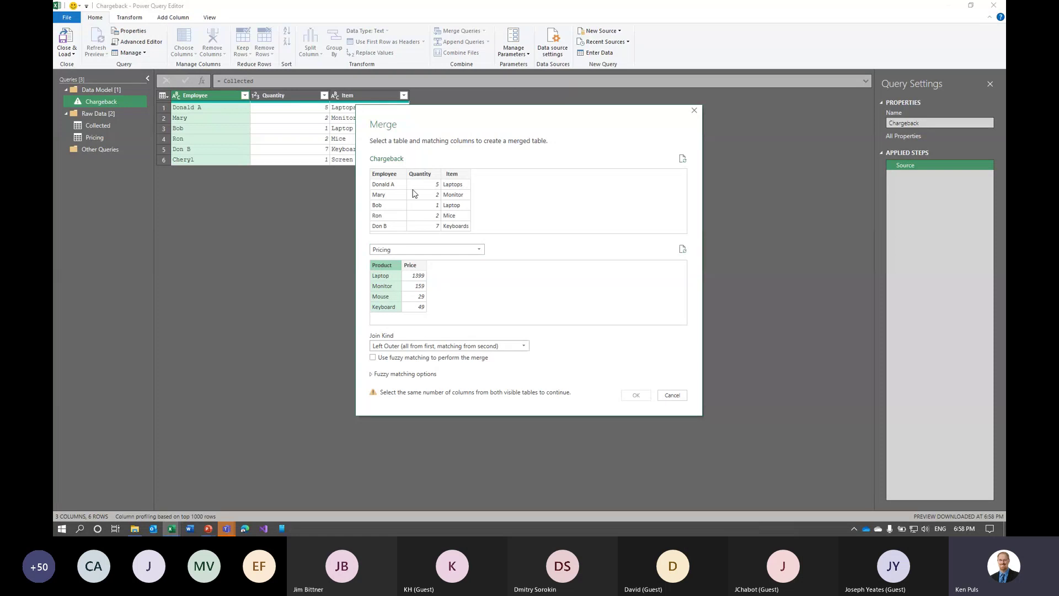
pyautogui.click(452, 175)
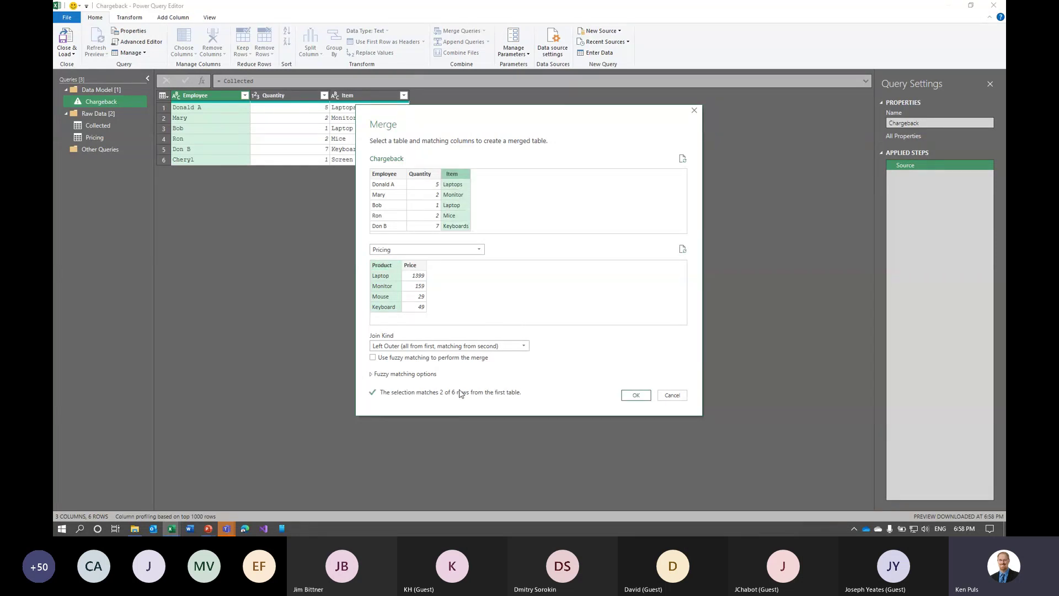
pyautogui.click(631, 395)
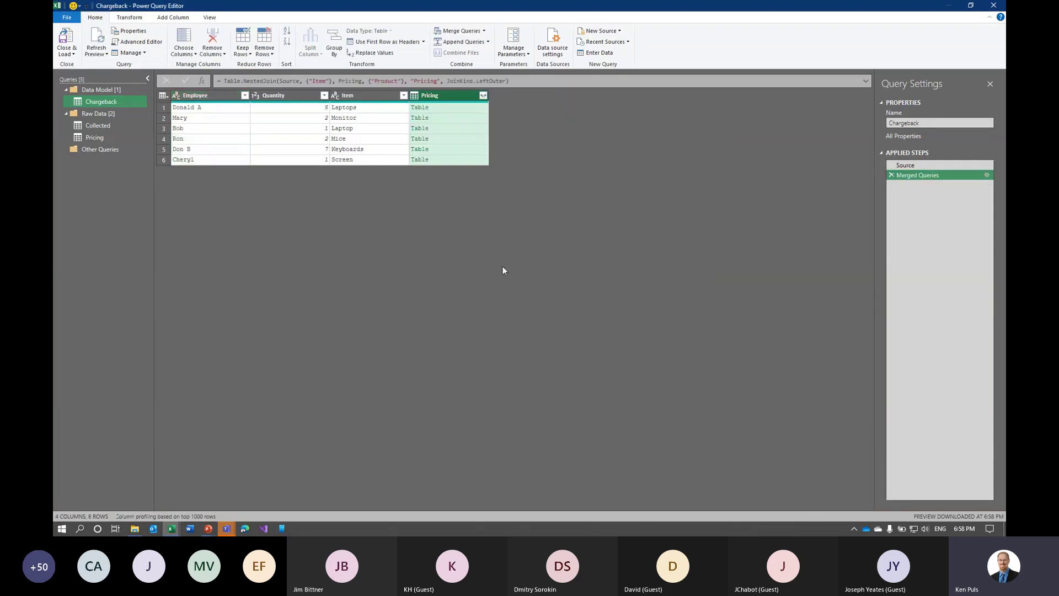
# Expand the merged Pricing column into Product and Price without using the original column name as prefix
pyautogui.click(484, 95)
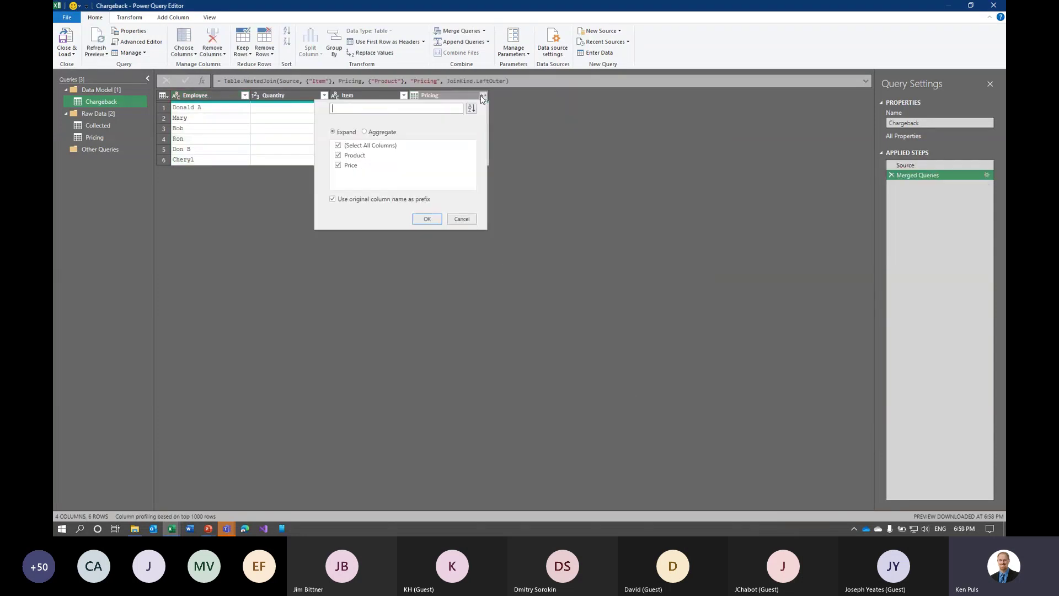
pyautogui.click(338, 200)
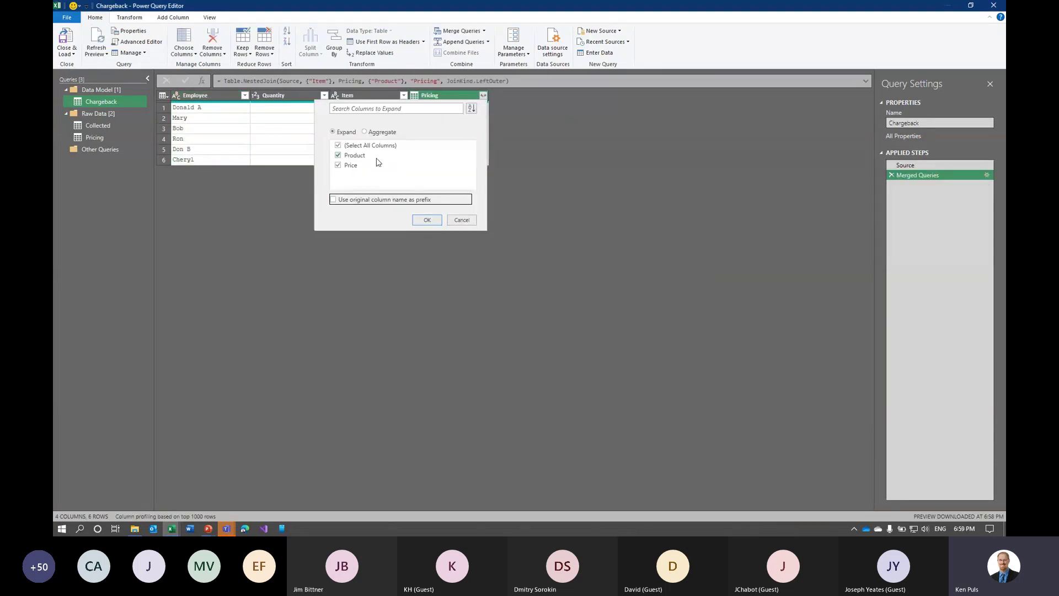
pyautogui.click(426, 222)
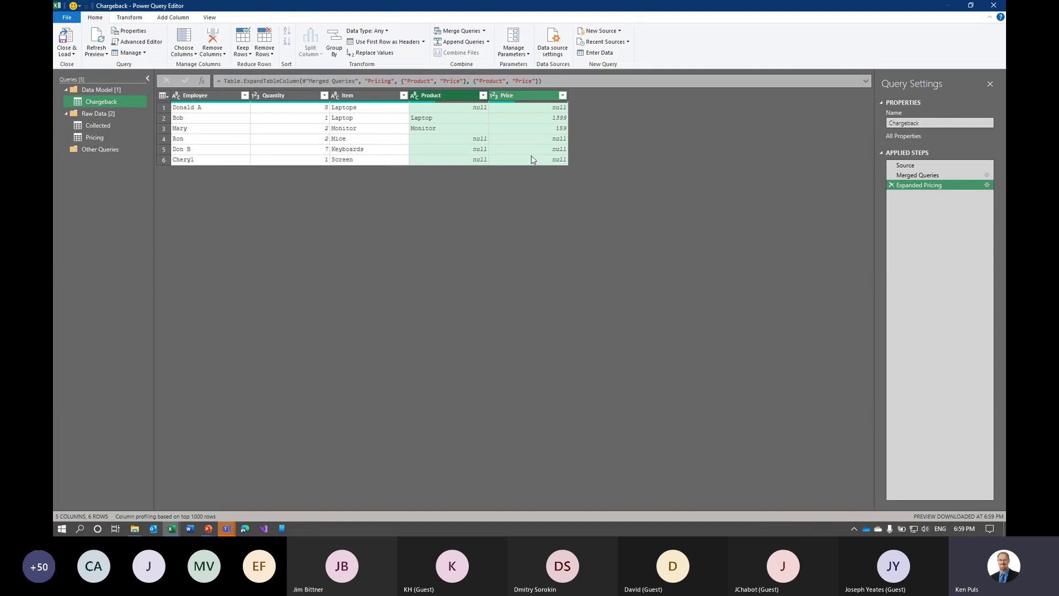
# Edit the Merged Queries step to use fuzzy matching, and return to the Expanded Pricing step to check the matches
pyautogui.click(912, 177)
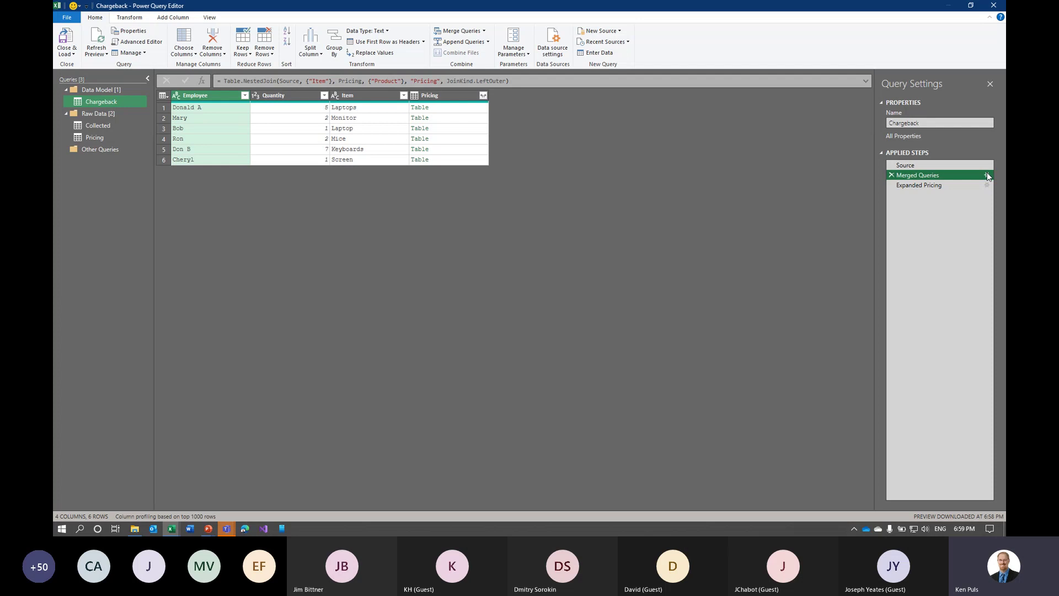
pyautogui.click(988, 175)
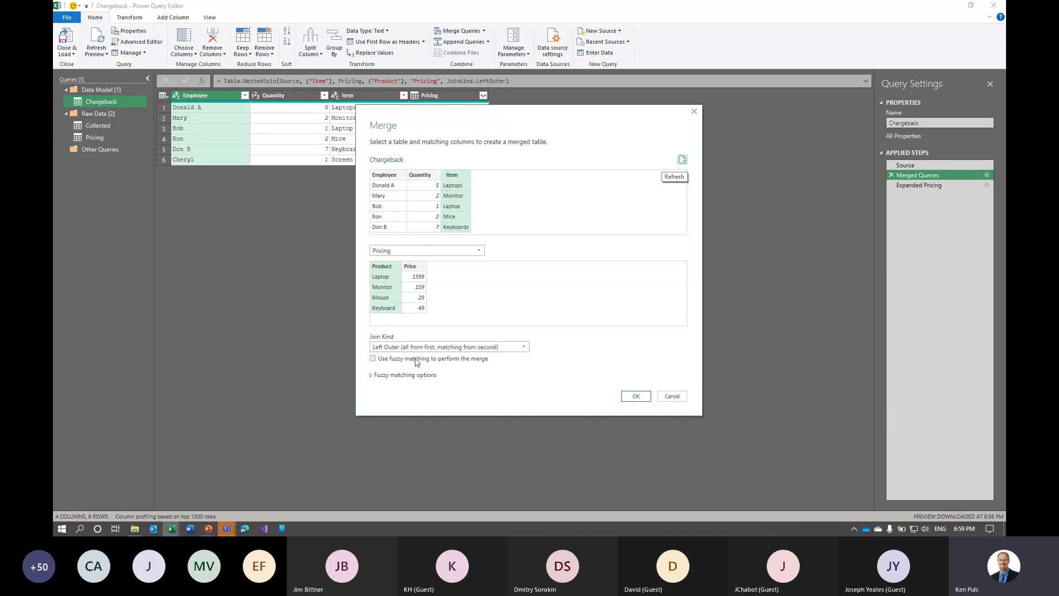
pyautogui.click(374, 360)
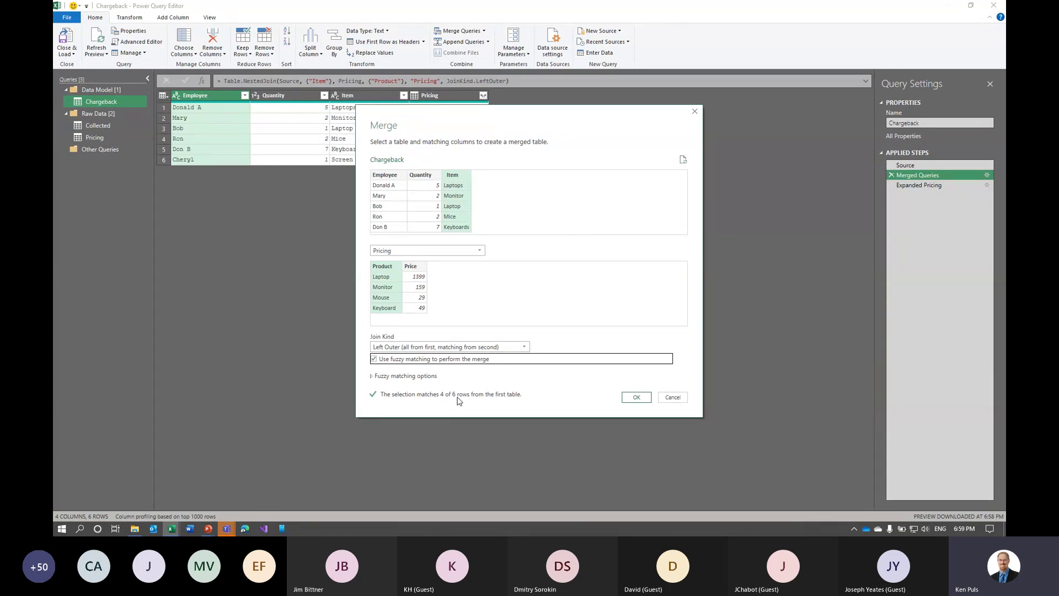
pyautogui.click(636, 398)
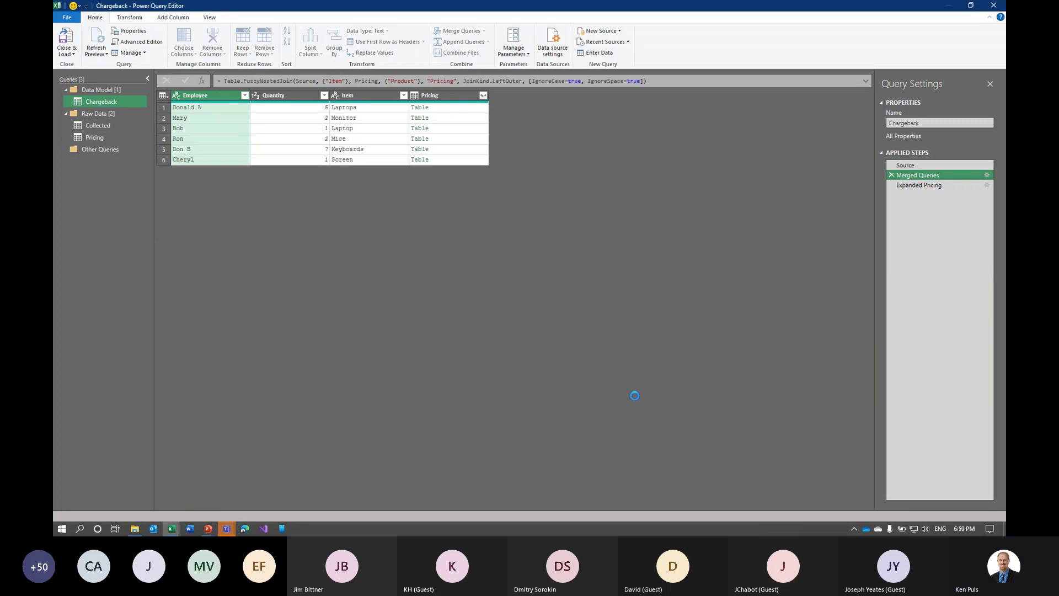
pyautogui.click(918, 185)
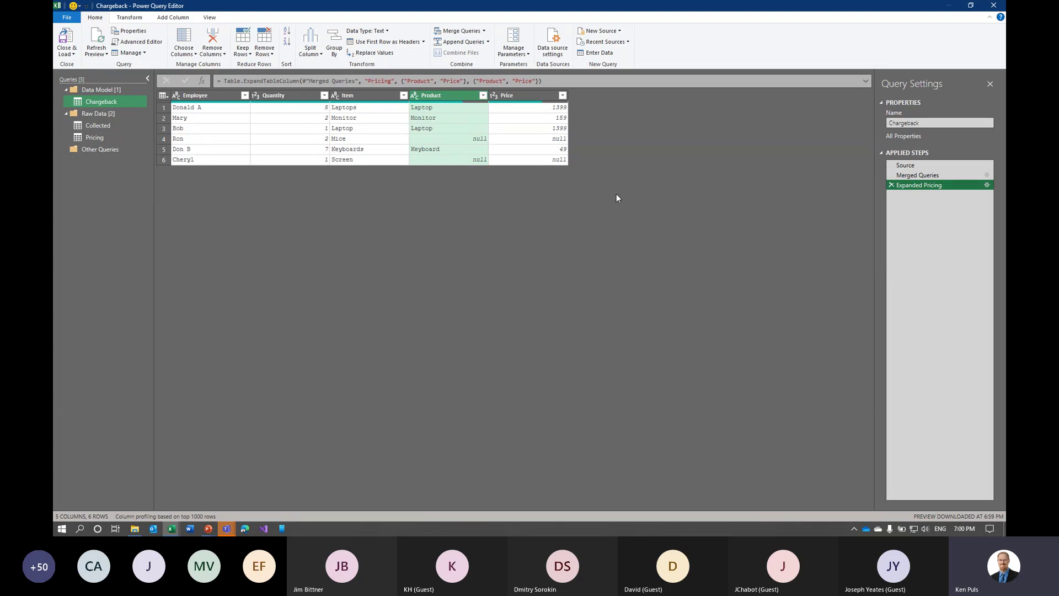
pyautogui.press('alt')
pyautogui.press('Escape')
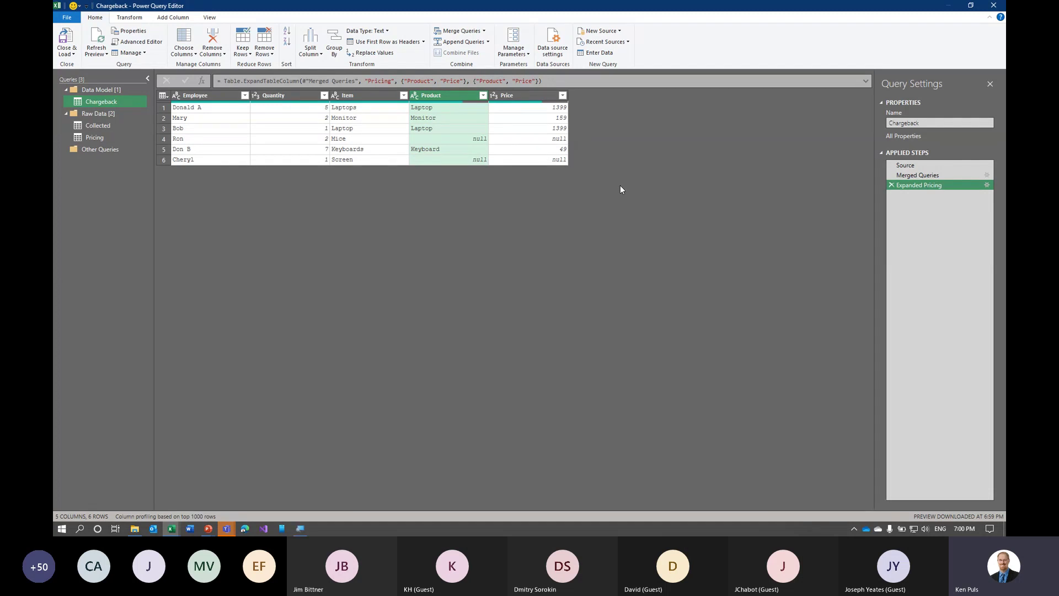
pyautogui.press('super+plus')
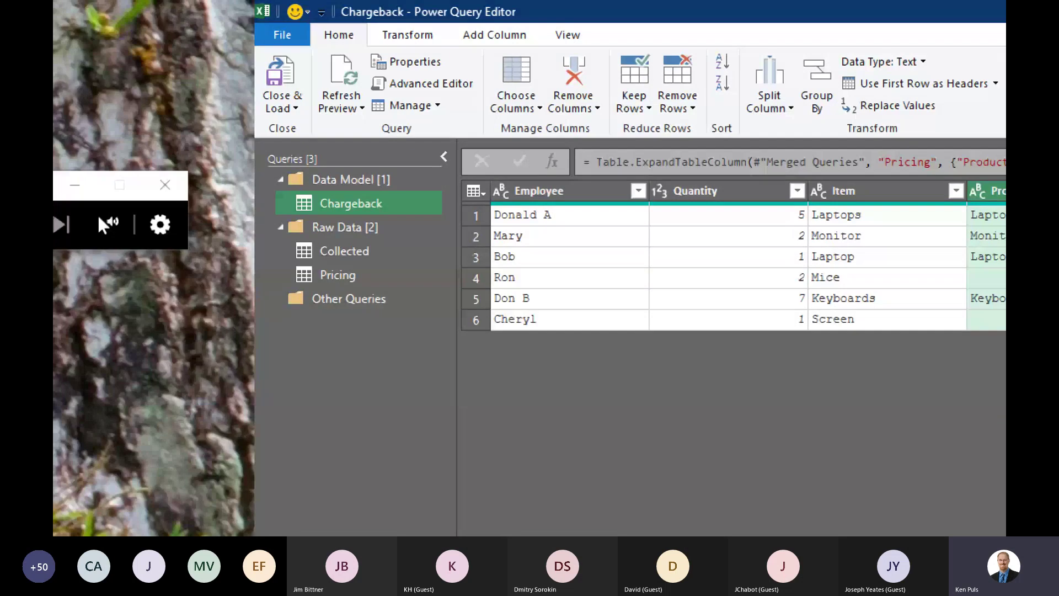
pyautogui.press('super+Escape')
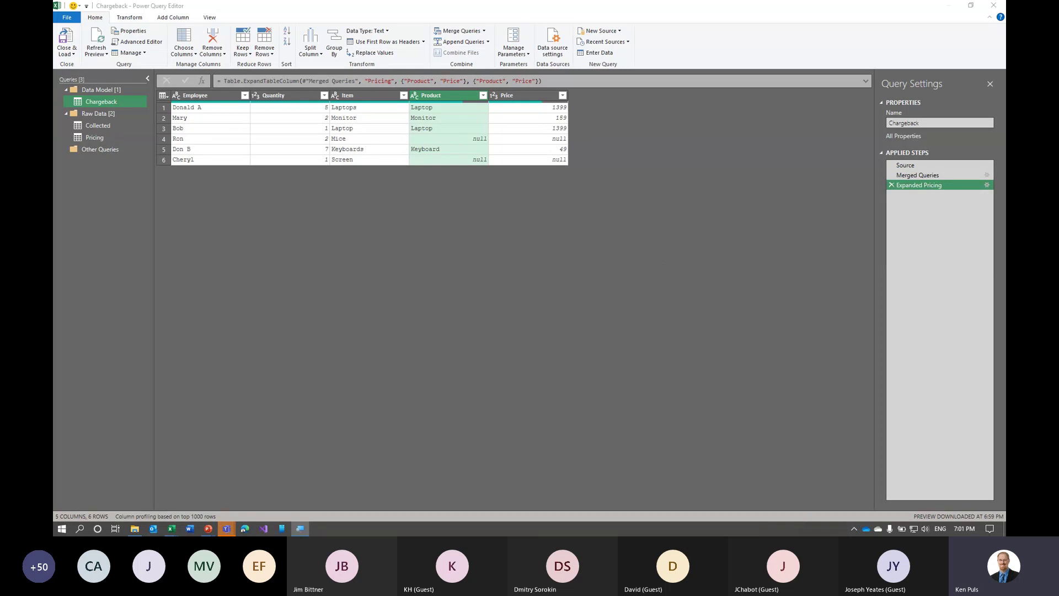
# Bring the Teams meeting chat onto the shared screen, maximize it to show the latest posted image, and put it away again
pyautogui.moveTo(1006, 69); pyautogui.dragTo(326, 23)
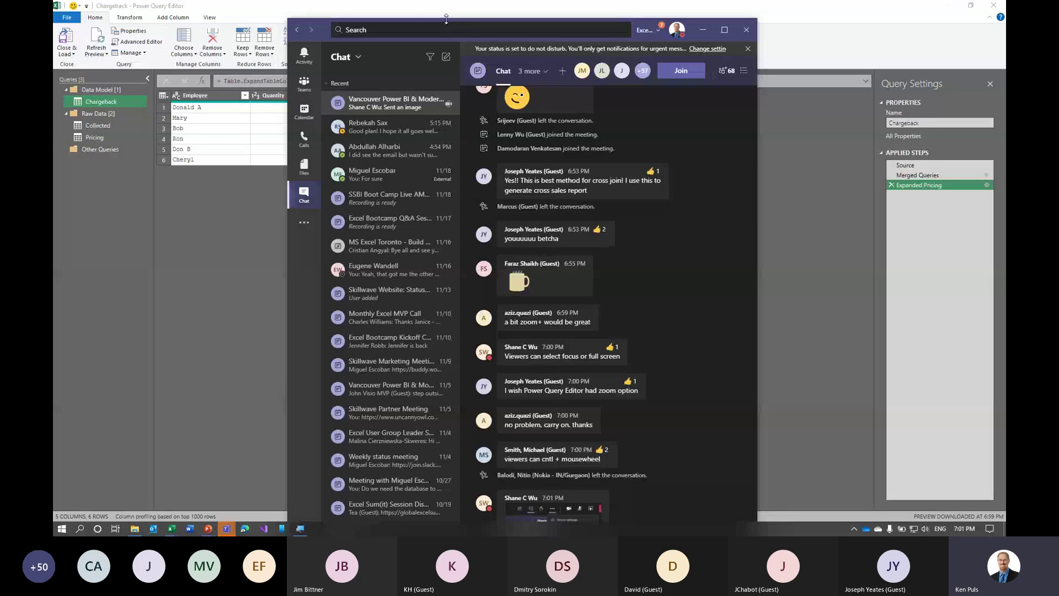
pyautogui.moveTo(447, 18); pyautogui.dragTo(397, 215)
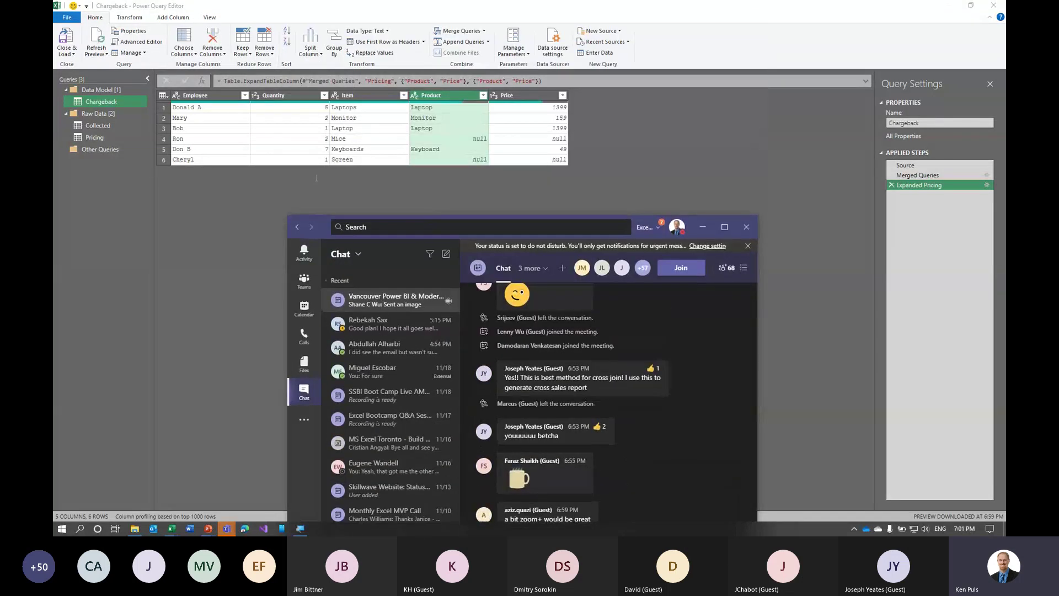
pyautogui.moveTo(320, 217); pyautogui.dragTo(284, 1)
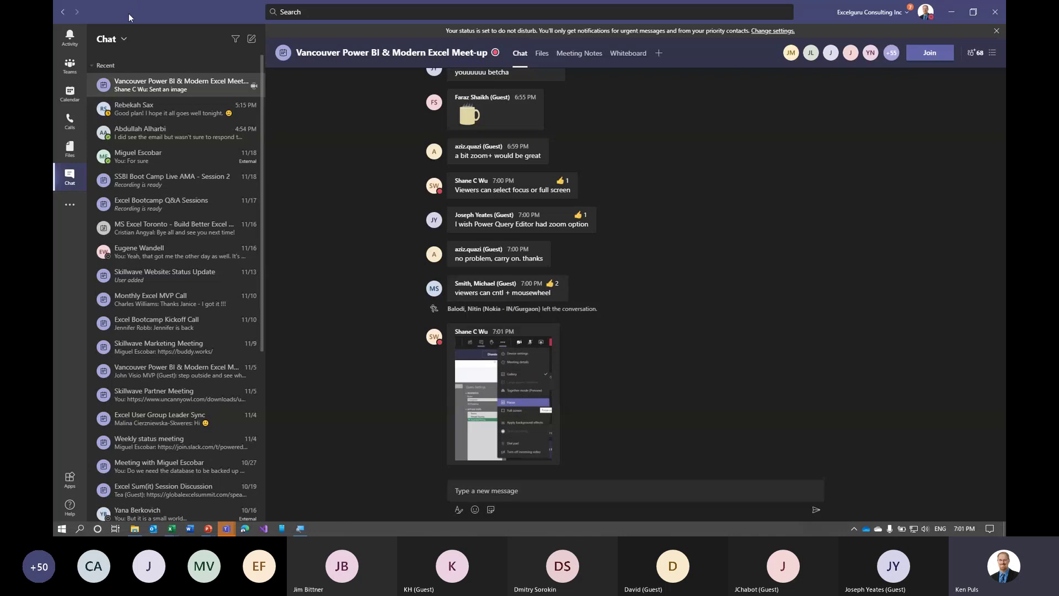
pyautogui.press('super+Down')
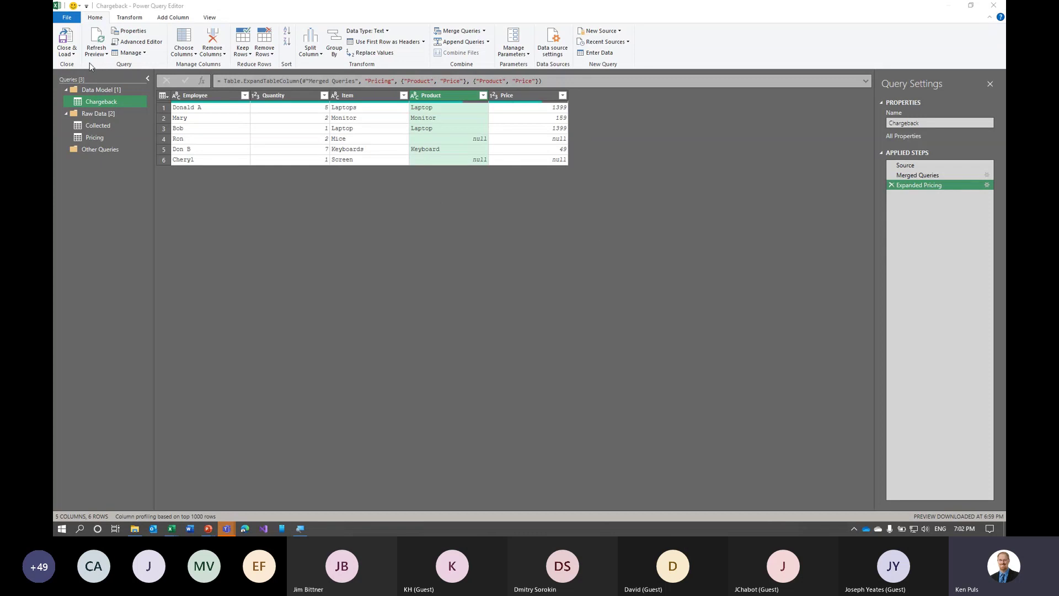
# Load the Chargeback query as a table into the existing worksheet at cell Q5 of Sheet1
pyautogui.click(71, 57)
pyautogui.click(71, 55)
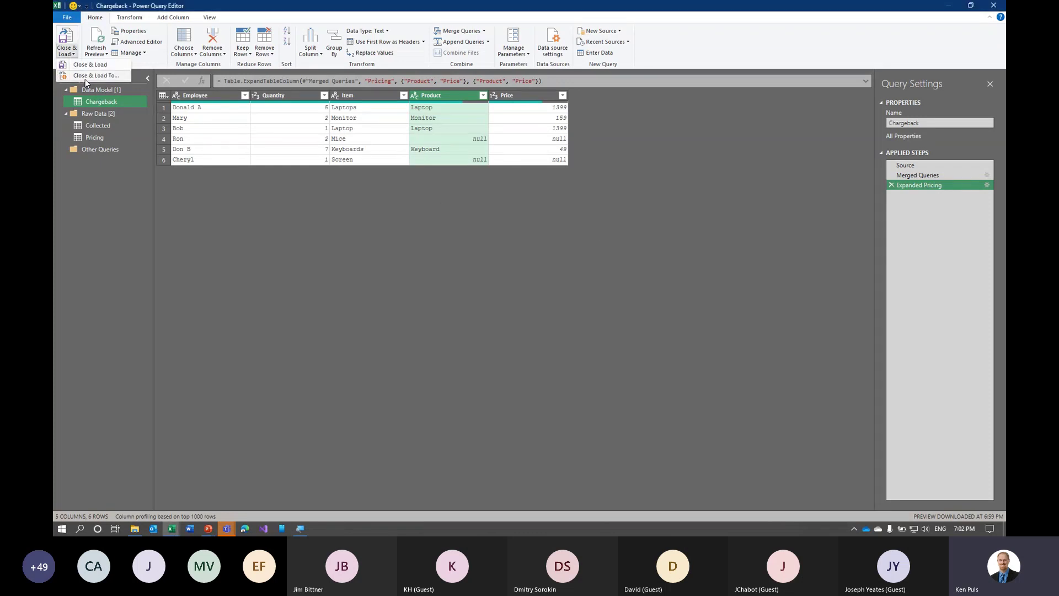
pyautogui.click(85, 77)
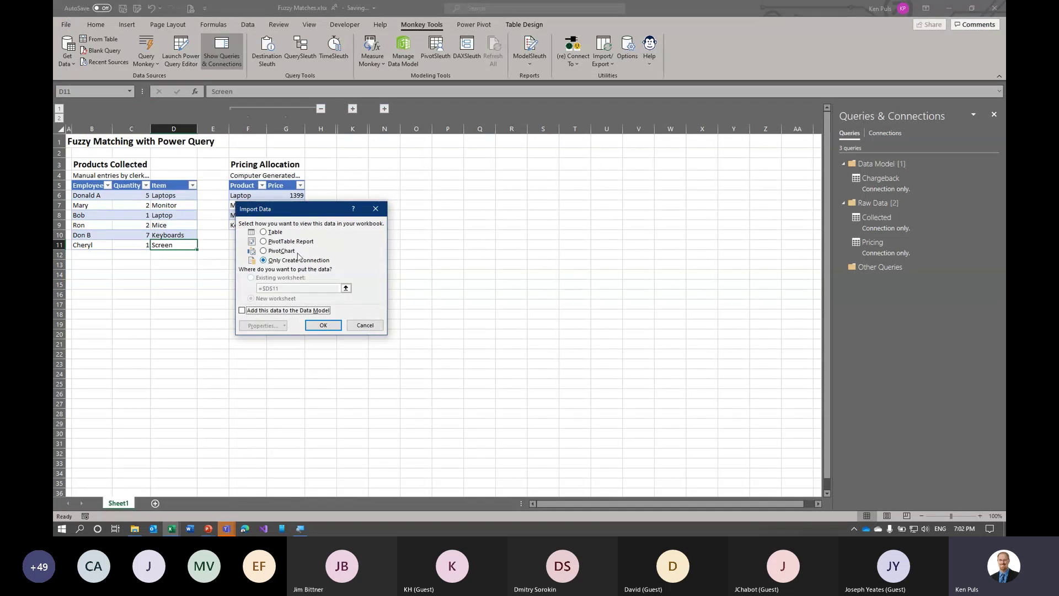
pyautogui.click(266, 232)
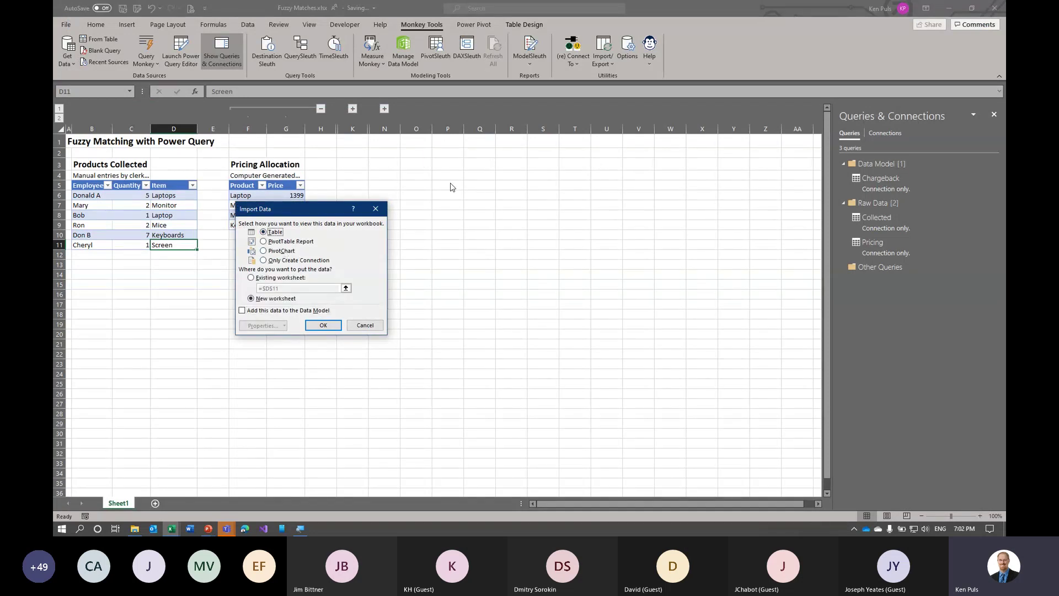
pyautogui.click(251, 278)
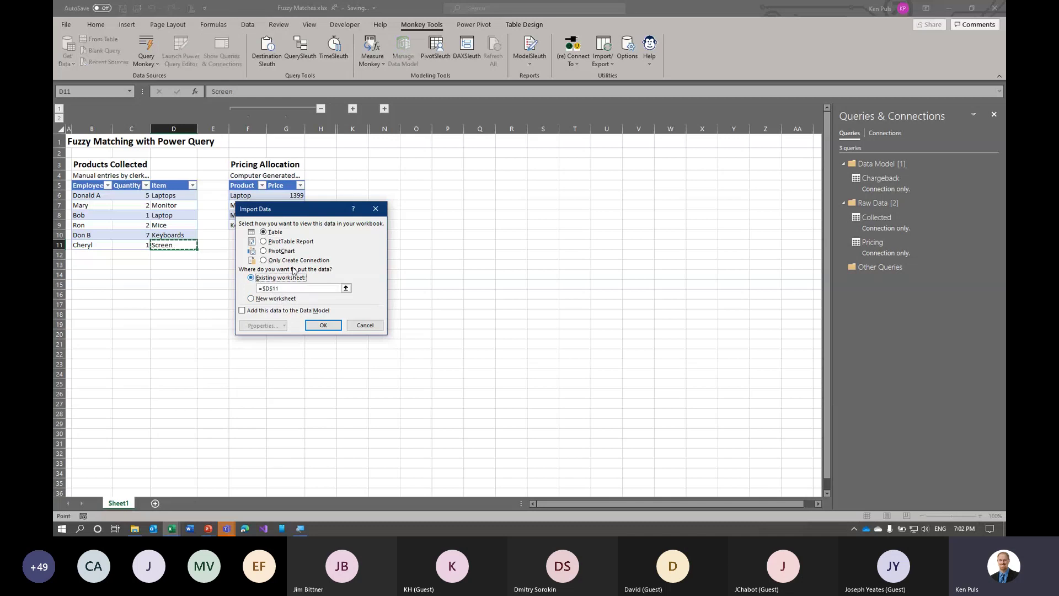
pyautogui.click(474, 185)
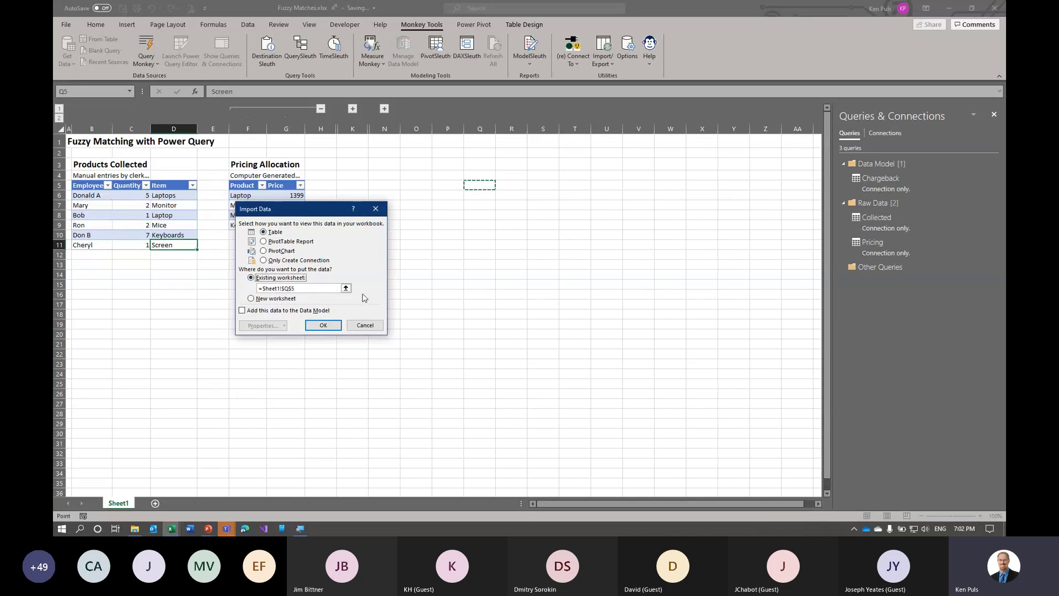
pyautogui.click(335, 322)
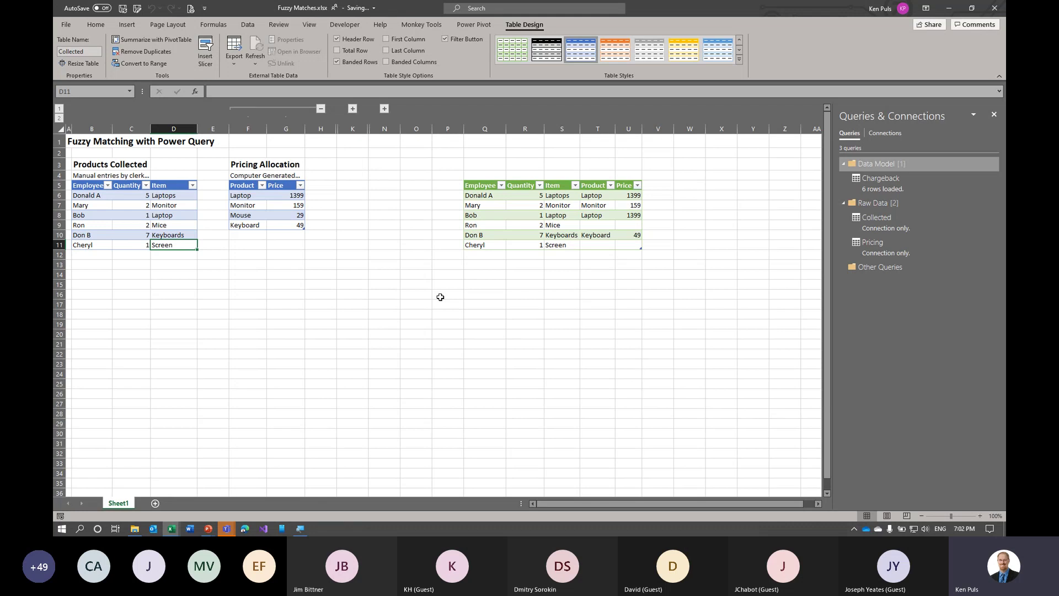
# Reveal the collapsed Translations table, create a query from it, and move that query into the Raw Data group
pyautogui.click(353, 108)
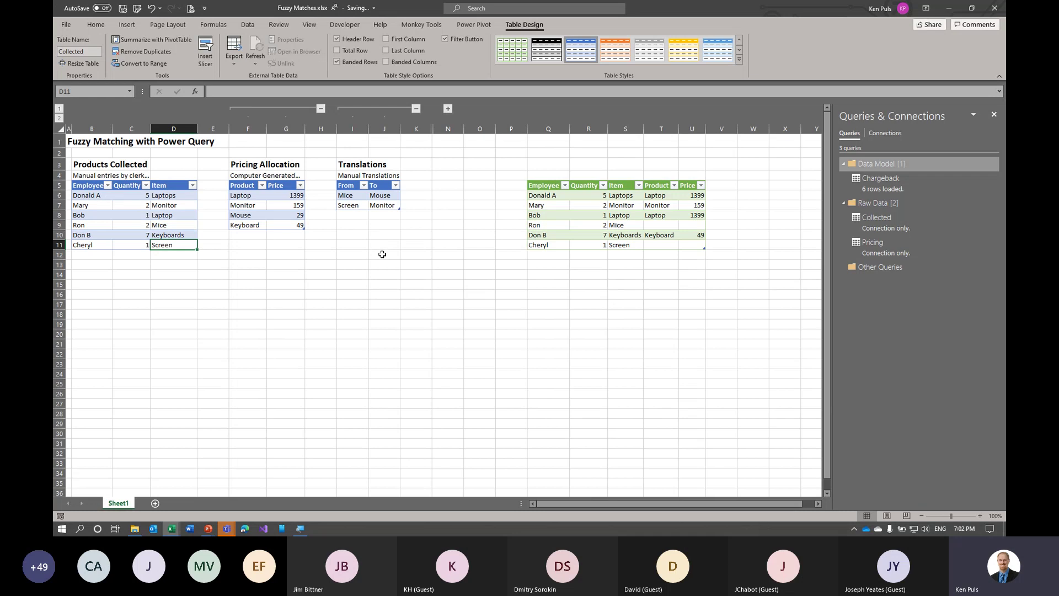
pyautogui.click(351, 196)
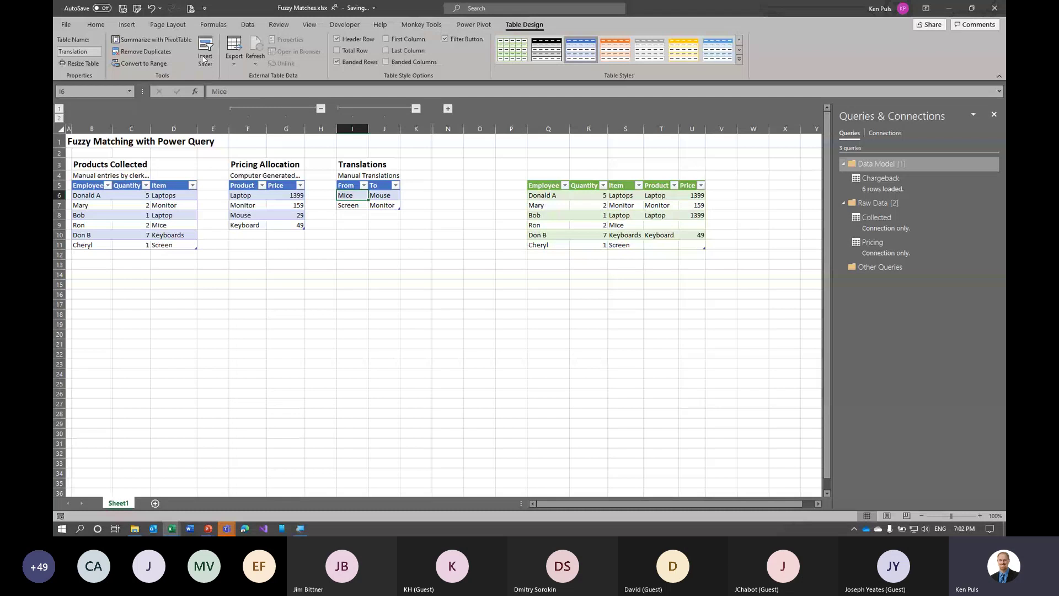
pyautogui.click(421, 24)
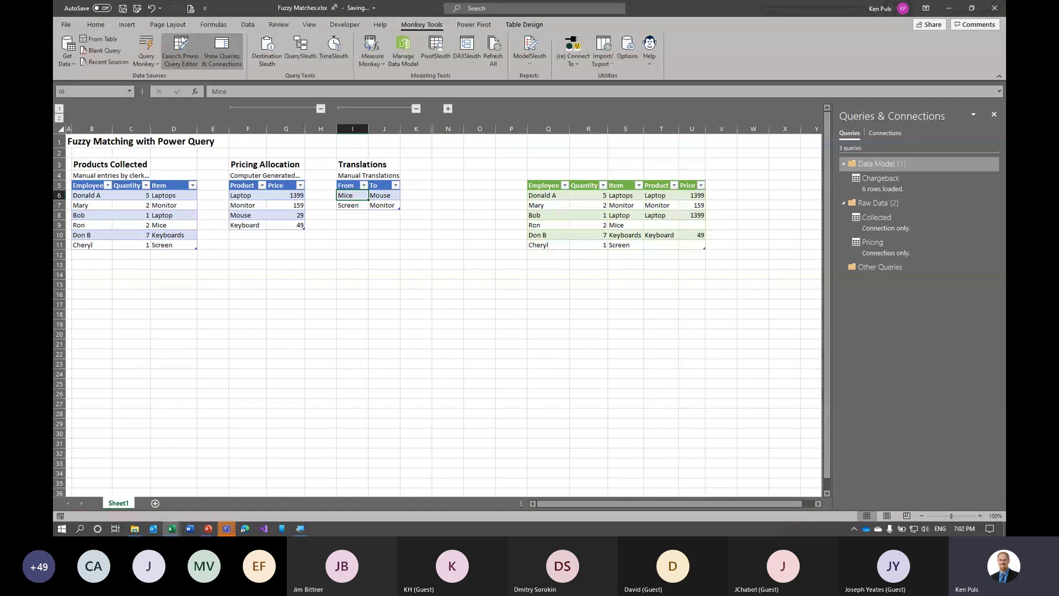
pyautogui.click(100, 38)
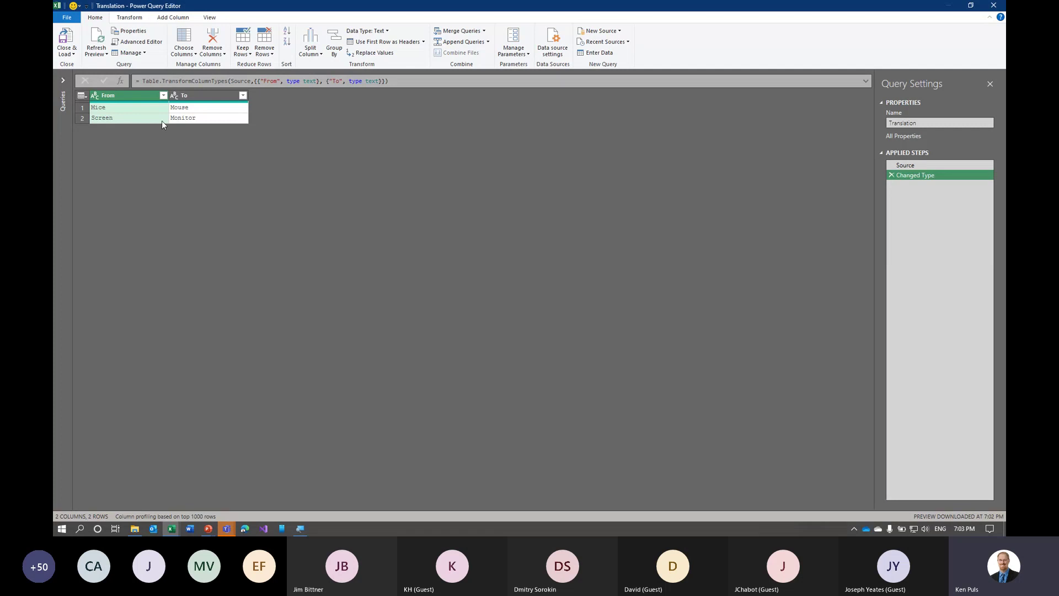
pyautogui.click(63, 81)
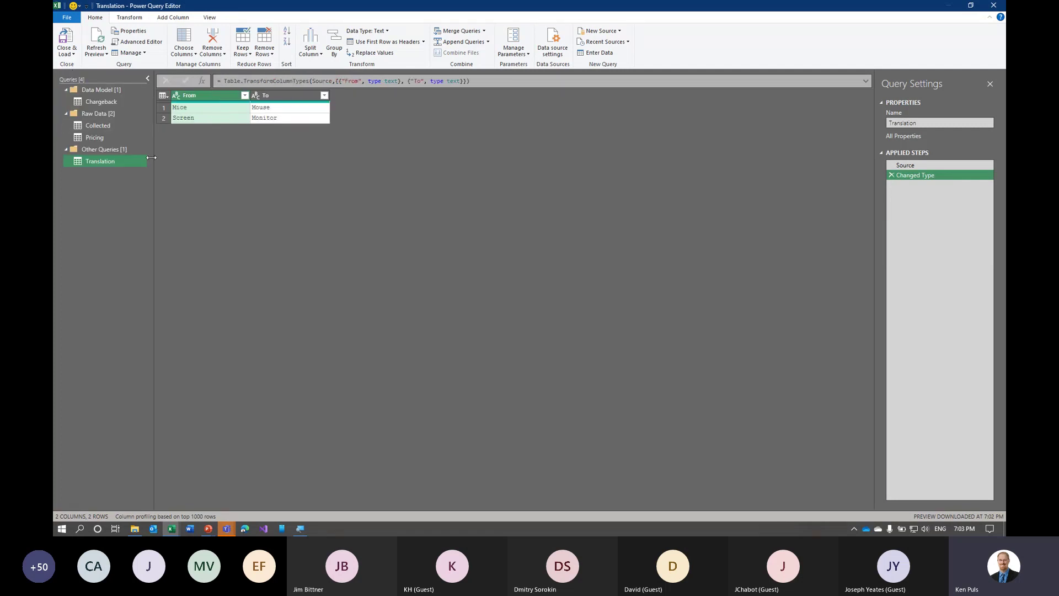
pyautogui.moveTo(102, 164); pyautogui.dragTo(103, 151)
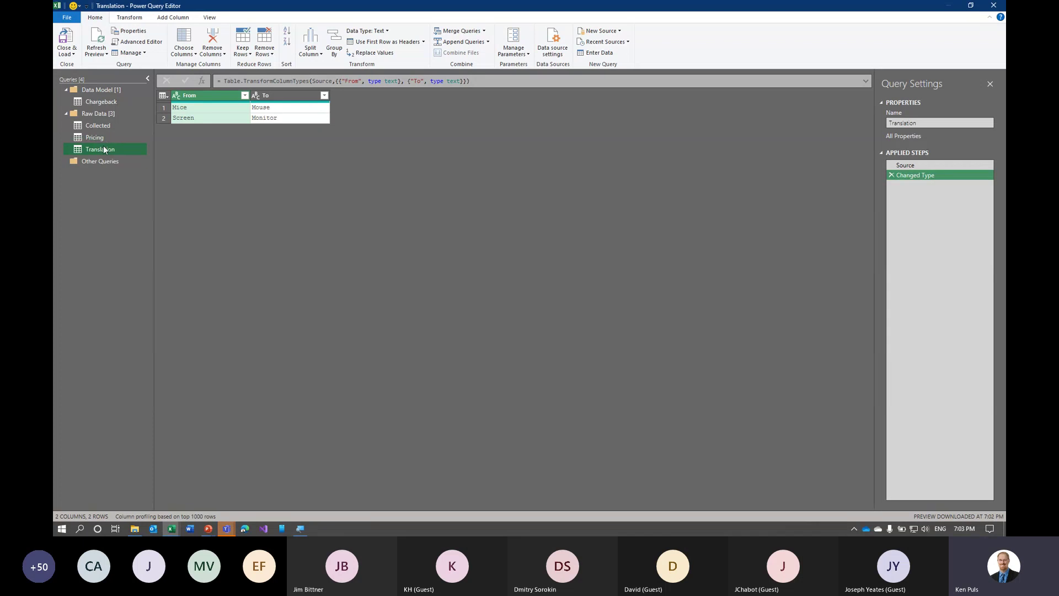
# Edit Chargeback's Merged Queries step to use Translation as the transformation table for fuzzy matching
pyautogui.click(104, 103)
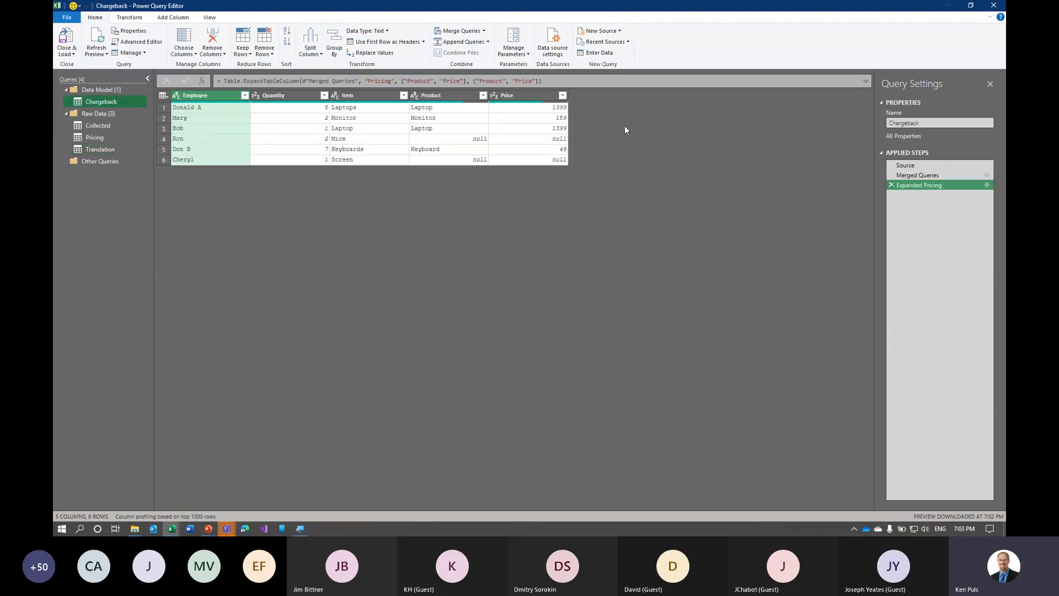
pyautogui.click(919, 175)
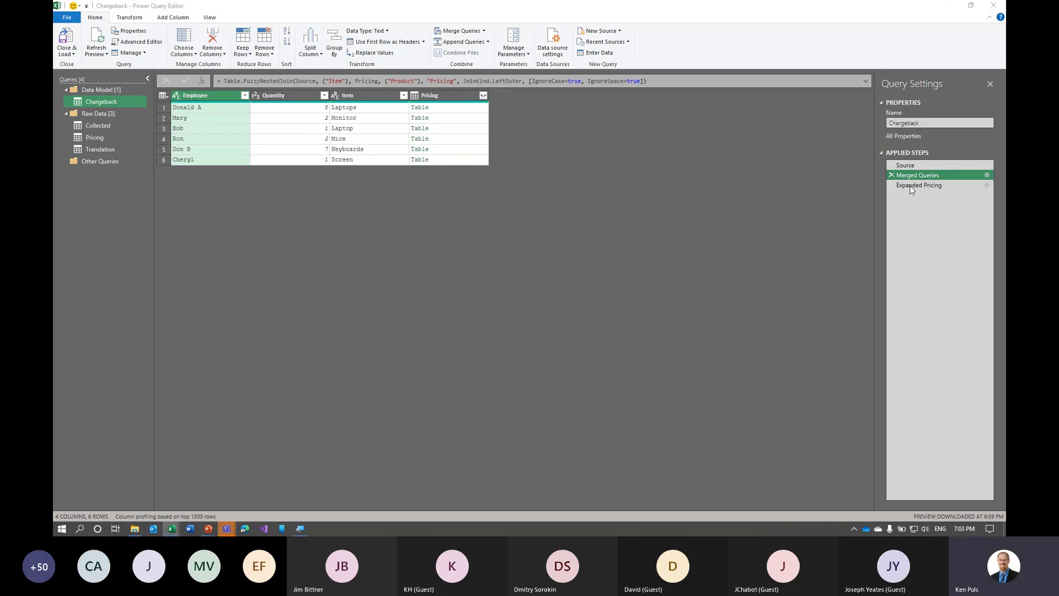
pyautogui.click(987, 175)
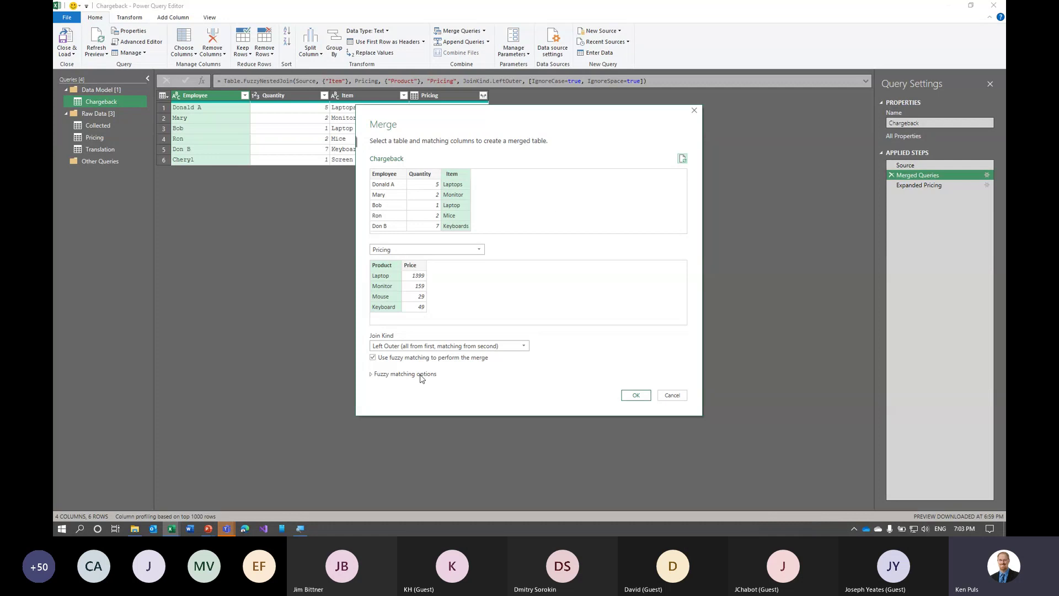
pyautogui.click(372, 376)
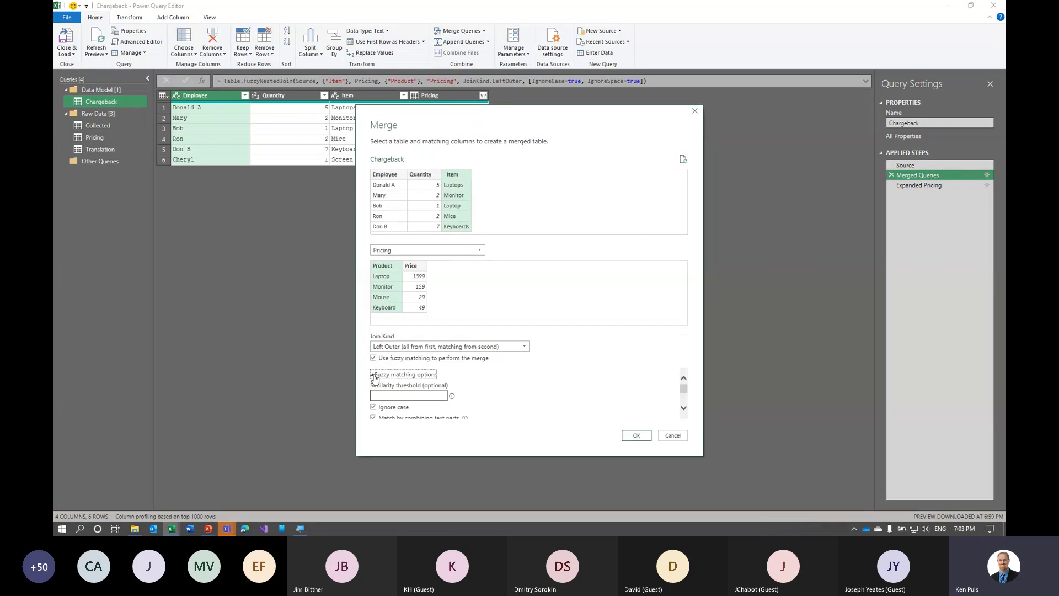
pyautogui.scroll(-1, 600, 369)
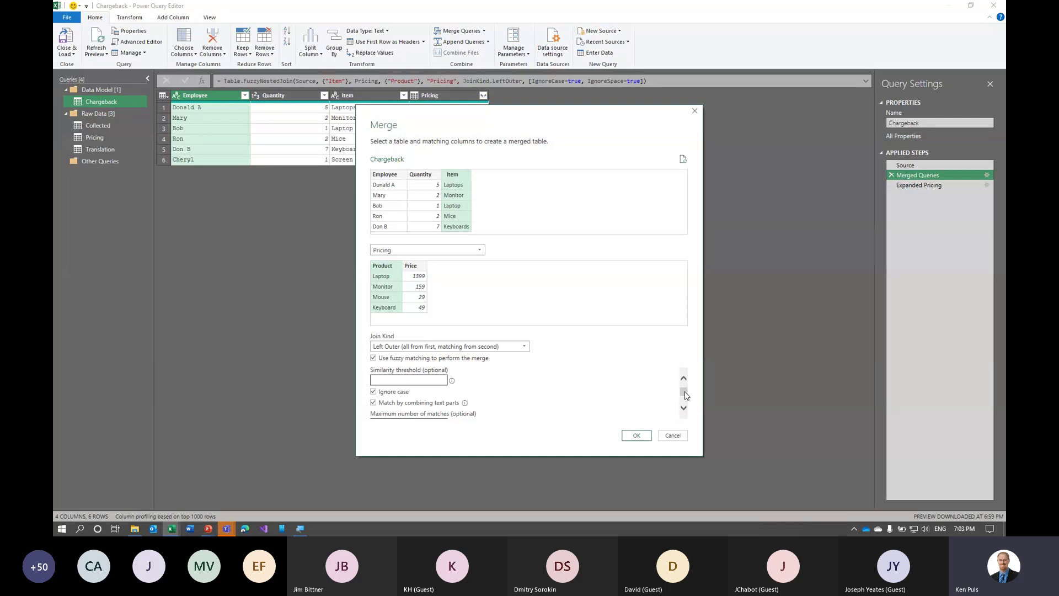
pyautogui.scroll(-1, 683, 392)
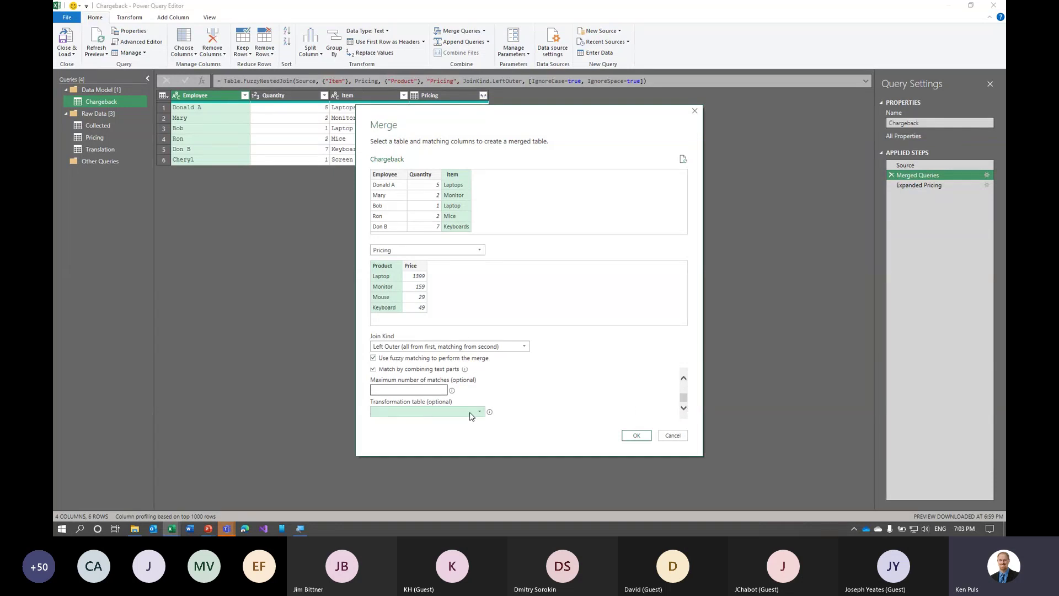
pyautogui.moveTo(490, 412)
pyautogui.click(479, 413)
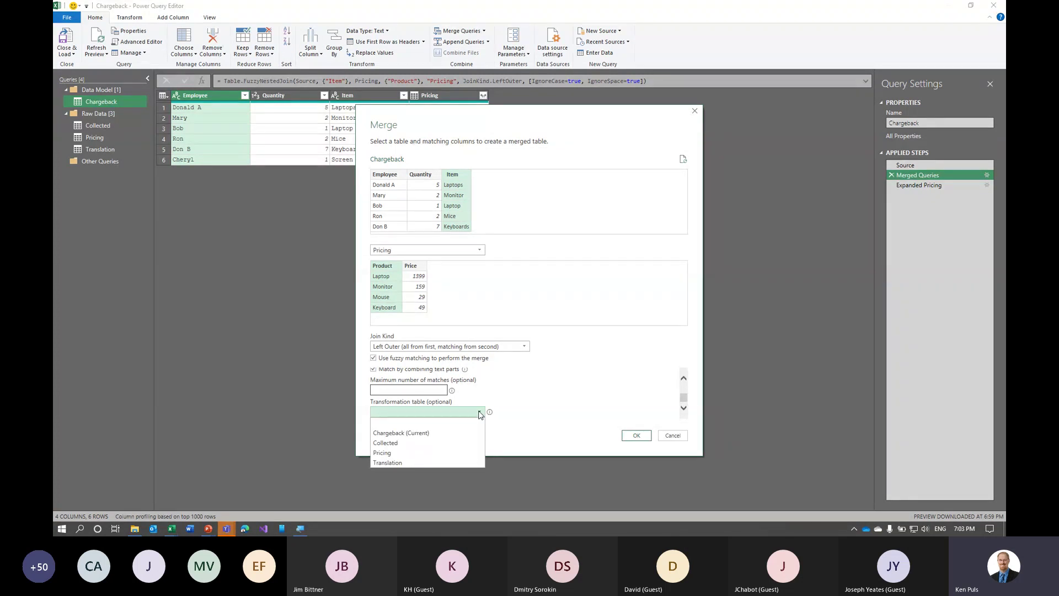
pyautogui.click(431, 462)
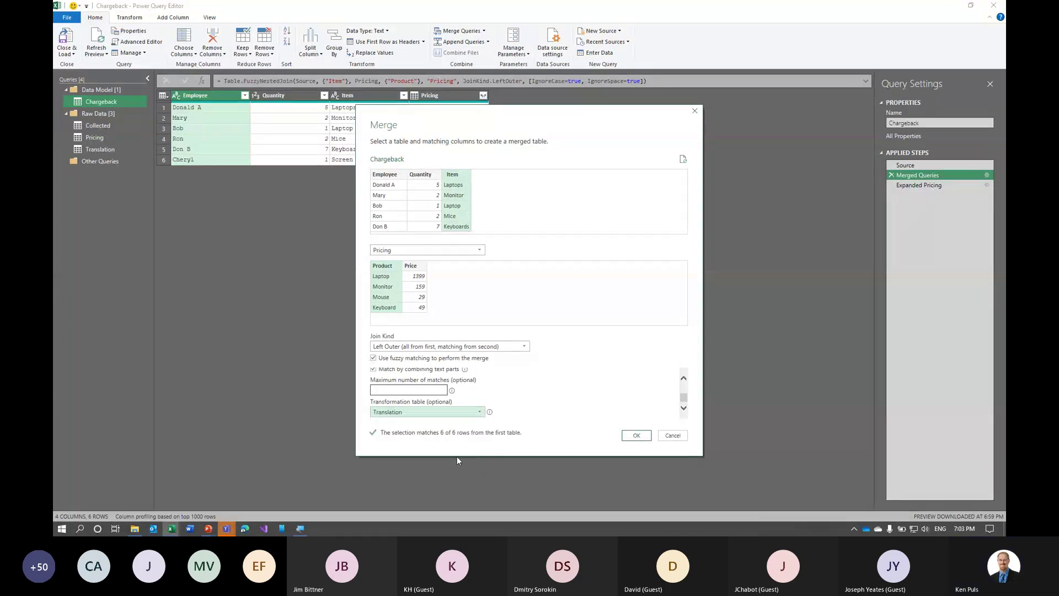
pyautogui.click(637, 436)
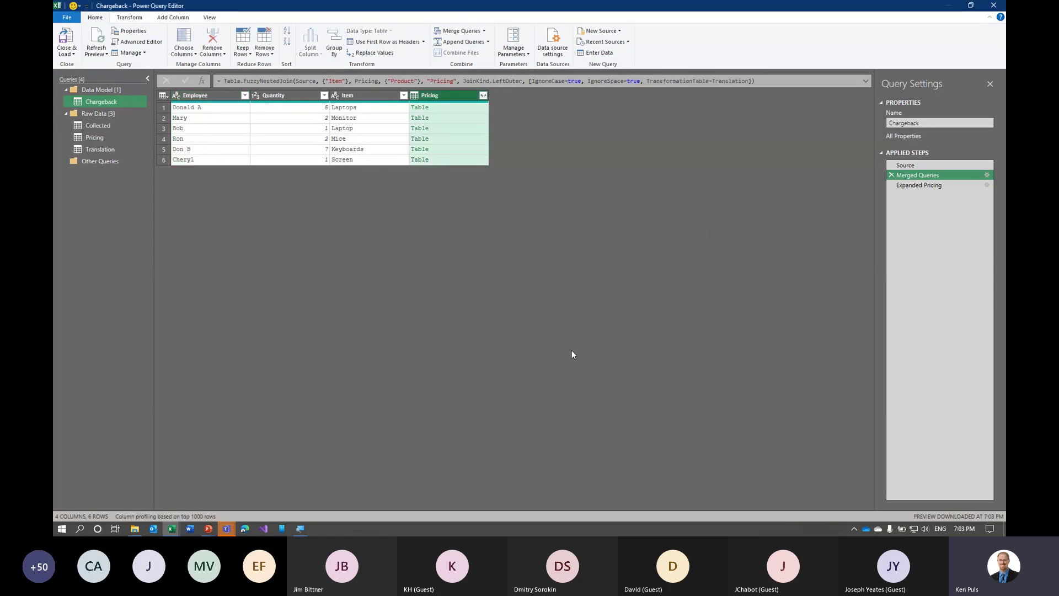
# Enlarge the query editor's display and view the merge settings at that zoom without changing them
pyautogui.hotkey('ctrl', 'shift', '+')
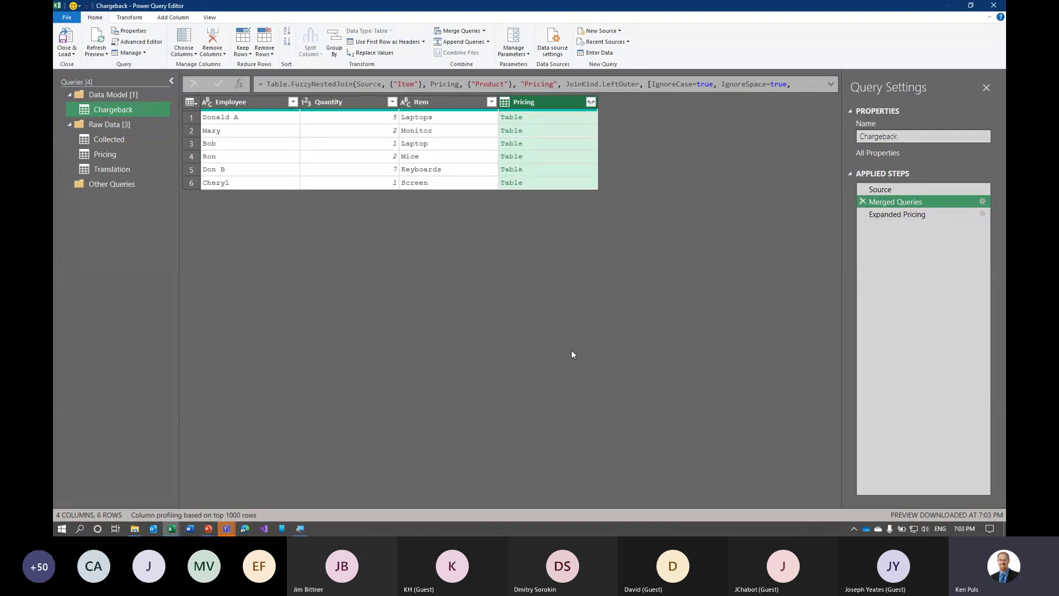
pyautogui.hotkey('ctrl', 'shift', '+')
pyautogui.hotkey('ctrl', 'shift', '-')
pyautogui.click(983, 201)
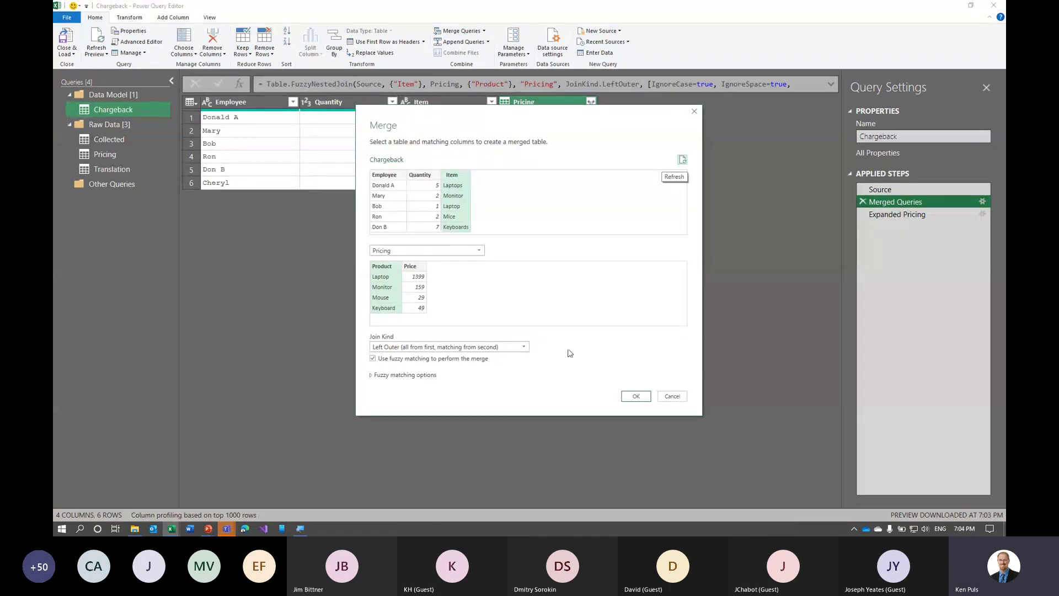
pyautogui.click(672, 397)
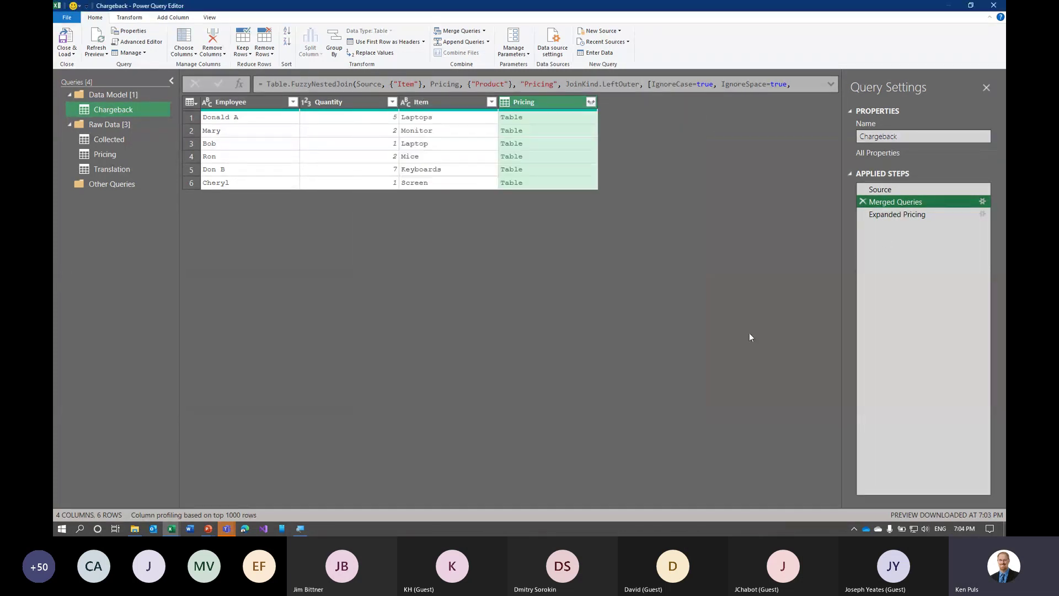
# Check the matches in the Expanded Pricing step and load the updated queries back to the workbook
pyautogui.click(897, 215)
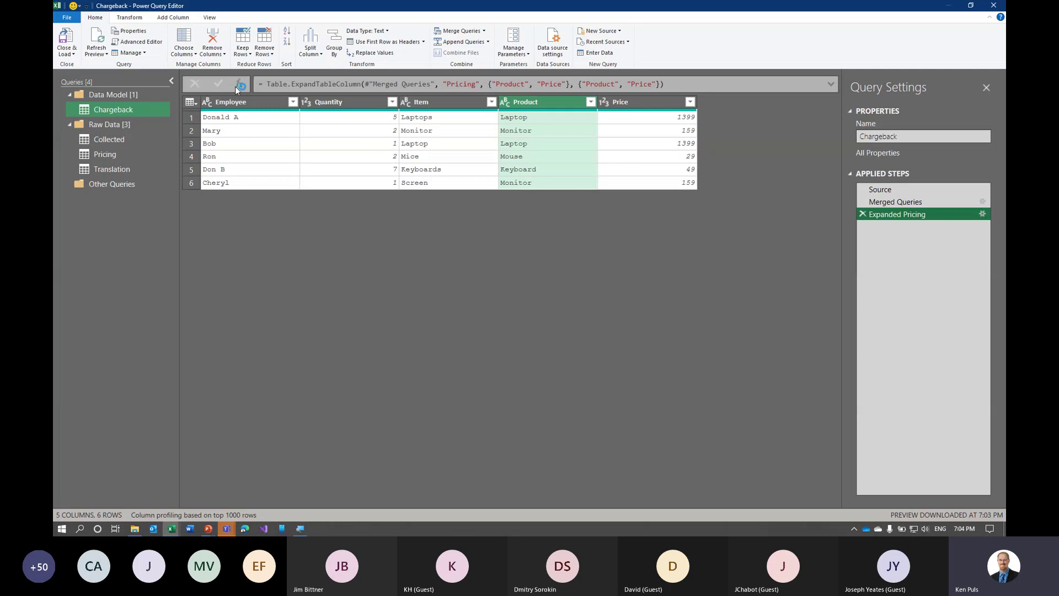
pyautogui.click(67, 39)
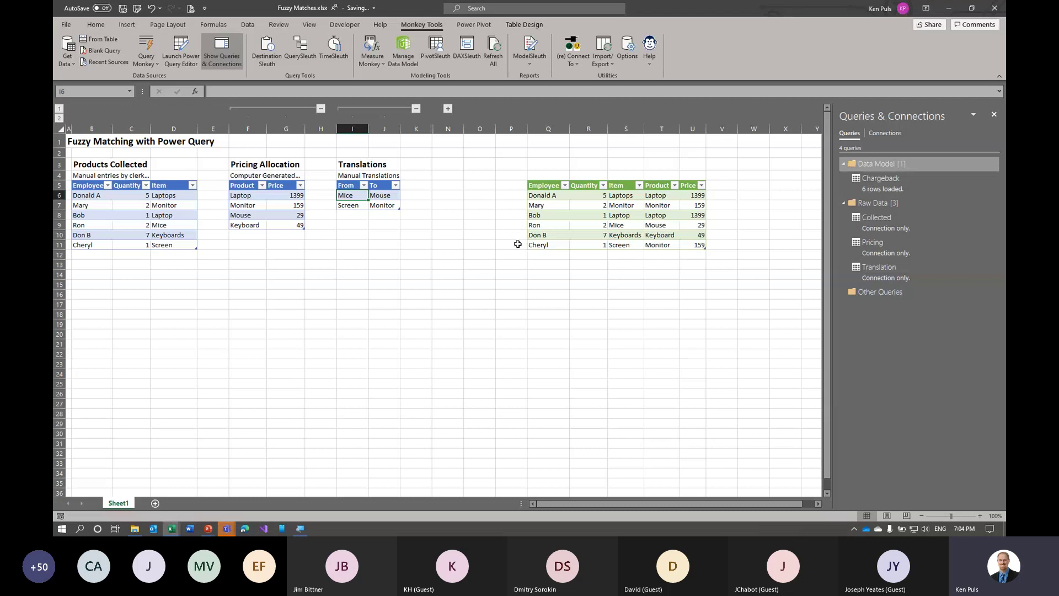
# Reveal the collapsed Employee Dept table and delete the blank columns O and P before the Chargeback output
pyautogui.click(448, 109)
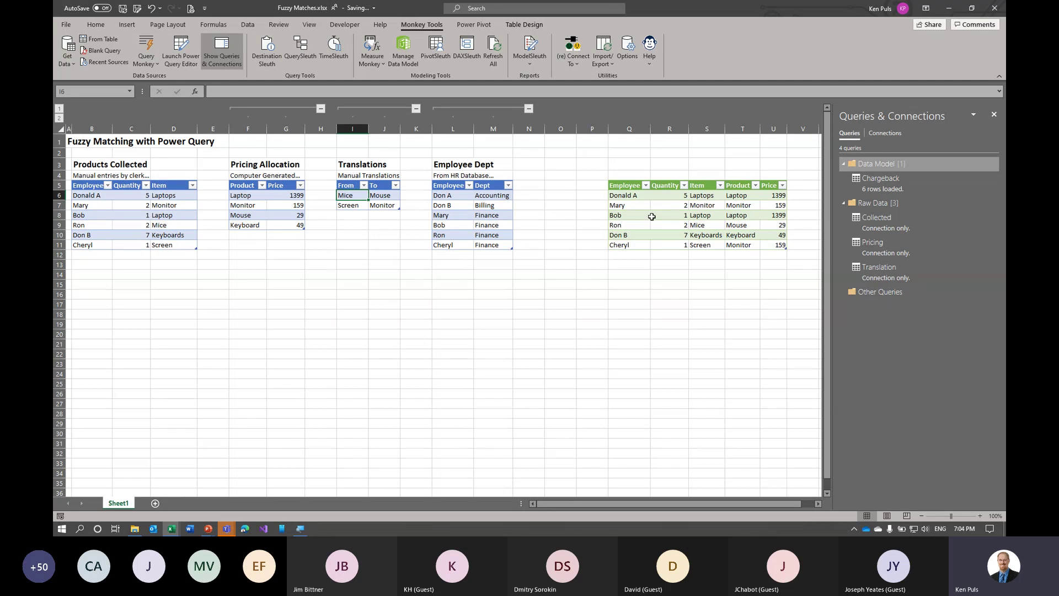
pyautogui.moveTo(566, 130); pyautogui.dragTo(580, 131)
pyautogui.rightClick(581, 131)
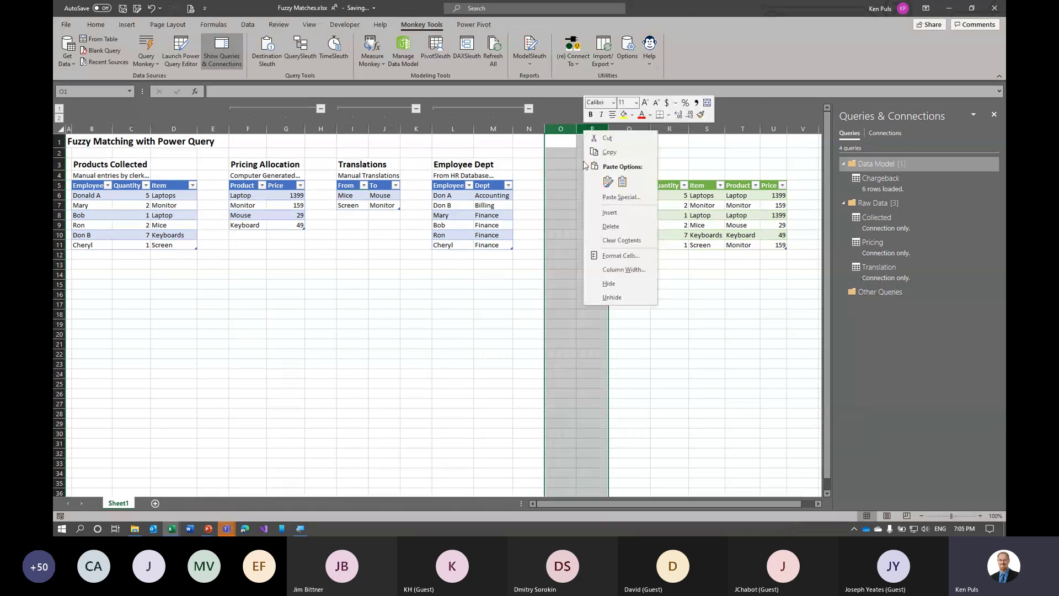
pyautogui.click(591, 222)
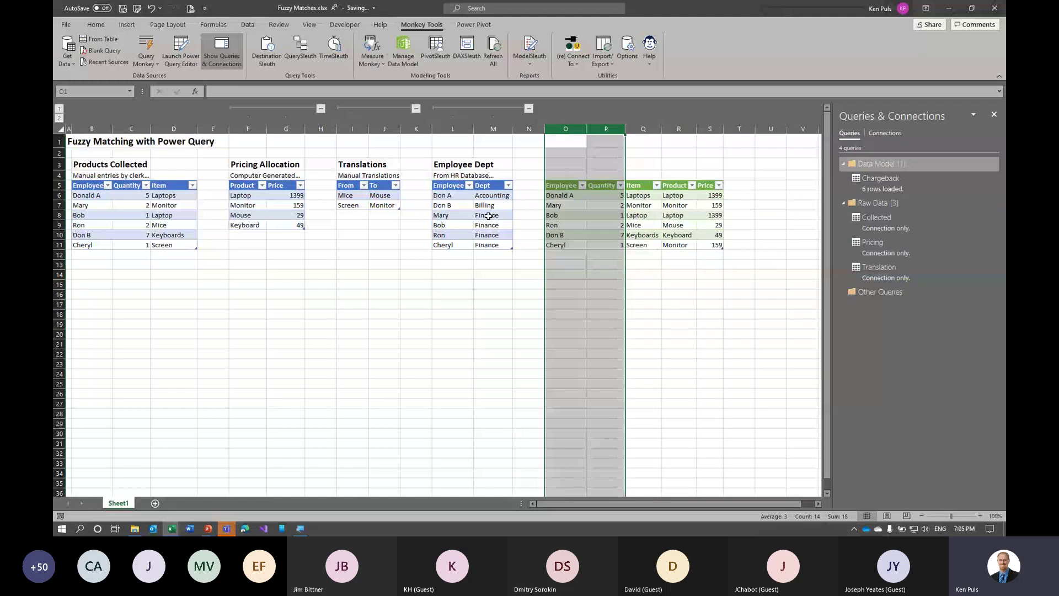
# Create the Depts query from the Employee Dept table and move it into the Raw Data group
pyautogui.click(463, 196)
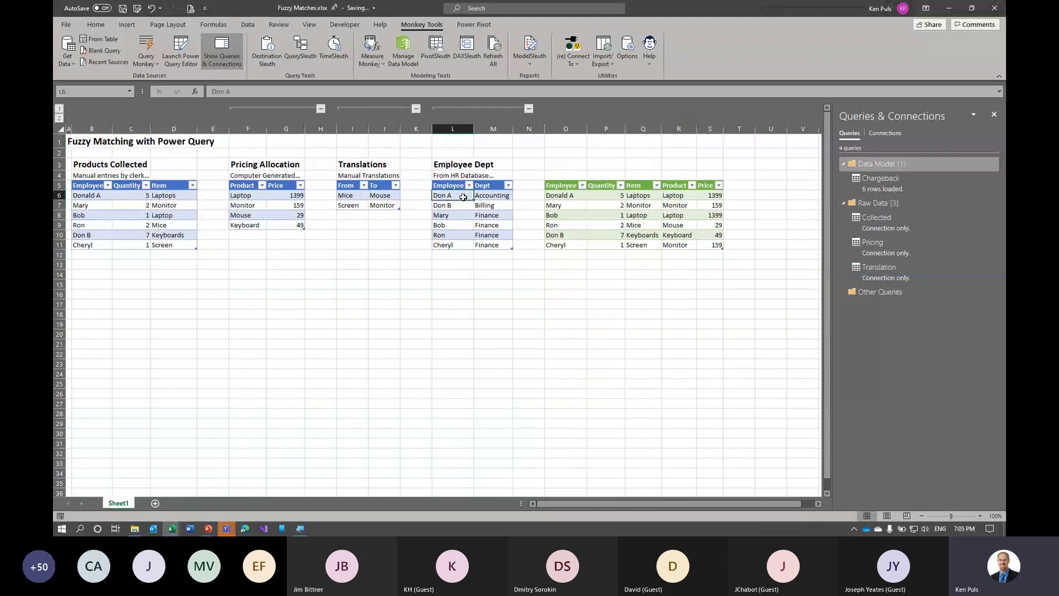
pyautogui.click(550, 195)
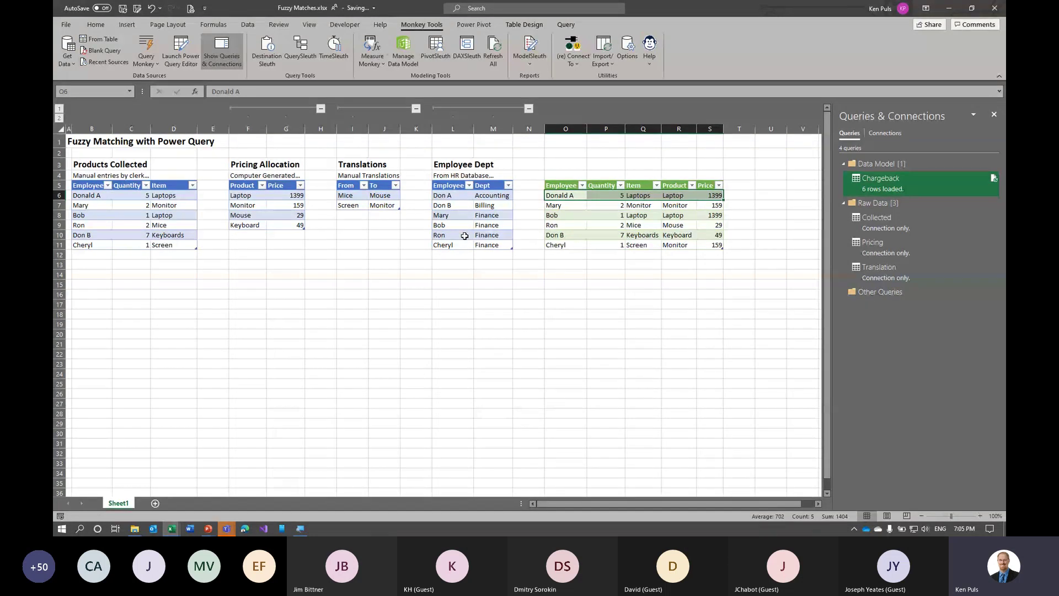
pyautogui.click(459, 208)
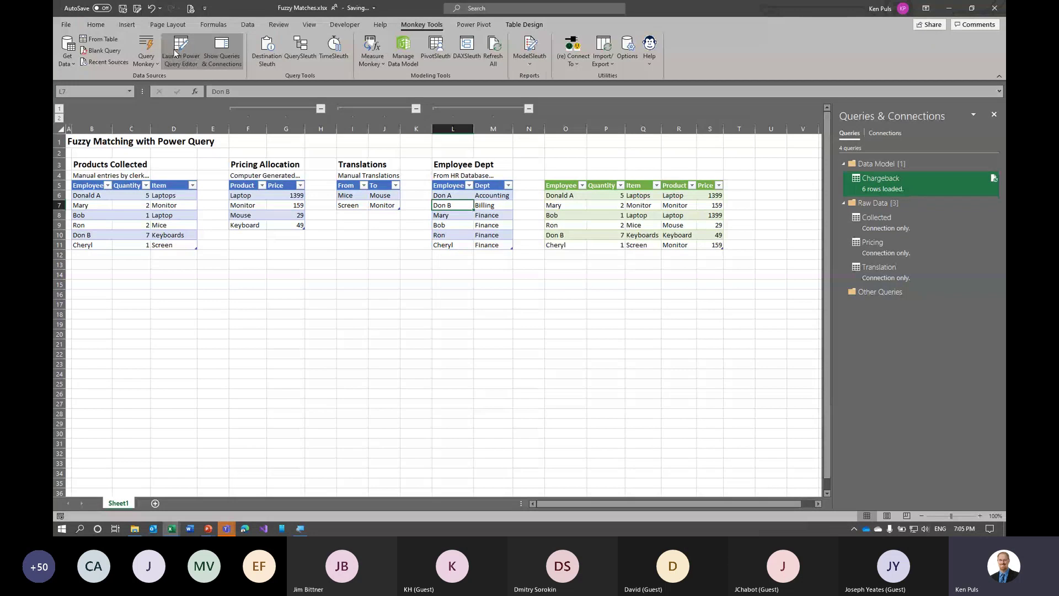
pyautogui.click(113, 39)
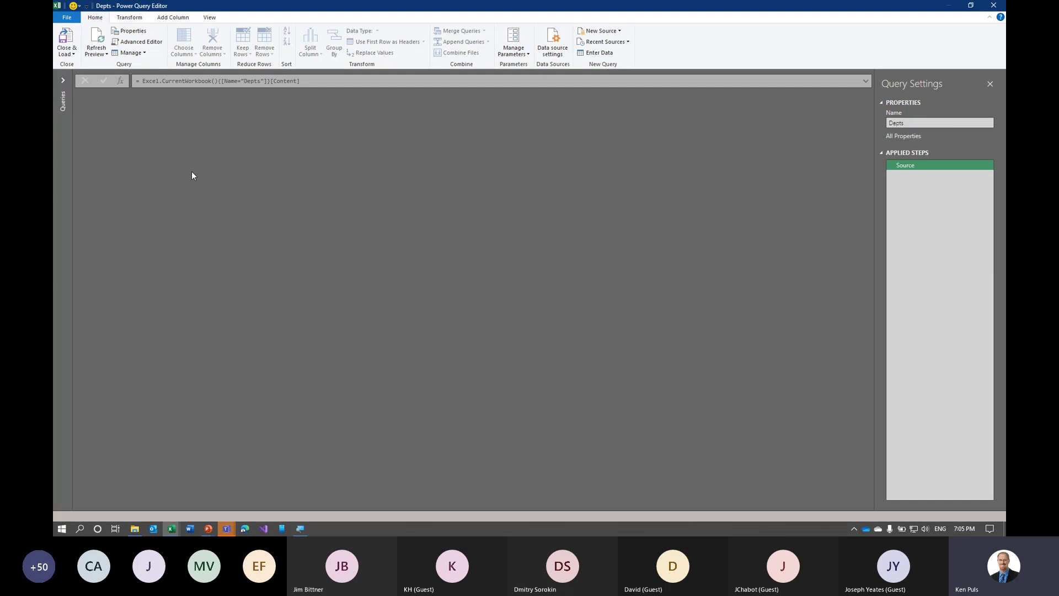
pyautogui.click(63, 102)
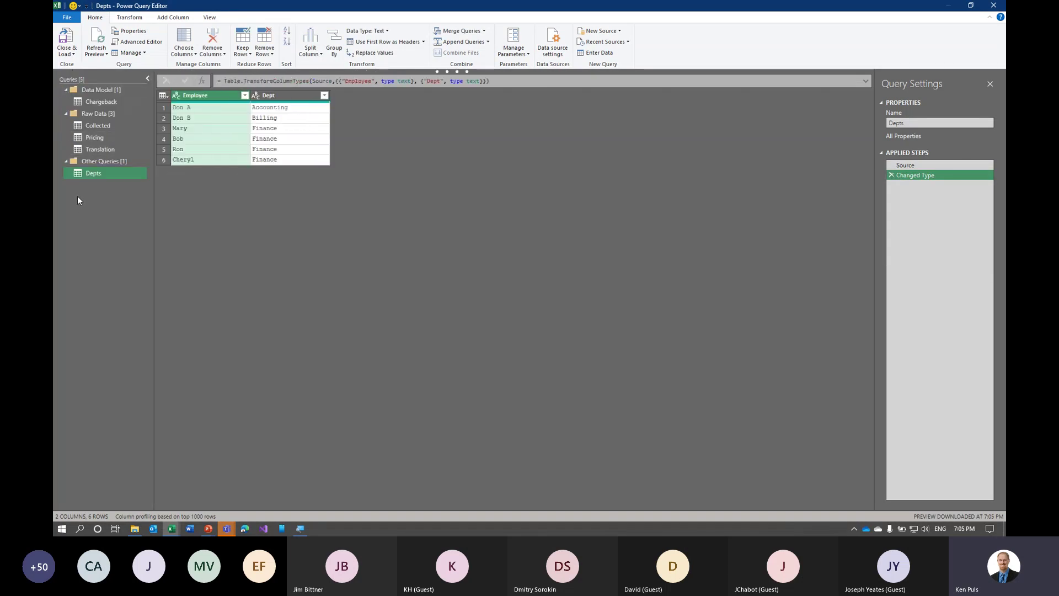
pyautogui.moveTo(91, 174); pyautogui.dragTo(98, 117)
# Merge Depts into the Chargeback query on the Employee columns, using a Left Outer join with fuzzy matching
pyautogui.click(100, 103)
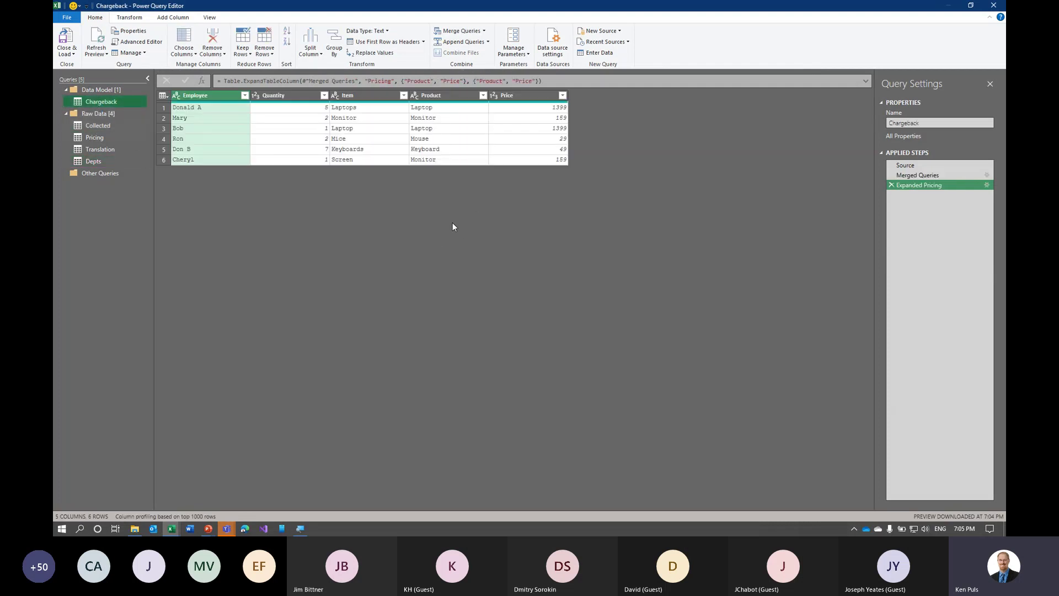
pyautogui.click(463, 34)
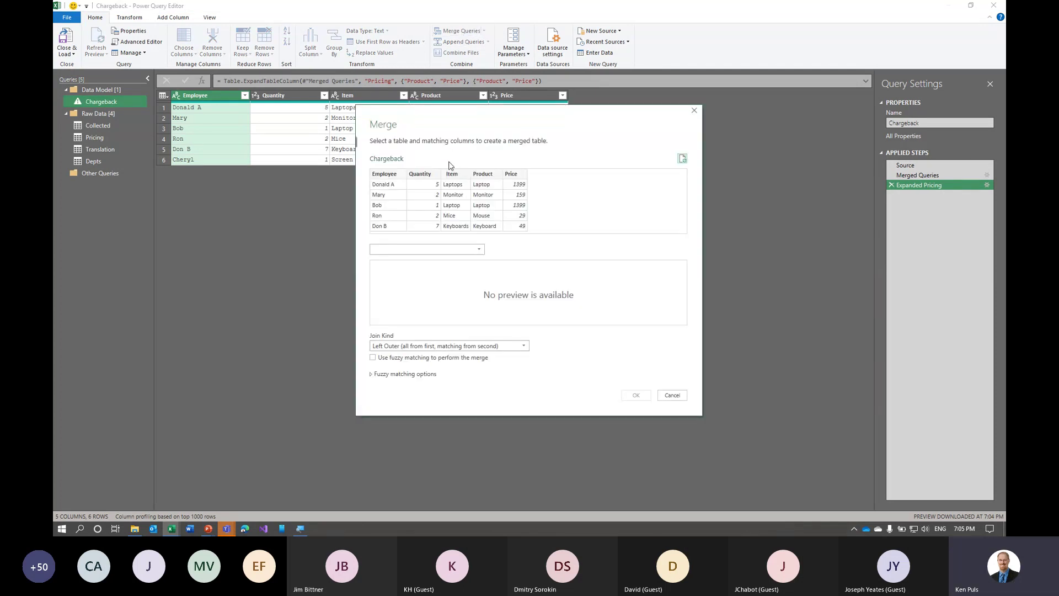
pyautogui.click(473, 252)
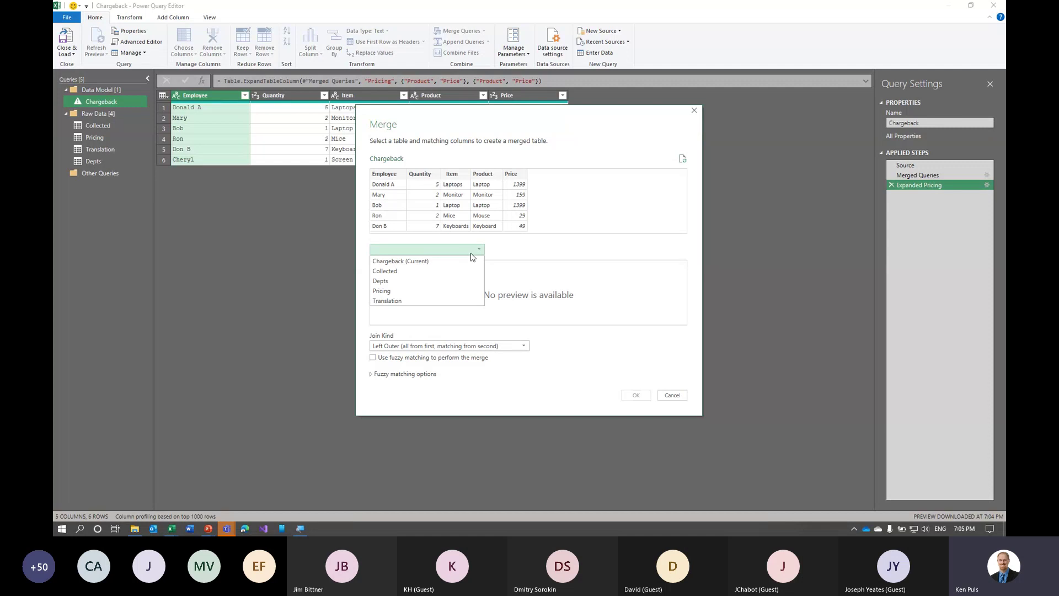
pyautogui.click(430, 281)
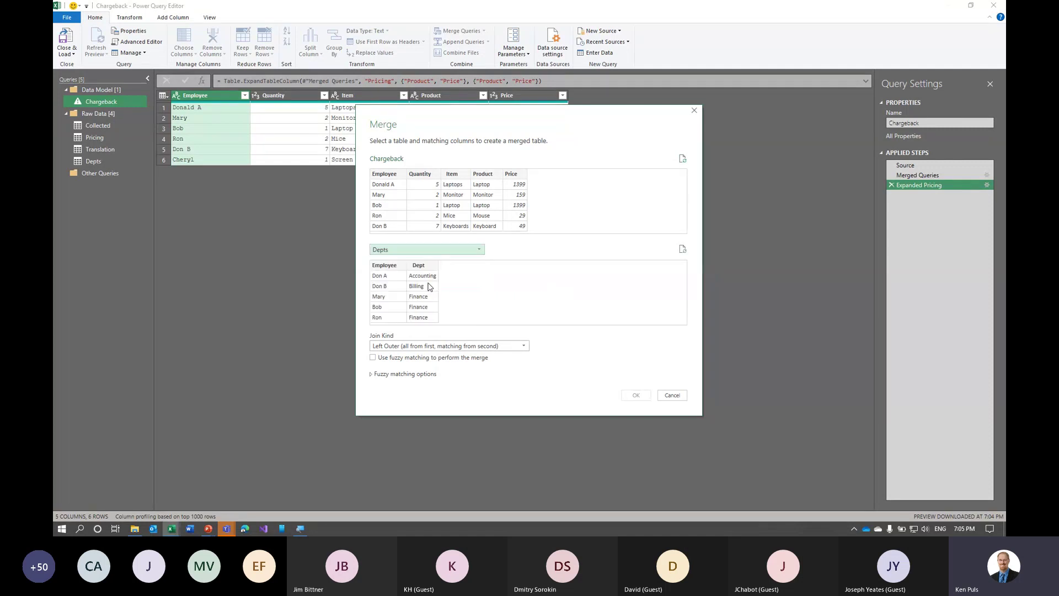
pyautogui.click(383, 266)
pyautogui.click(397, 176)
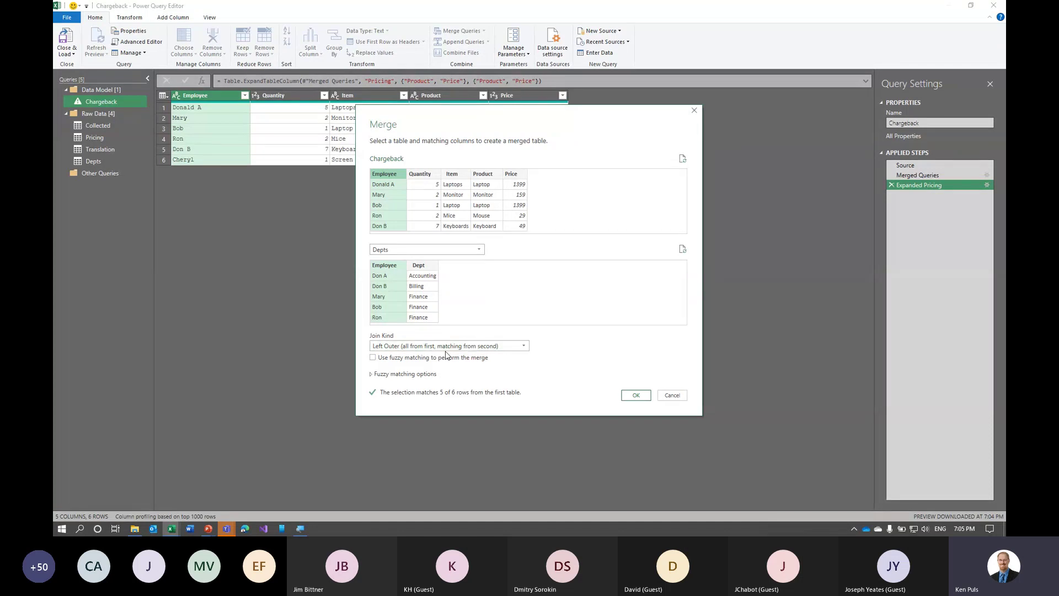
pyautogui.click(374, 358)
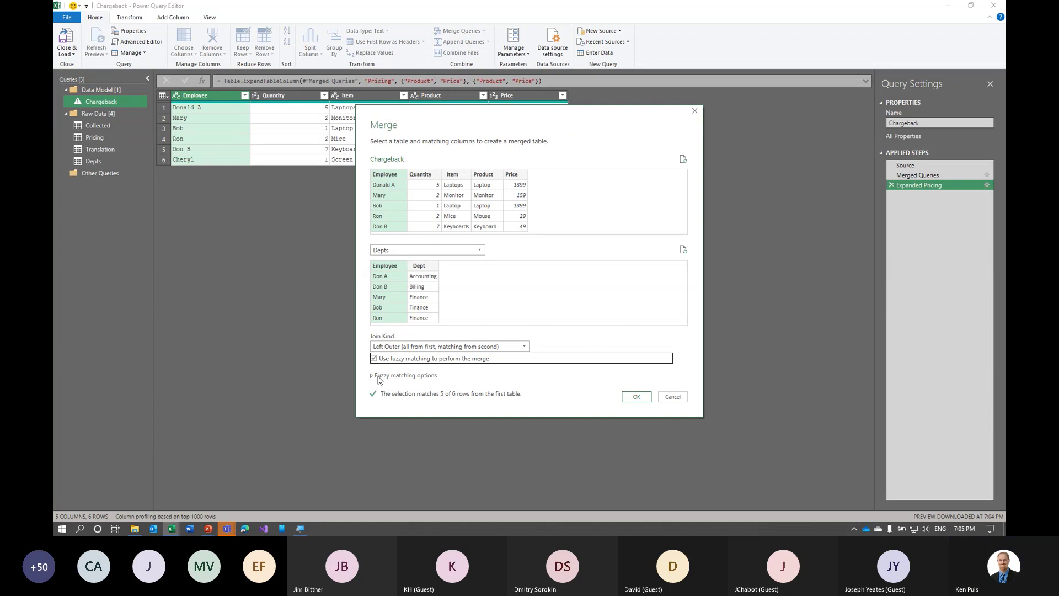
pyautogui.click(629, 395)
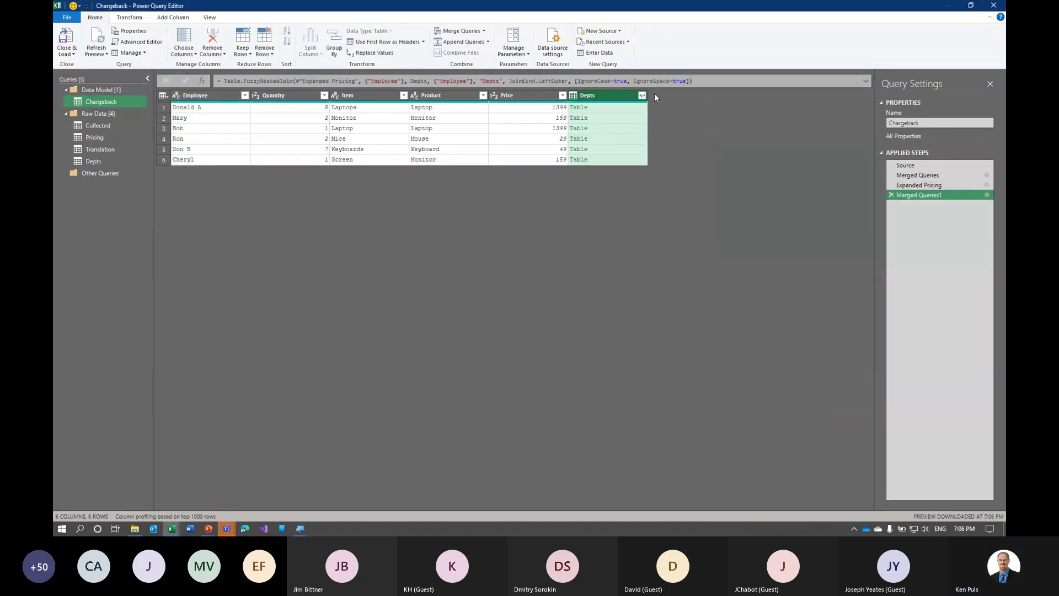
# Expand the Depts column into its Employee and Dept fields without the original column name as prefix
pyautogui.click(643, 95)
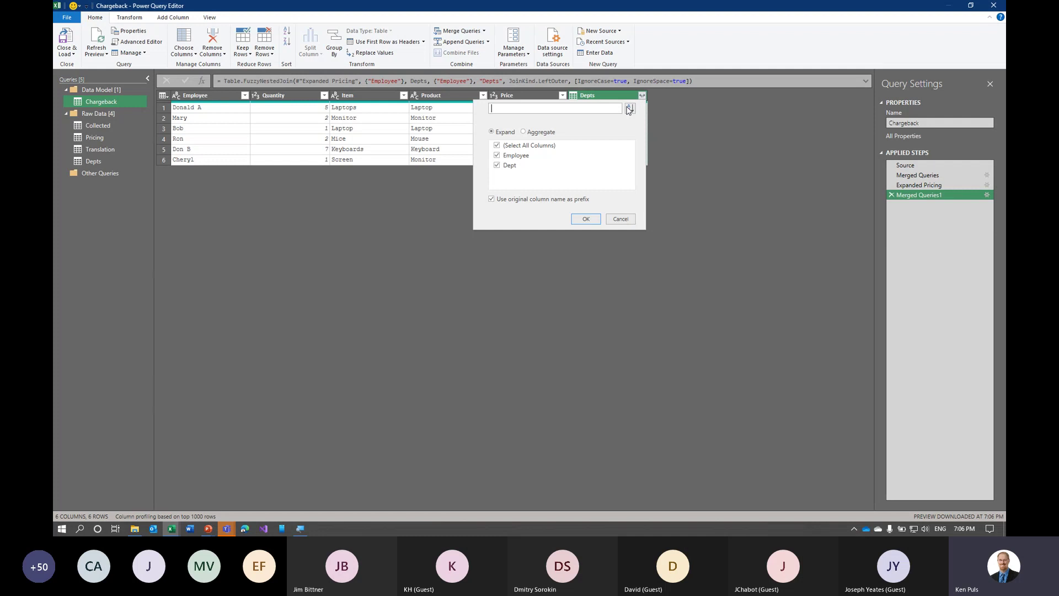
pyautogui.click(494, 202)
pyautogui.click(585, 221)
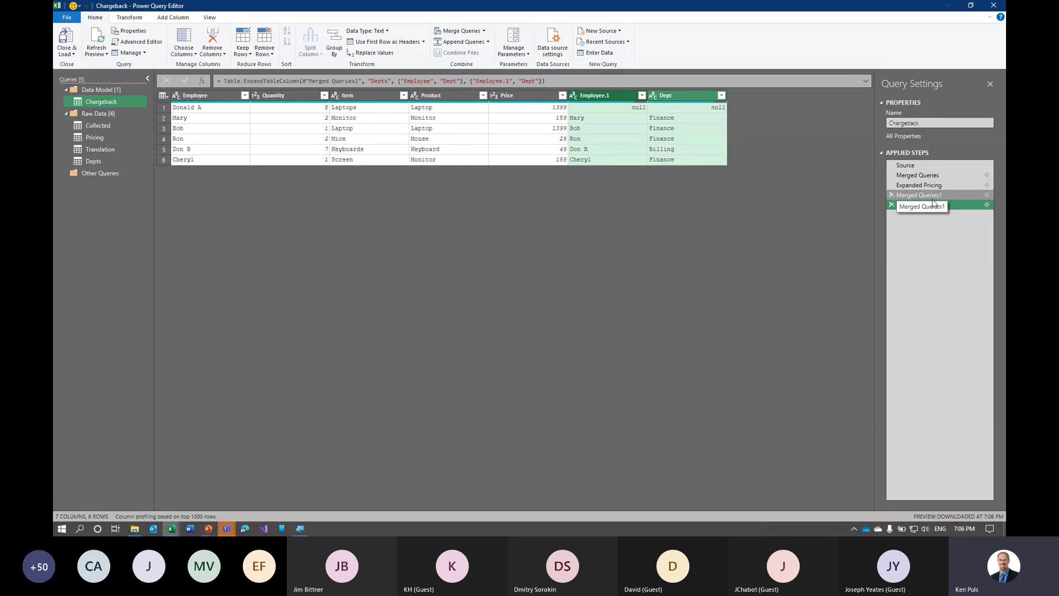
# Edit the Merged Queries1 step to set the fuzzy matching similarity threshold to 0.5
pyautogui.click(978, 196)
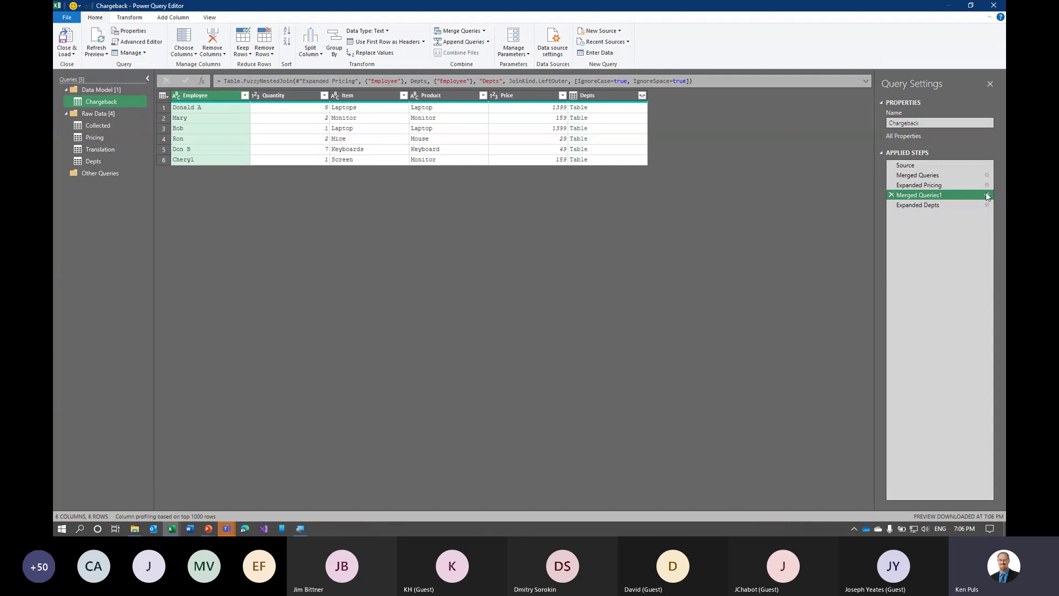
pyautogui.click(988, 195)
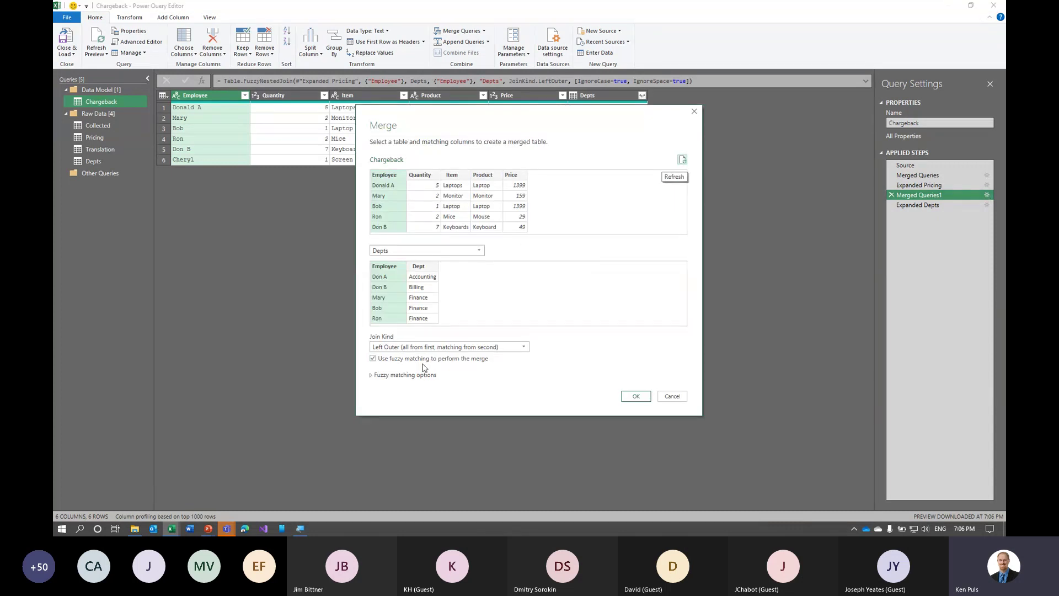
pyautogui.click(372, 376)
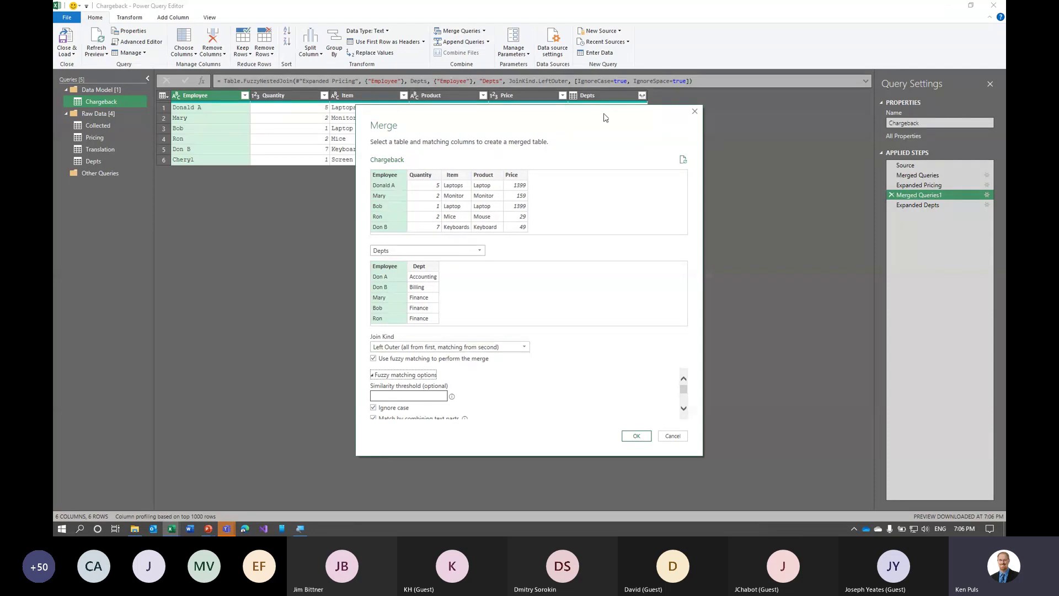
pyautogui.moveTo(603, 120); pyautogui.dragTo(620, 46)
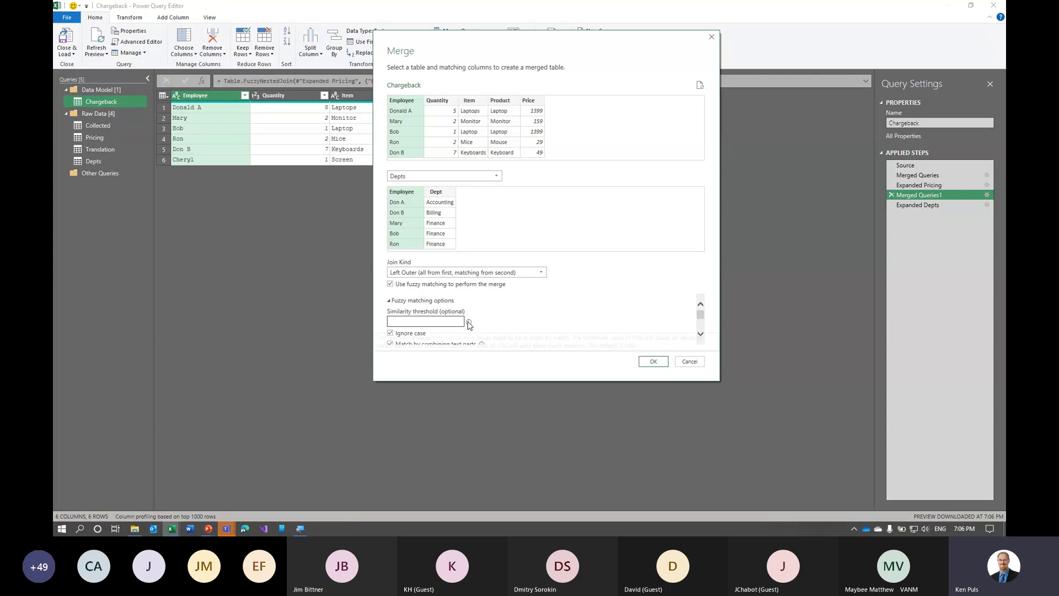
pyautogui.moveTo(469, 324)
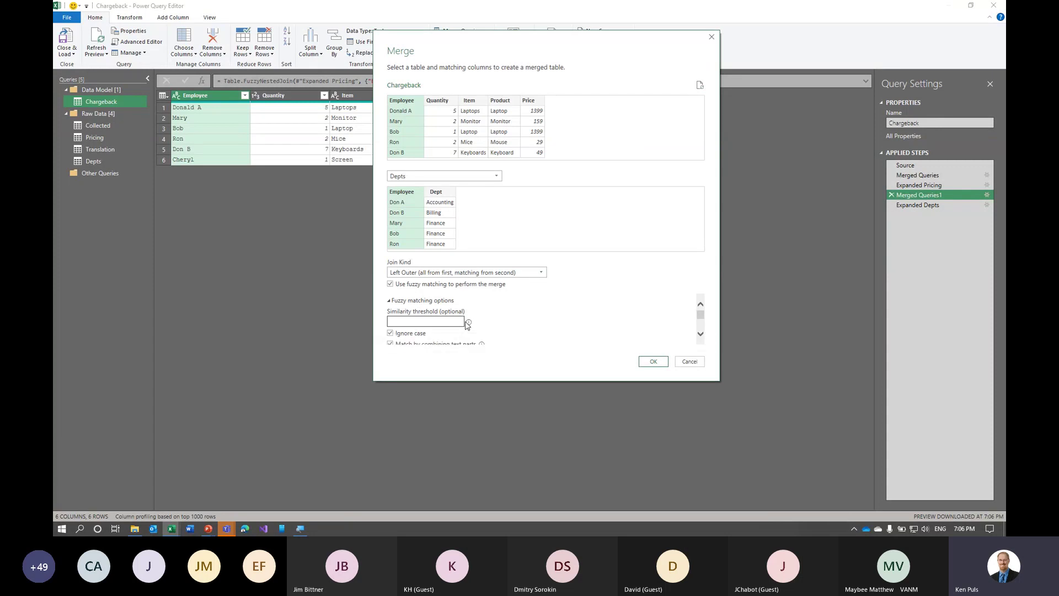
pyautogui.click(441, 323)
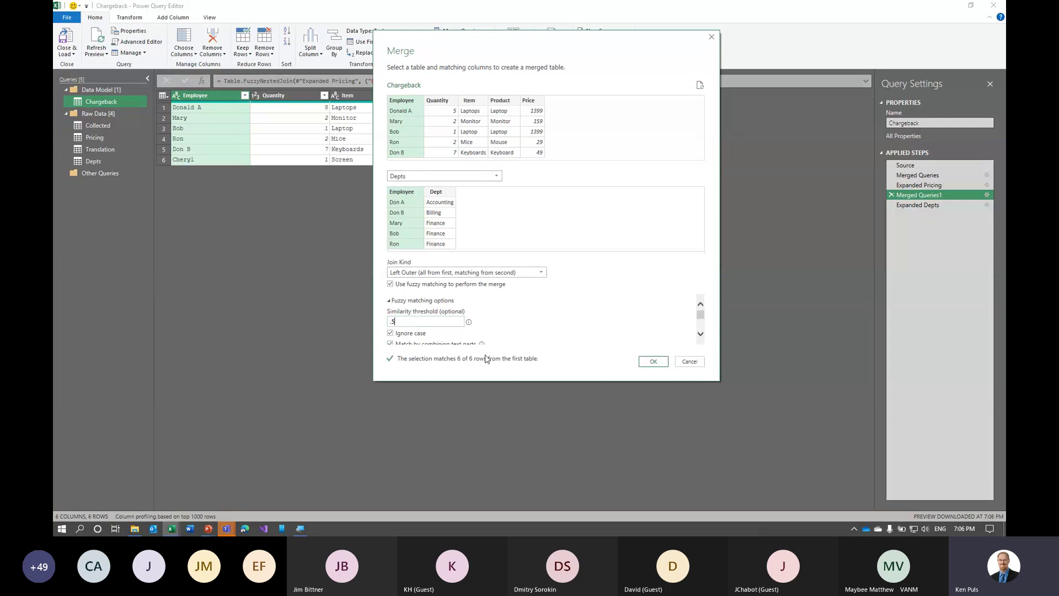
pyautogui.click(655, 364)
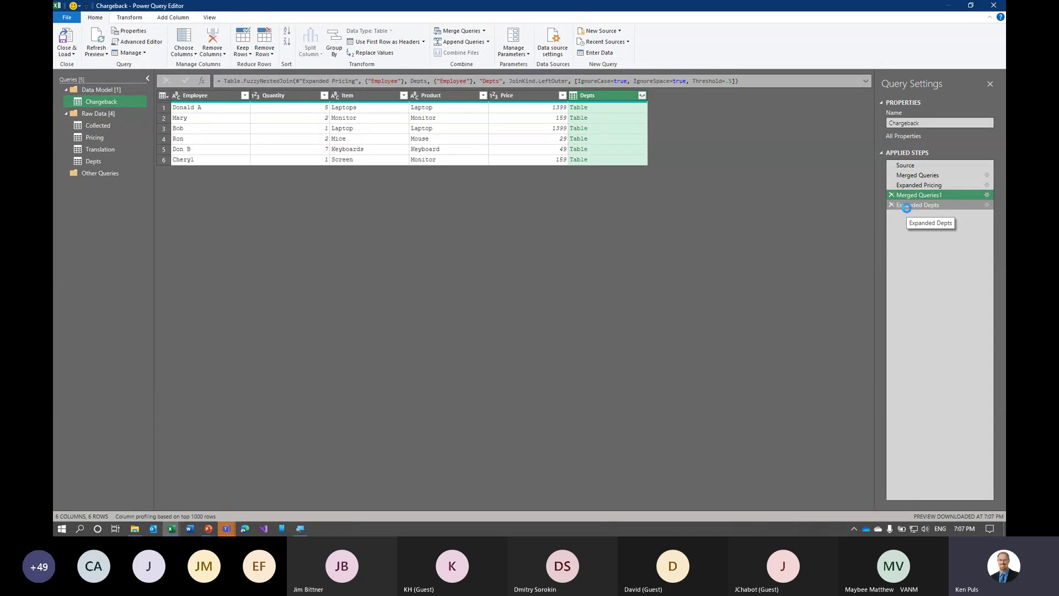
# Check the employee matches in the Expanded Depts step and review the merge's similarity threshold without changing it
pyautogui.click(907, 206)
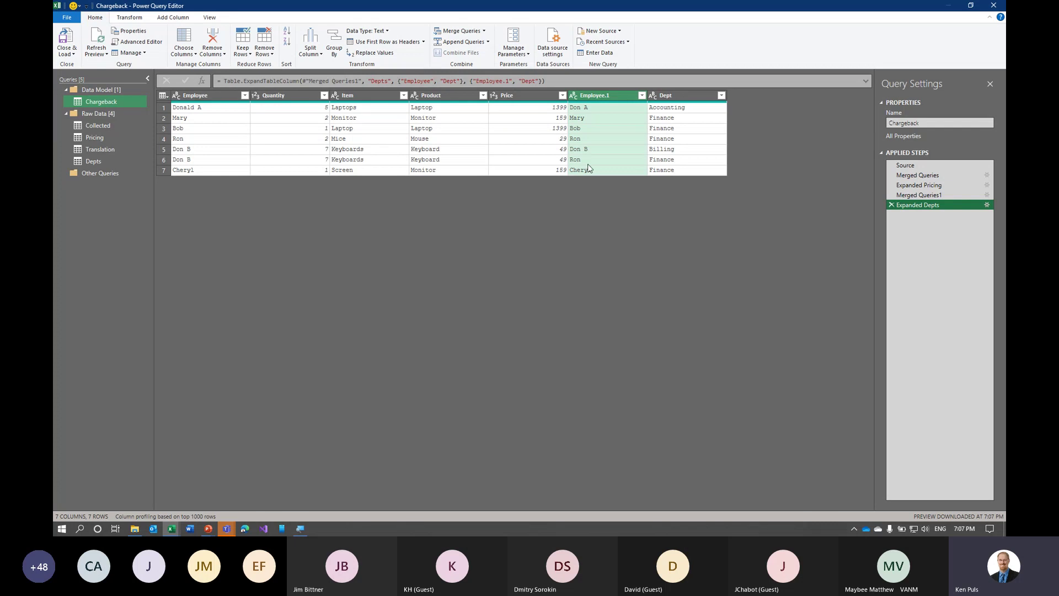
pyautogui.click(949, 195)
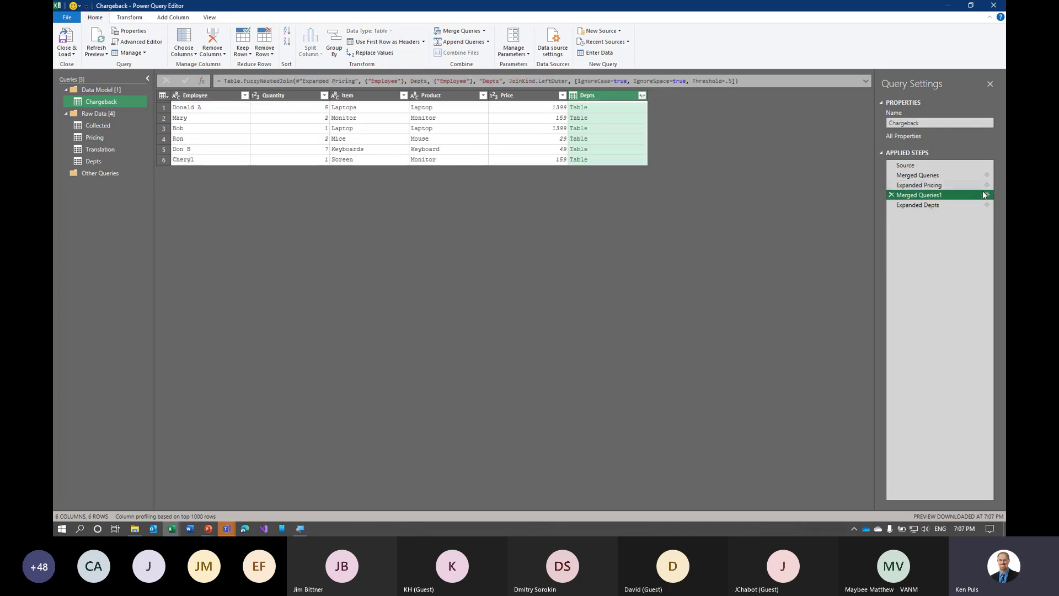
pyautogui.click(987, 195)
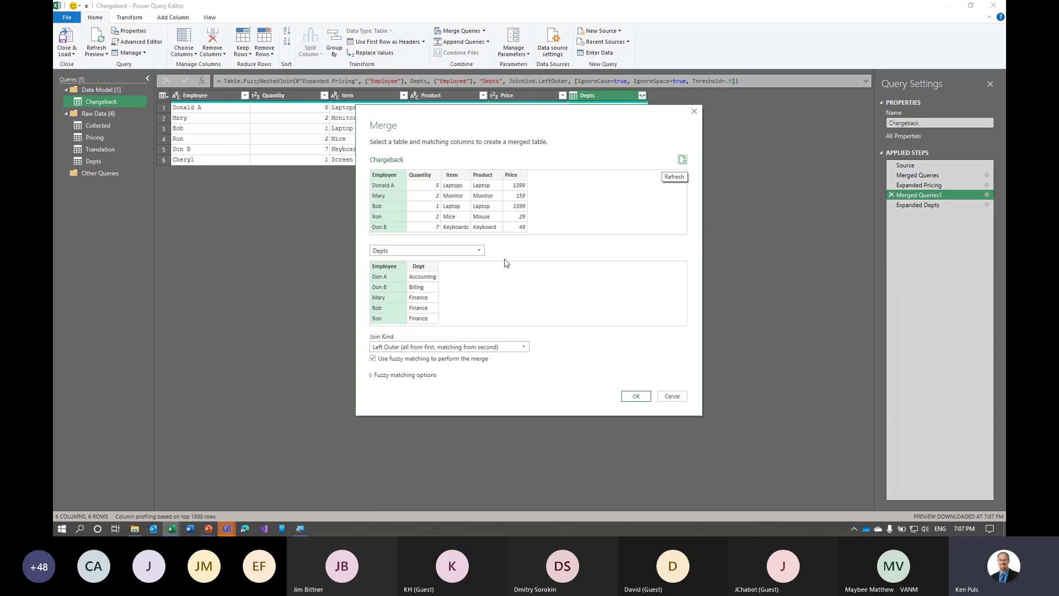
pyautogui.click(371, 375)
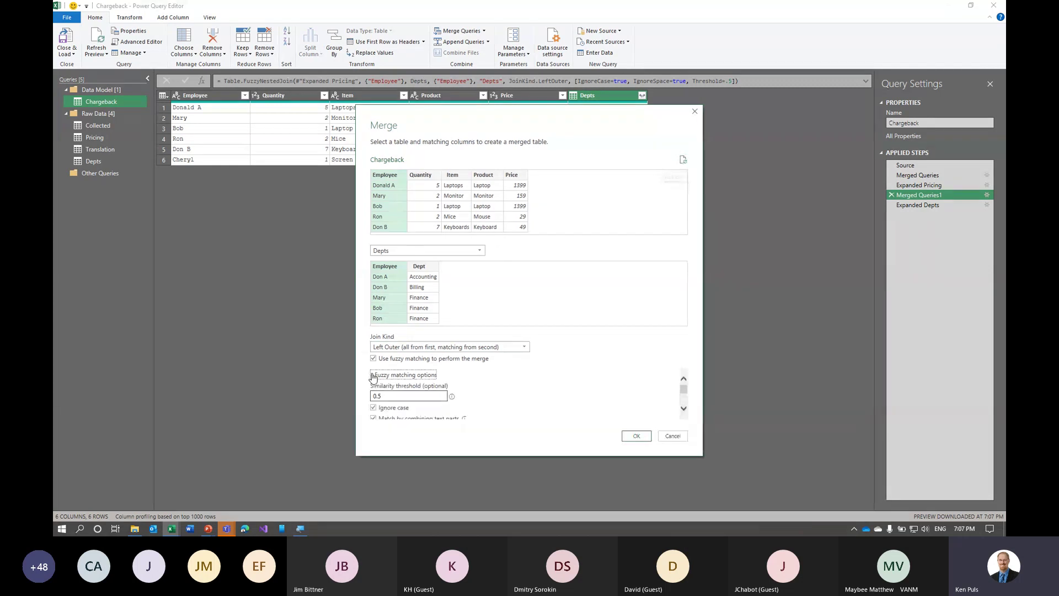
pyautogui.click(419, 393)
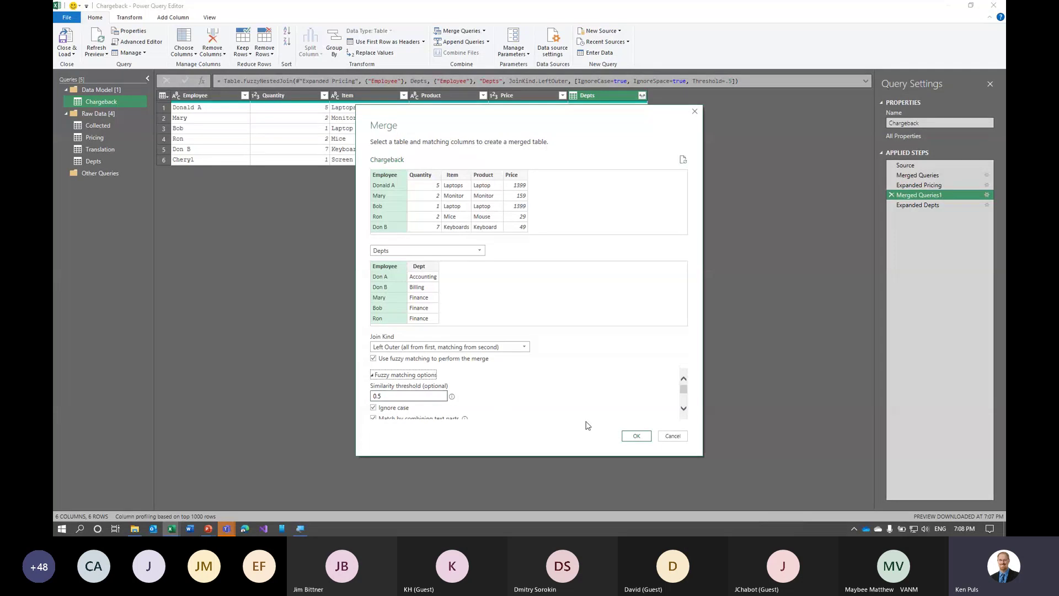
pyautogui.click(673, 437)
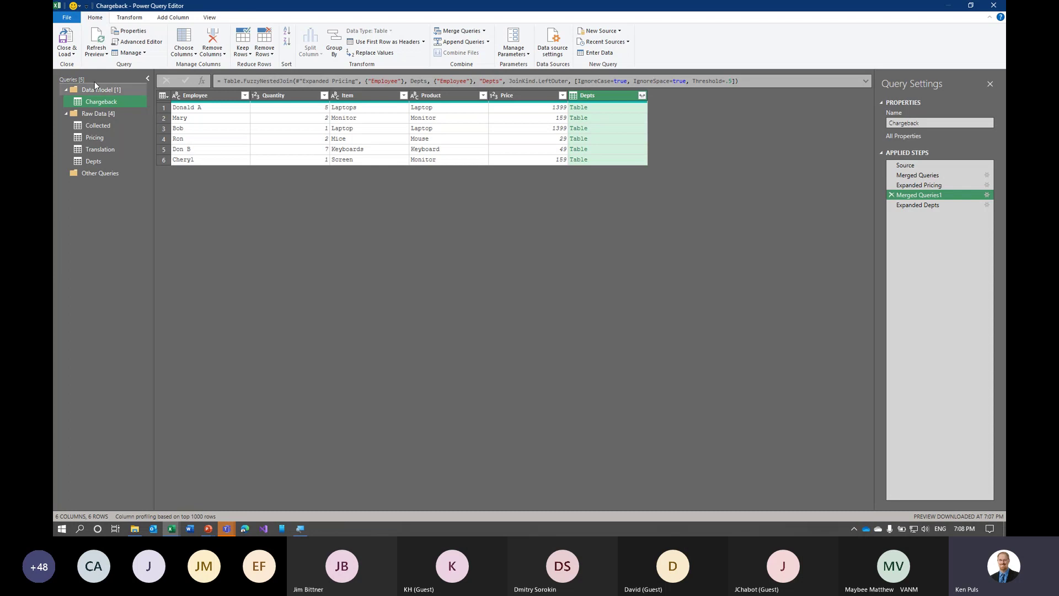
# Load the updated queries back to the workbook and examine the Keyboards rows in the Chargeback output
pyautogui.click(65, 37)
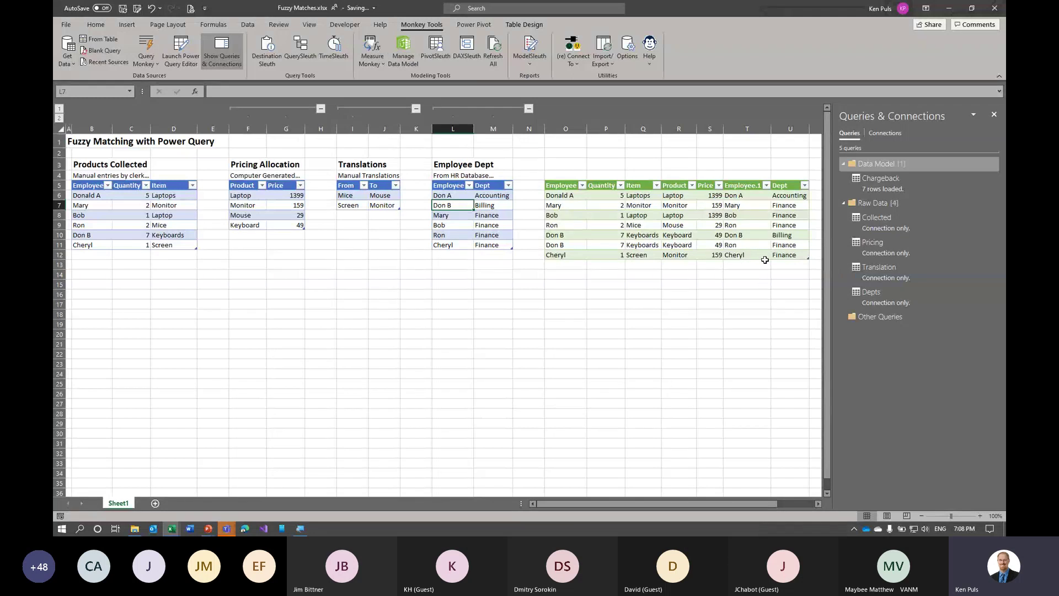
pyautogui.click(781, 238)
pyautogui.moveTo(782, 238); pyautogui.dragTo(558, 244)
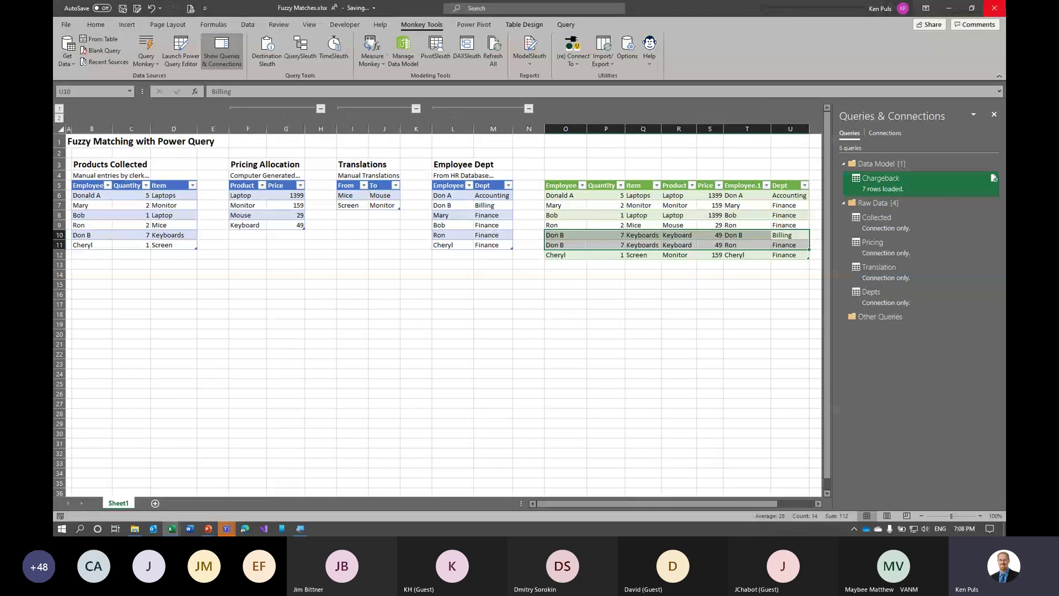
# Close the Fuzzy Matches workbook without saving and switch to the Merging Magic slide show in PowerPoint
pyautogui.click(998, 8)
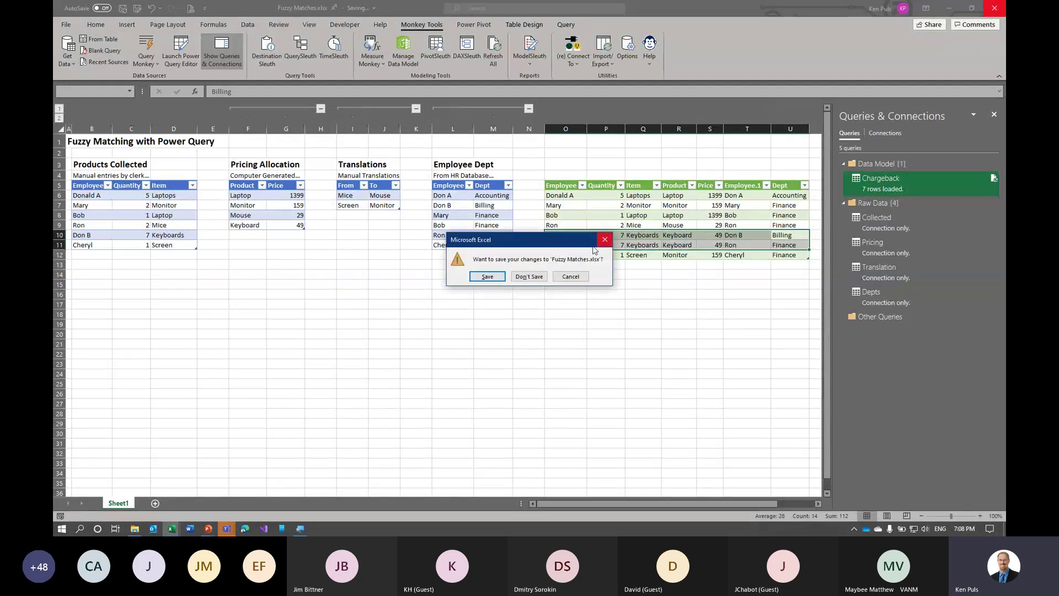
pyautogui.click(530, 276)
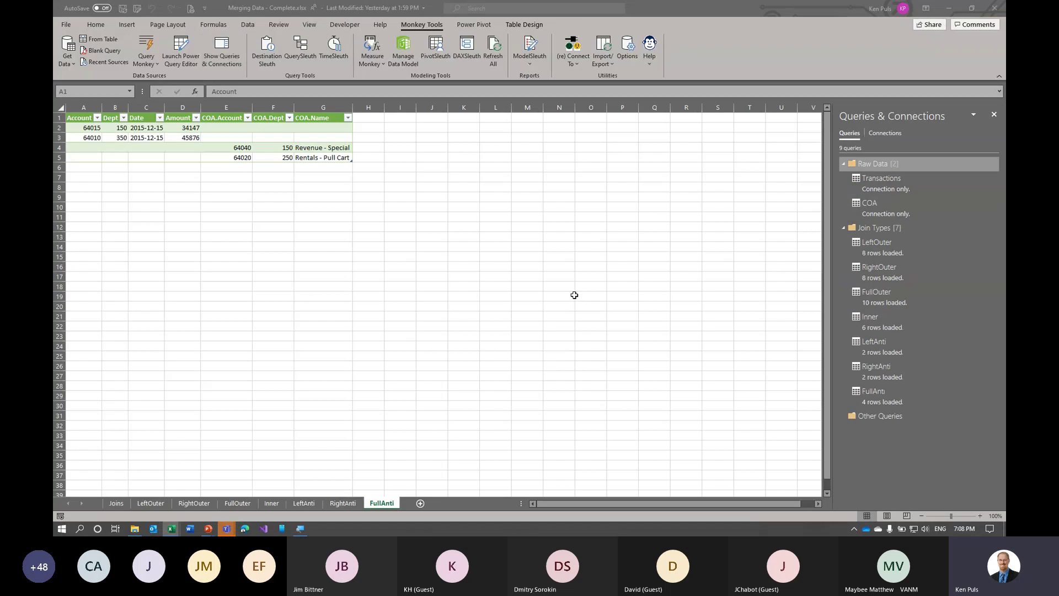
pyautogui.hotkey('alt', 'Tab')
pyautogui.press('Tab')
pyautogui.press('Tab')
pyautogui.press('Tab')
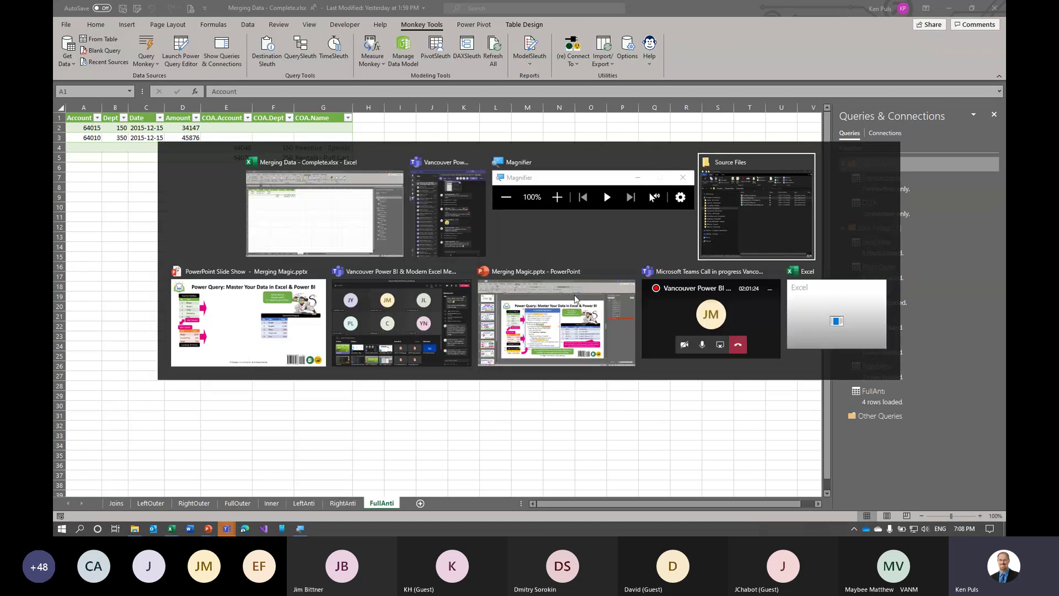
pyautogui.press('Right')
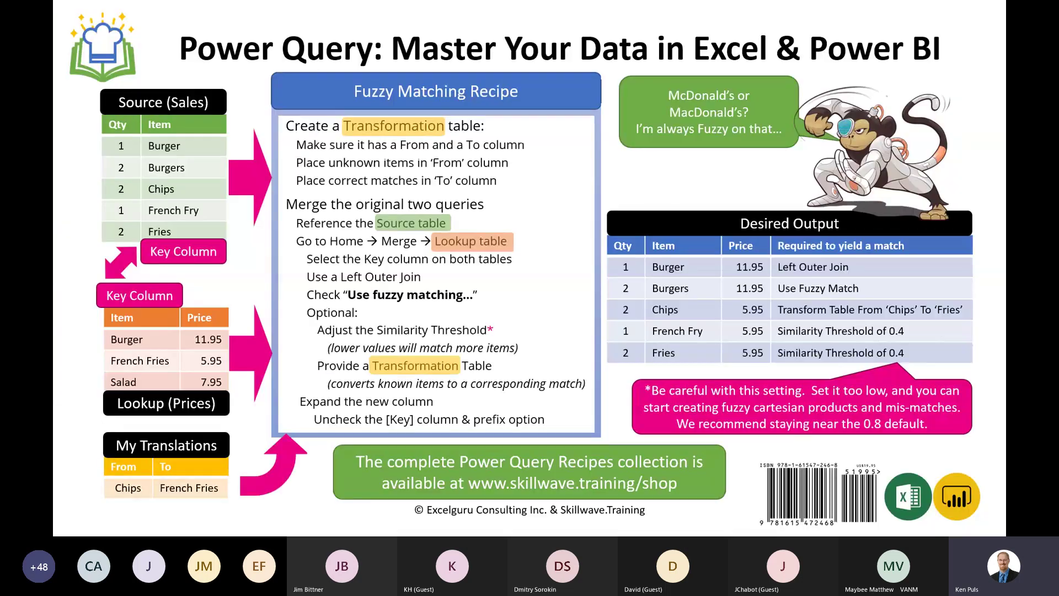
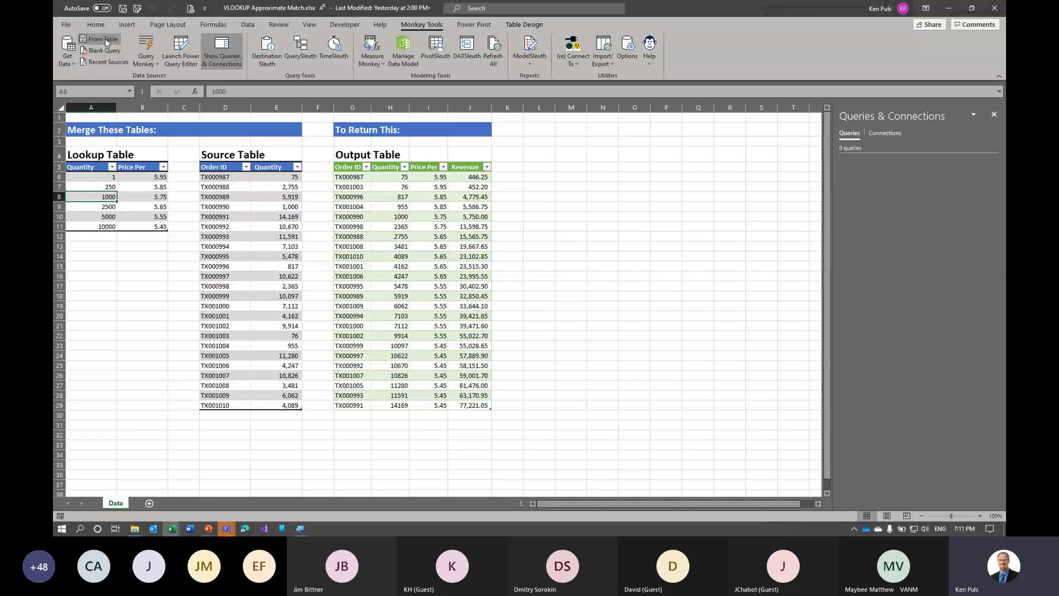
# Create a connection-only Power Query query from the Lookup Table of quantities and prices
pyautogui.click(107, 40)
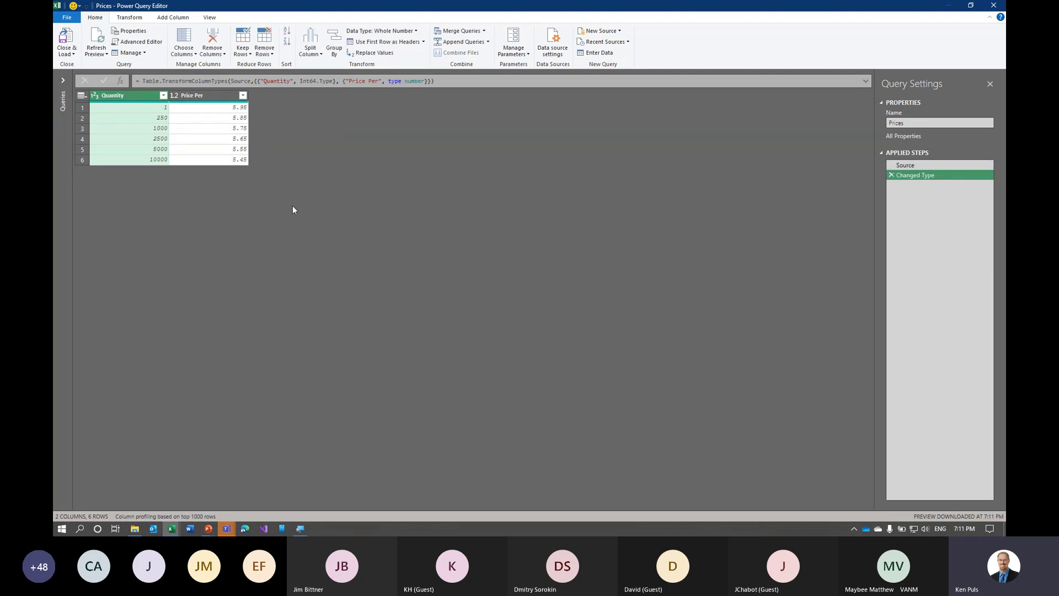
pyautogui.click(72, 40)
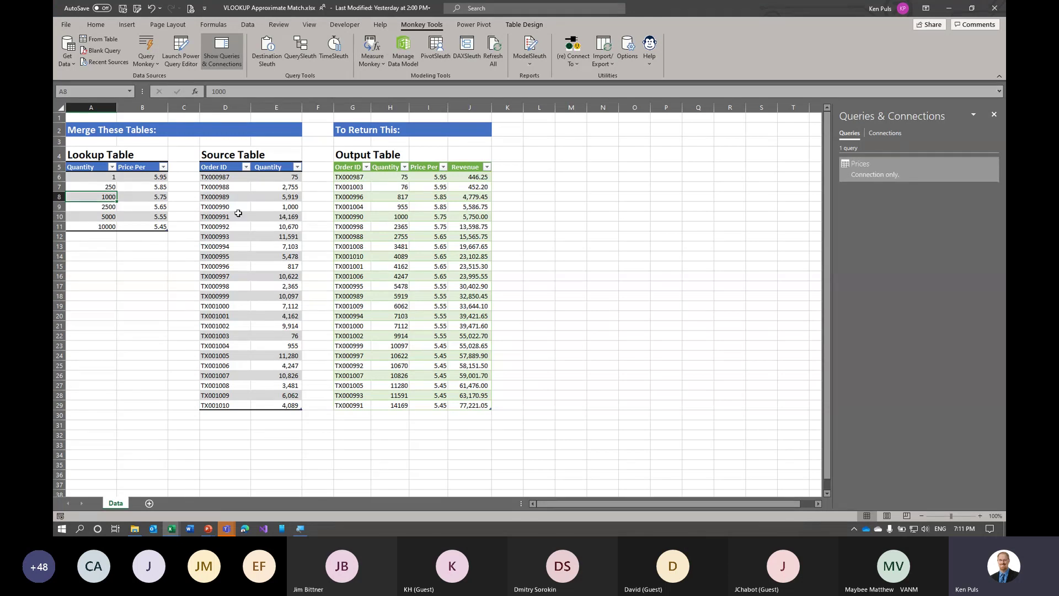
# Rename the Source Table's Quantity header to Units and load that table as a connection-only query
pyautogui.click(278, 166)
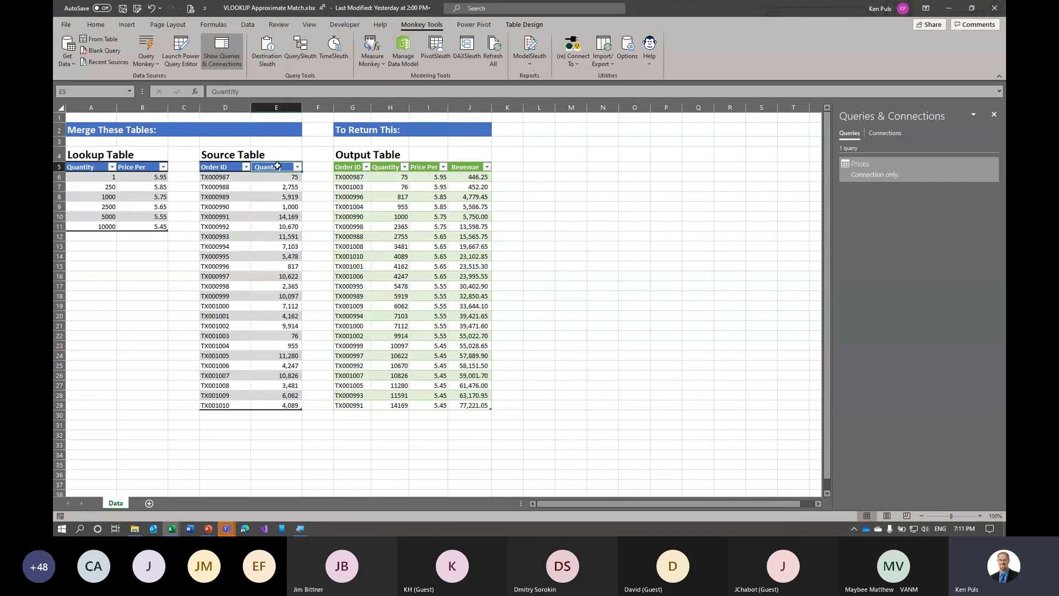
pyautogui.write('Units')
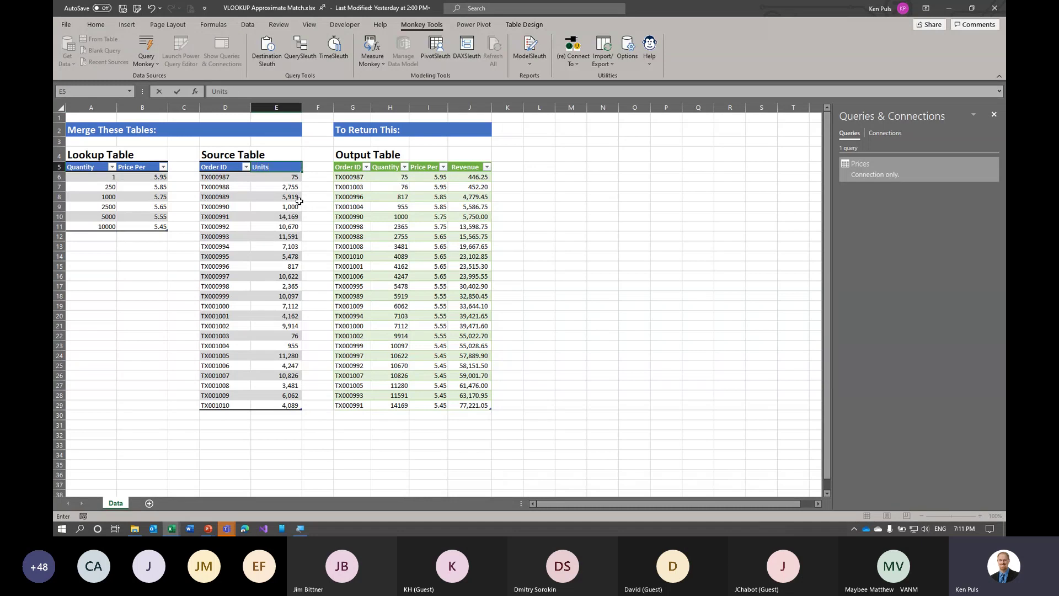
pyautogui.press('Return')
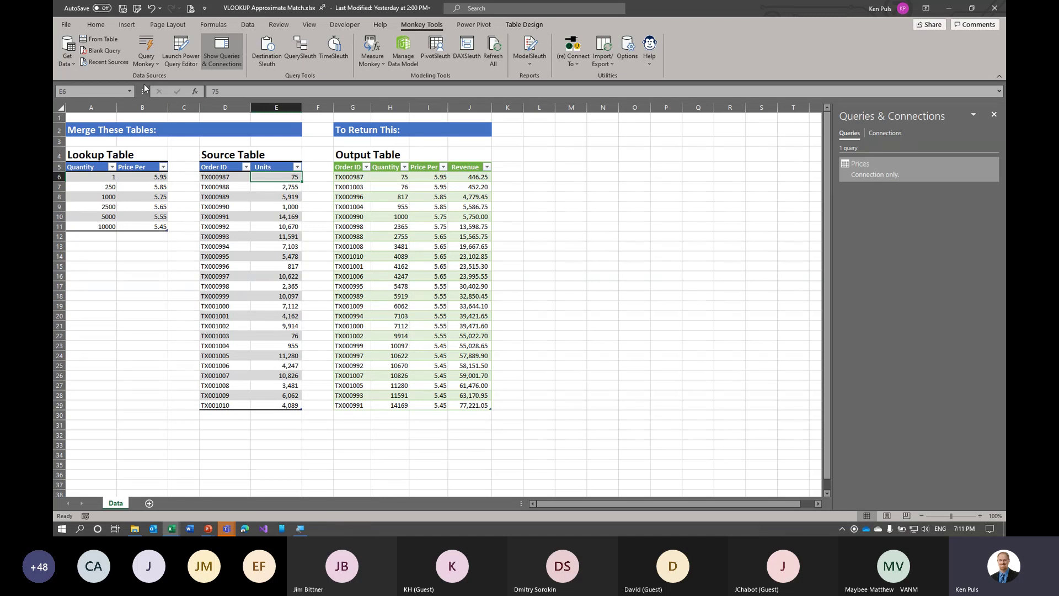
pyautogui.click(102, 41)
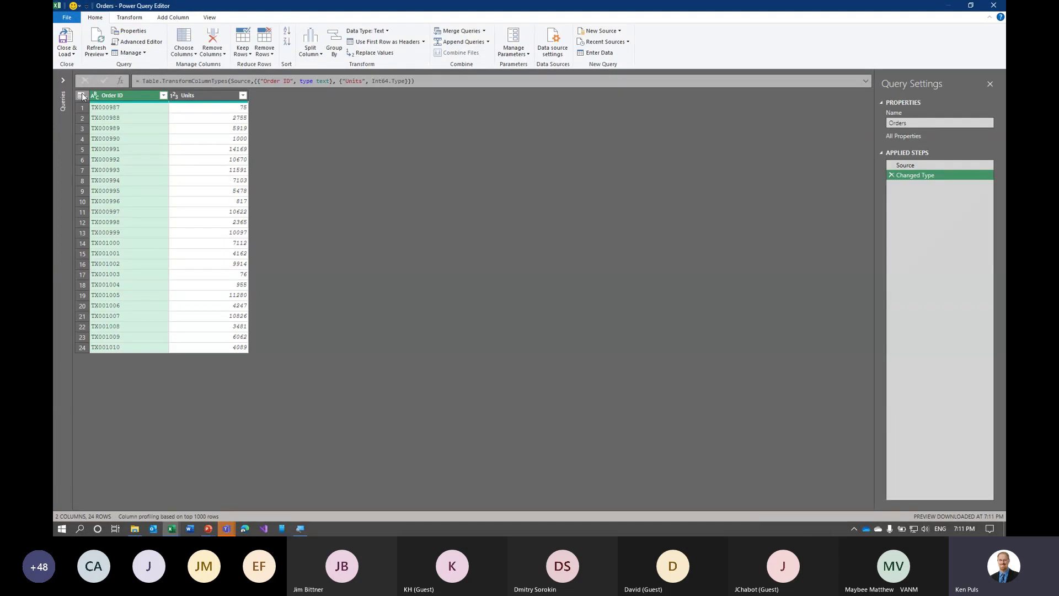
pyautogui.click(69, 44)
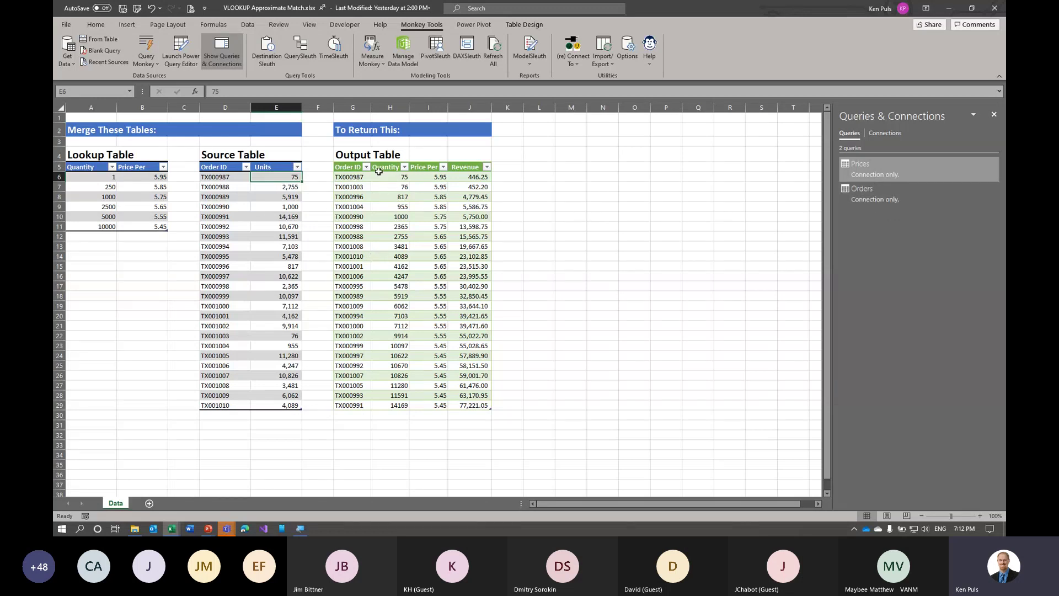
# Create a query that references Orders and name it Transactions
pyautogui.rightClick(866, 200)
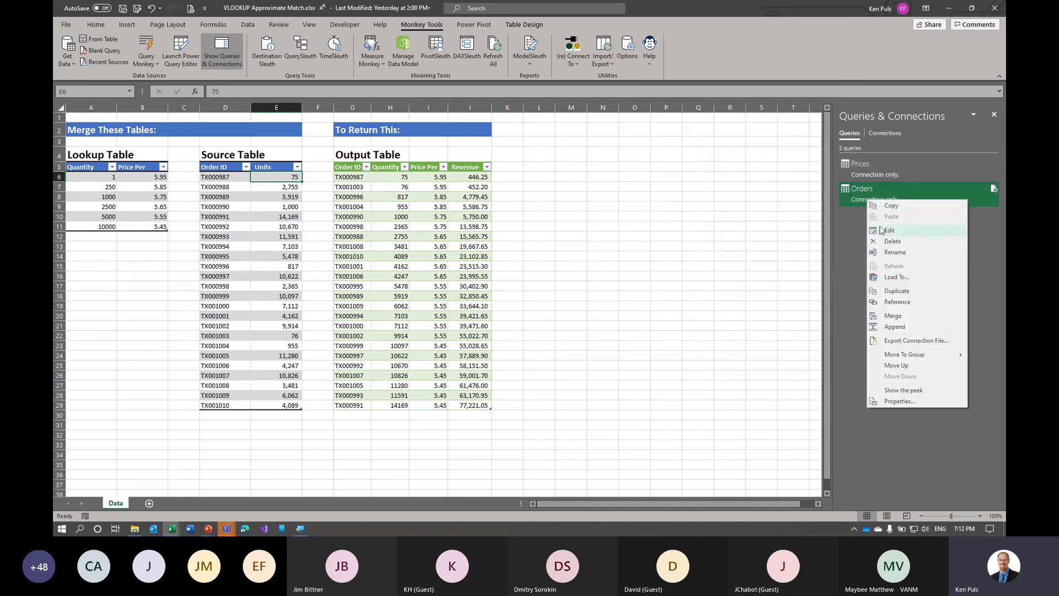
pyautogui.click(890, 301)
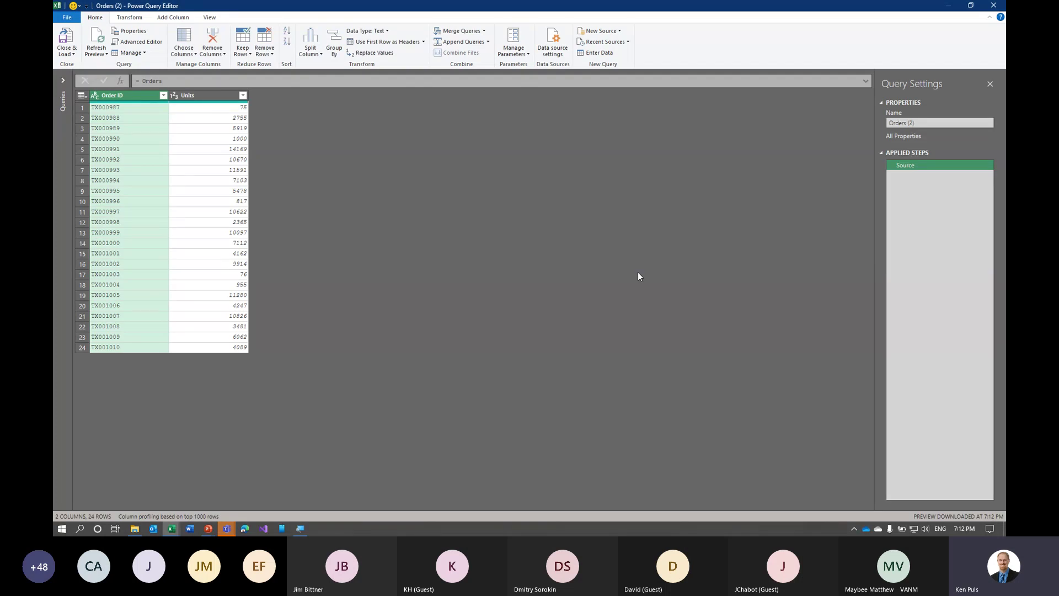
pyautogui.click(63, 80)
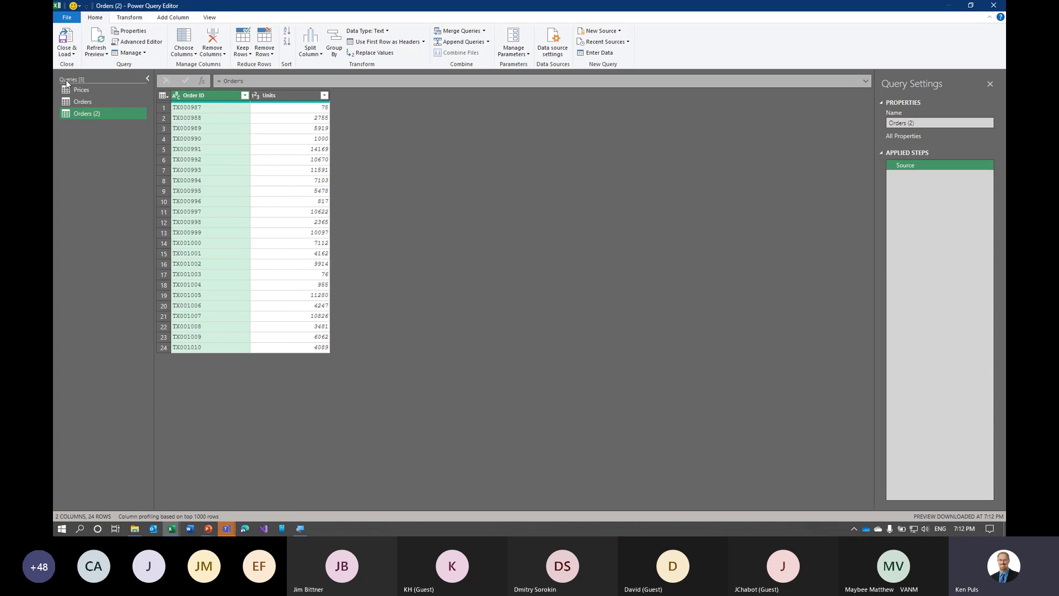
pyautogui.doubleClick(91, 114)
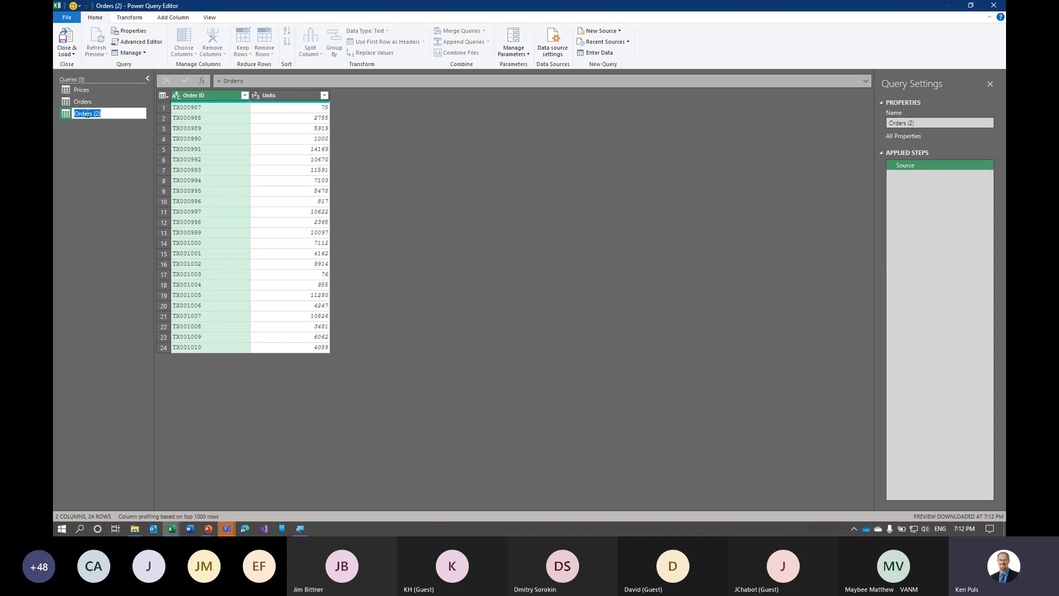
pyautogui.write('Transactions')
pyautogui.press('Return')
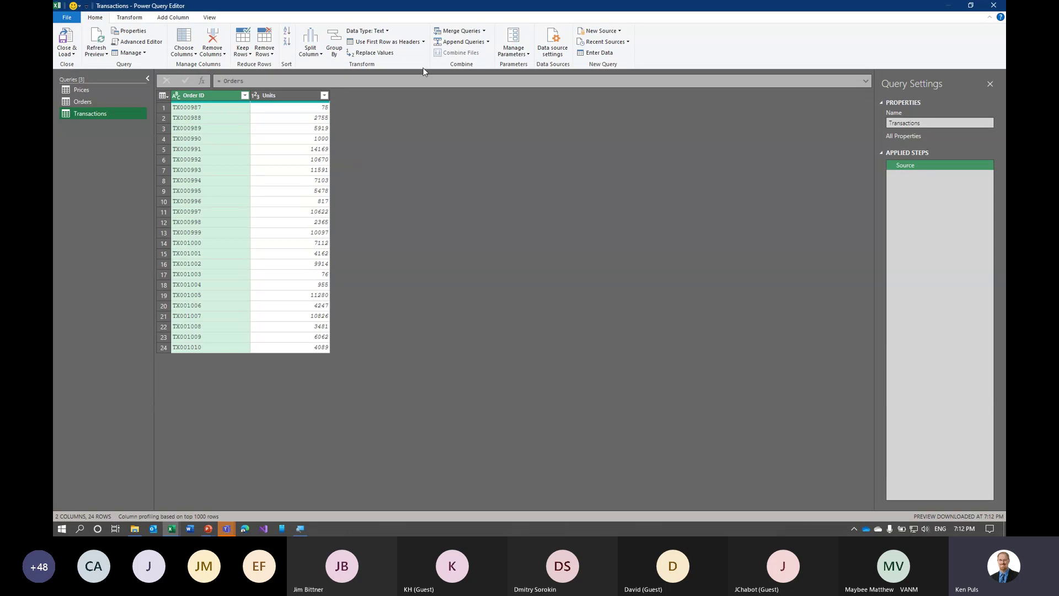
pyautogui.click(451, 32)
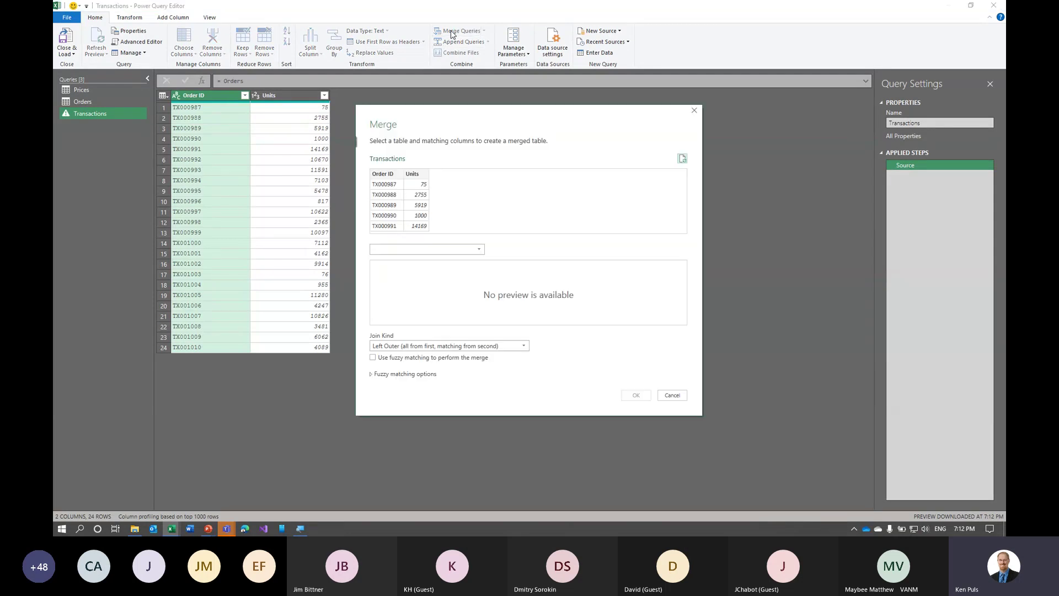
pyautogui.click(447, 253)
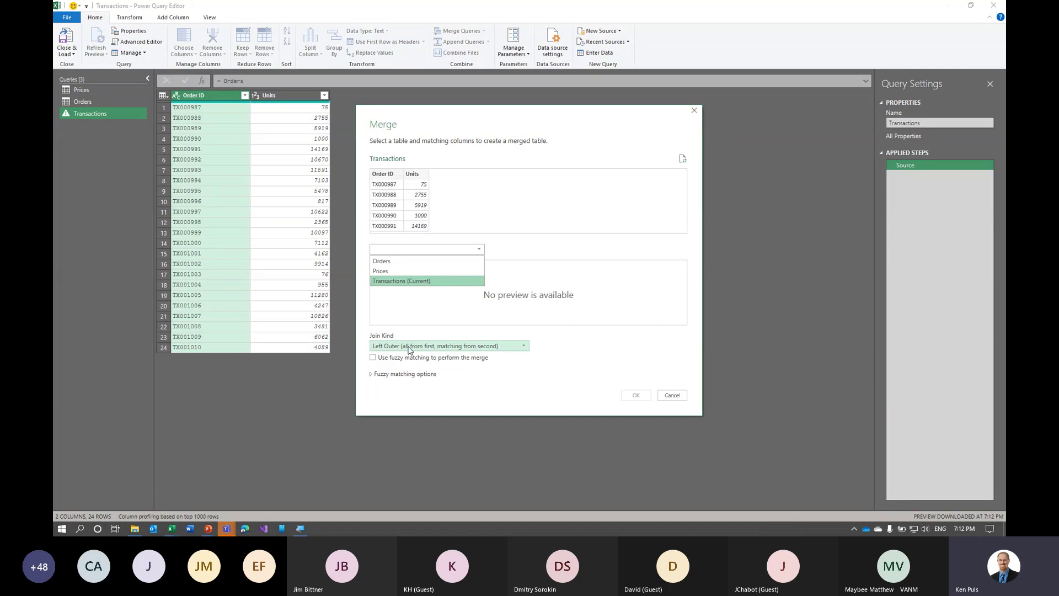
pyautogui.click(666, 395)
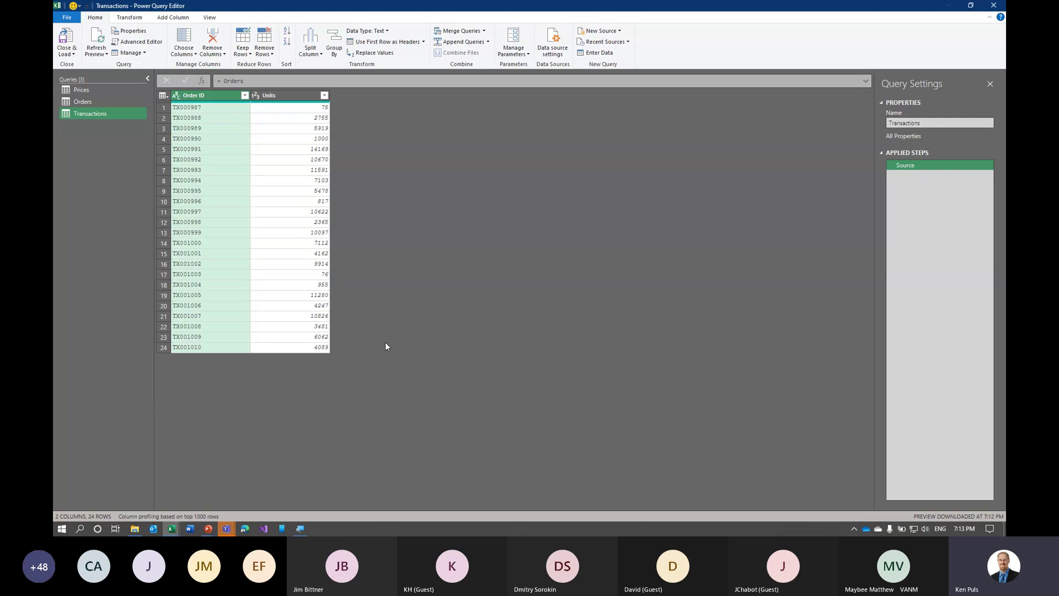
# Compare the columns of the Prices and Orders queries and rename the Units column in Orders to Quantity
pyautogui.click(89, 91)
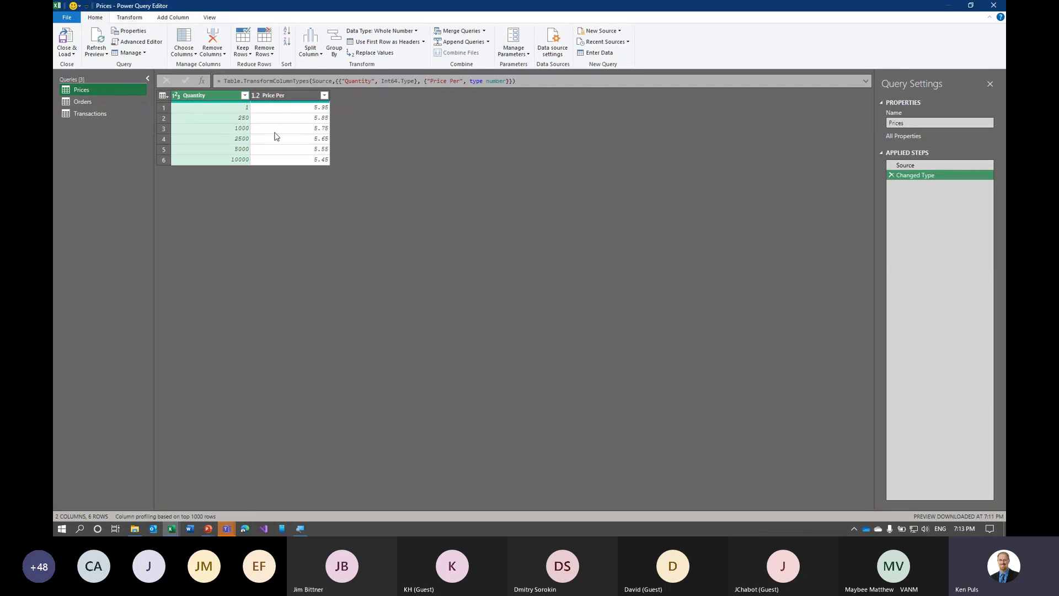
pyautogui.click(99, 102)
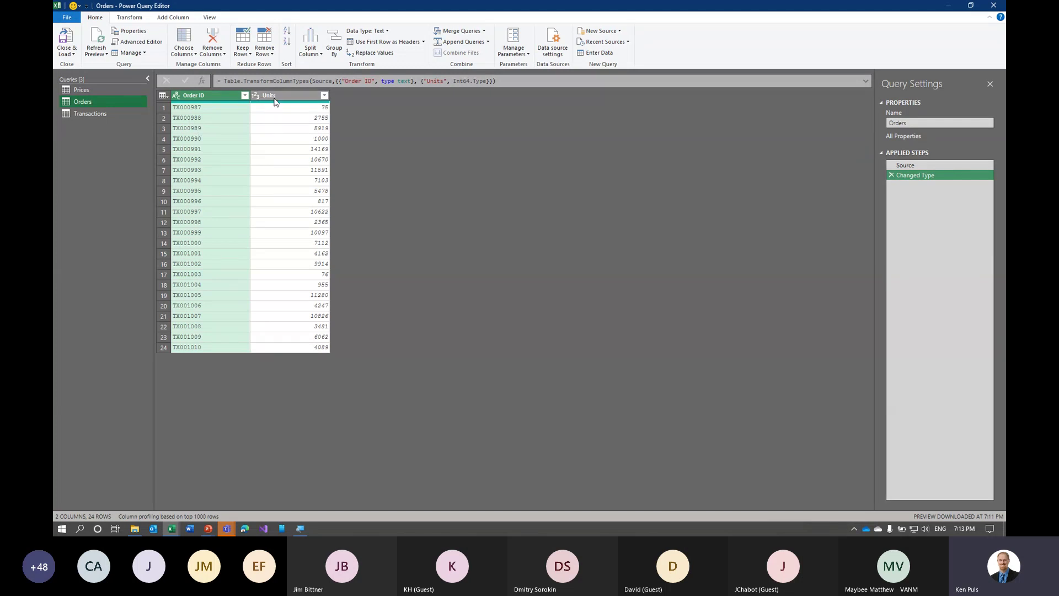
pyautogui.click(103, 91)
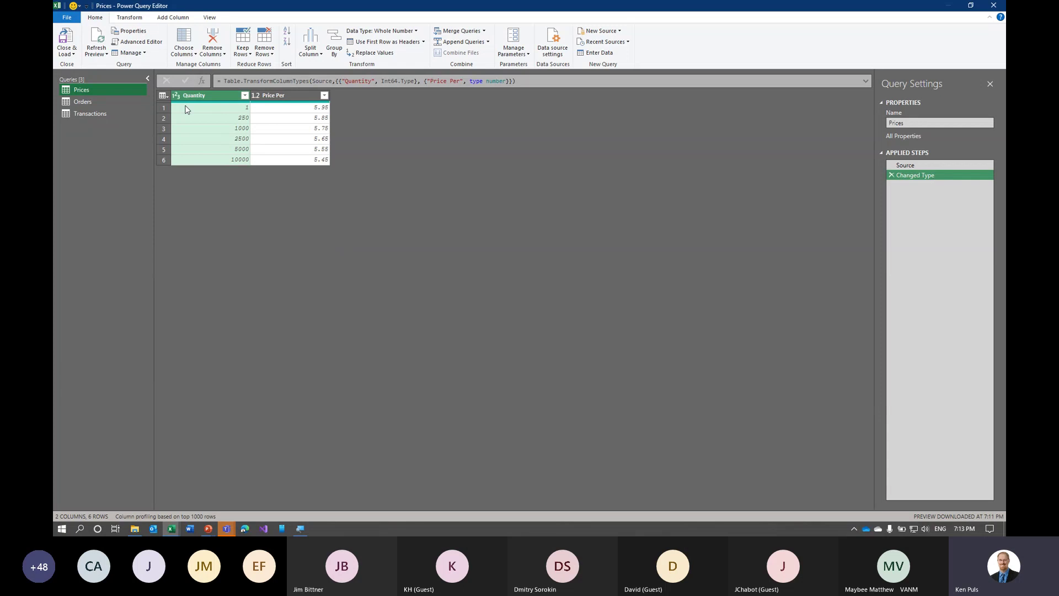
pyautogui.click(105, 103)
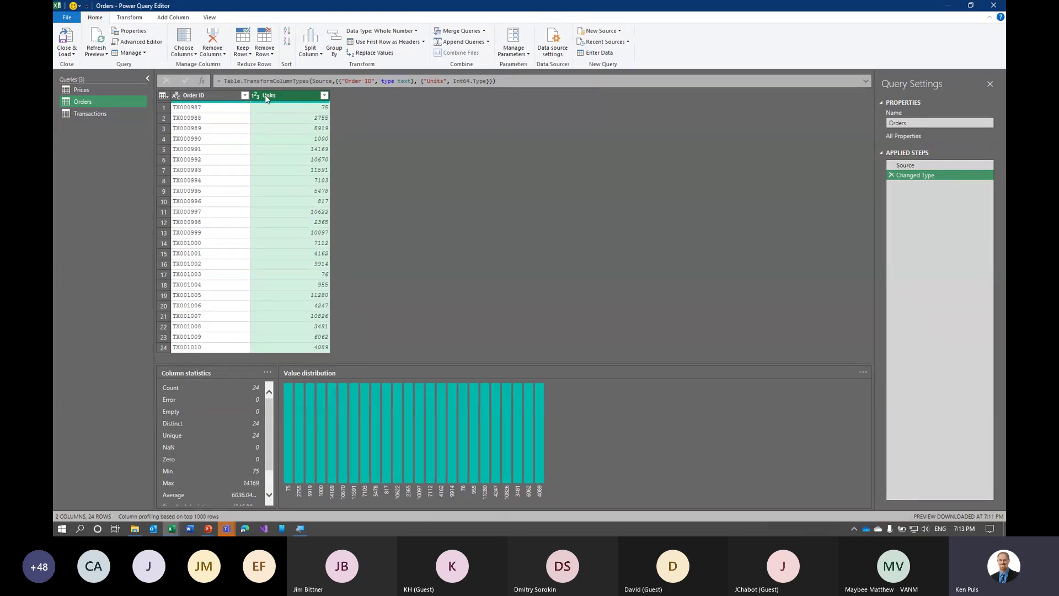
pyautogui.doubleClick(272, 96)
pyautogui.write('Q')
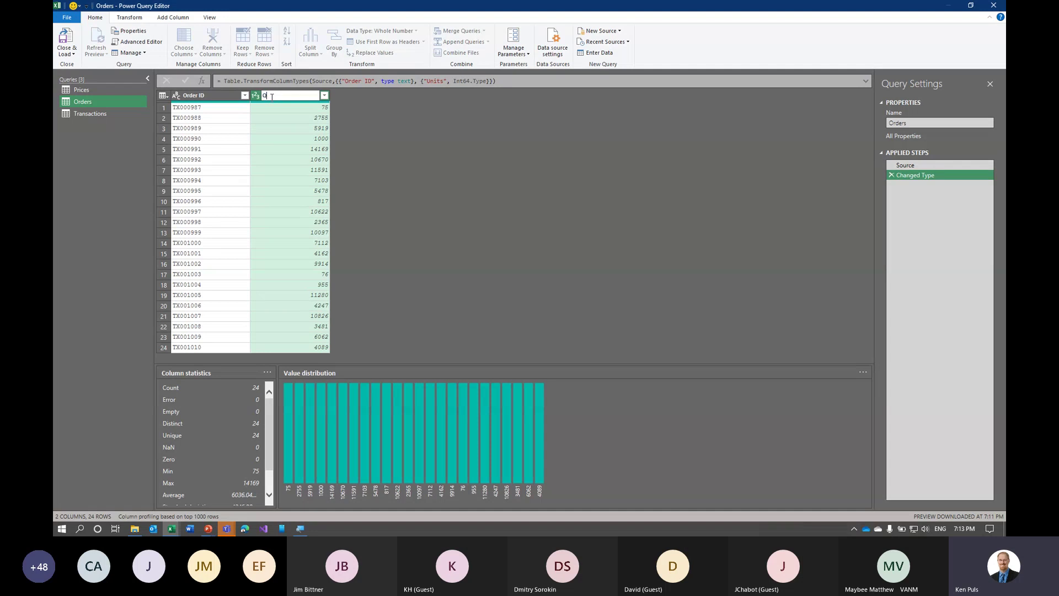
pyautogui.write('uantity')
pyautogui.press('Return')
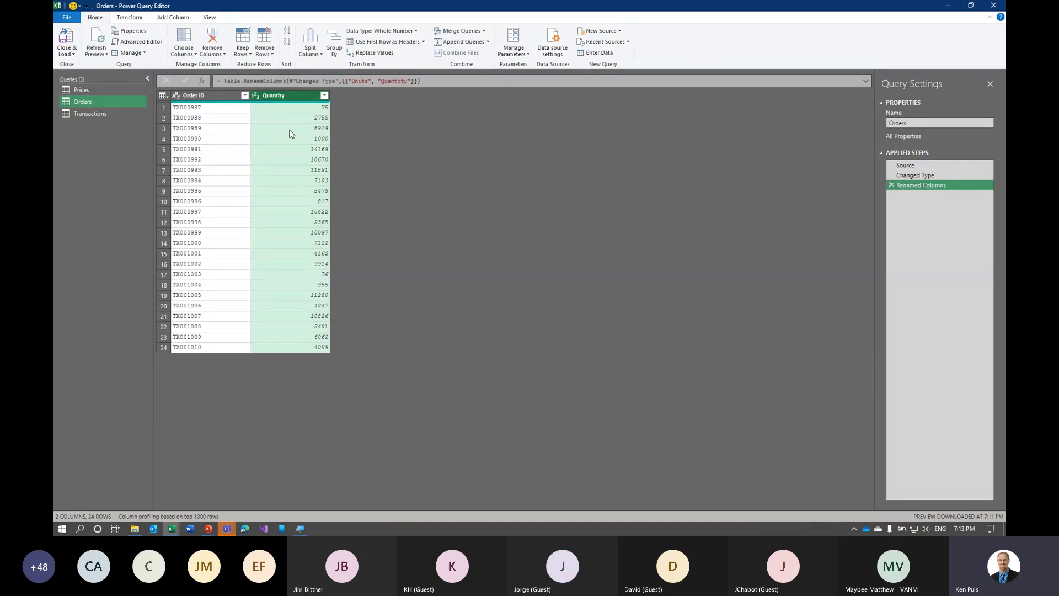
# Append the Prices query to the Transactions query
pyautogui.click(115, 117)
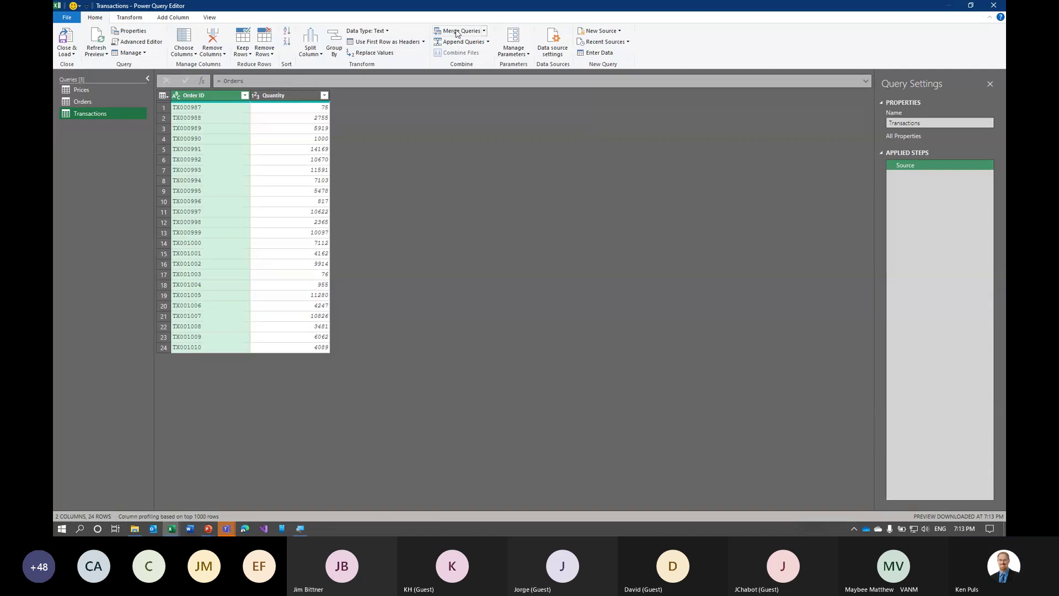
pyautogui.click(467, 45)
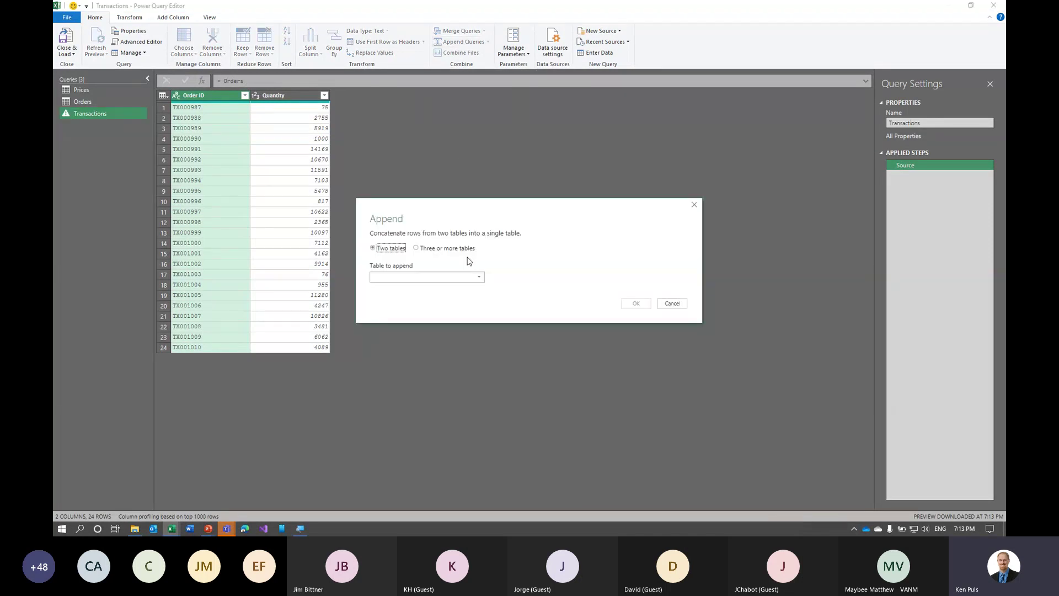
pyautogui.click(473, 276)
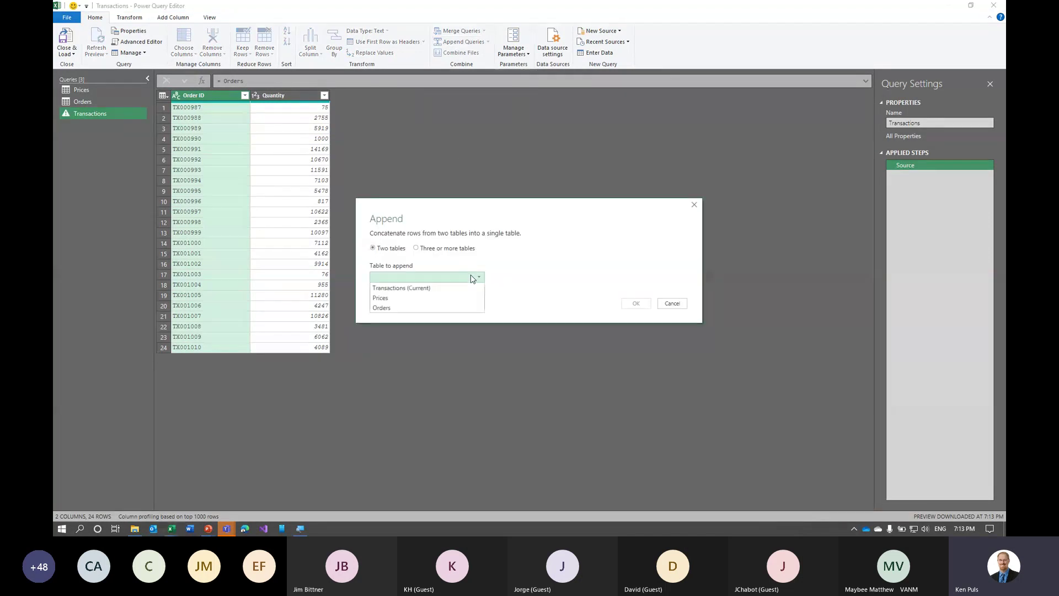
pyautogui.click(446, 297)
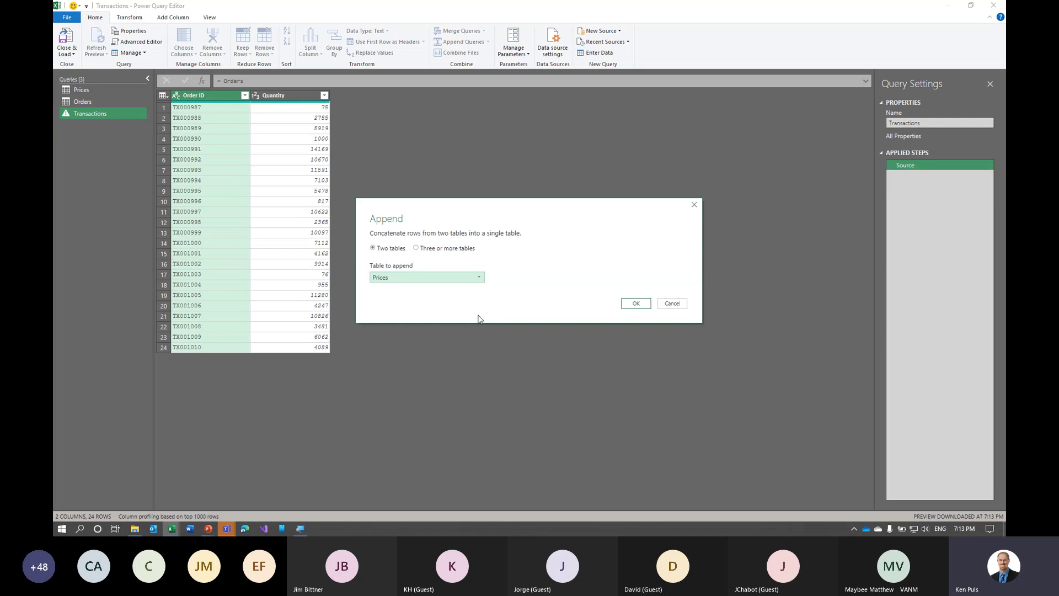
pyautogui.click(636, 304)
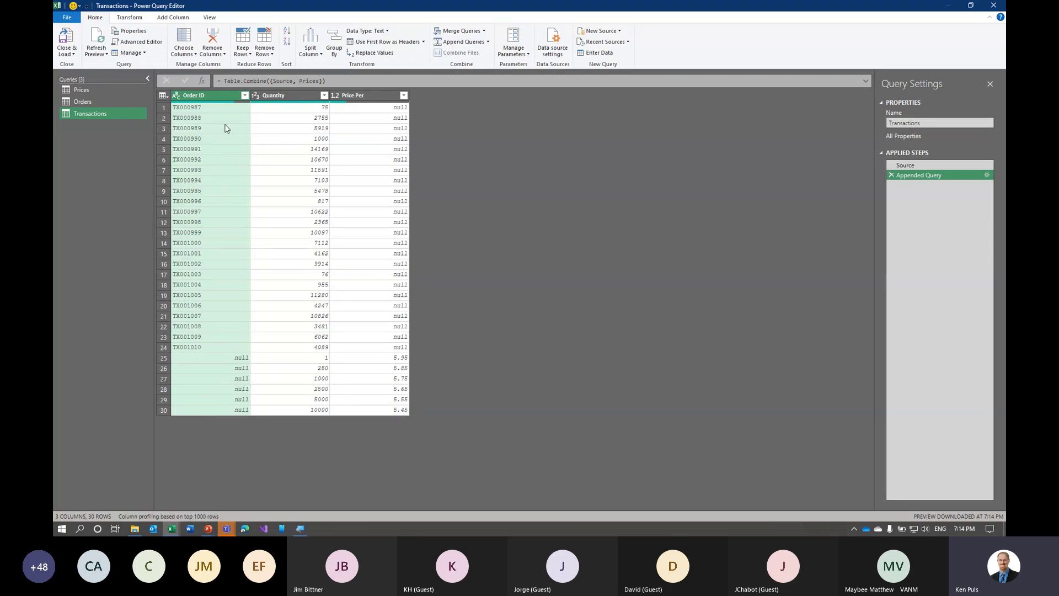
pyautogui.click(244, 96)
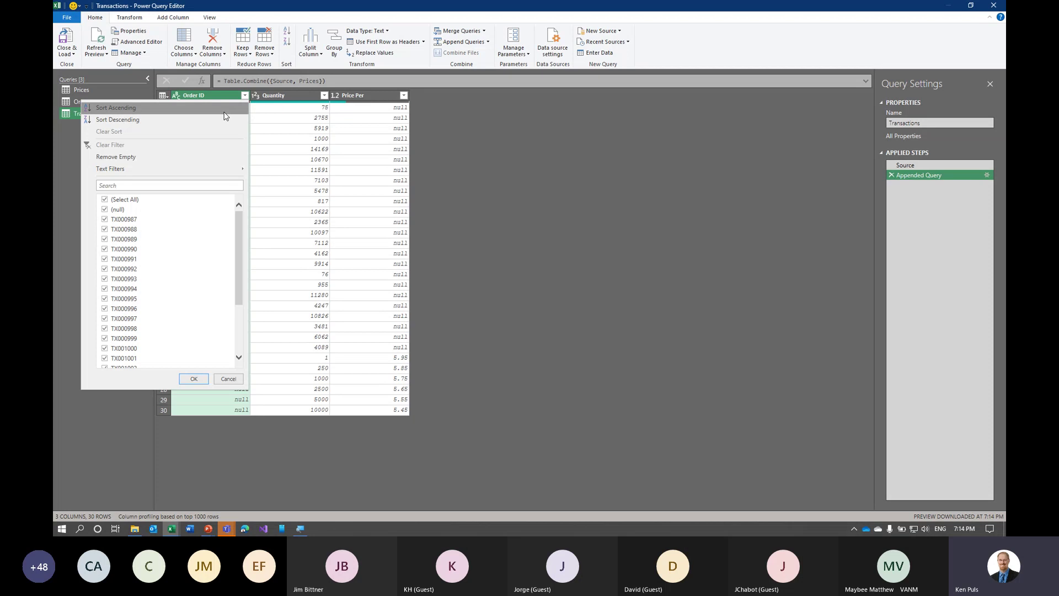
pyautogui.click(224, 110)
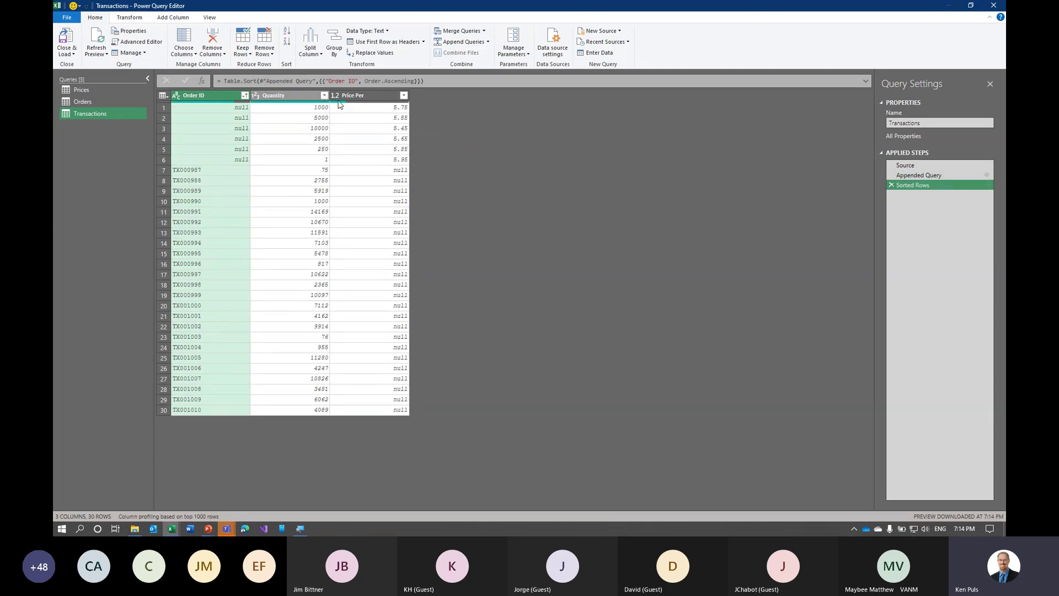
pyautogui.click(892, 185)
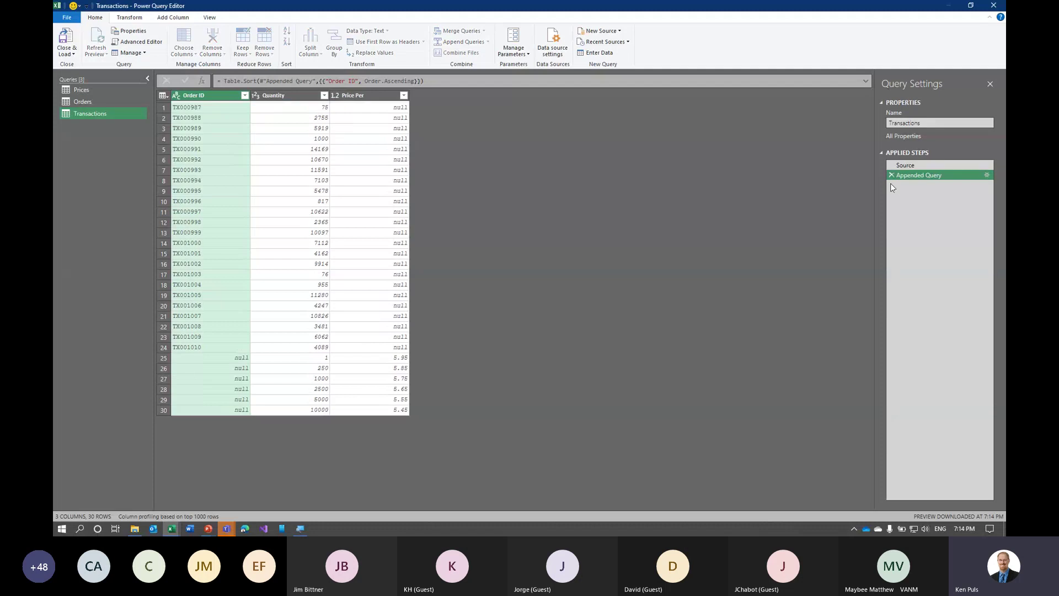
# Sort the appended Transactions rows ascending by Quantity and, within that, ascending by Order ID
pyautogui.click(324, 94)
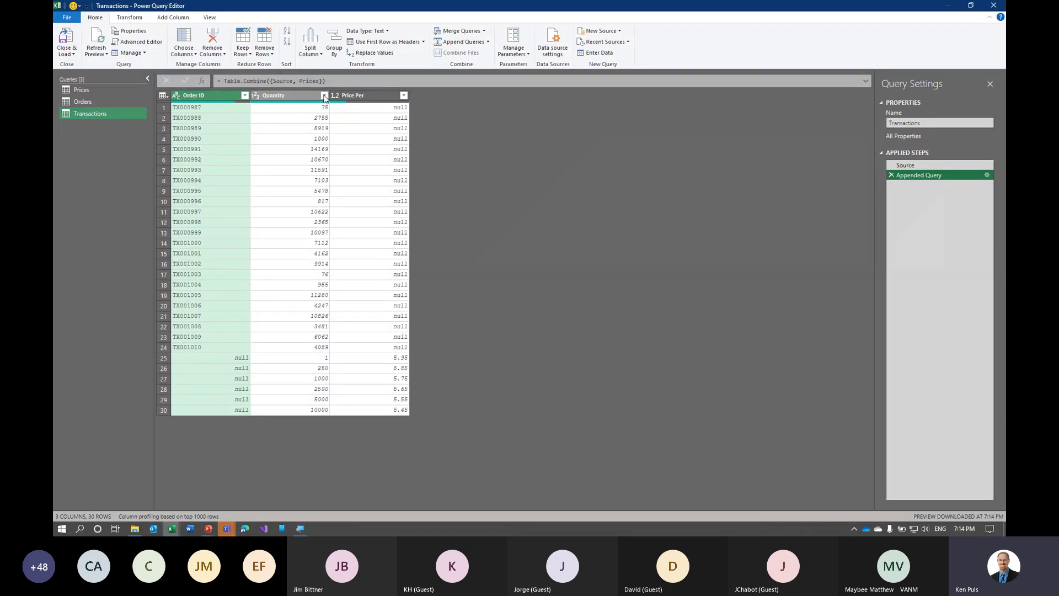
pyautogui.click(292, 109)
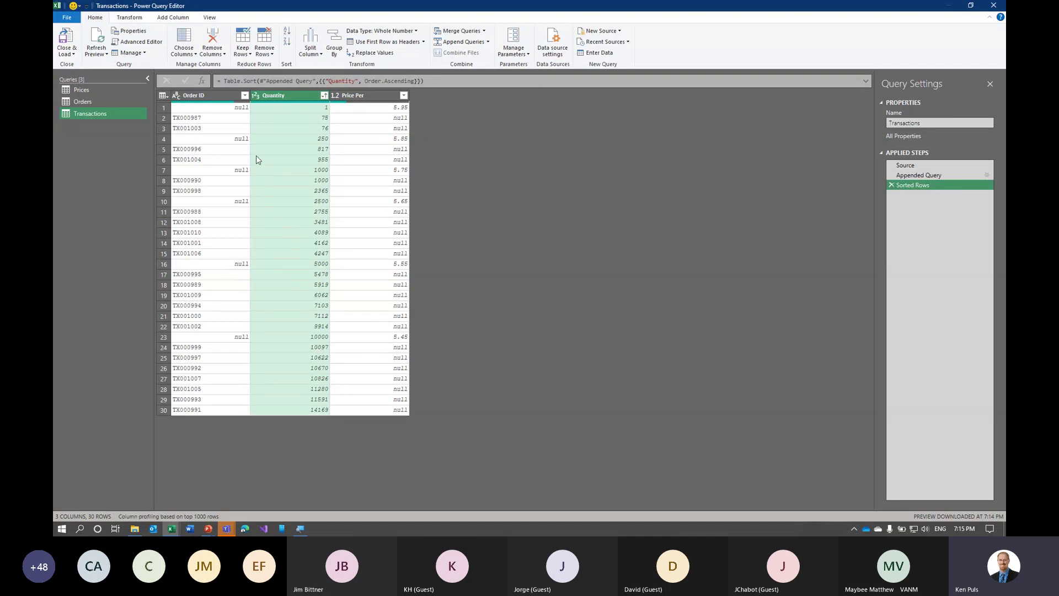
pyautogui.click(244, 95)
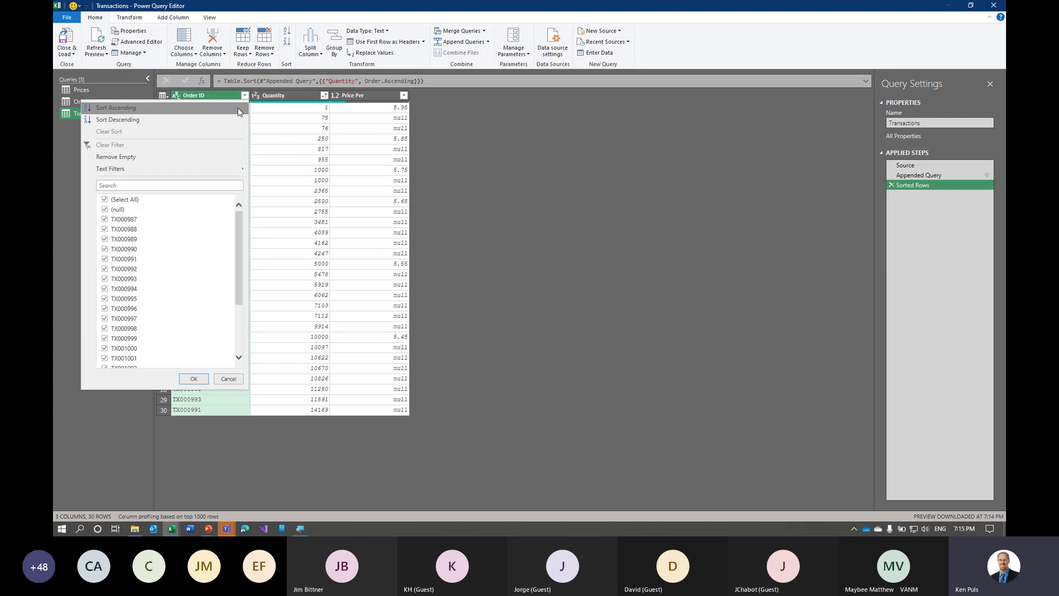
pyautogui.click(237, 108)
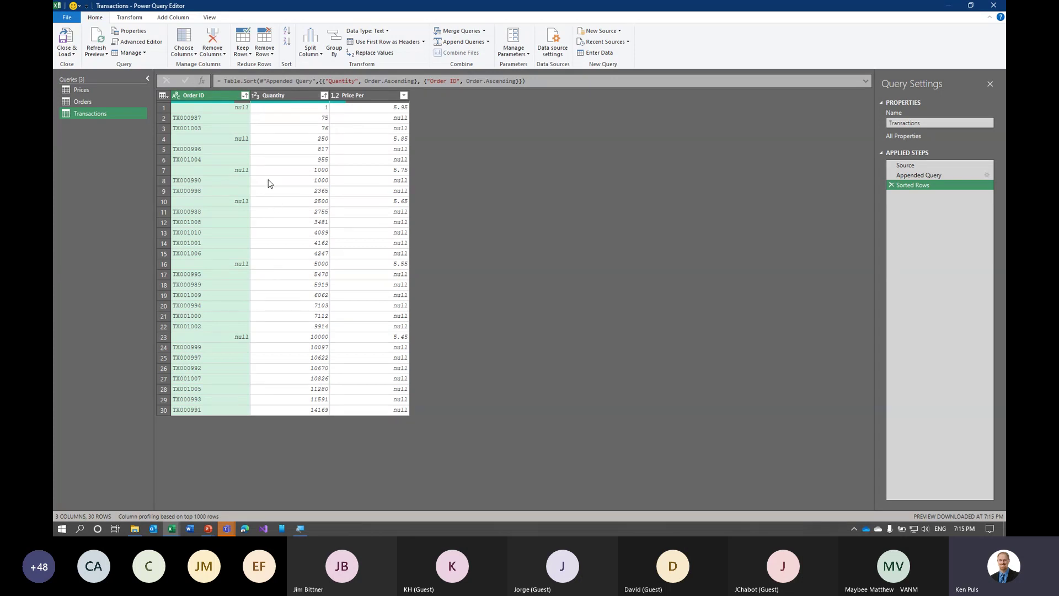
# Compare the two rows with Quantity 1000 and fill the Price Per column down over its null values
pyautogui.click(301, 172)
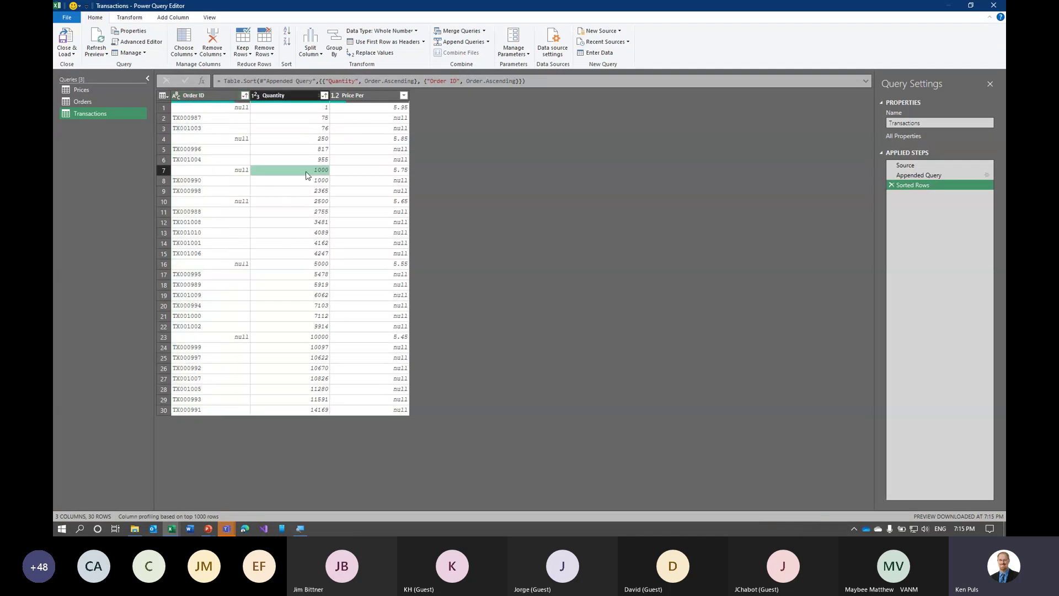
pyautogui.click(309, 184)
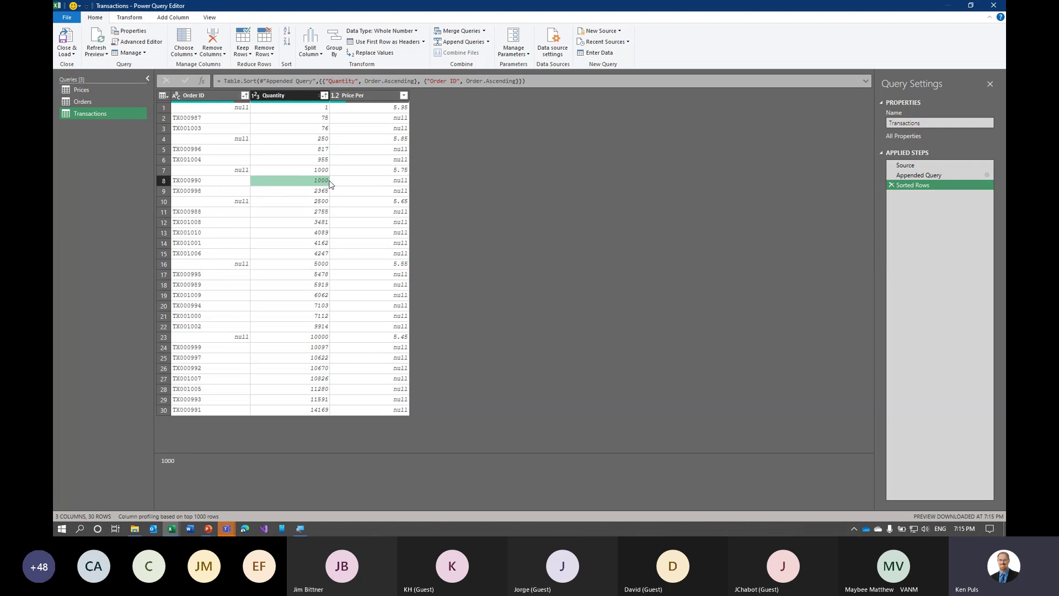
pyautogui.click(365, 171)
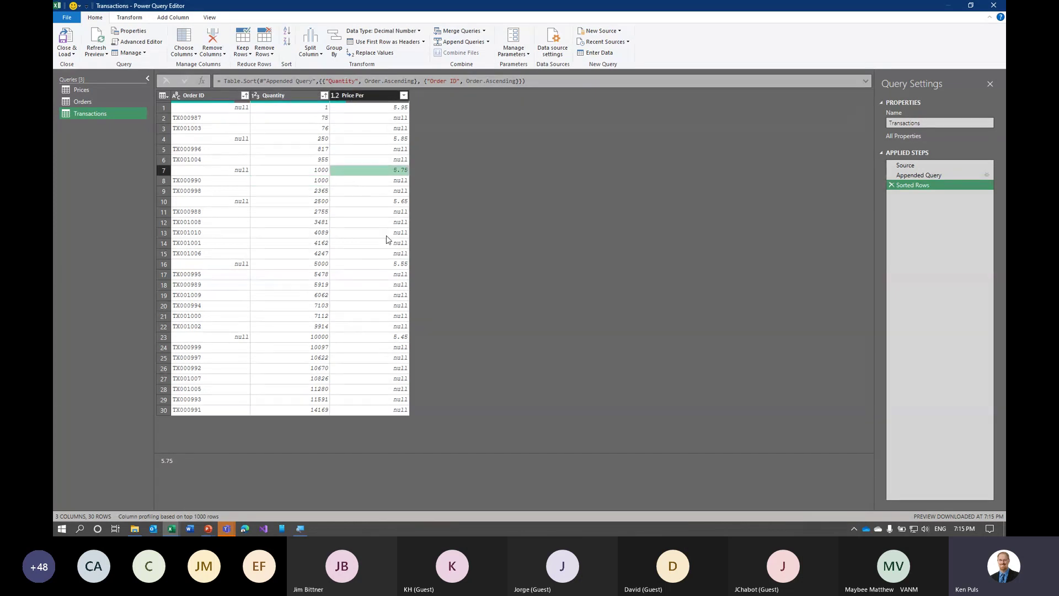
pyautogui.click(378, 182)
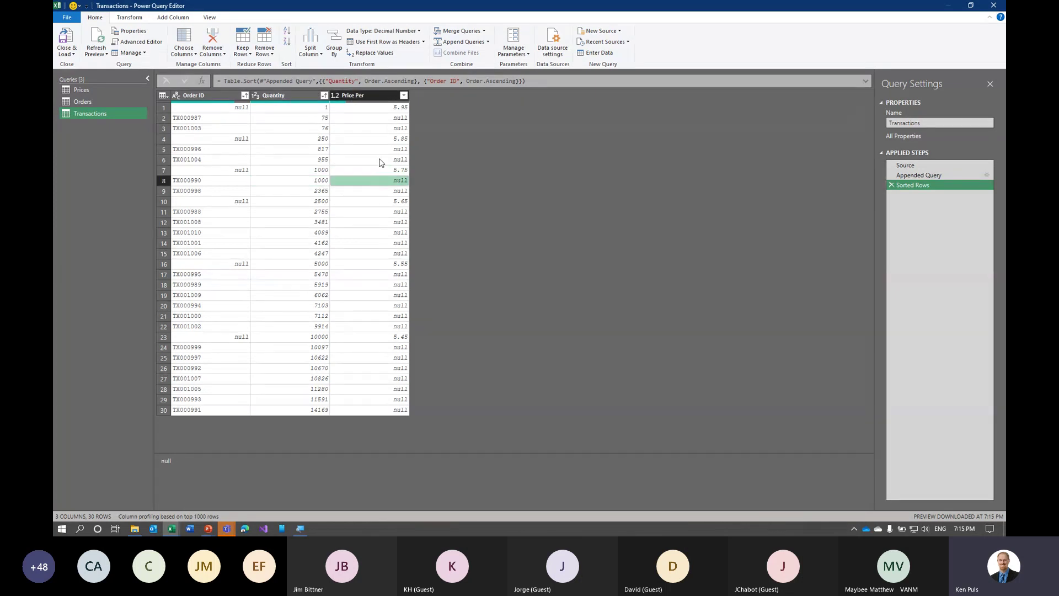
pyautogui.rightClick(380, 98)
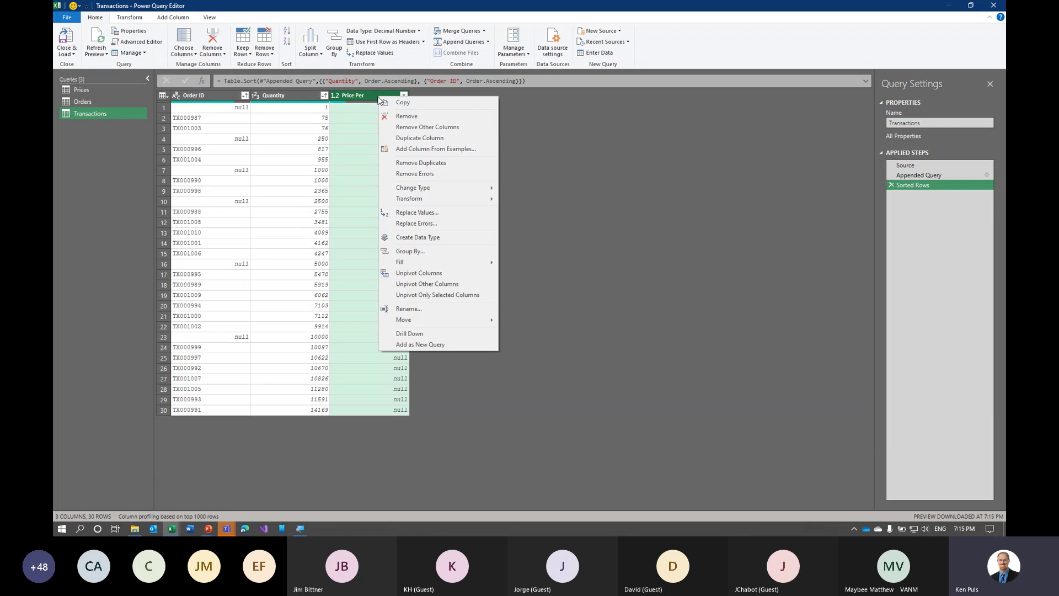
pyautogui.moveTo(429, 260)
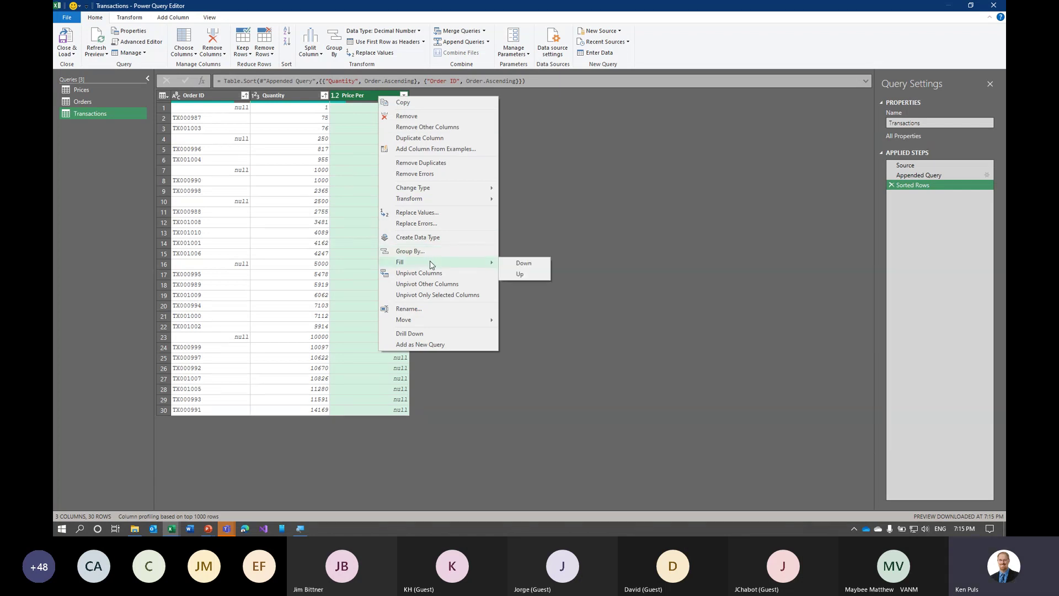
pyautogui.click(508, 263)
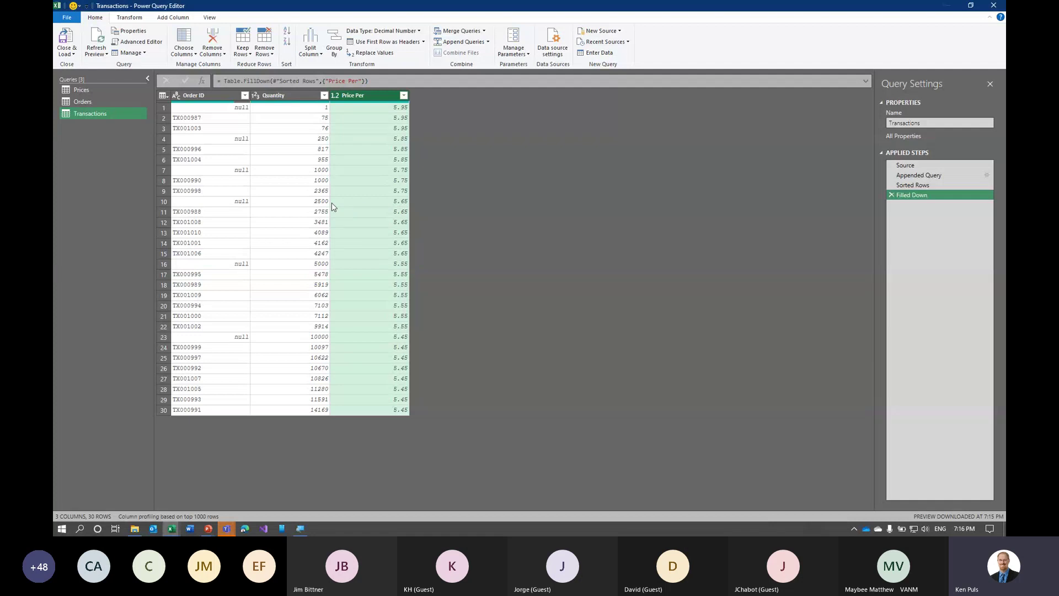
# Filter the Order ID column to exclude null values
pyautogui.click(245, 95)
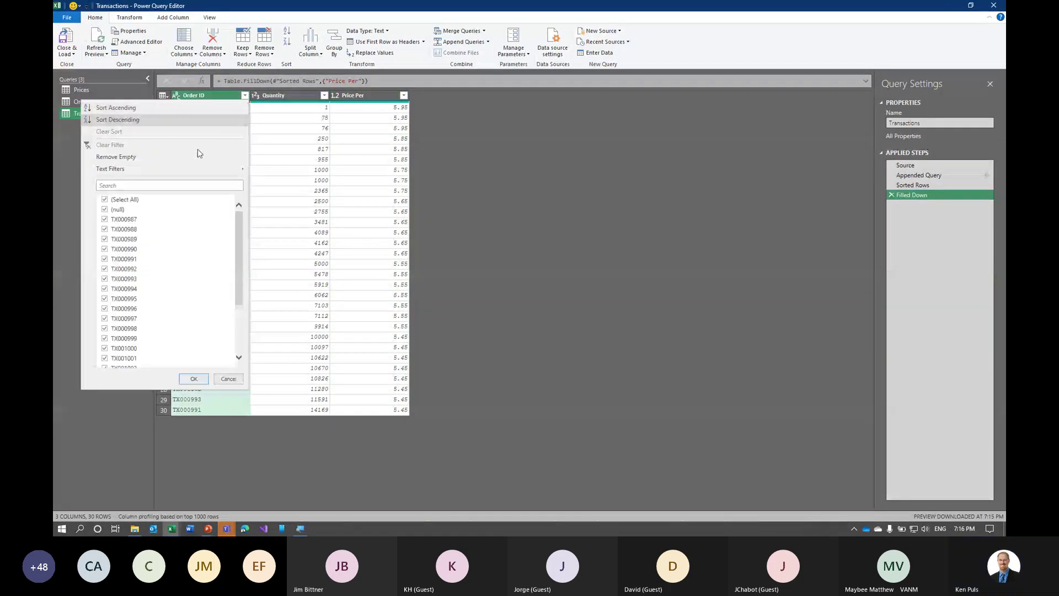
pyautogui.click(105, 210)
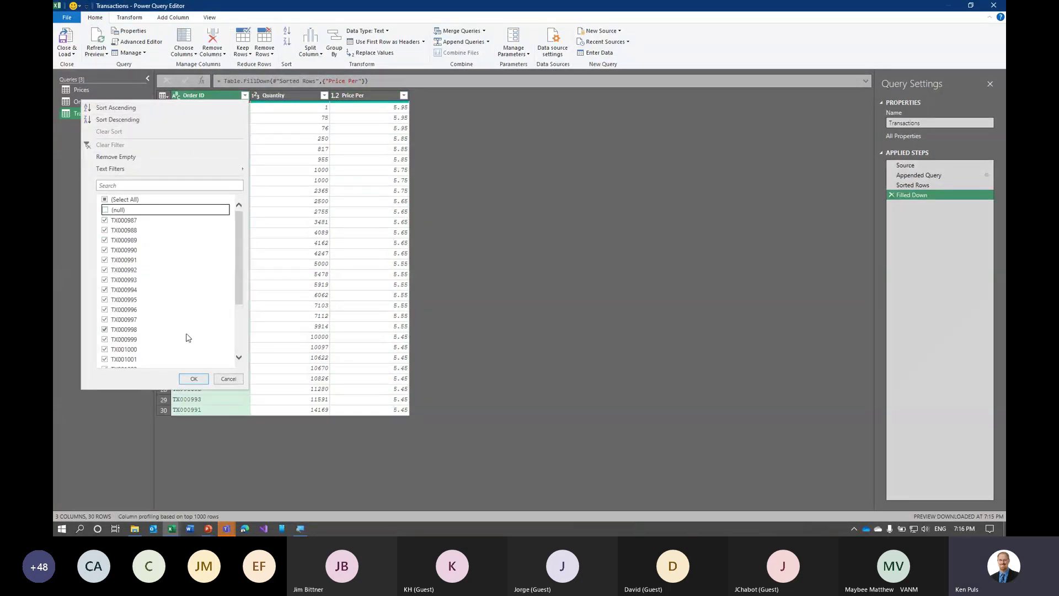
pyautogui.click(193, 380)
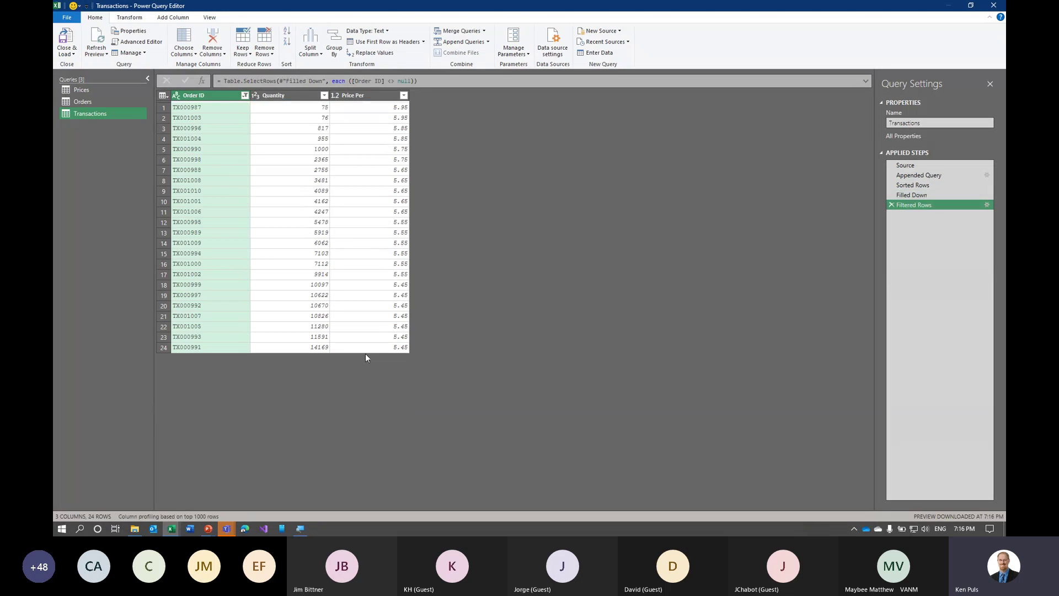
# Add a column that multiplies Quantity by Price Per and name it Revenue
pyautogui.click(288, 100)
pyautogui.keyDown('ctrl'); pyautogui.click(353, 102); pyautogui.keyUp('ctrl')
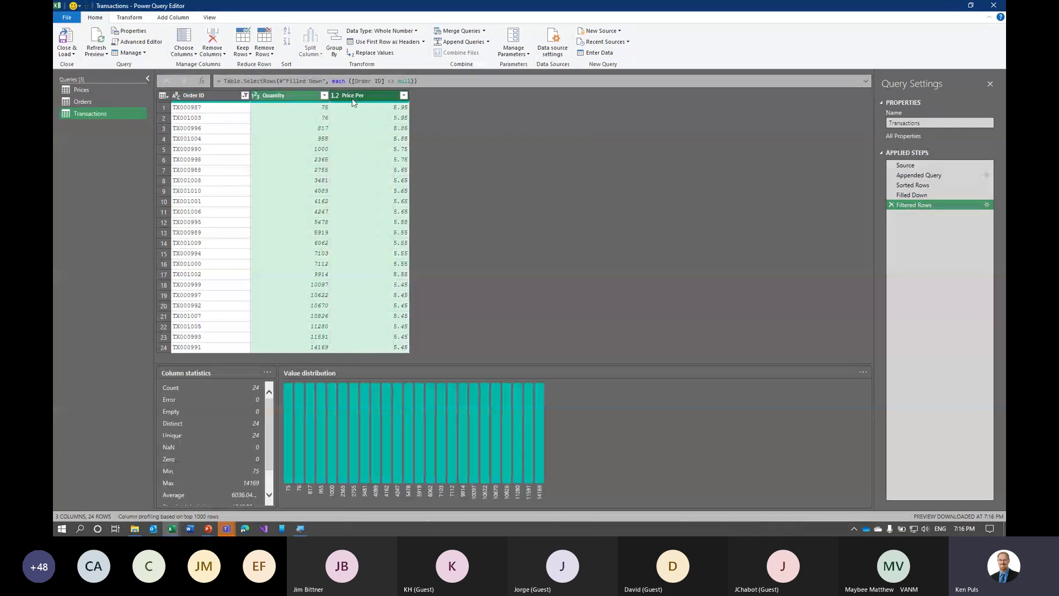
pyautogui.click(172, 17)
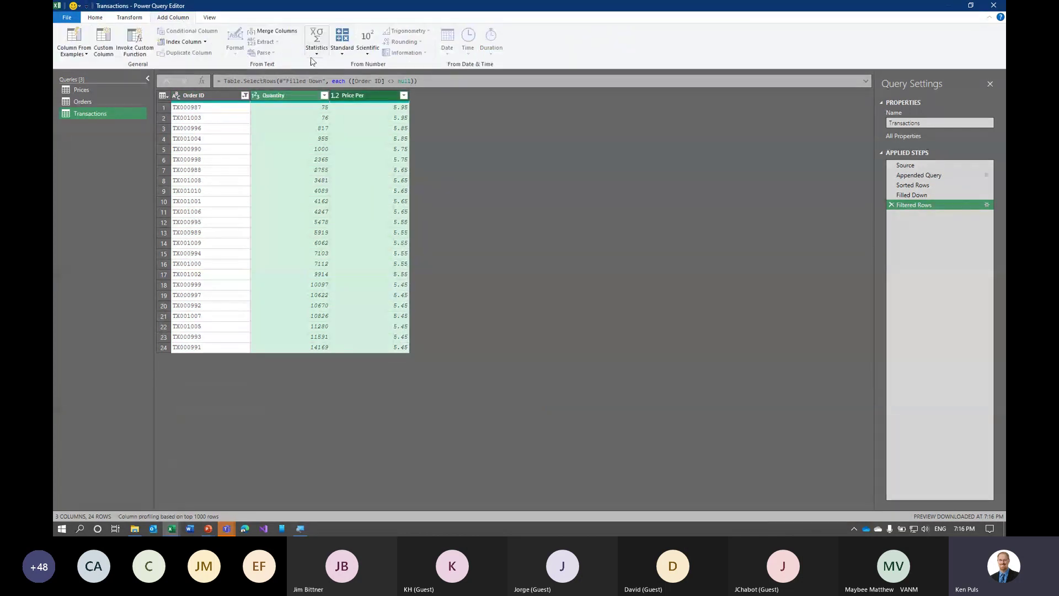
pyautogui.click(342, 44)
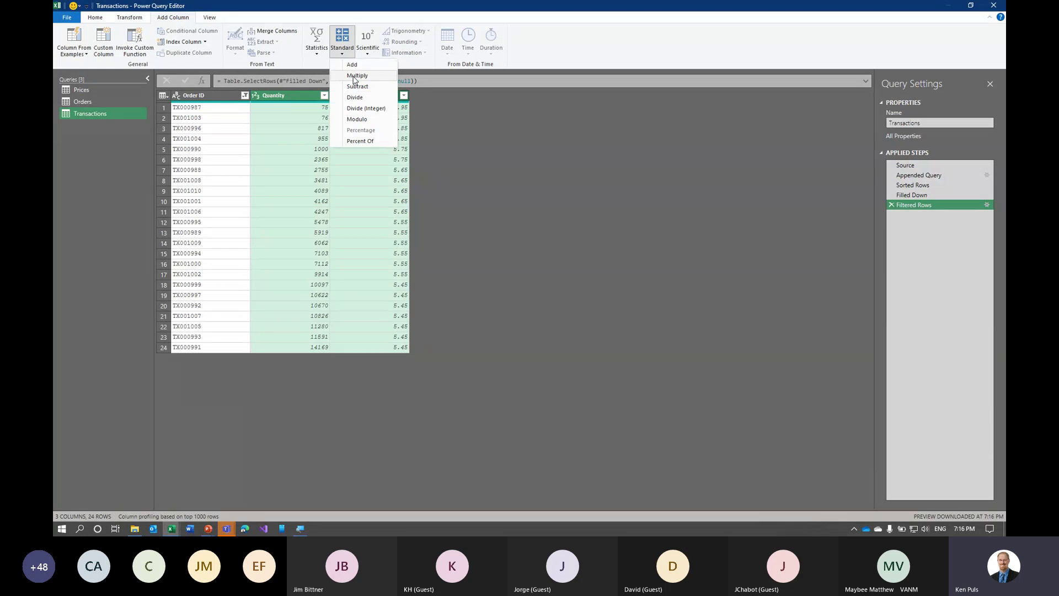
pyautogui.click(356, 76)
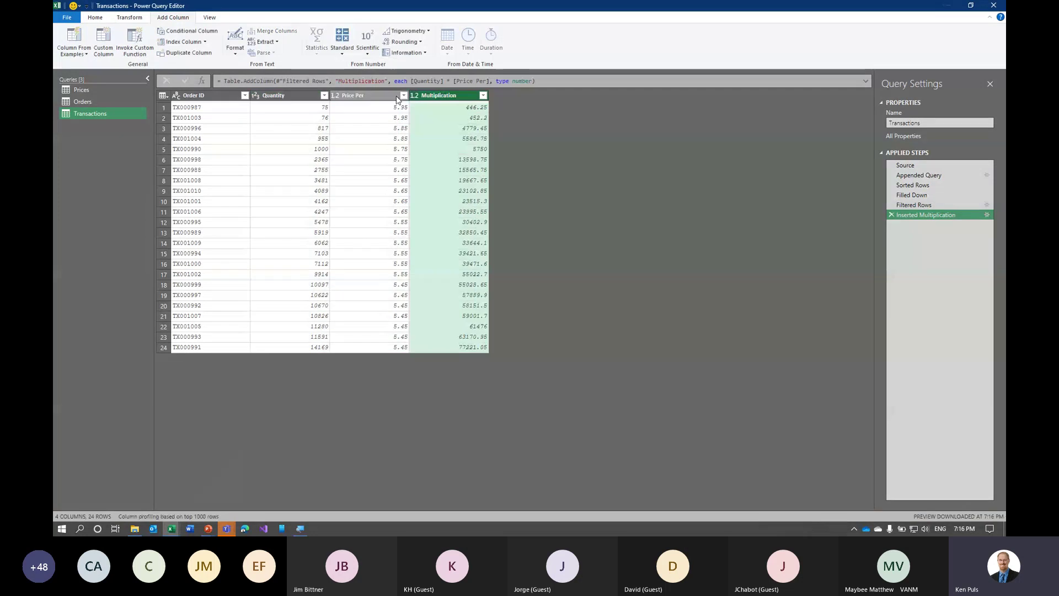
pyautogui.doubleClick(450, 96)
pyautogui.write('Reven')
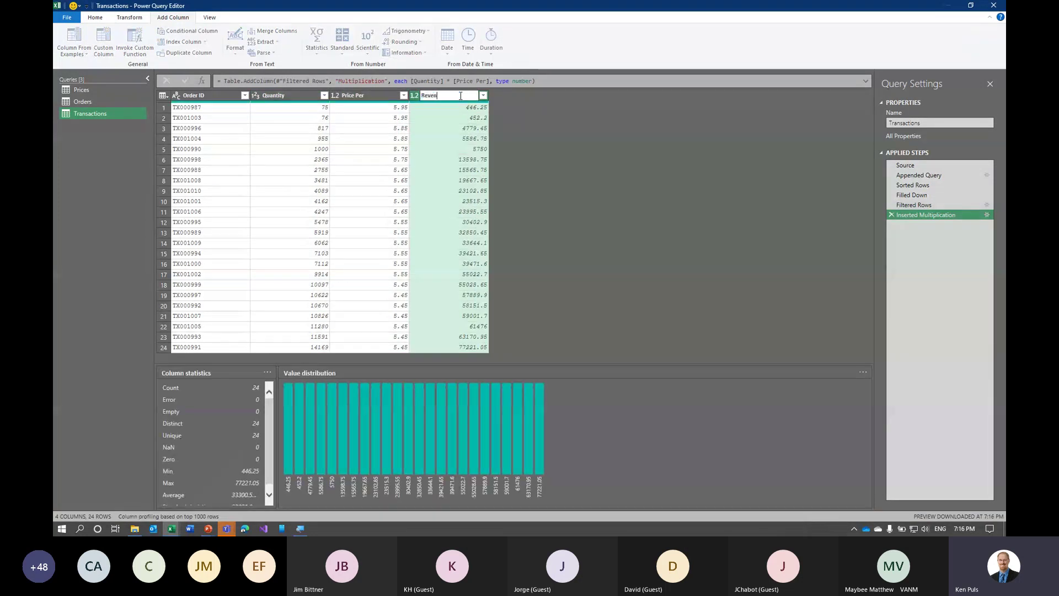
pyautogui.write('ue')
pyautogui.press('Return')
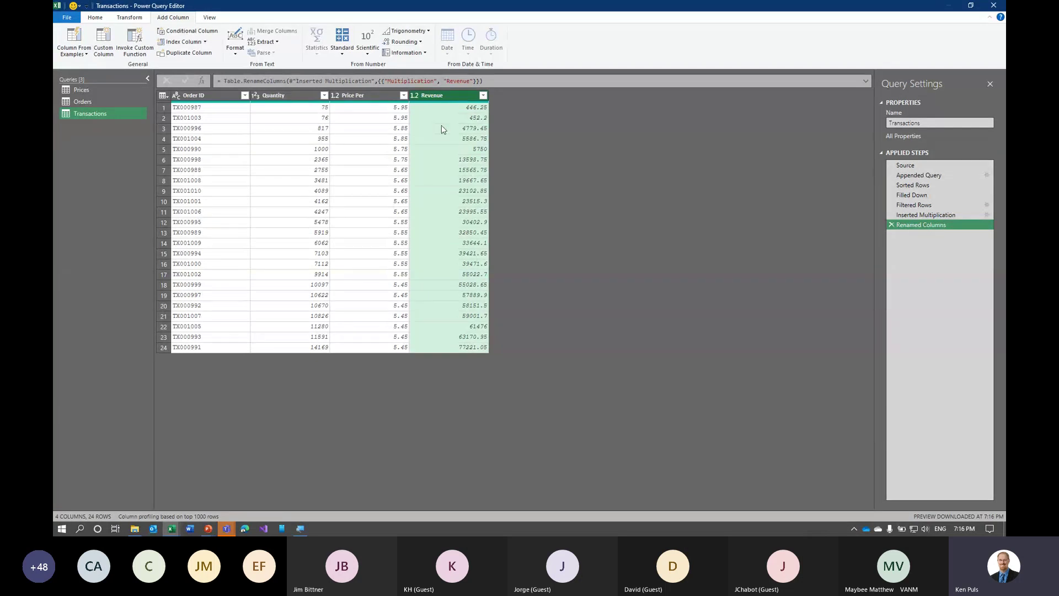
# Close the query editor and load Transactions as a table on the existing worksheet at cell L5
pyautogui.click(95, 18)
pyautogui.click(73, 54)
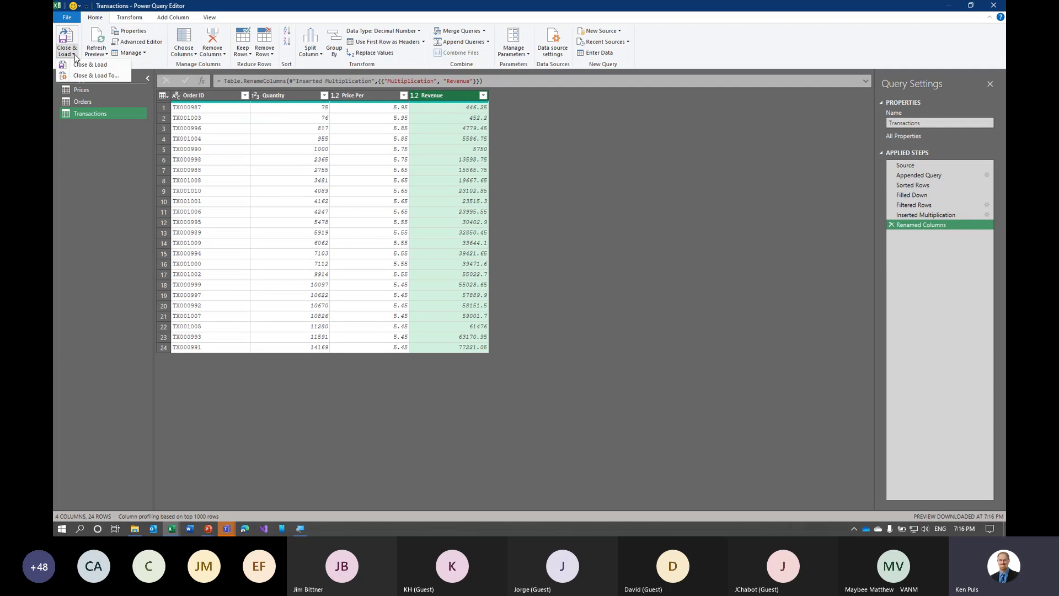
pyautogui.click(88, 75)
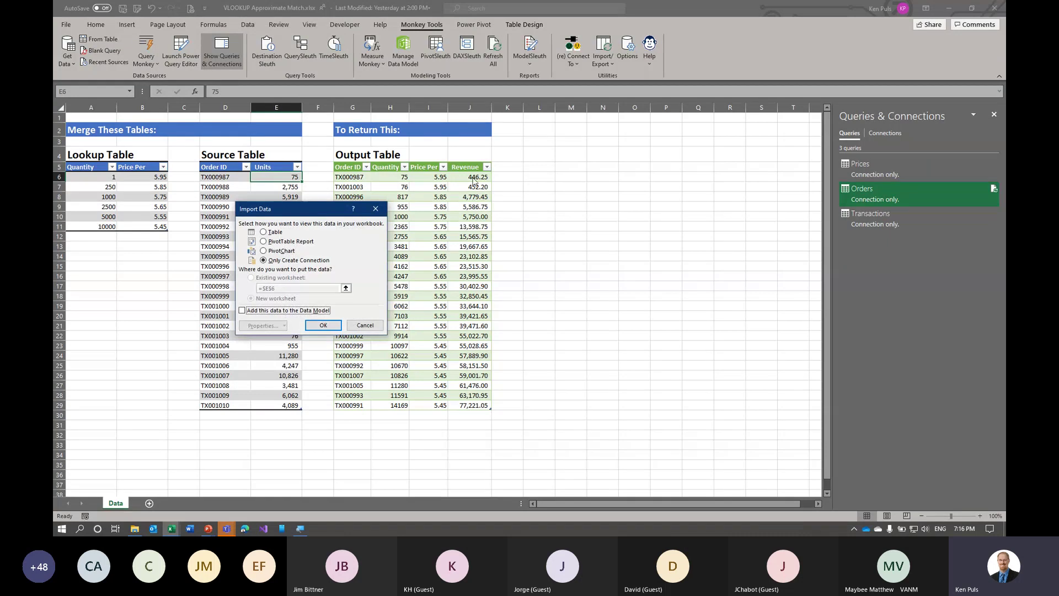
pyautogui.click(274, 232)
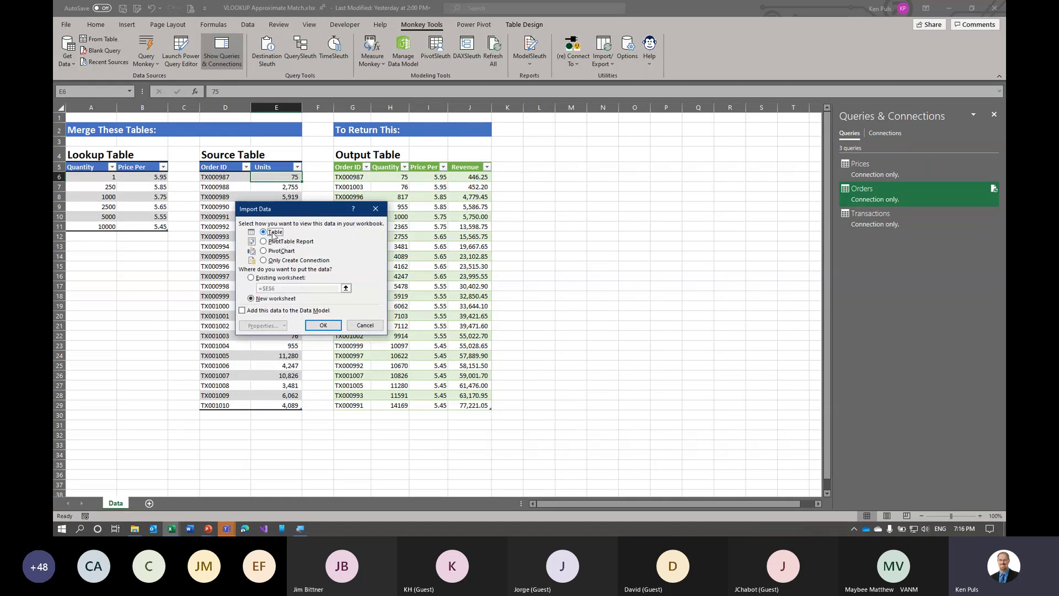
pyautogui.click(266, 278)
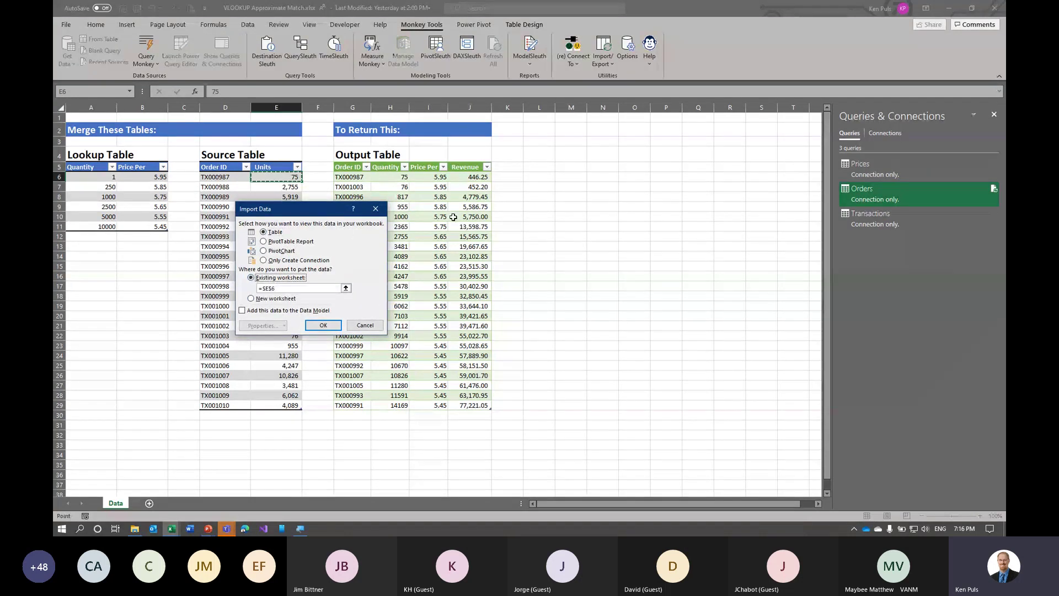
pyautogui.click(539, 166)
pyautogui.click(324, 327)
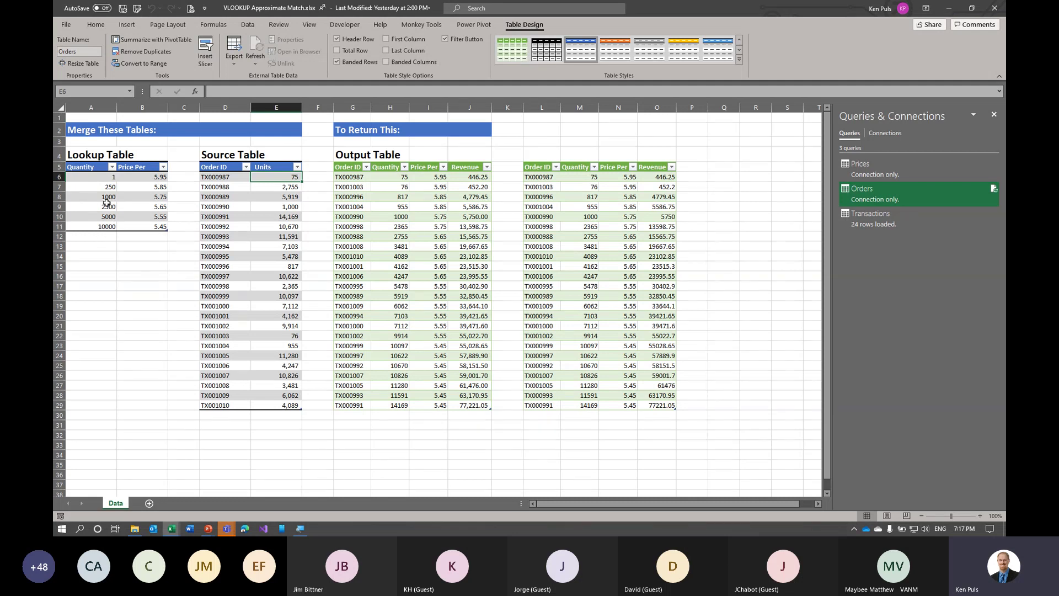
# Highlight the Lookup Table quantities and close the VLOOKUP Approximate Match workbook without saving
pyautogui.moveTo(98, 178); pyautogui.dragTo(104, 226)
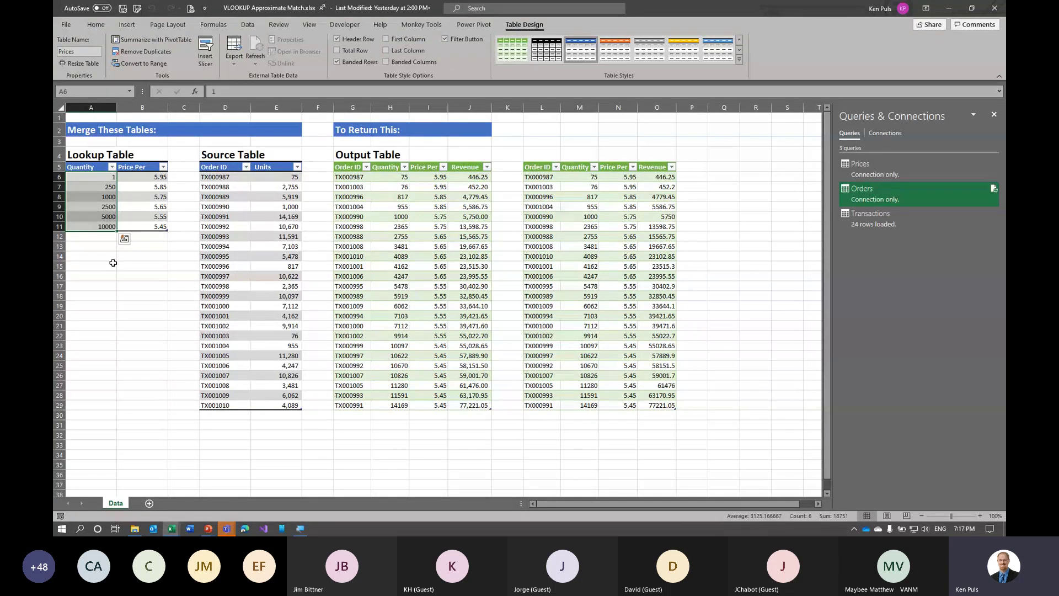
pyautogui.click(995, 8)
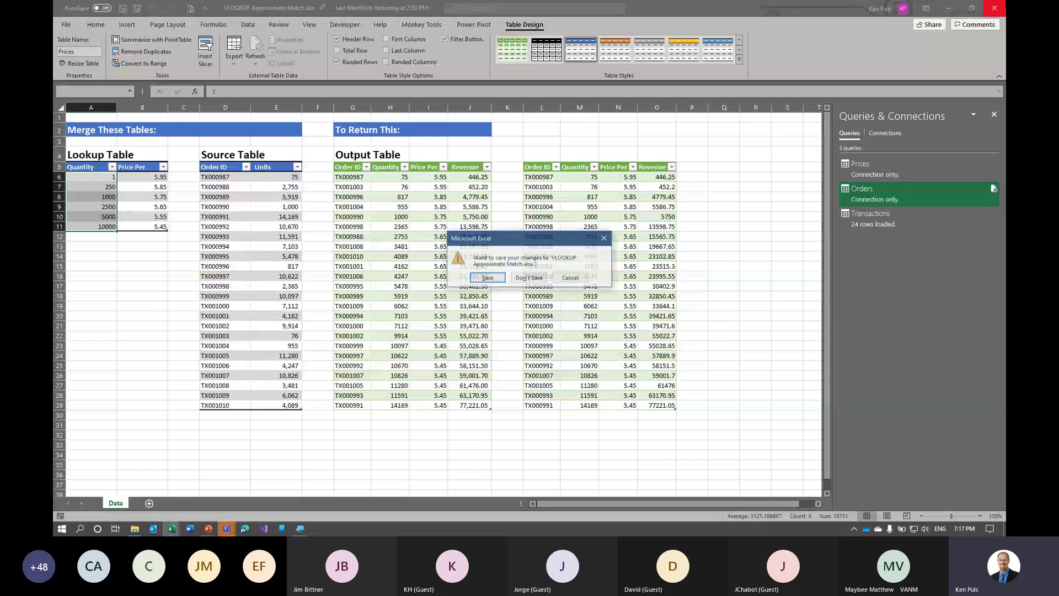
pyautogui.click(529, 278)
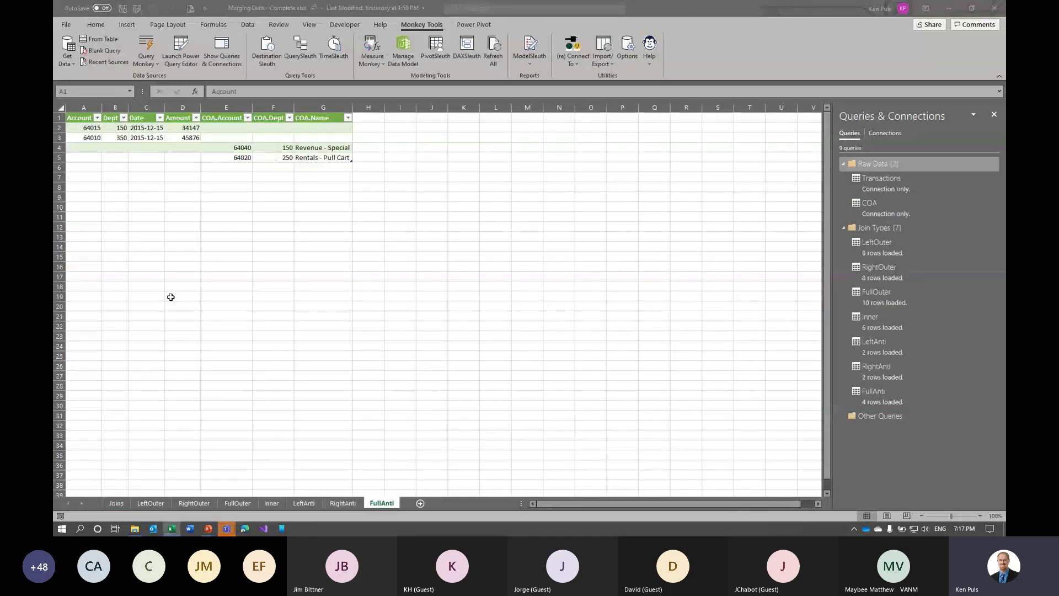
# Switch to the Merging Magic slide show in PowerPoint and reveal the VLOOKUP Approximate Match Recipe
pyautogui.moveTo(212, 522)
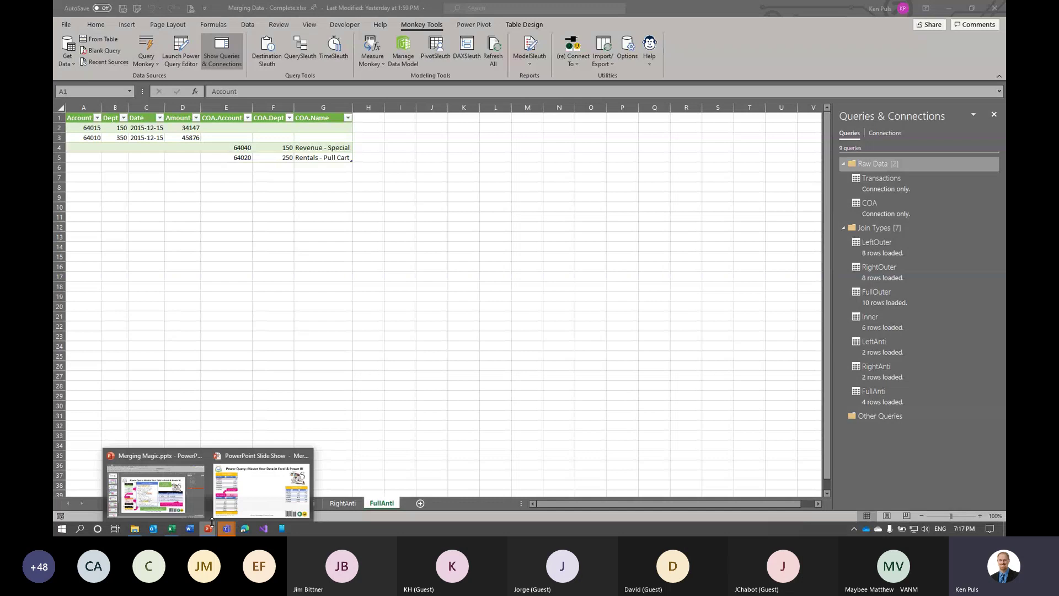
pyautogui.click(229, 488)
pyautogui.press('space')
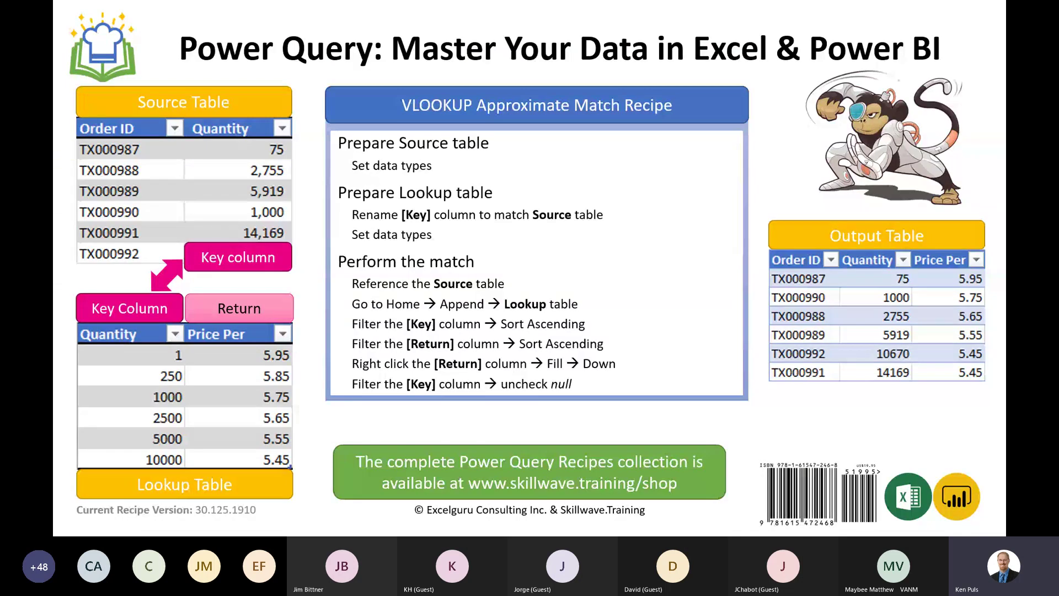
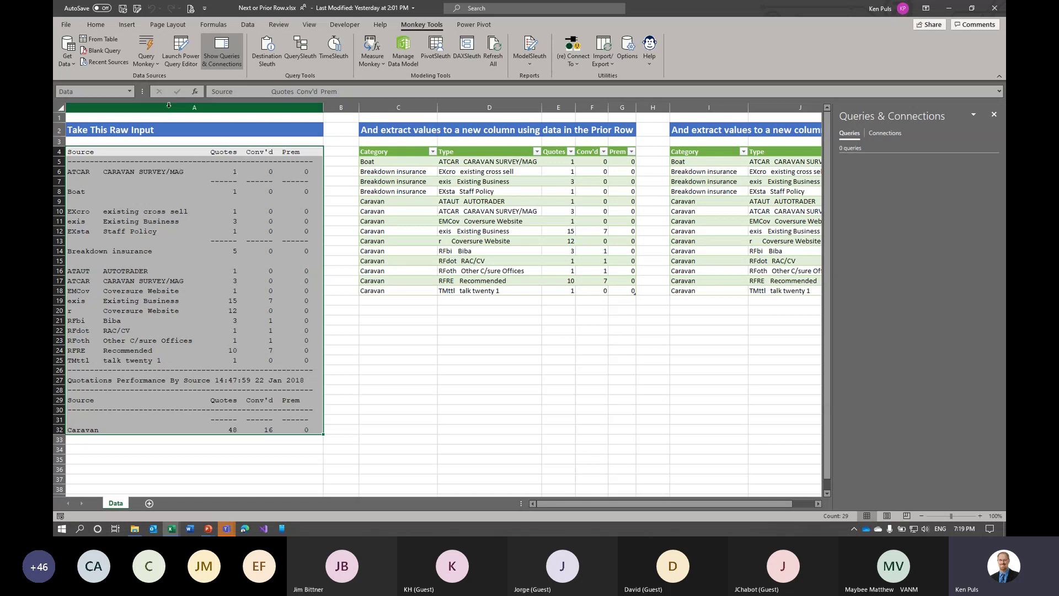
# In the Next or Prior Row workbook, check the named range covering the raw input and where defined names are managed
pyautogui.click(129, 92)
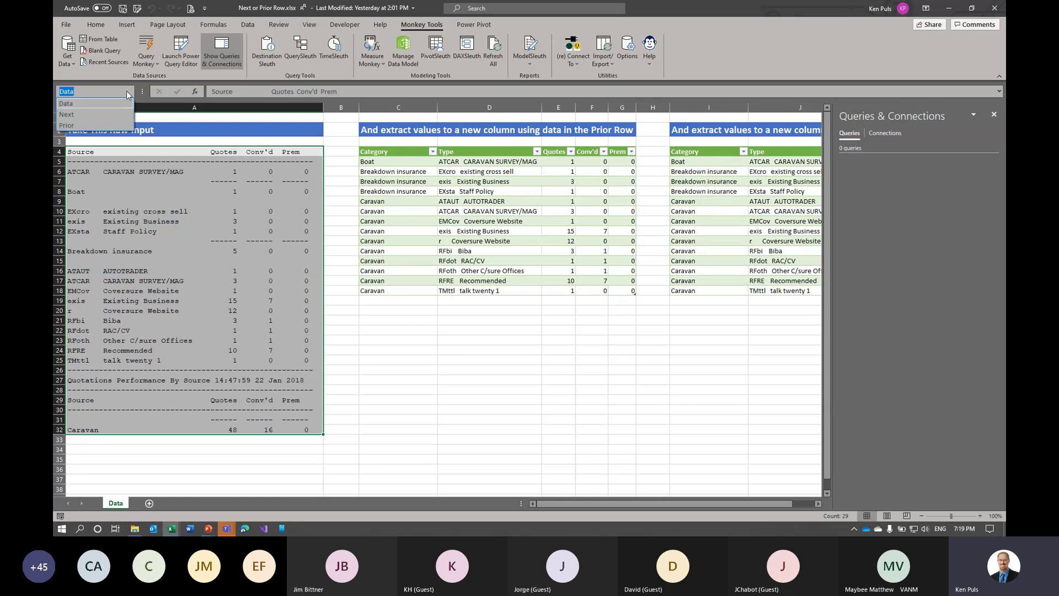
pyautogui.click(127, 91)
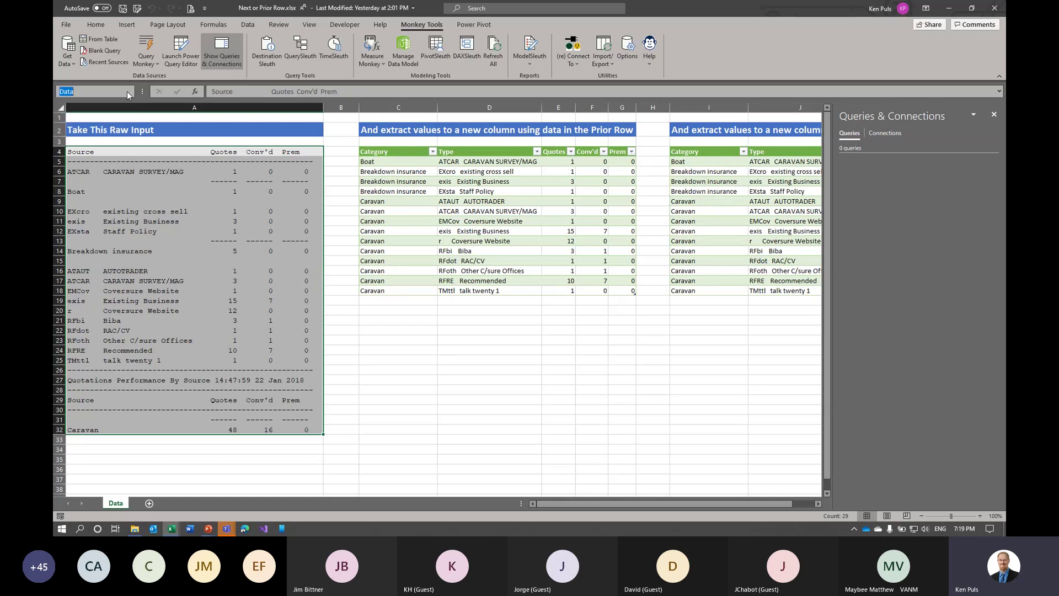
pyautogui.click(220, 25)
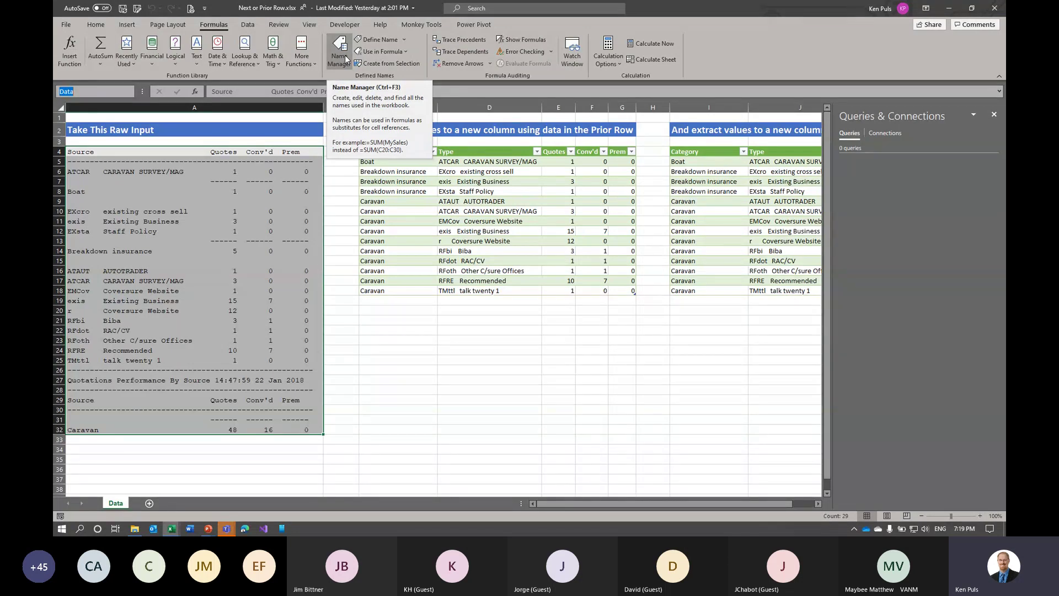
pyautogui.click(418, 26)
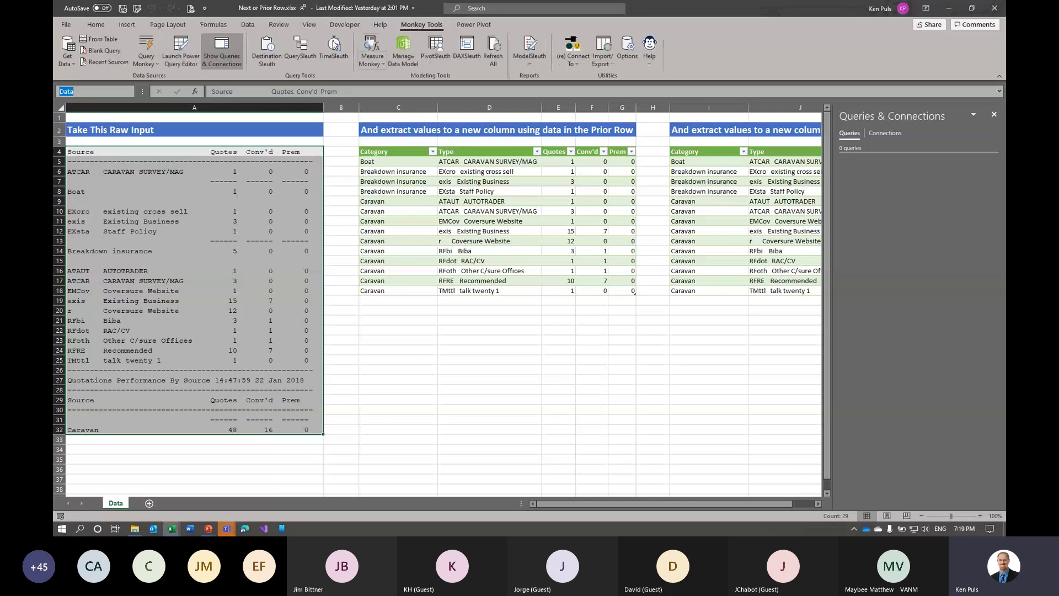
# Create a query from the Data range and split Column1 by 31 characters, once, as far left as possible
pyautogui.click(110, 42)
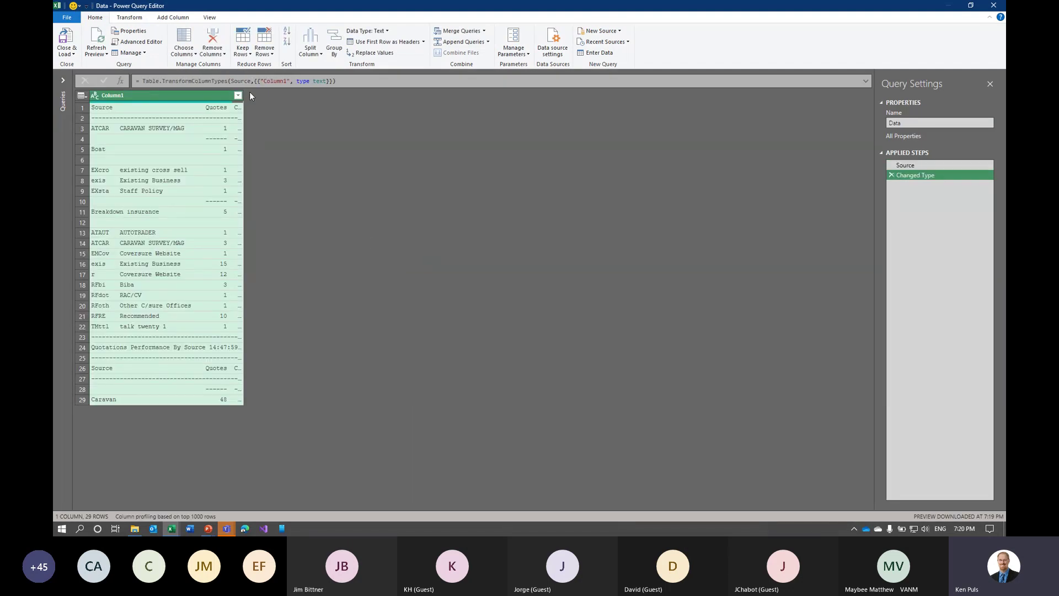
pyautogui.moveTo(244, 95); pyautogui.dragTo(412, 99)
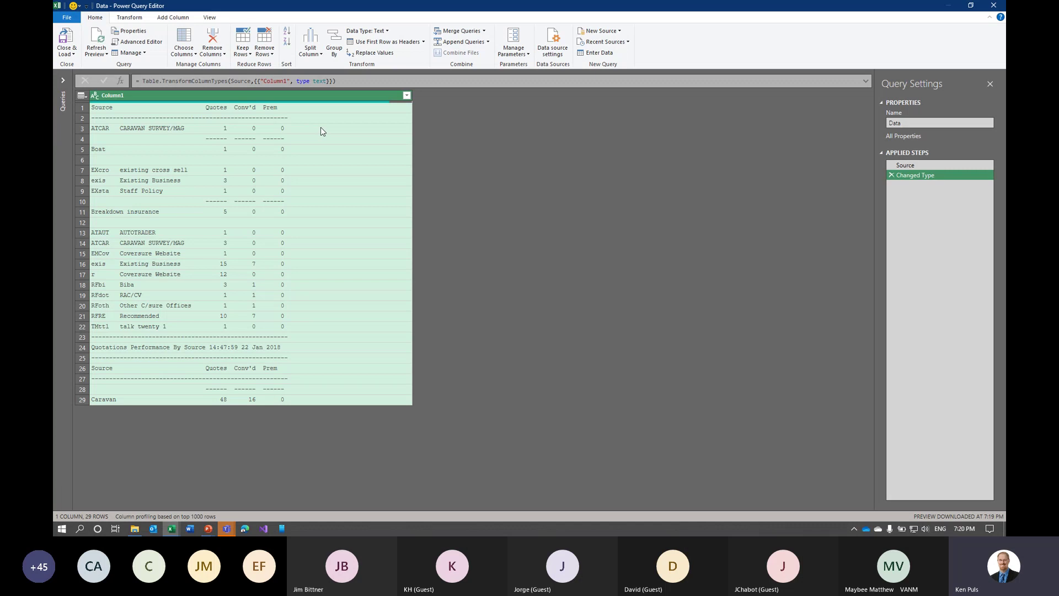
pyautogui.rightClick(288, 99)
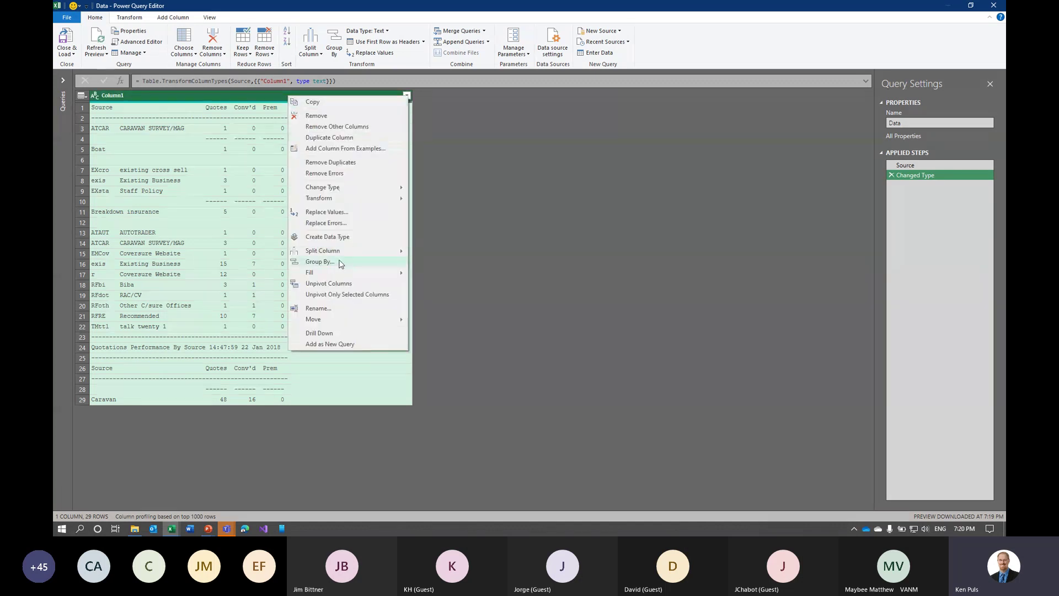
pyautogui.moveTo(341, 252)
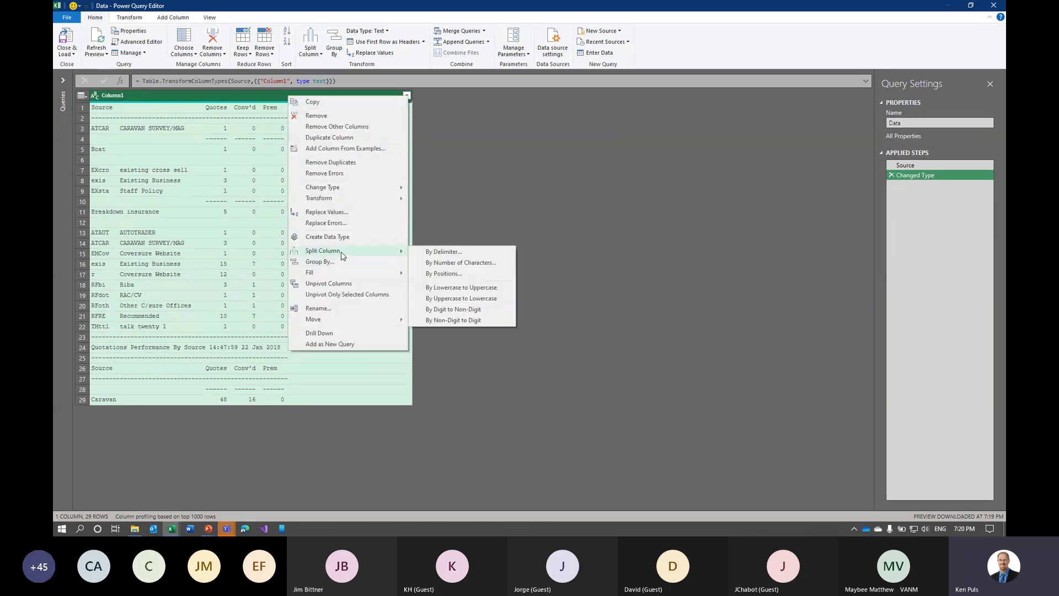
pyautogui.click(458, 264)
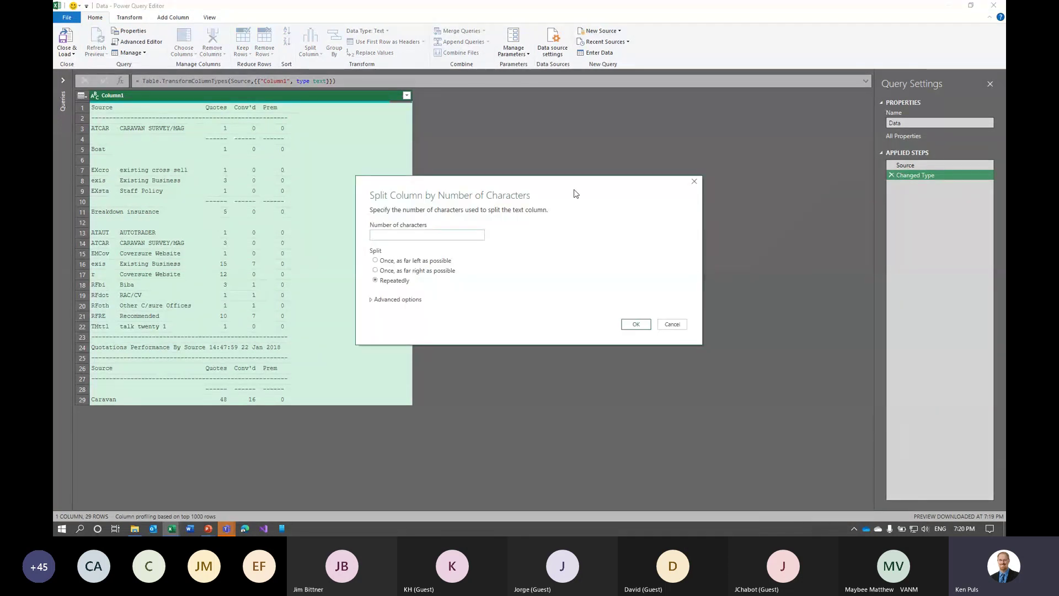
pyautogui.write('31')
pyautogui.click(435, 262)
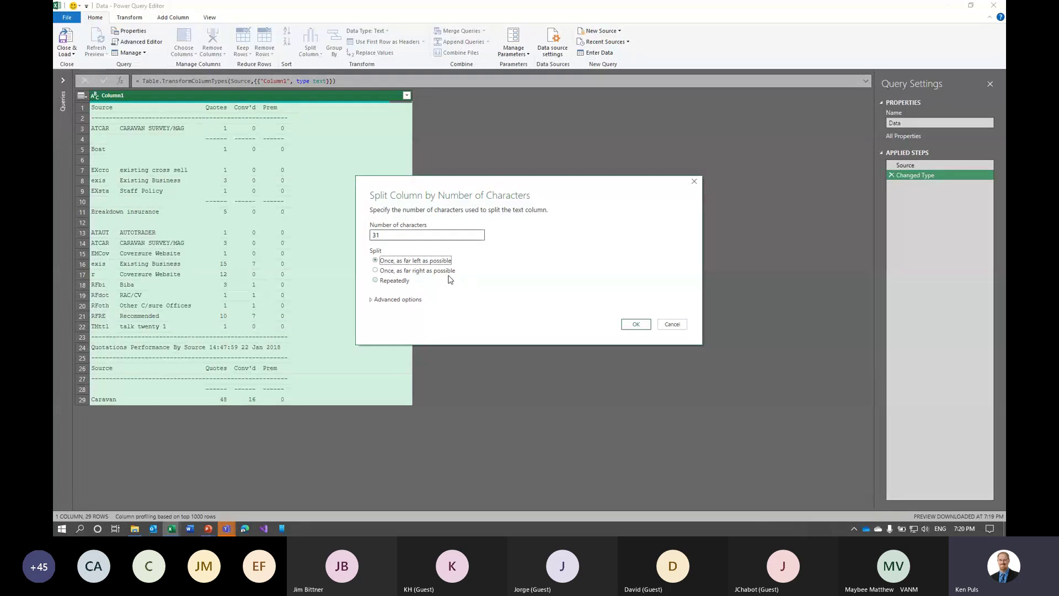
pyautogui.click(643, 323)
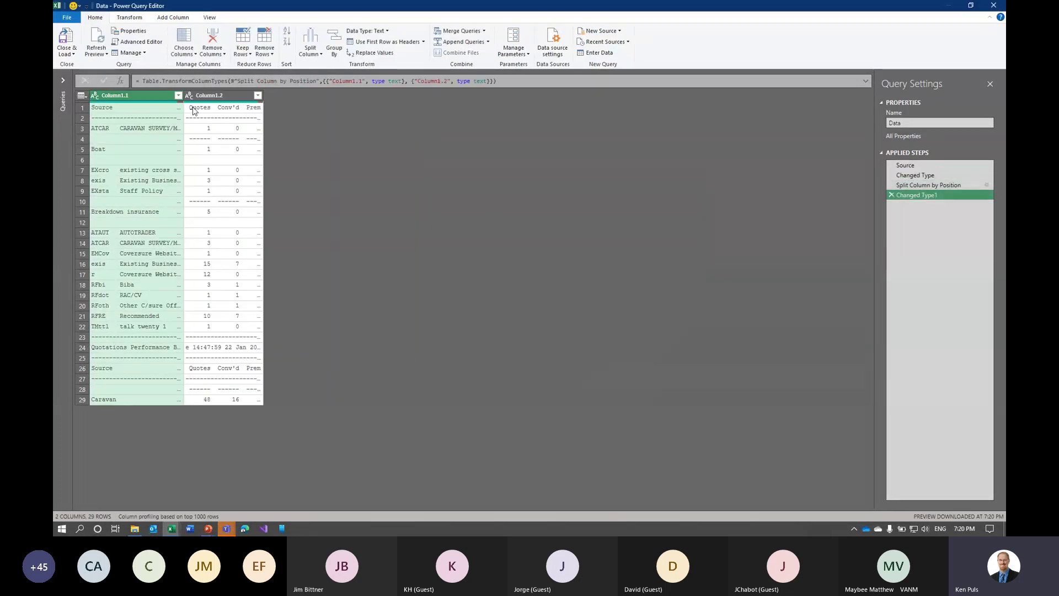
# Widen Column1.1 and split Column1.2 repeatedly by number of characters into separate Quotes, Conv'd and Prem columns
pyautogui.moveTo(183, 97); pyautogui.dragTo(352, 105)
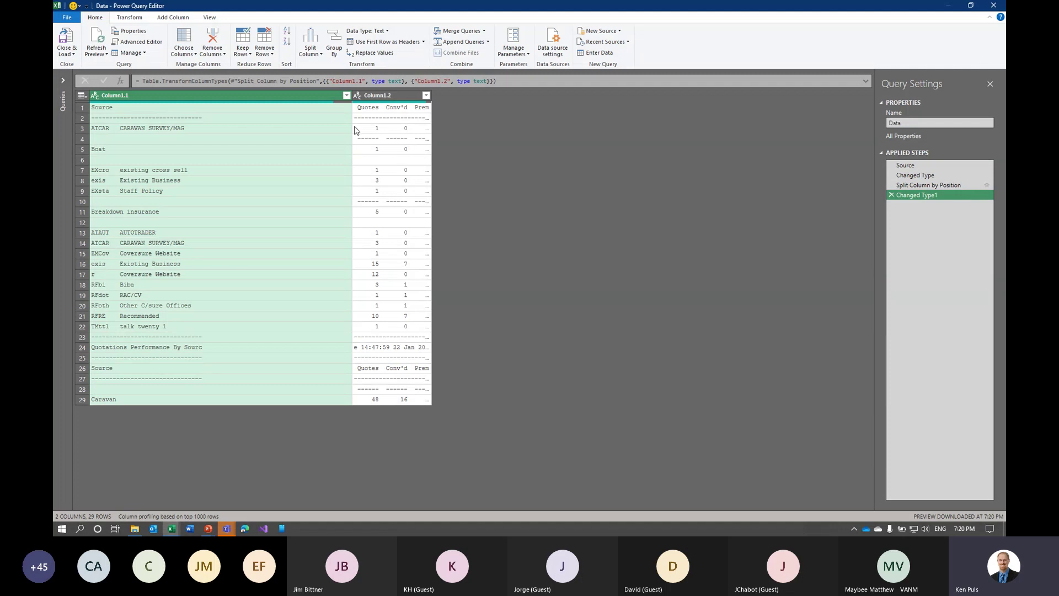
pyautogui.click(373, 99)
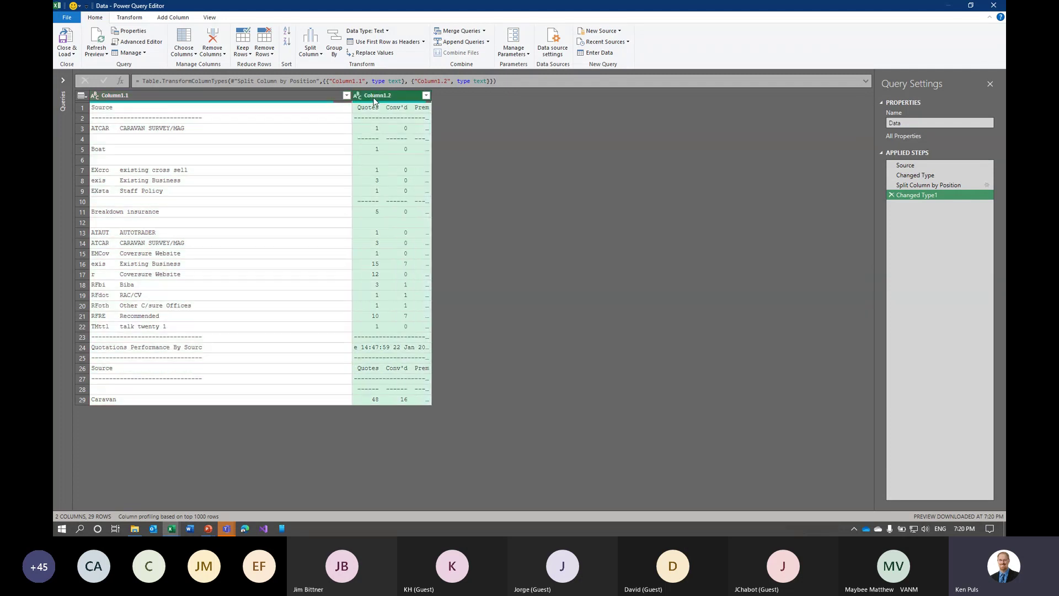
pyautogui.rightClick(407, 99)
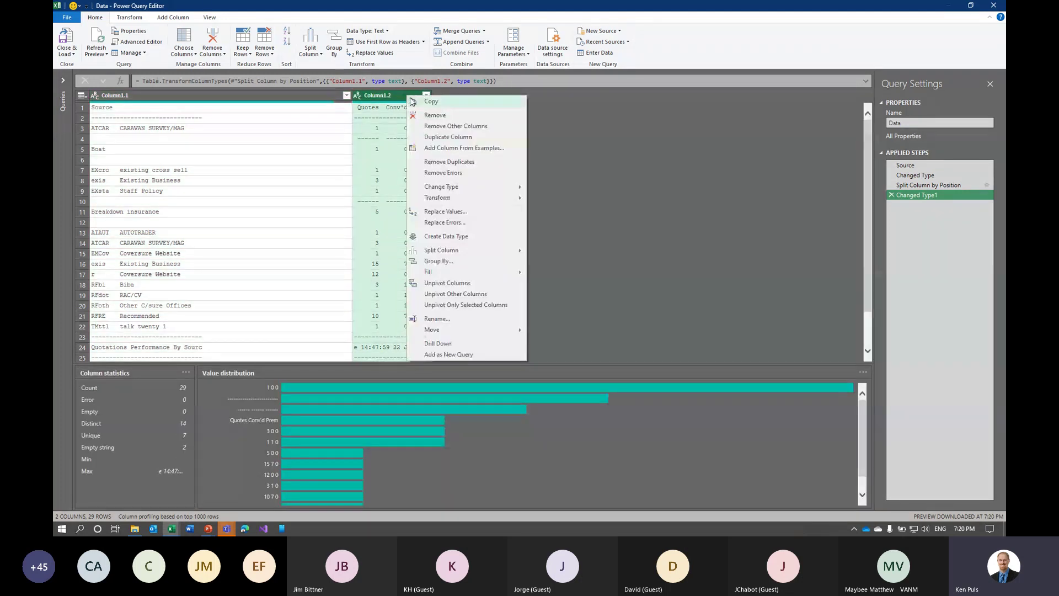
pyautogui.moveTo(457, 250)
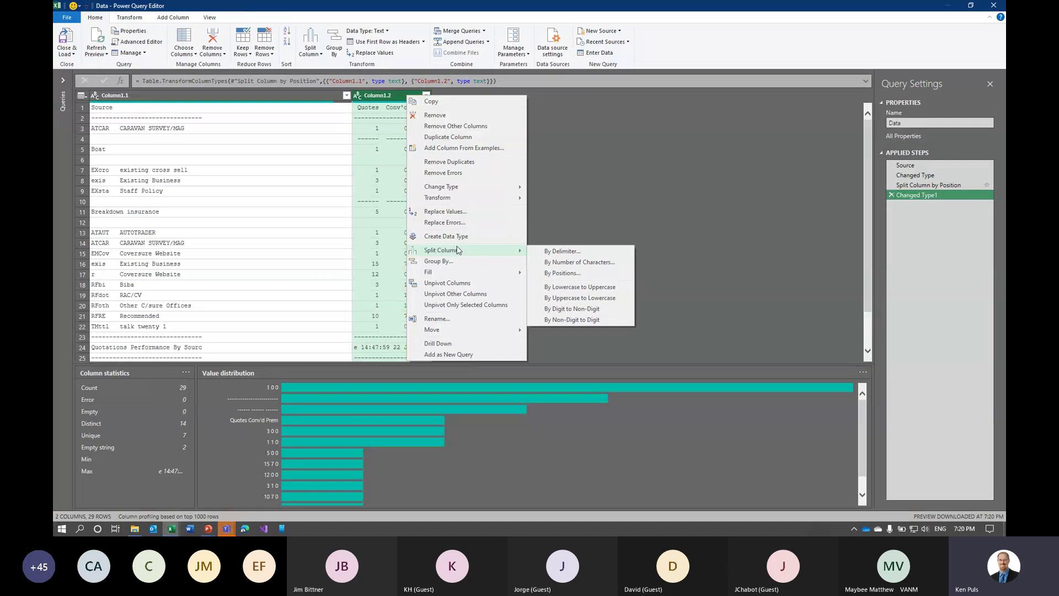
pyautogui.click(578, 262)
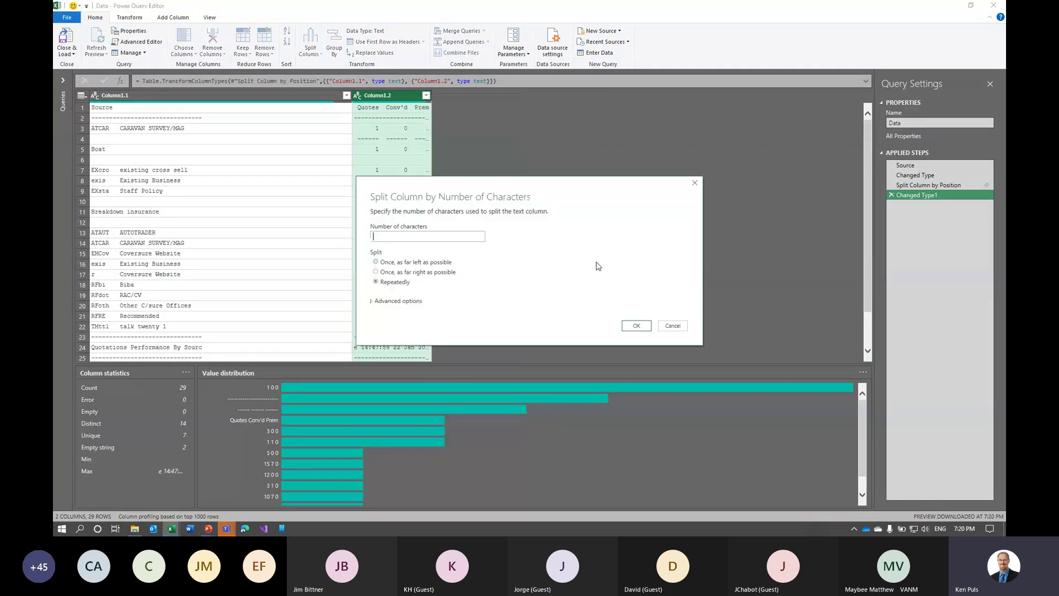
pyautogui.click(634, 326)
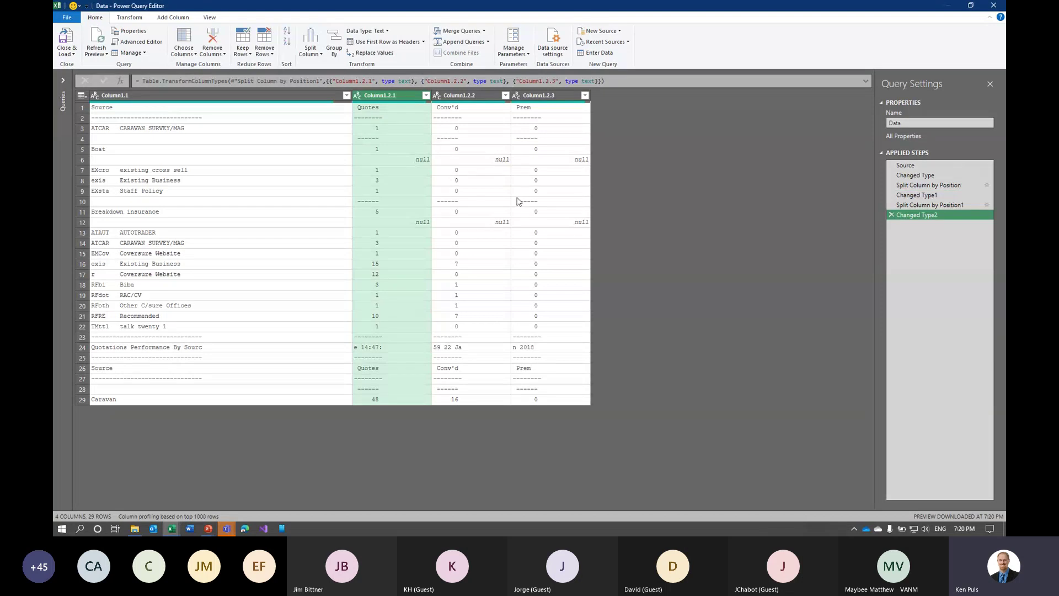
# Trim the text in all four columns and promote the first row to headers
pyautogui.click(293, 97)
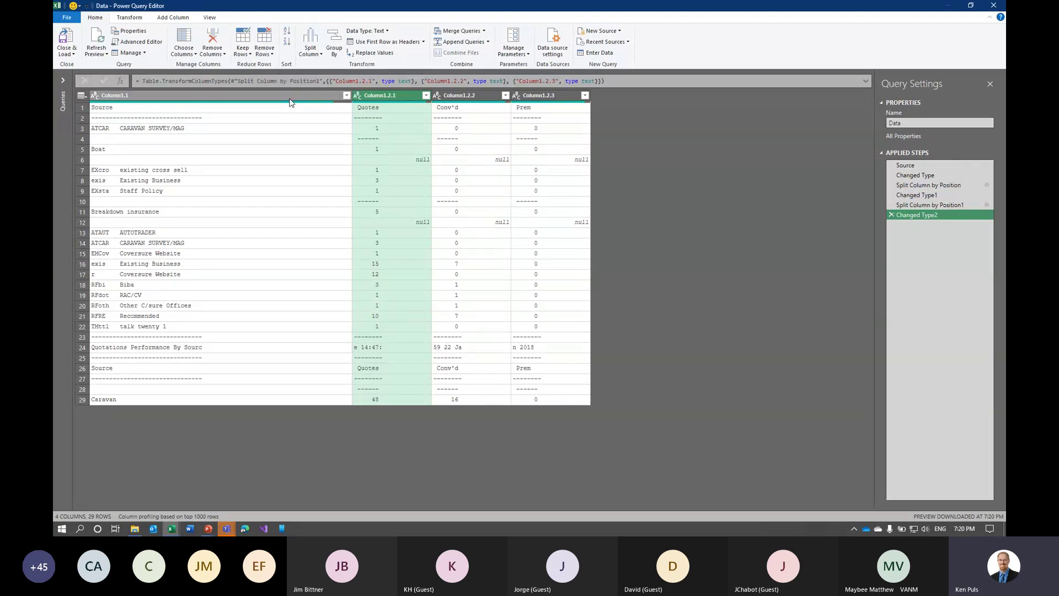
pyautogui.keyDown('shift'); pyautogui.click(562, 98); pyautogui.keyUp('shift')
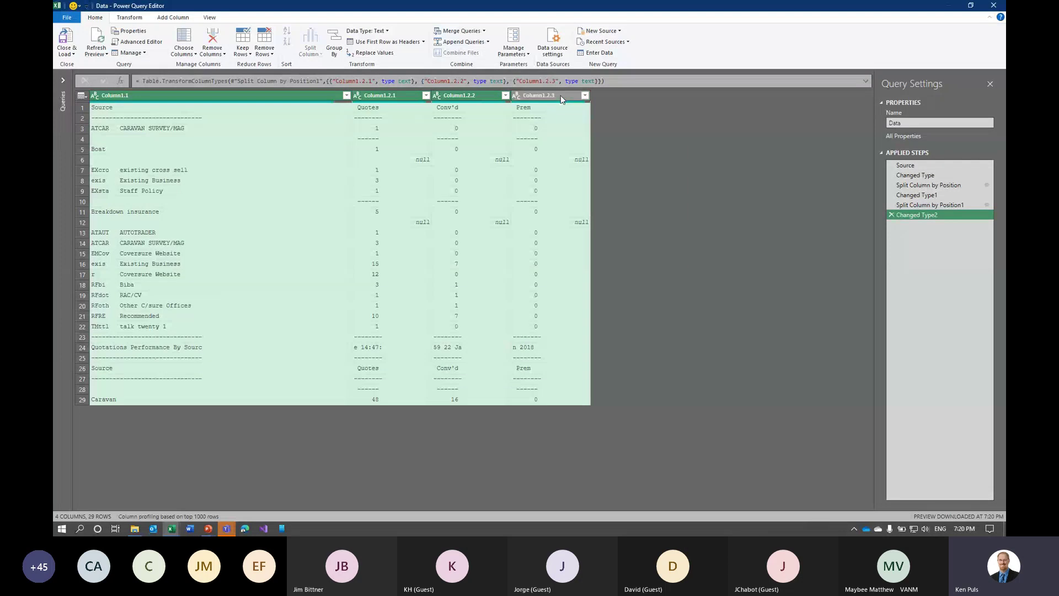
pyautogui.rightClick(563, 98)
pyautogui.moveTo(625, 211)
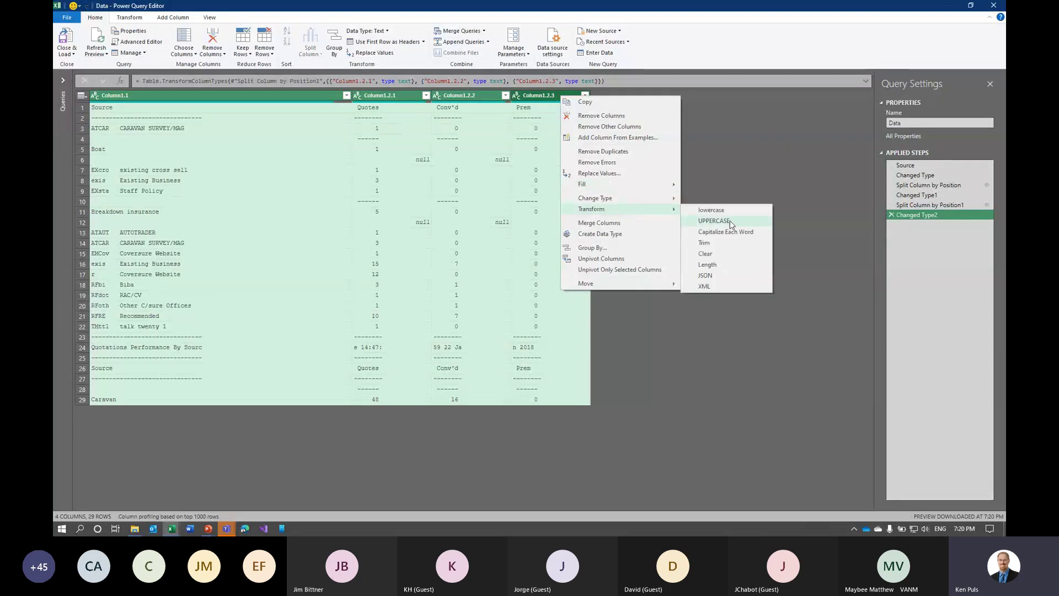
pyautogui.click(726, 242)
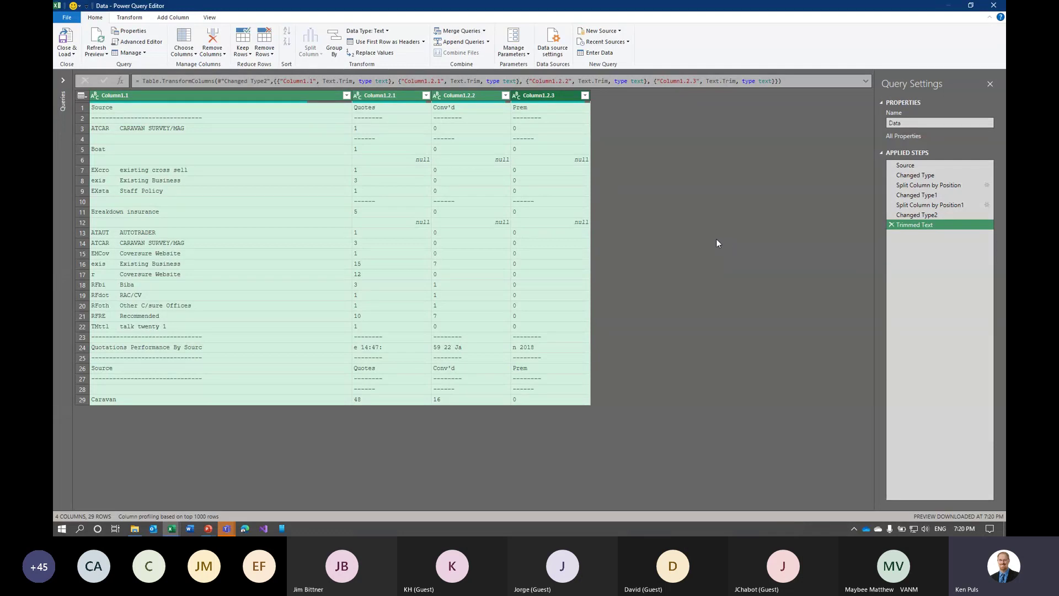
pyautogui.click(381, 42)
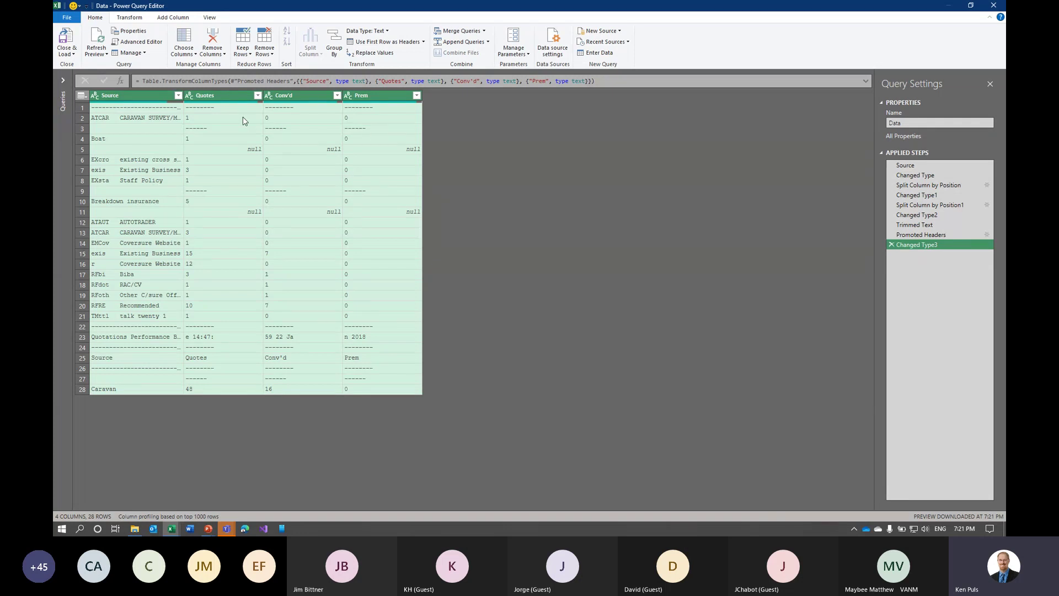
# Filter the Source column to keep only rows that do not contain "---"
pyautogui.click(178, 96)
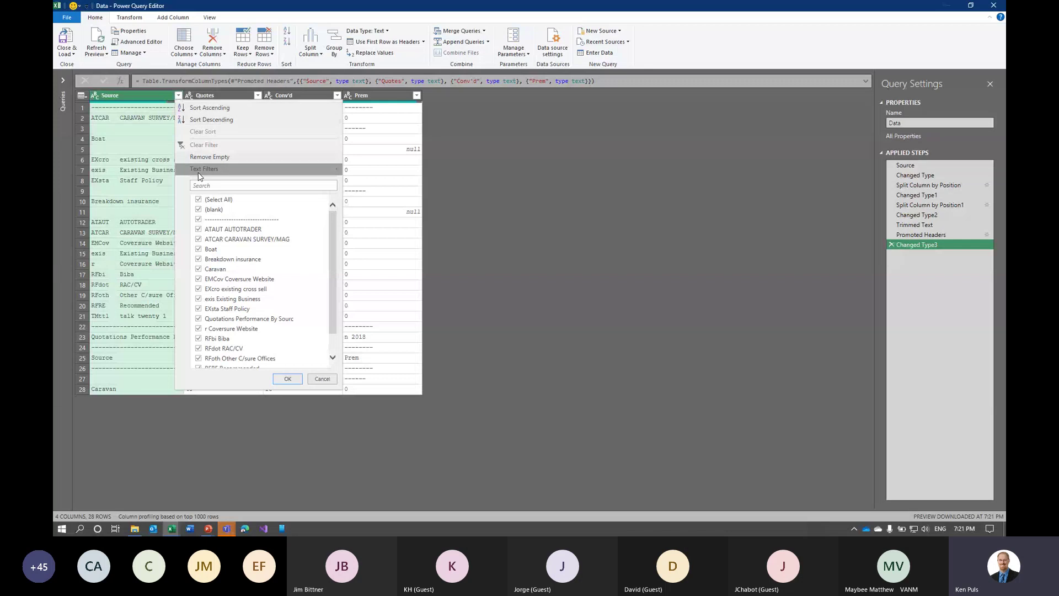
pyautogui.moveTo(199, 173)
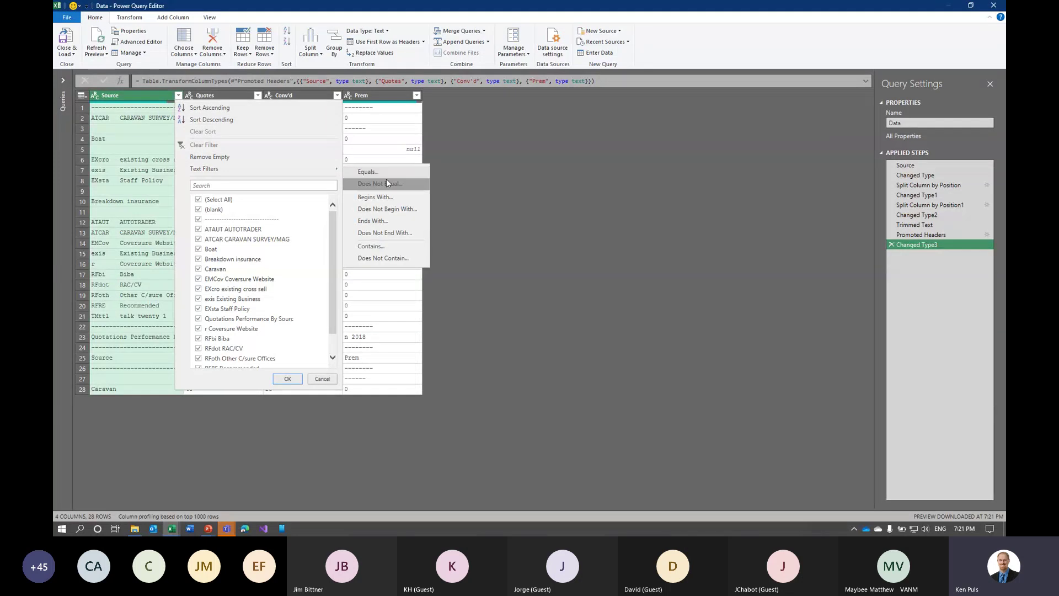
pyautogui.click(389, 257)
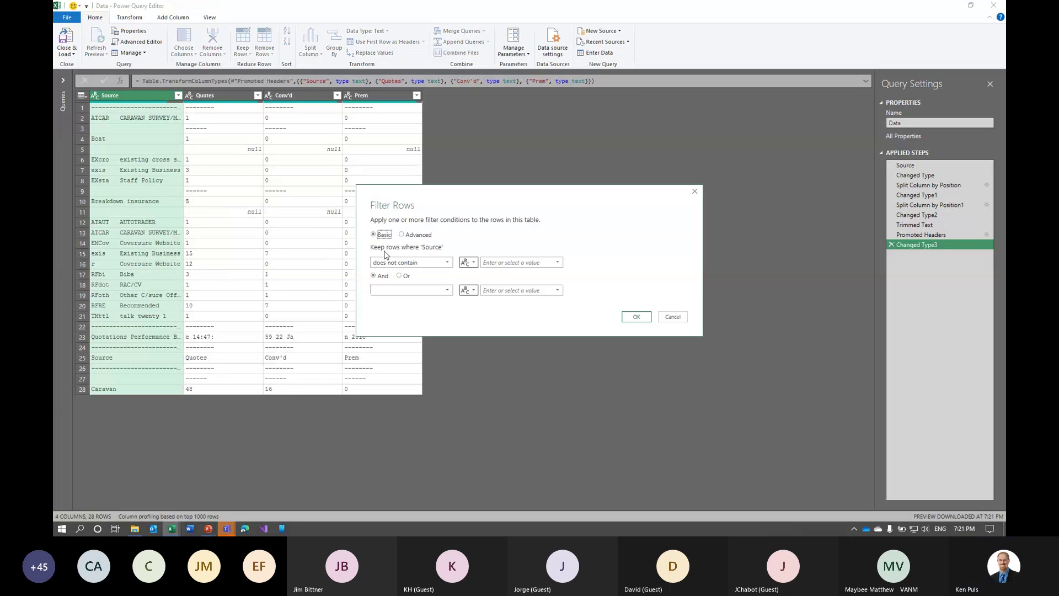
pyautogui.click(500, 263)
pyautogui.click(644, 317)
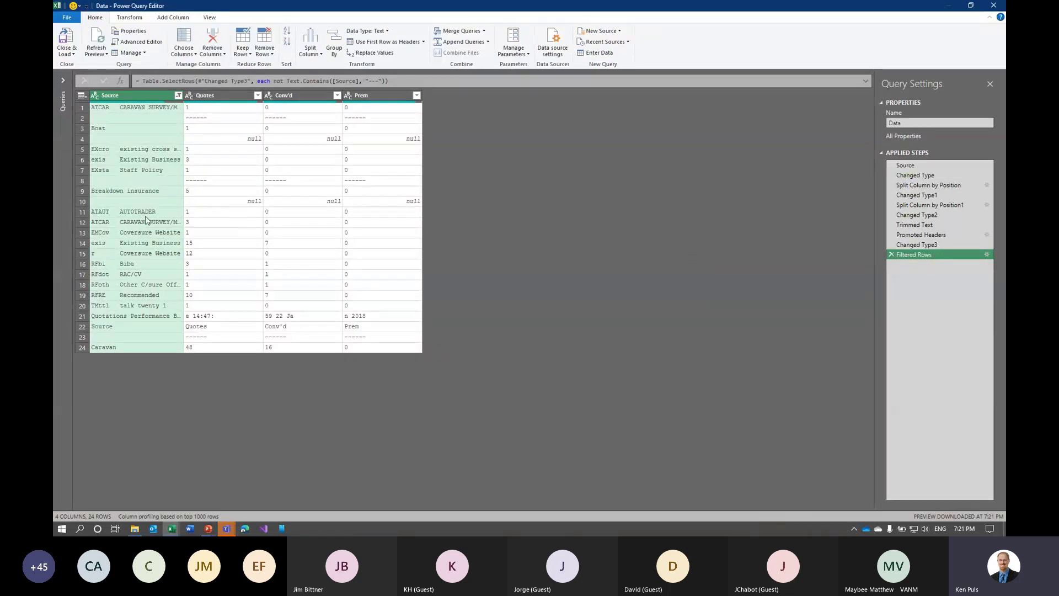
# Filter the repeated header value "Source" out of the Source column
pyautogui.click(179, 95)
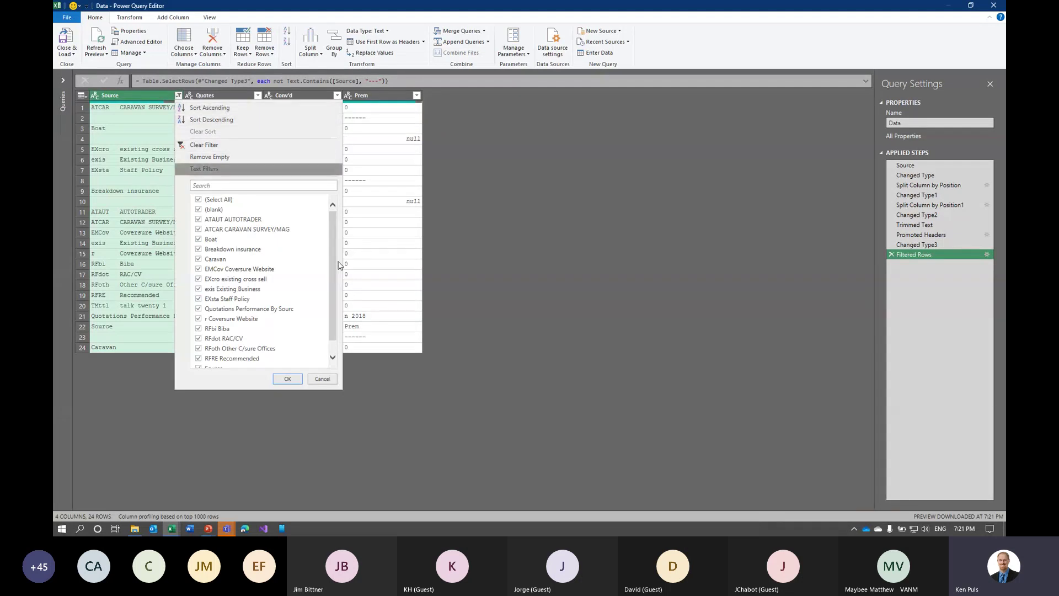
pyautogui.scroll(-1, 338, 267)
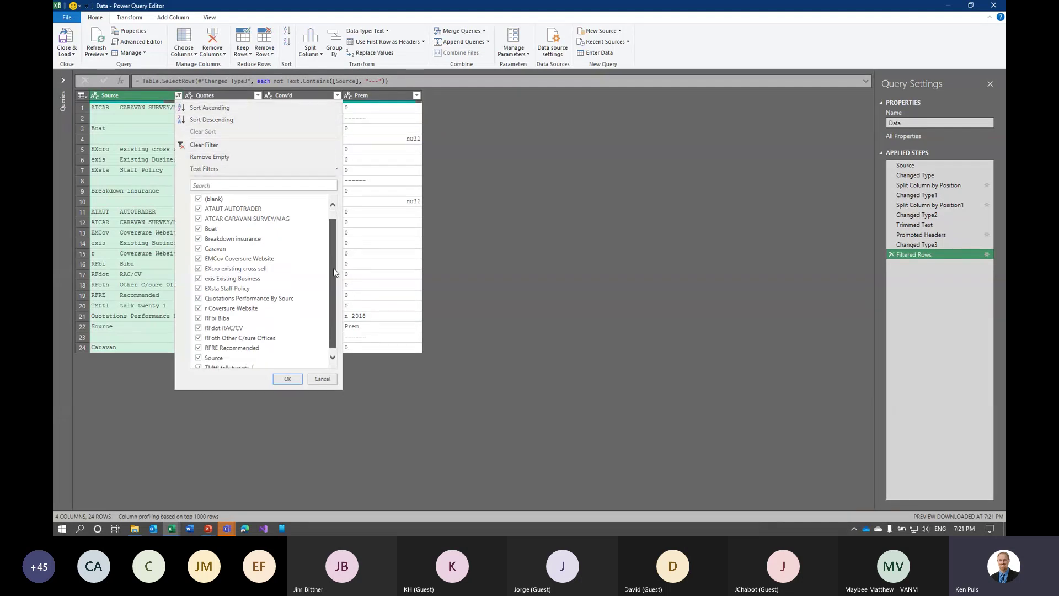
pyautogui.click(200, 354)
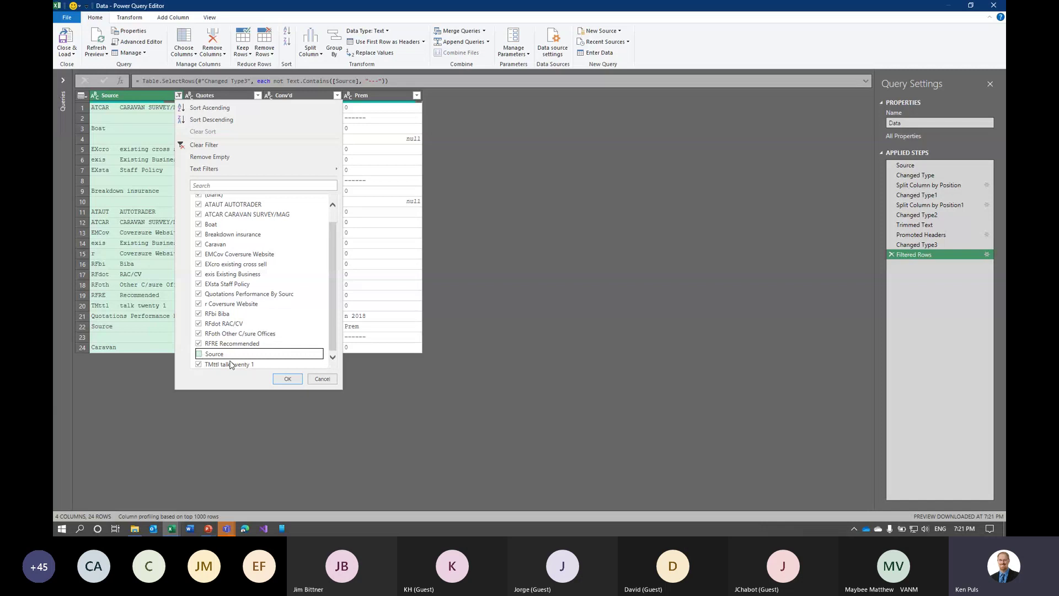
pyautogui.click(278, 382)
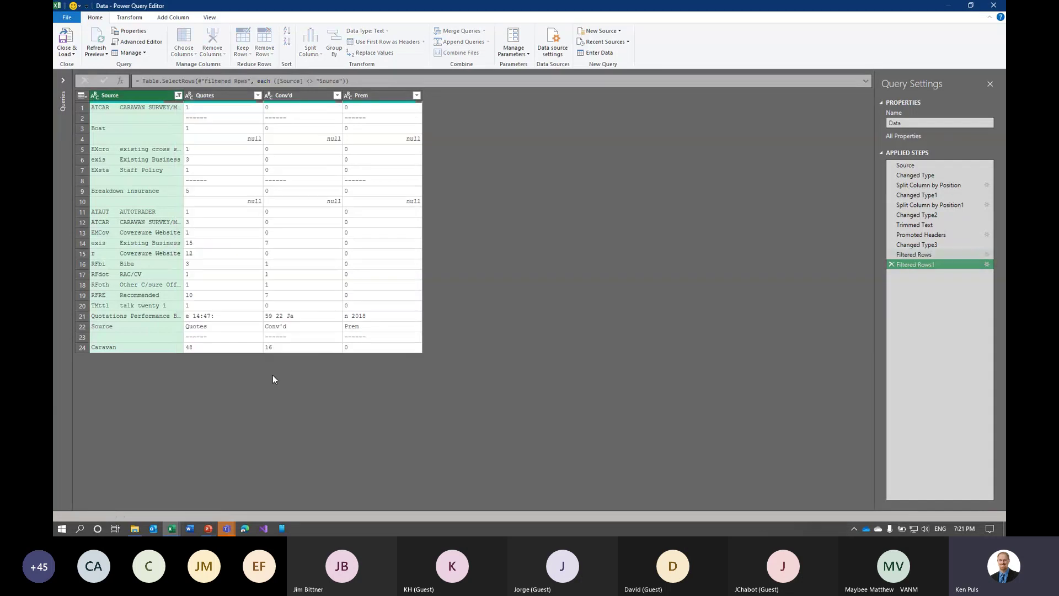
# Filter the Source column to keep only rows that do not begin with "Quotations"
pyautogui.click(179, 96)
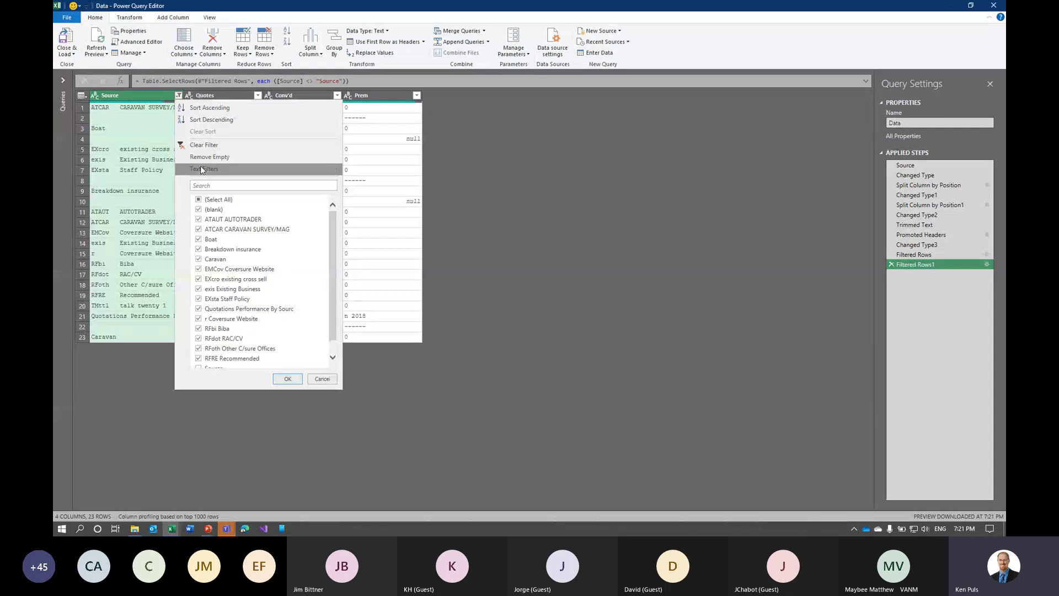
pyautogui.moveTo(286, 169)
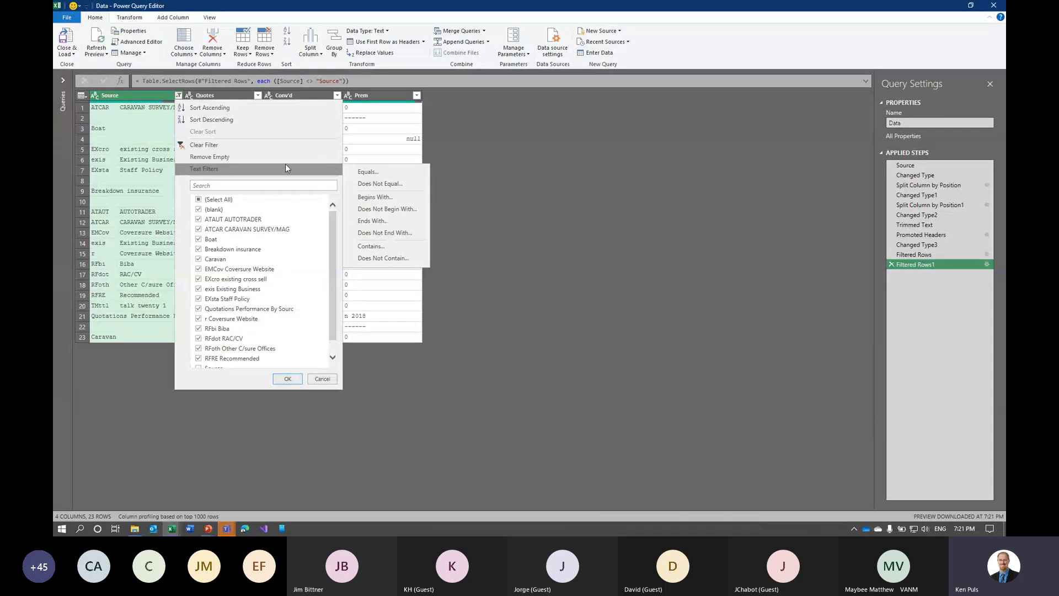
pyautogui.click(393, 209)
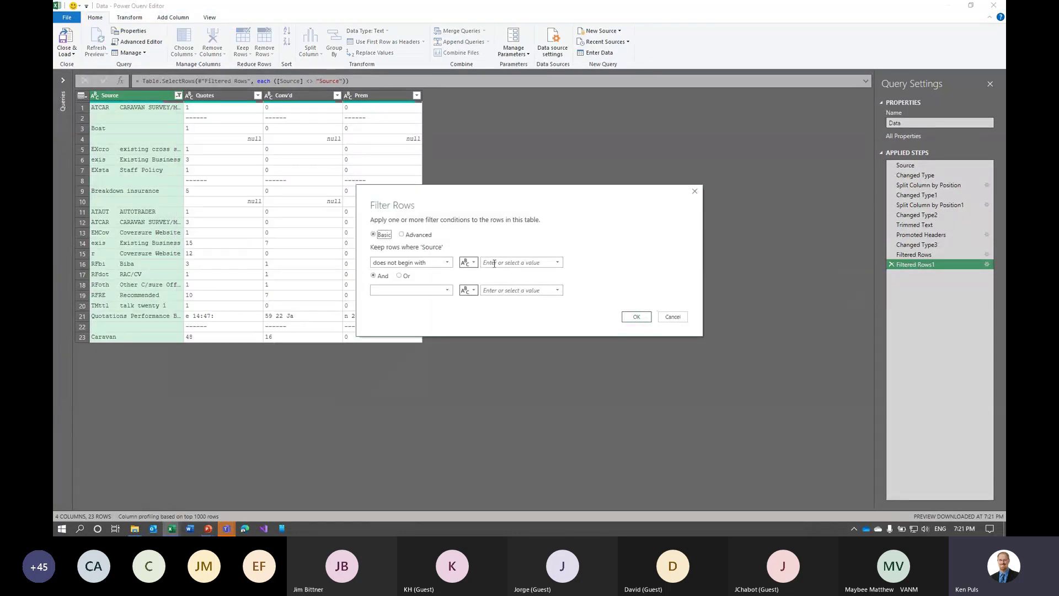
pyautogui.click(497, 263)
pyautogui.write('Quotations')
pyautogui.click(629, 319)
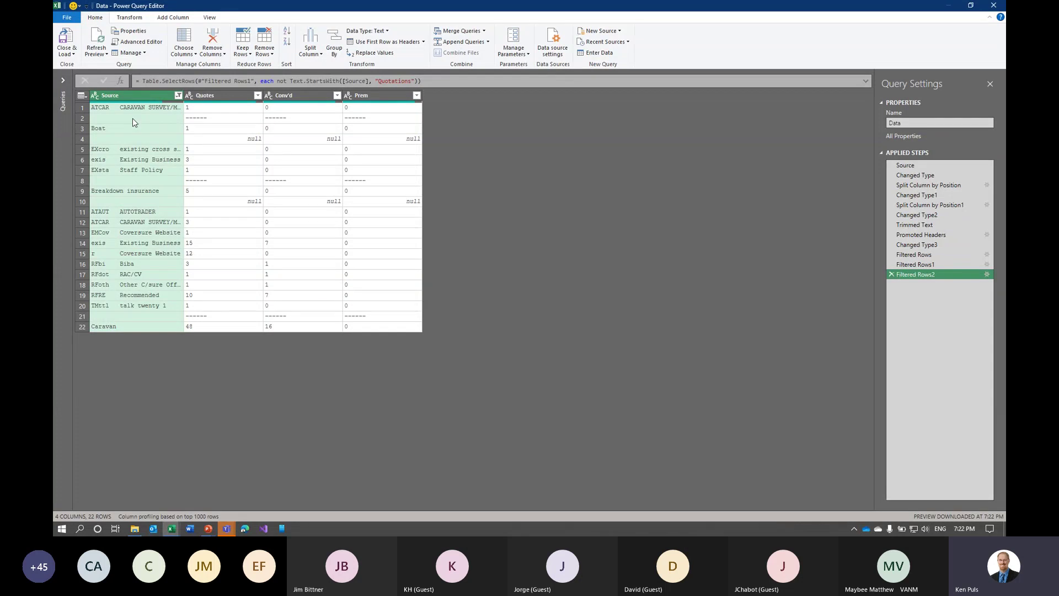
# Add two index columns to the query, one starting from 0 and another starting from 1
pyautogui.click(184, 20)
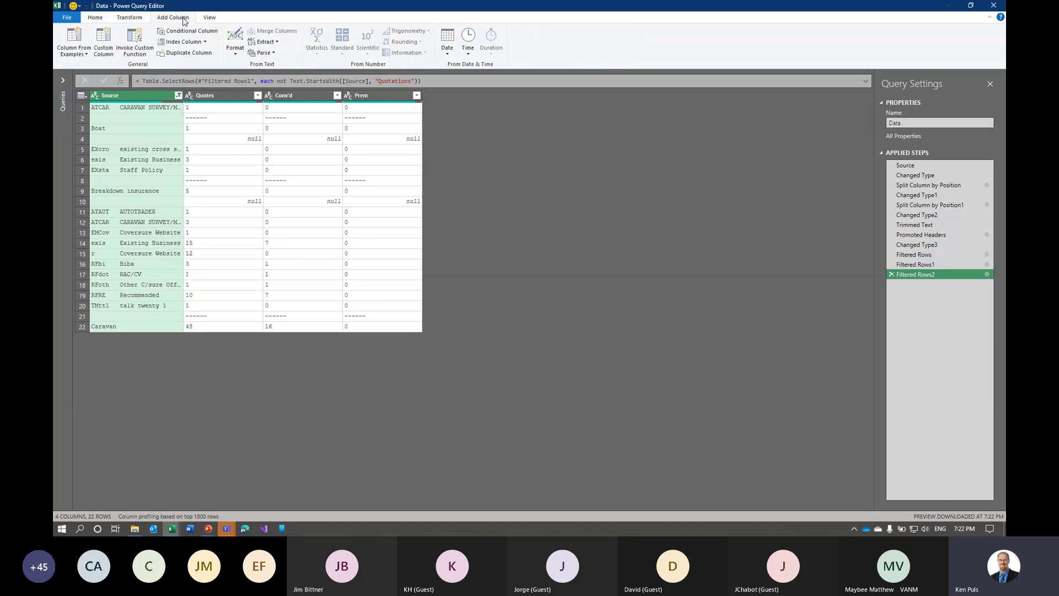
pyautogui.click(205, 43)
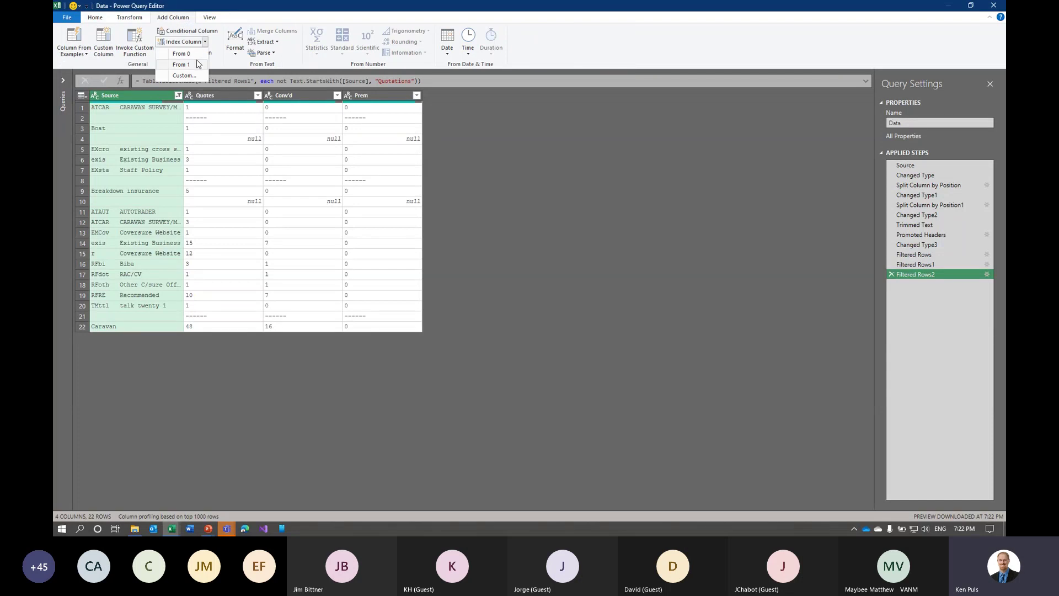
pyautogui.click(185, 54)
pyautogui.click(205, 42)
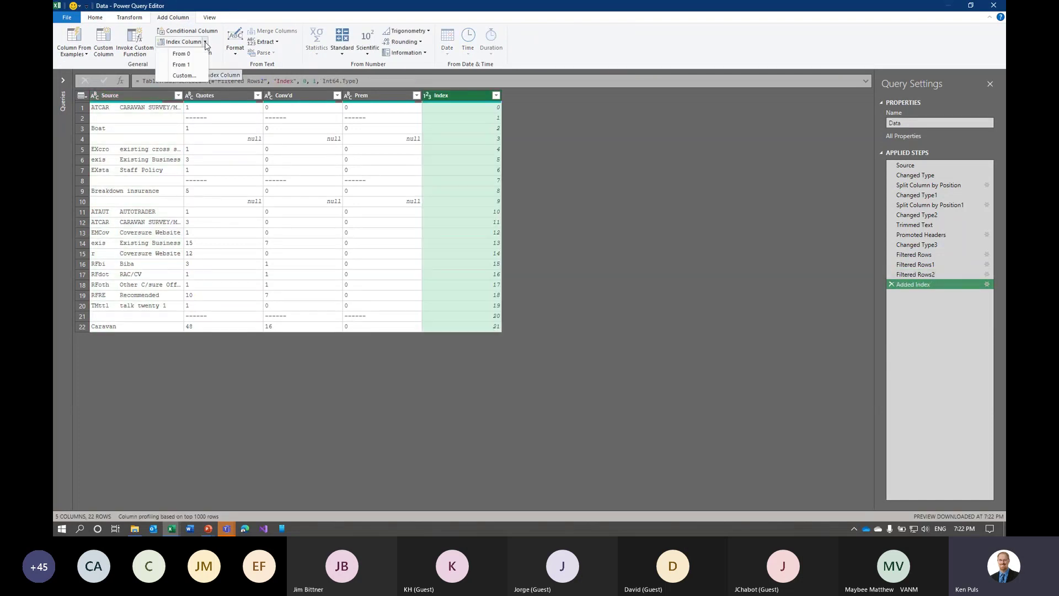
pyautogui.click(182, 65)
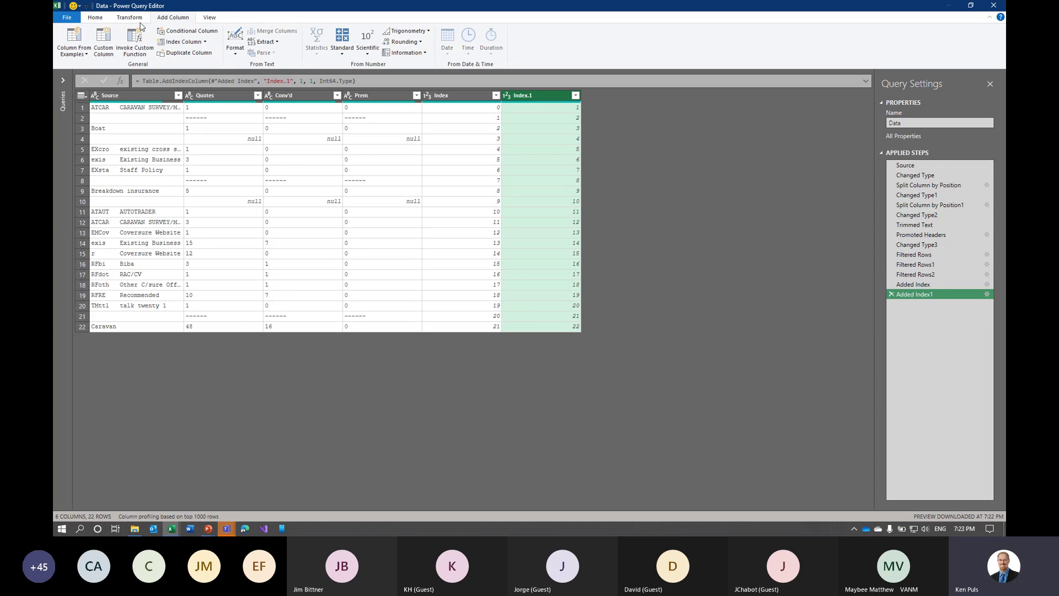
pyautogui.click(97, 18)
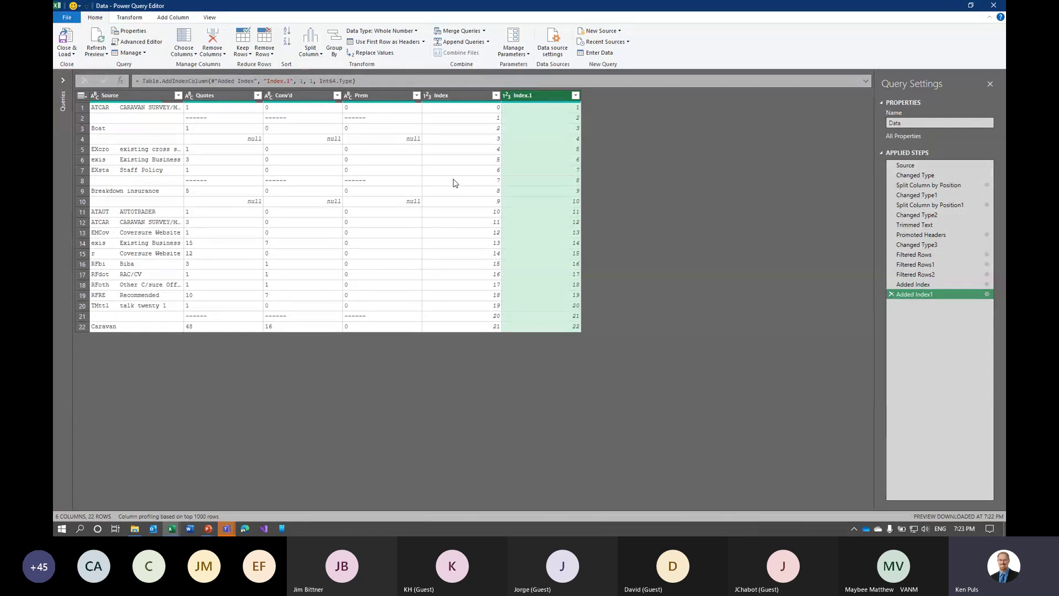
# Merge the Data query with itself using a left outer join of Index to Index.1, and preview the first two nested tables
pyautogui.click(460, 31)
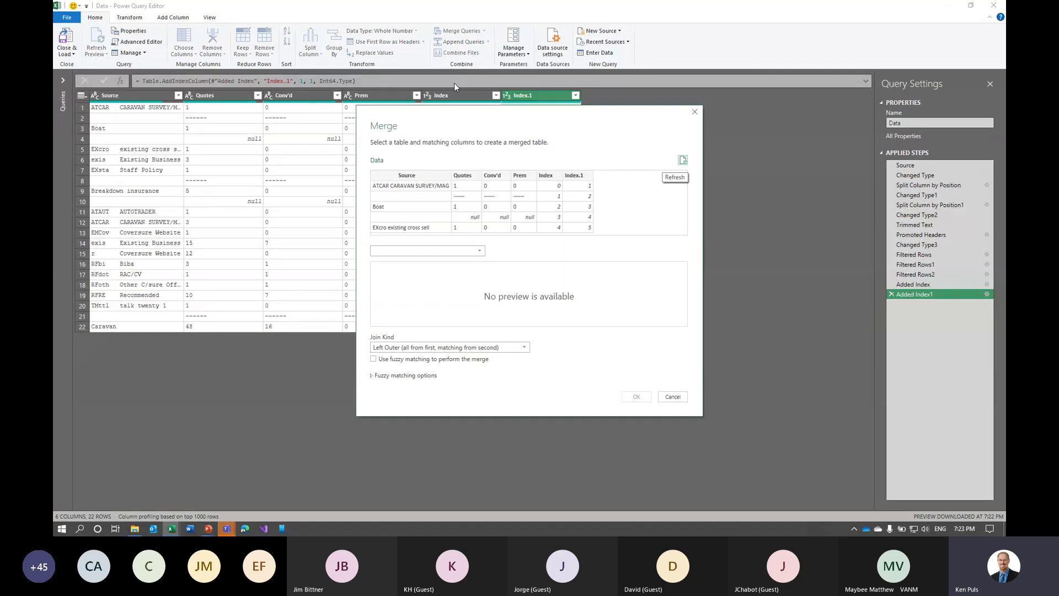
pyautogui.click(480, 251)
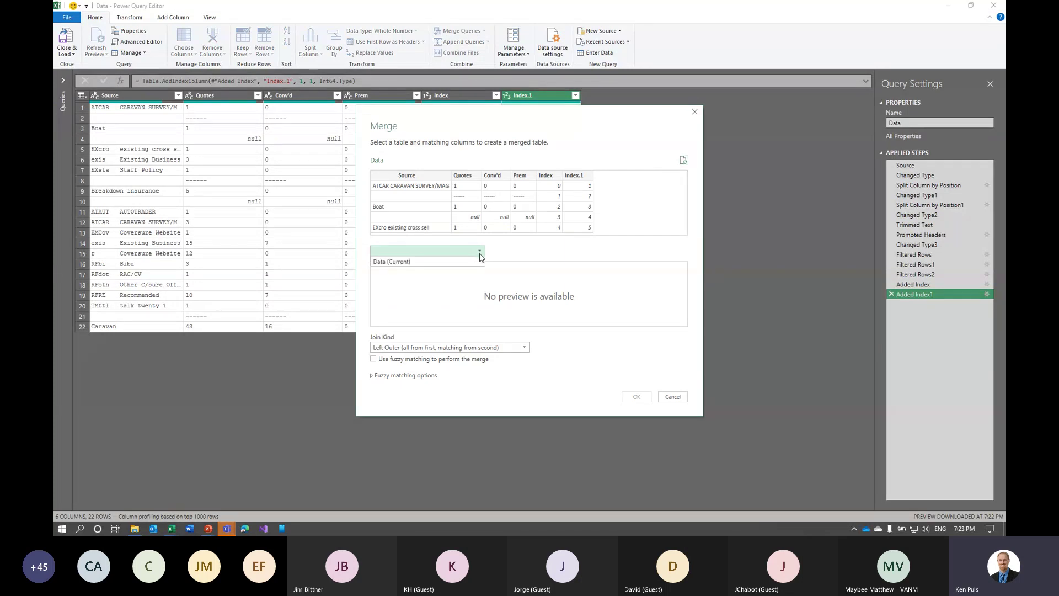
pyautogui.click(480, 261)
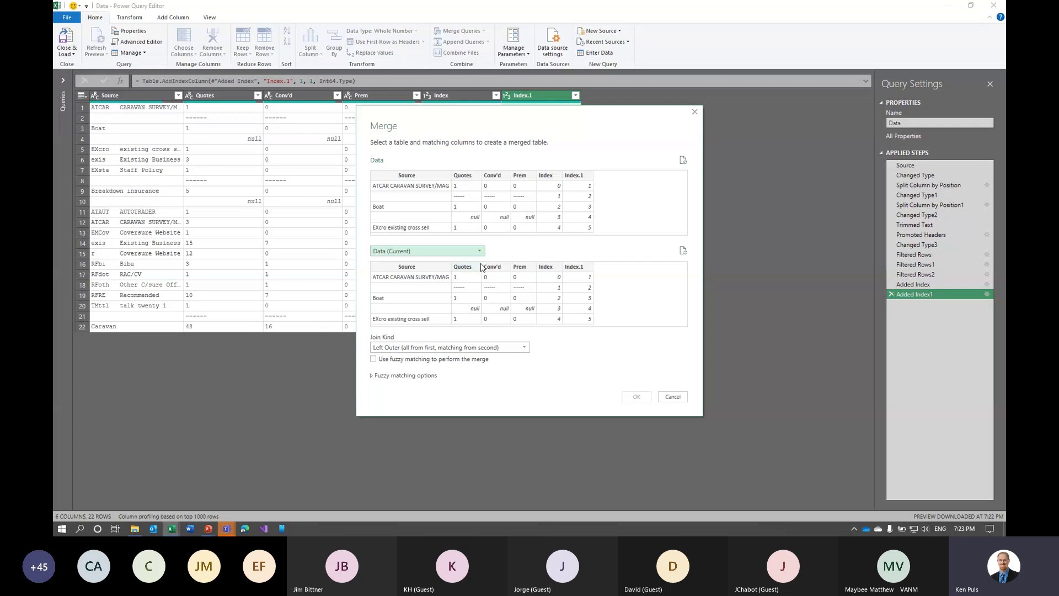
pyautogui.click(549, 181)
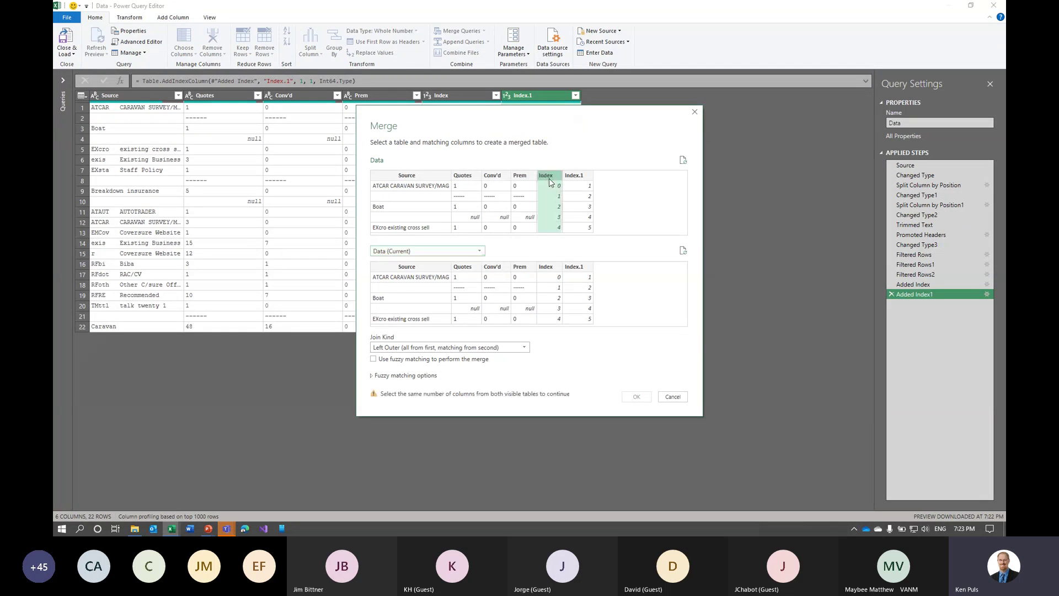
pyautogui.click(579, 269)
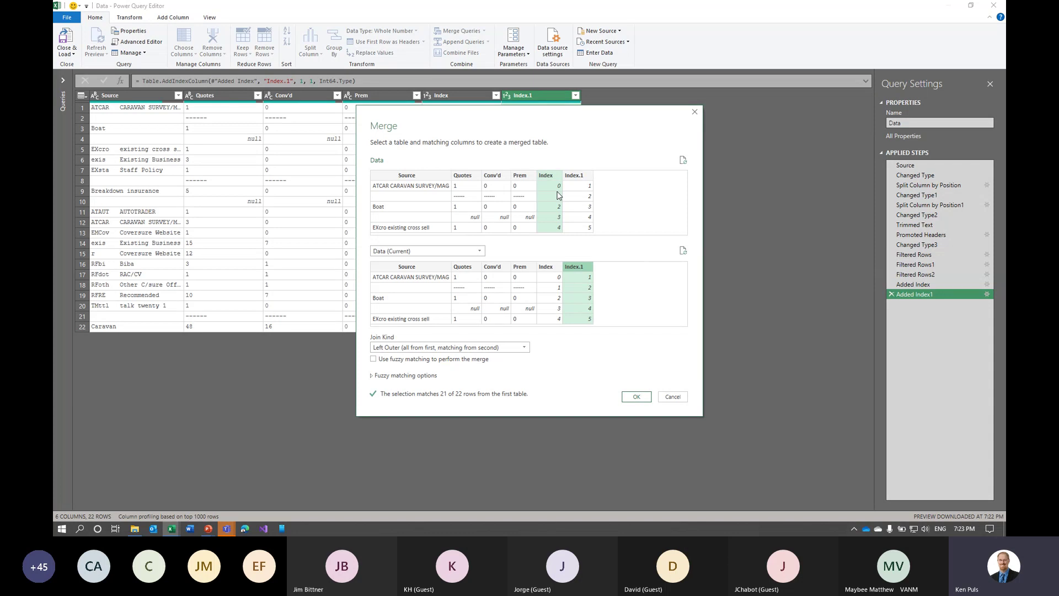
pyautogui.click(637, 397)
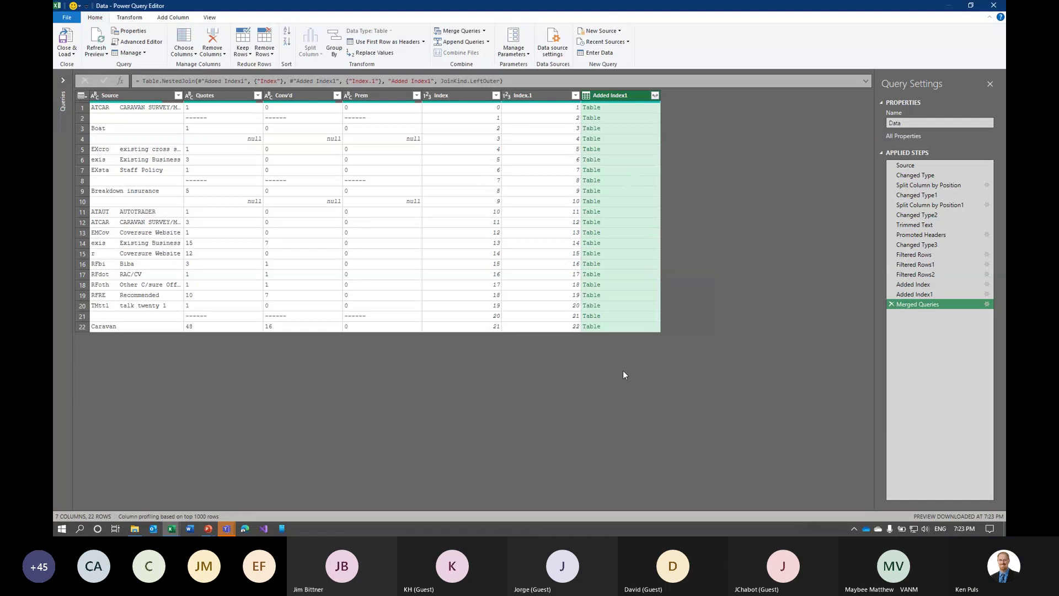
pyautogui.click(644, 110)
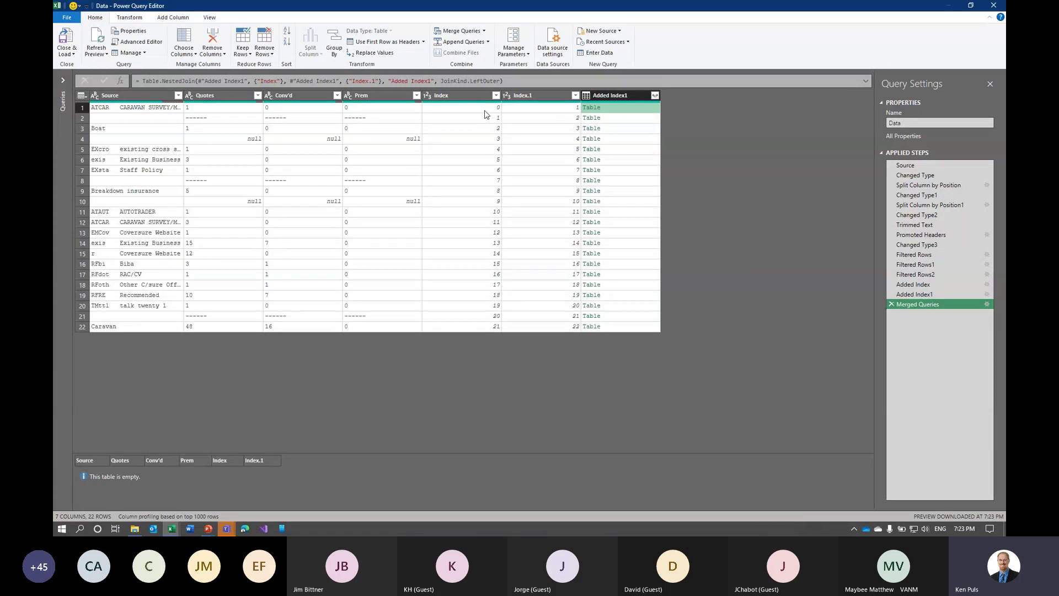
pyautogui.click(620, 120)
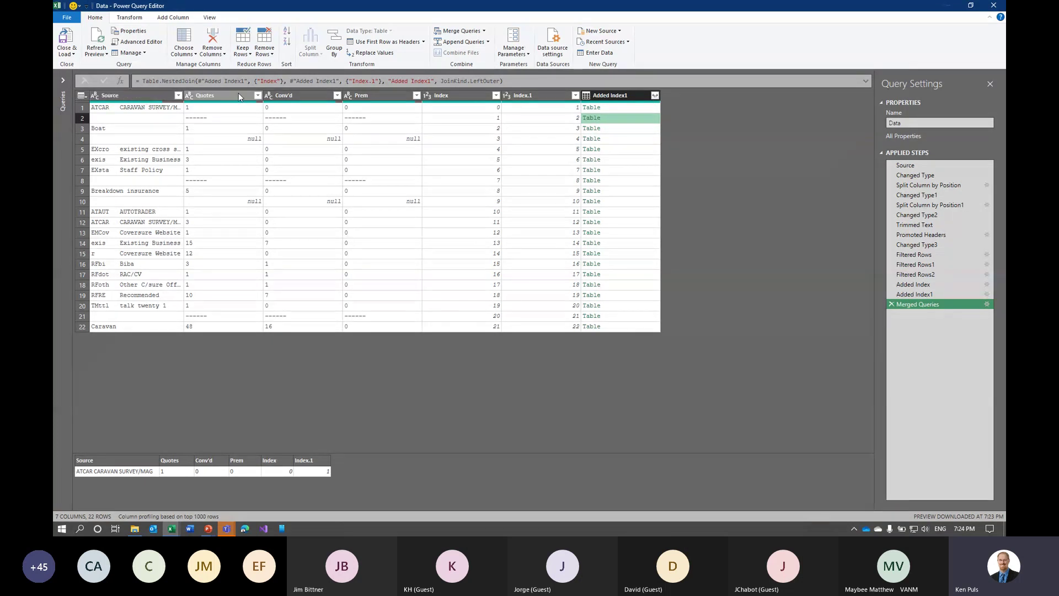
# Expand only Source and Quotes from the merged tables without the original column name prefix, and sort the rows by Index ascending
pyautogui.click(656, 95)
pyautogui.click(510, 145)
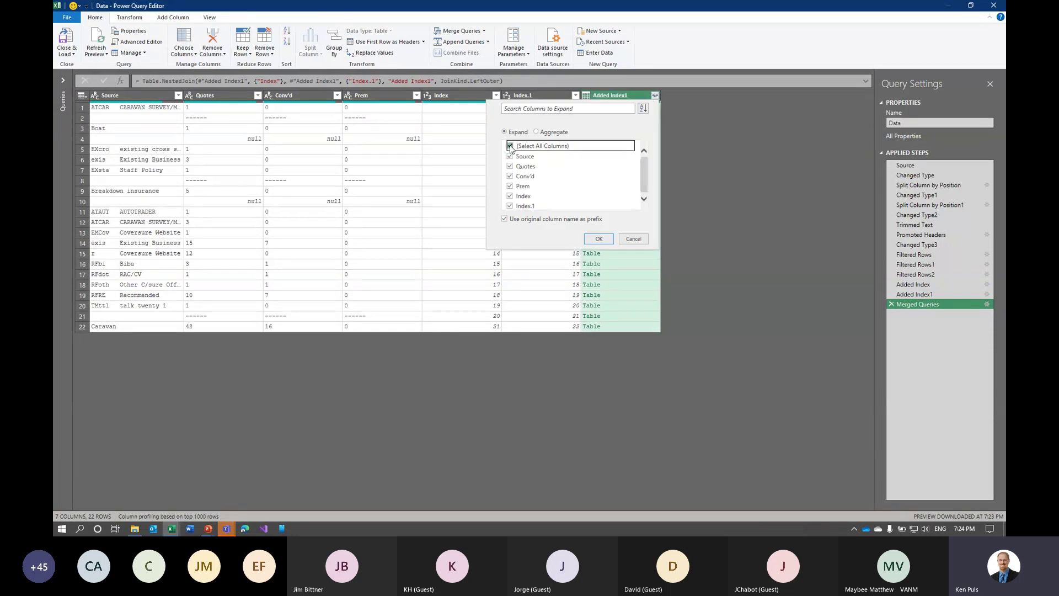
pyautogui.click(511, 155)
pyautogui.click(510, 166)
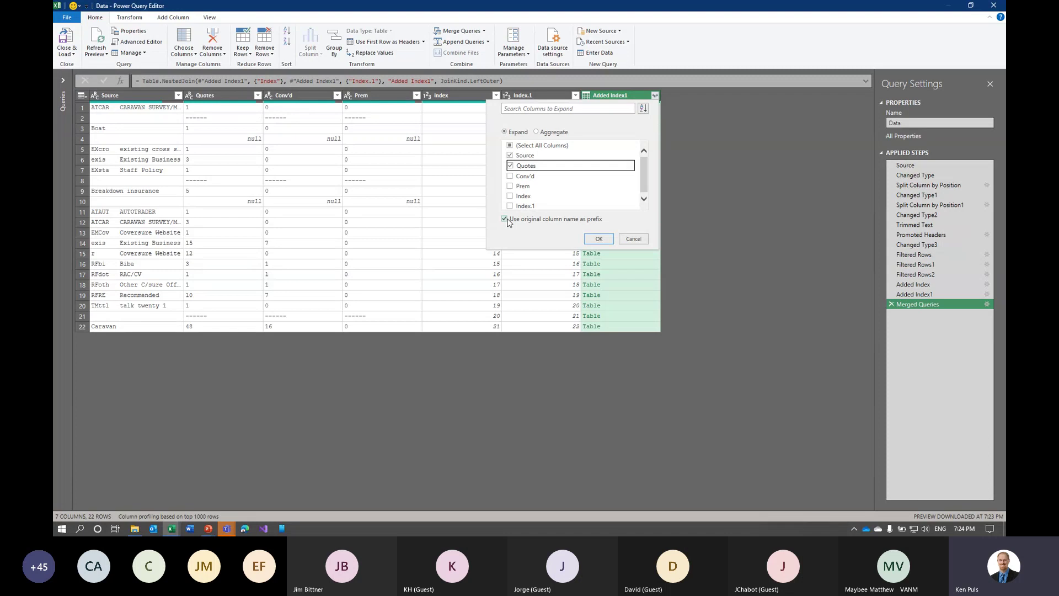
pyautogui.click(506, 219)
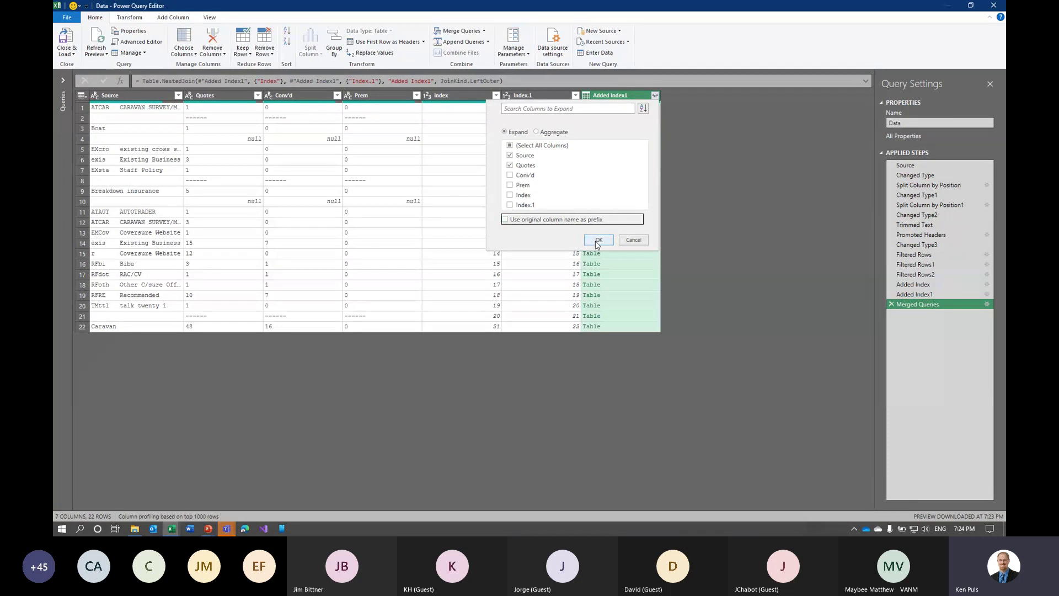
pyautogui.click(597, 241)
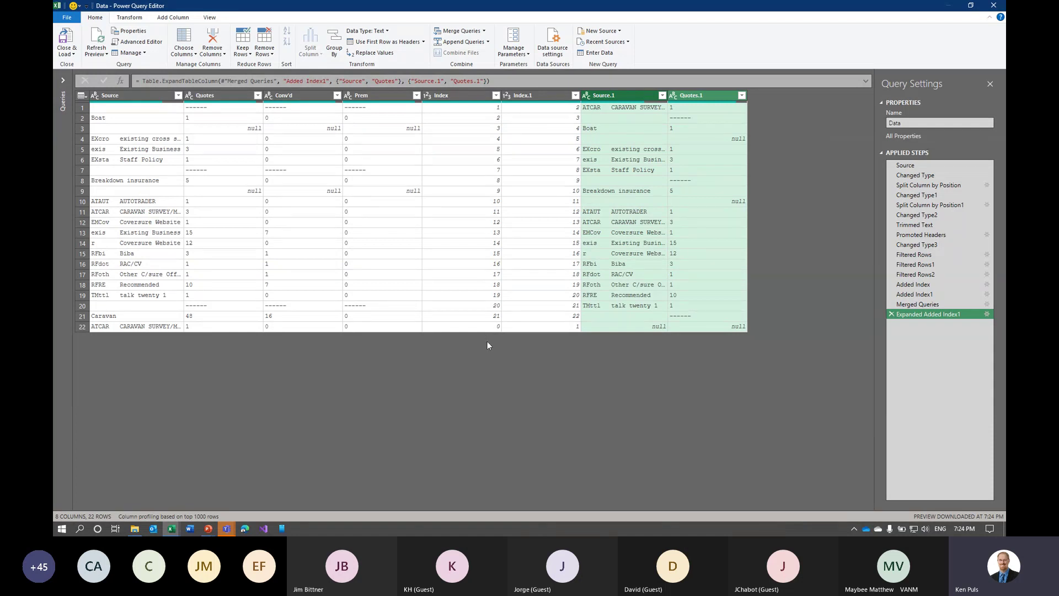
pyautogui.click(496, 96)
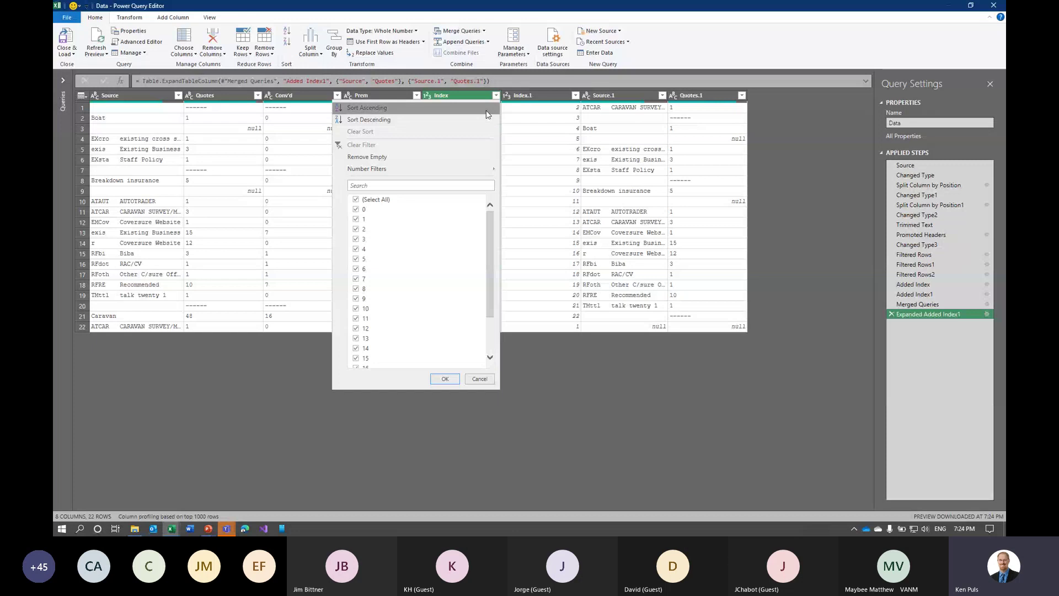
pyautogui.click(480, 108)
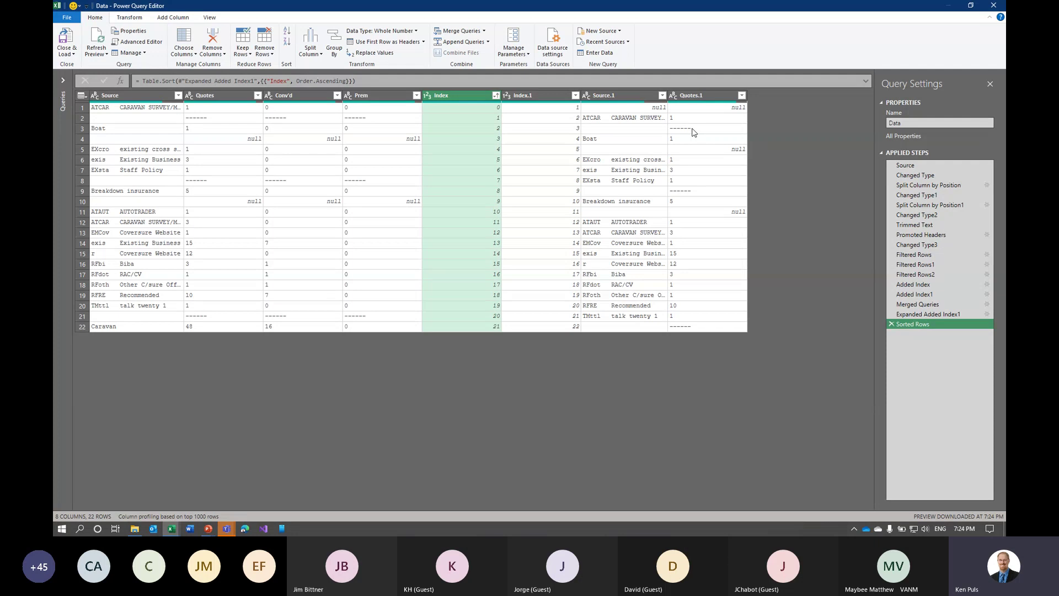
# Start a new conditional column and name it Category
pyautogui.click(172, 18)
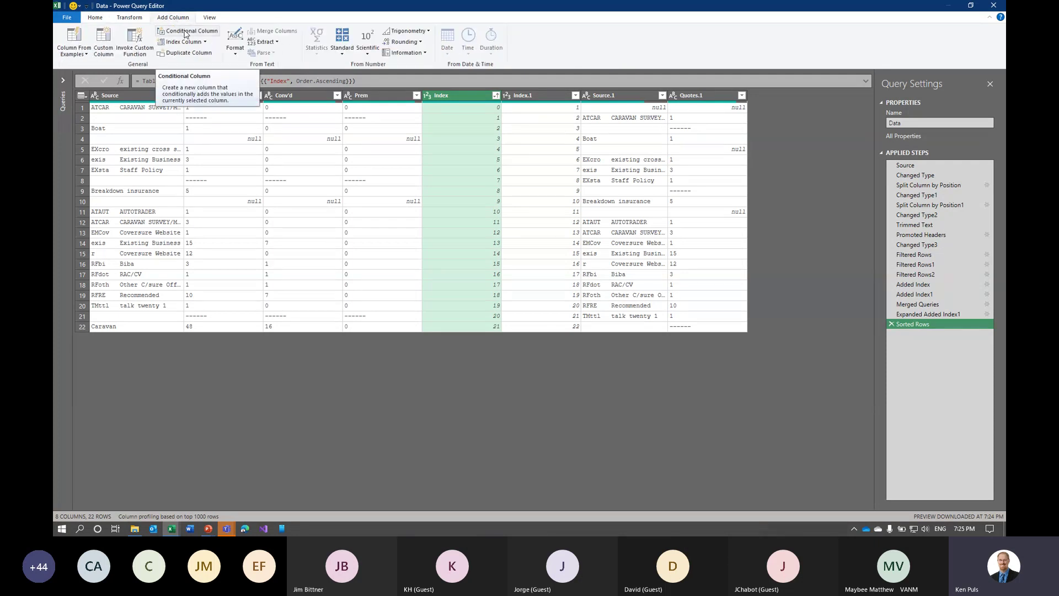
pyautogui.click(185, 32)
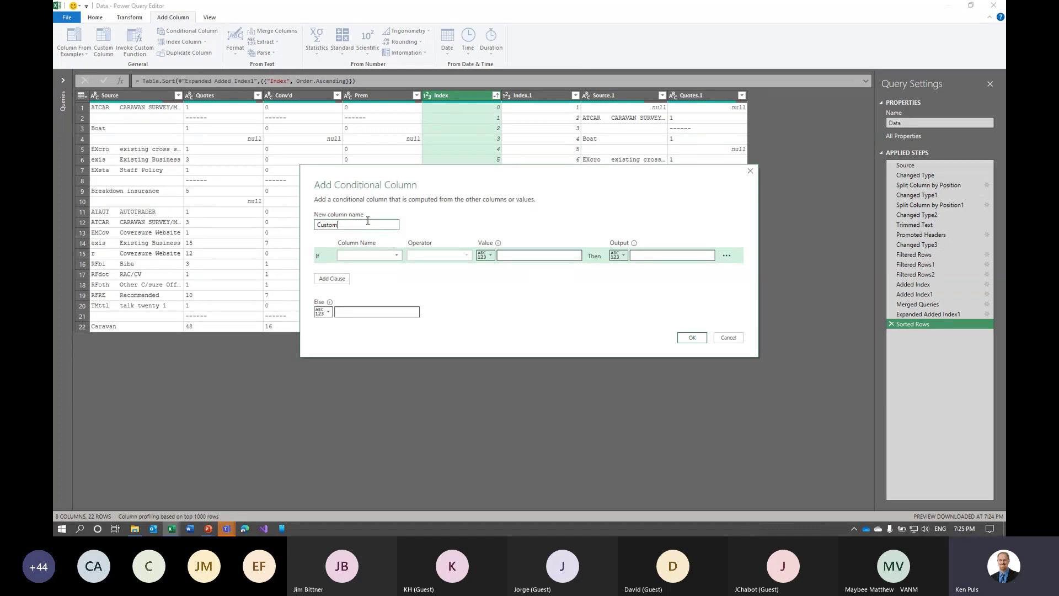
pyautogui.moveTo(368, 224); pyautogui.dragTo(306, 226)
pyautogui.write('Categho')
pyautogui.press('BackSpace')
pyautogui.press('BackSpace')
pyautogui.write('ory')
# Define the Category rule to return the Source column where Quotes.1 equals "------" and null otherwise
pyautogui.click(394, 255)
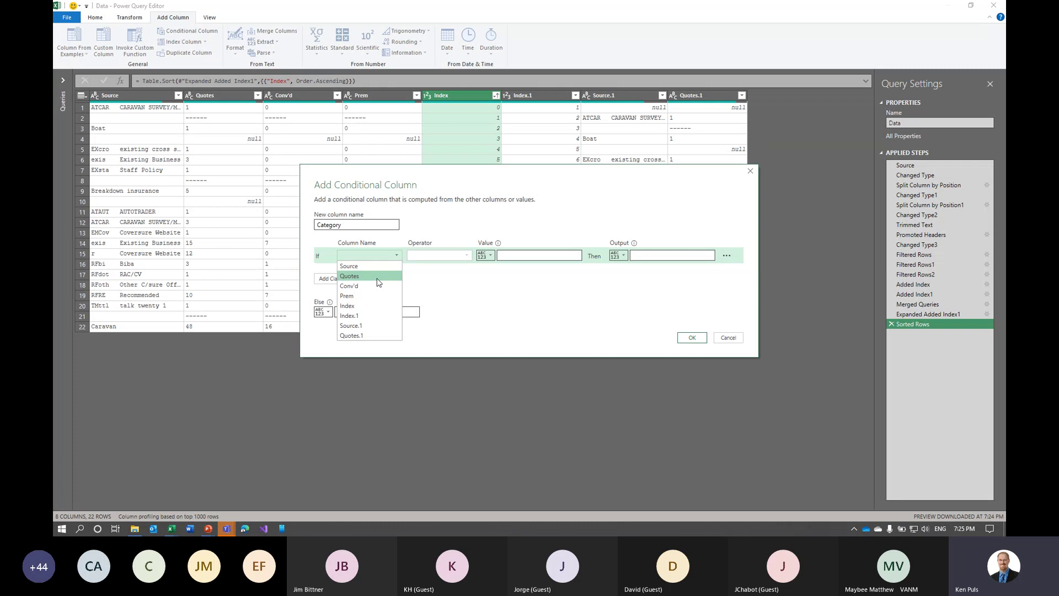
pyautogui.click(370, 336)
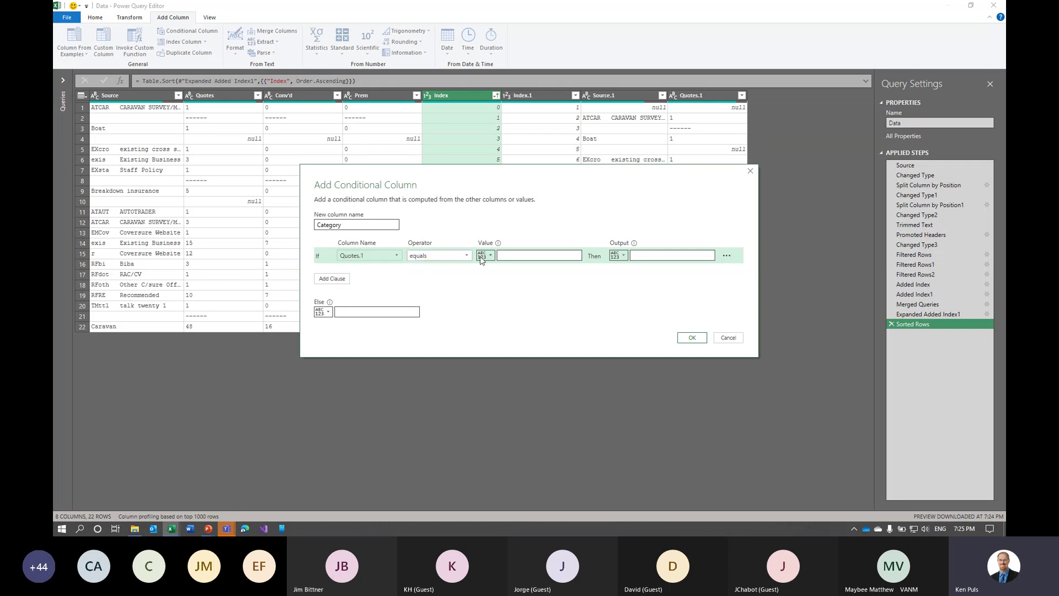
pyautogui.click(511, 255)
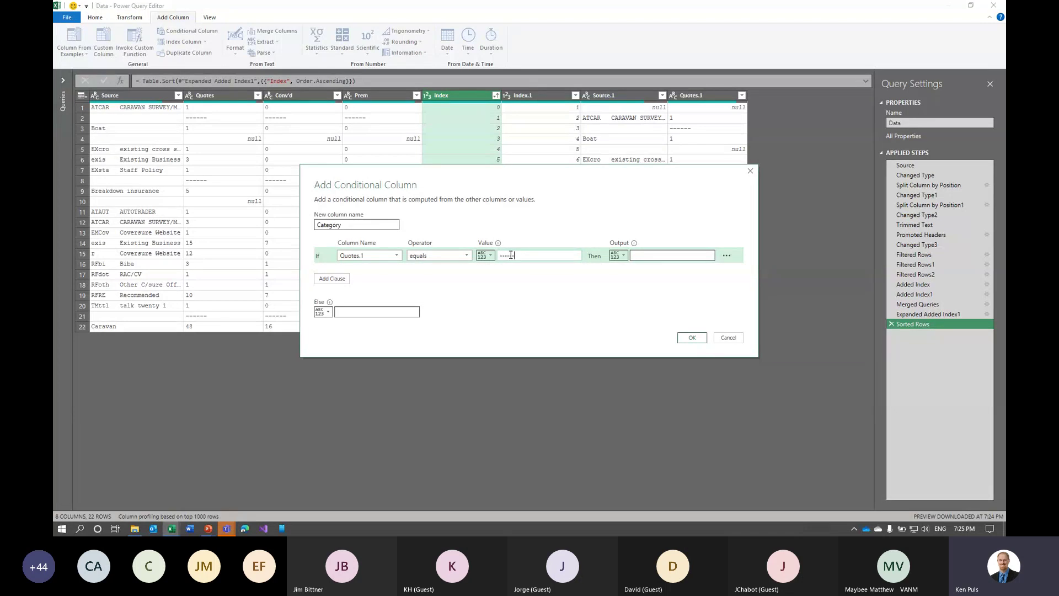
pyautogui.click(624, 257)
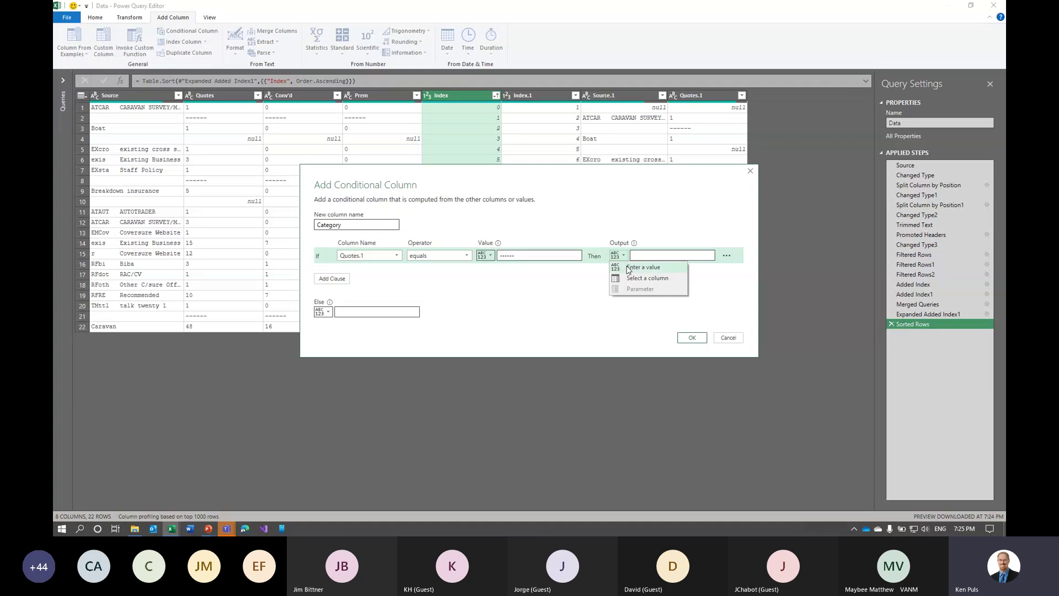
pyautogui.click(630, 282)
pyautogui.click(652, 257)
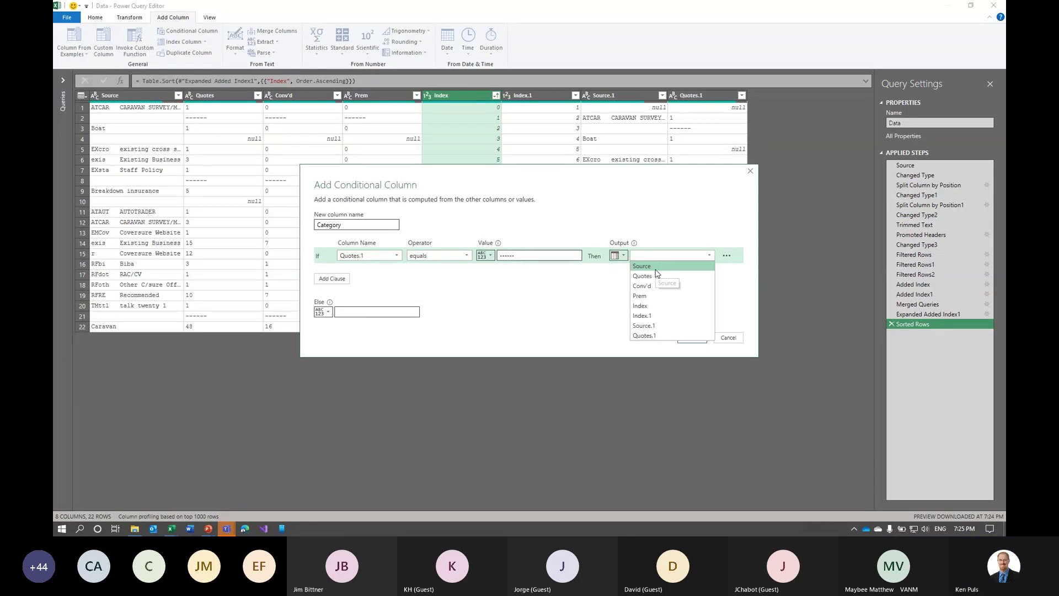
pyautogui.click(657, 273)
pyautogui.click(368, 311)
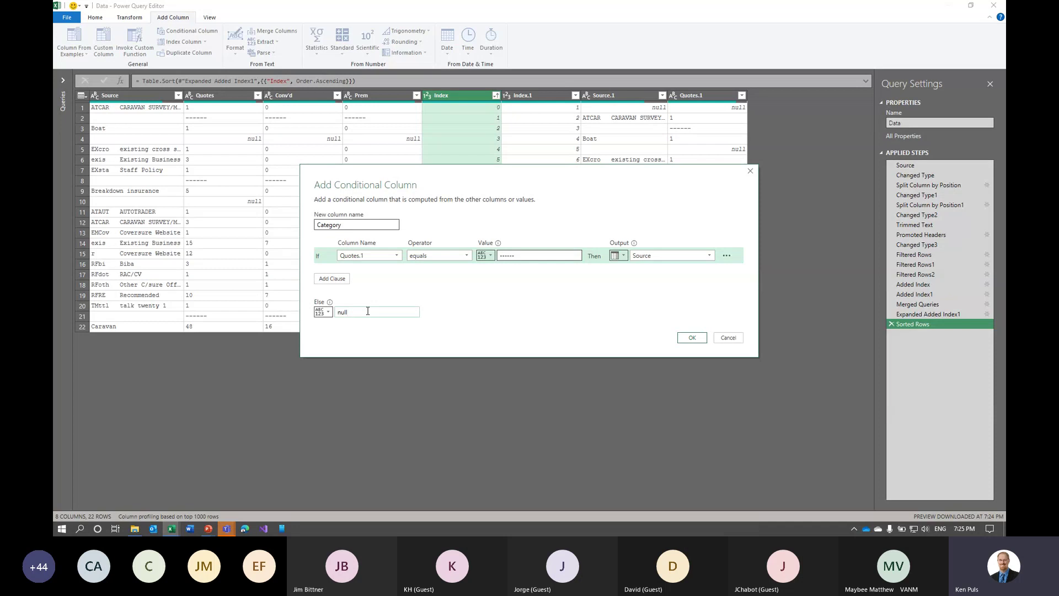
pyautogui.click(700, 336)
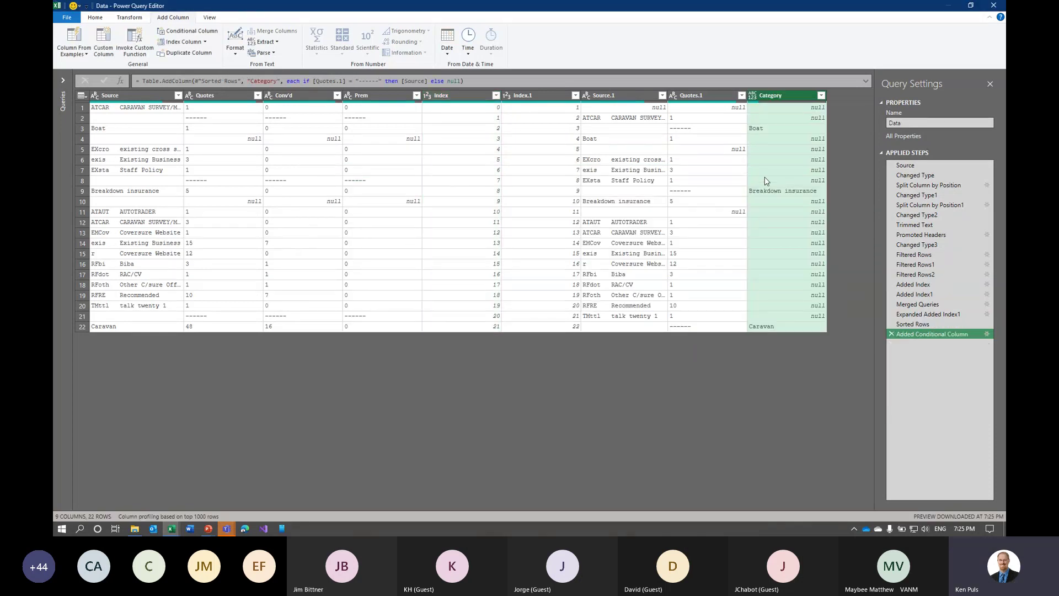
# Fill the Category column's values upward over its null cells
pyautogui.rightClick(767, 95)
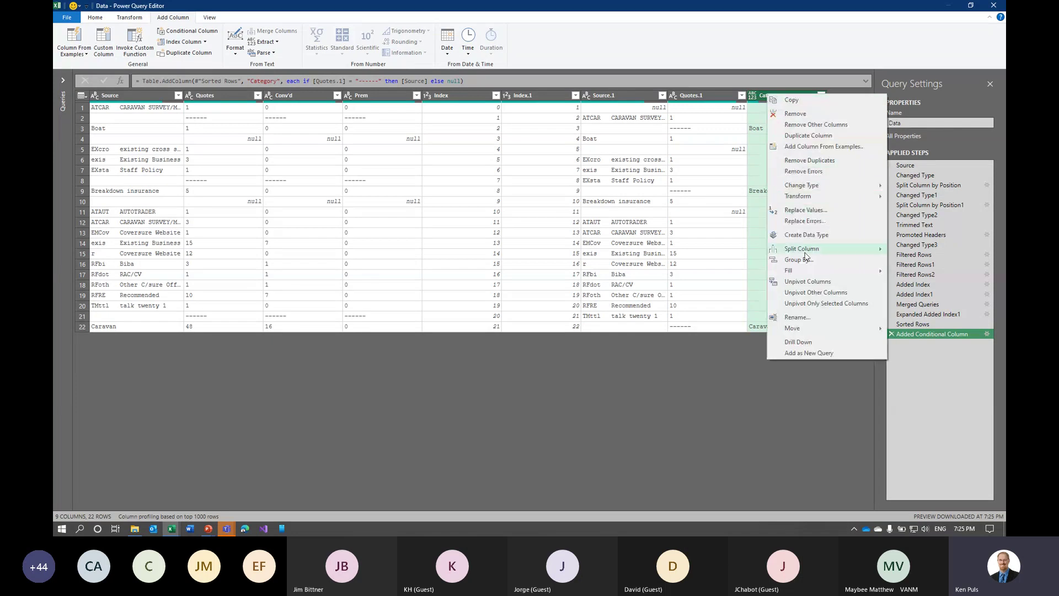
pyautogui.moveTo(804, 270)
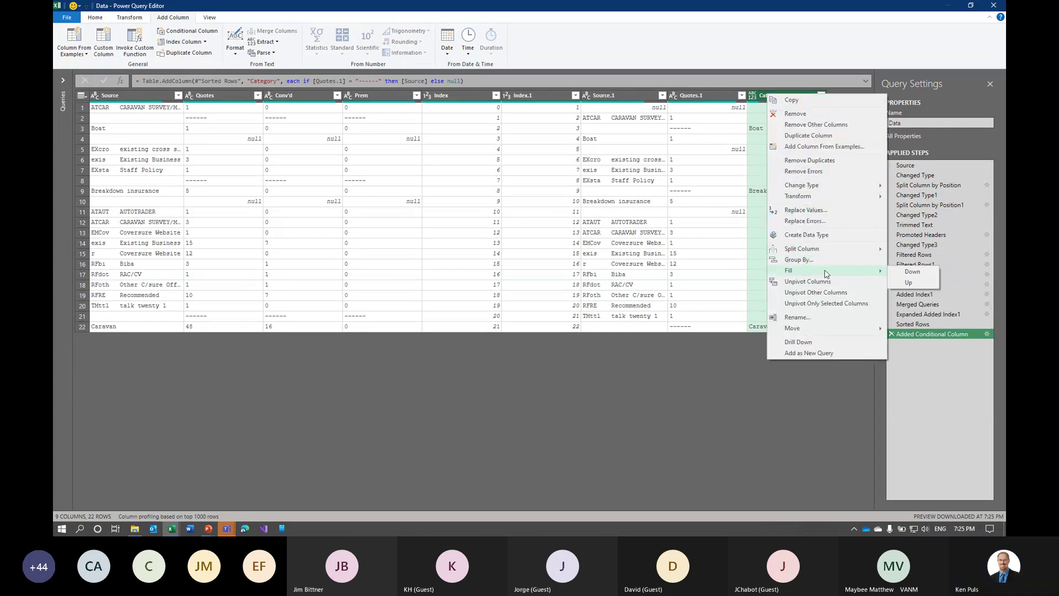
pyautogui.click(910, 282)
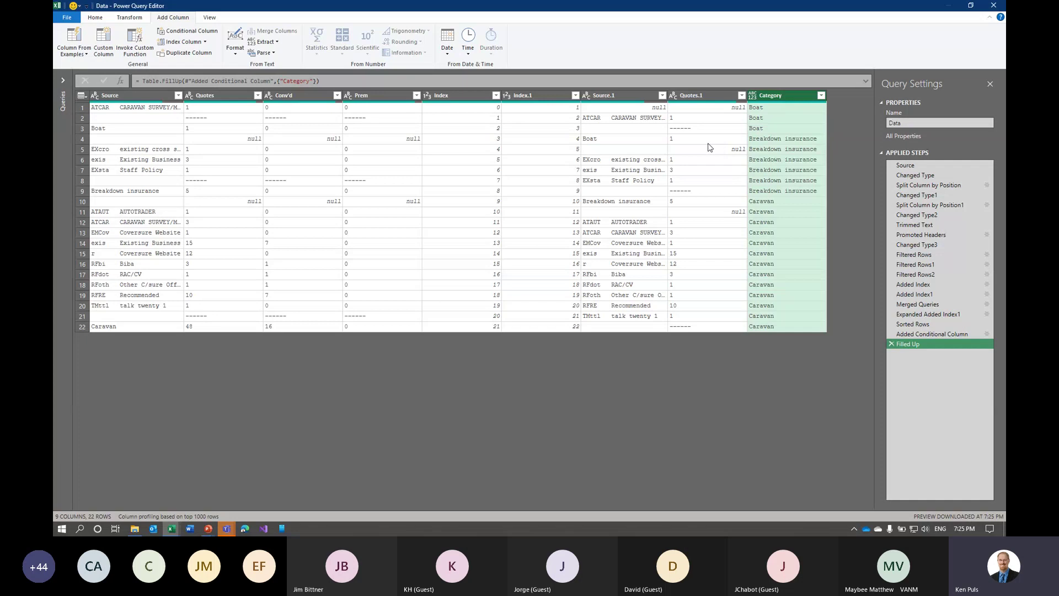
# Filter the "------" value out of the Quotes.1 column
pyautogui.click(741, 96)
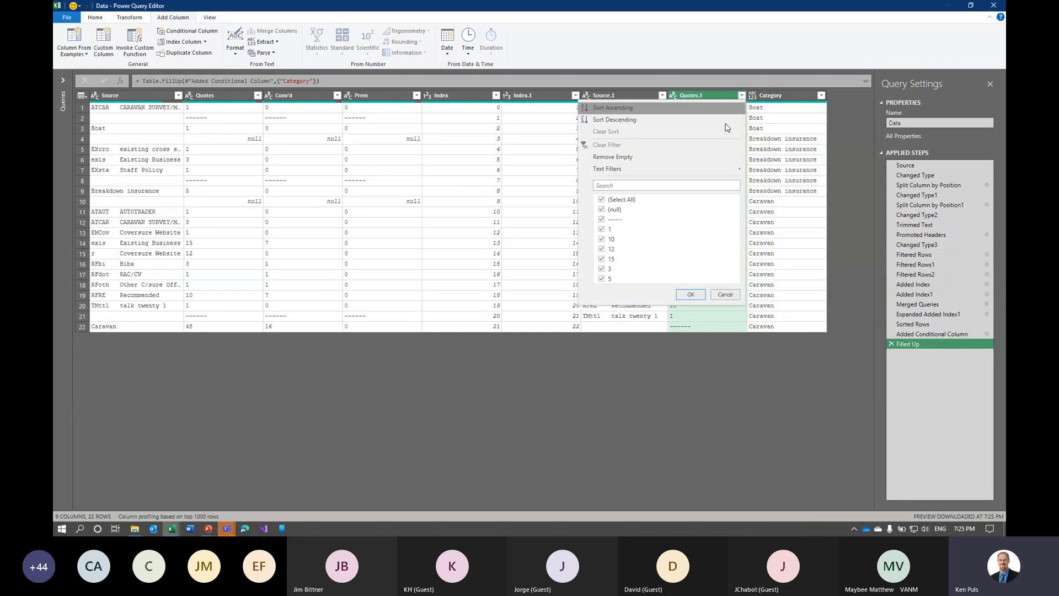
pyautogui.click(603, 220)
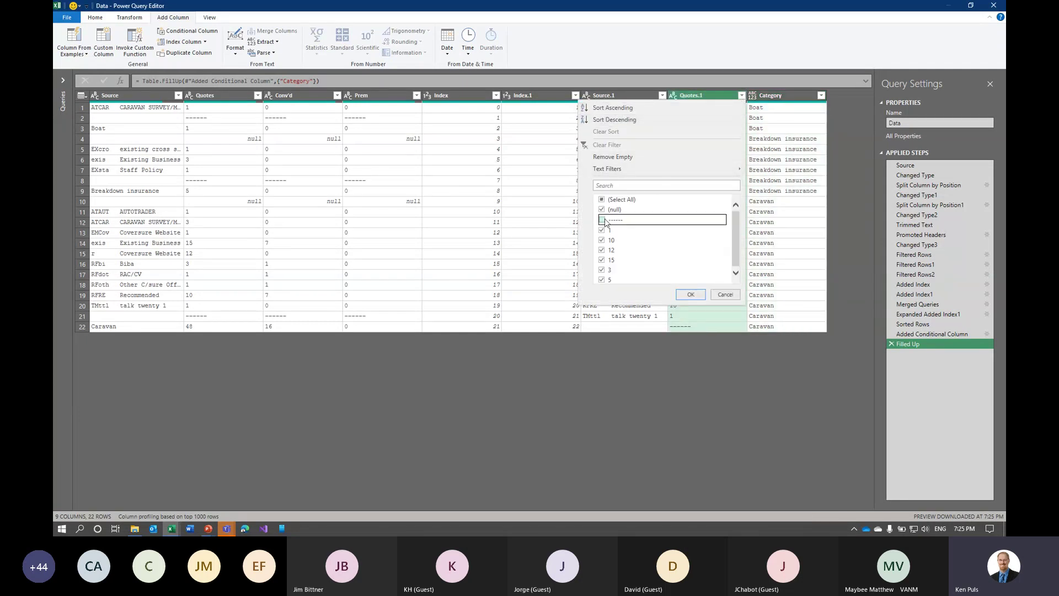
pyautogui.click(687, 294)
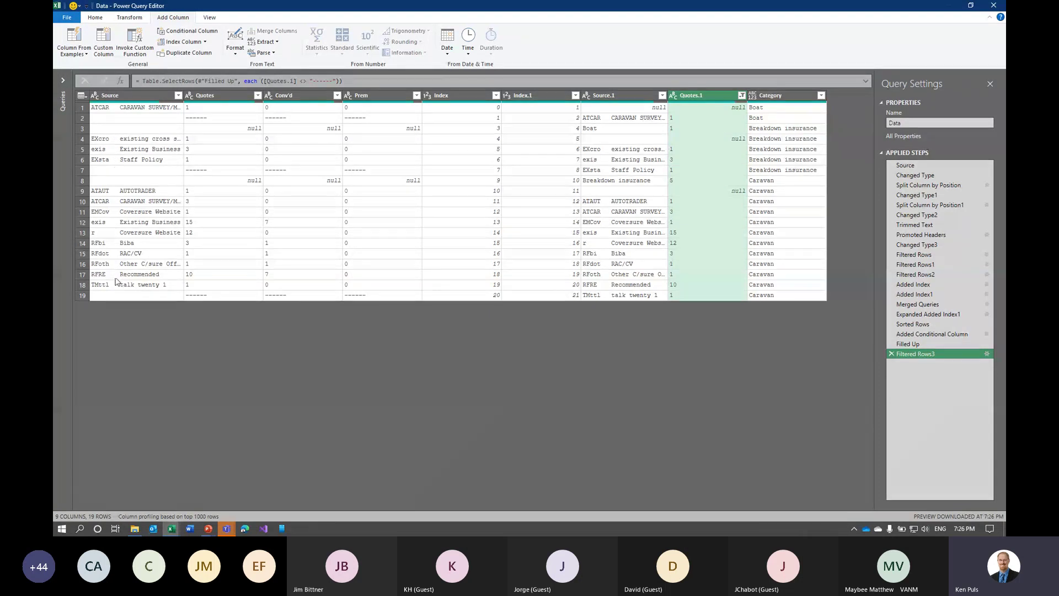
# Remove the helper columns Index, Index.1, Source.1 and Quotes.1 from the query
pyautogui.click(478, 99)
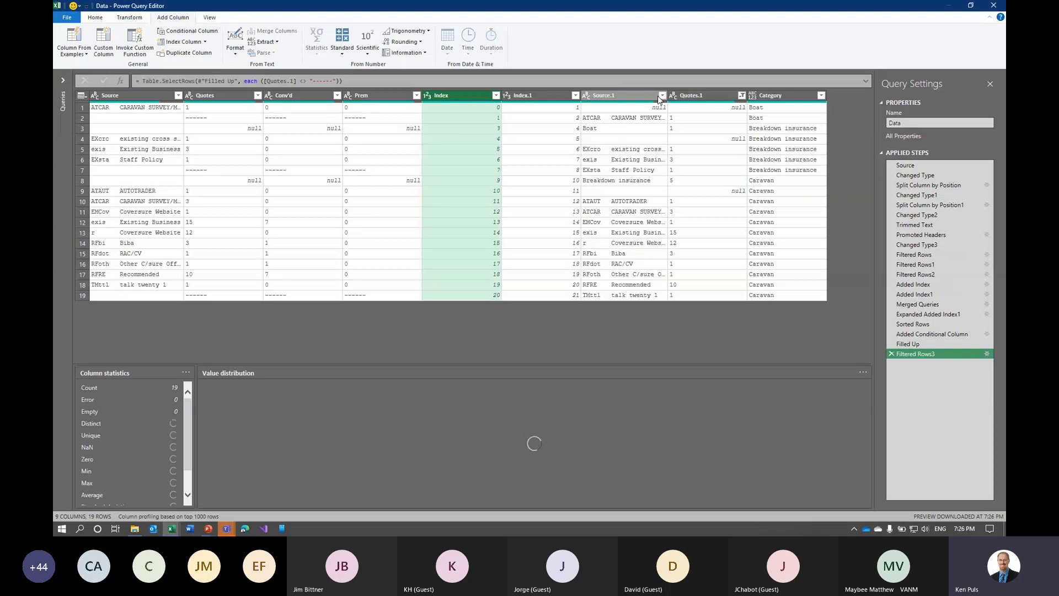
pyautogui.keyDown('shift'); pyautogui.click(697, 99); pyautogui.keyUp('shift')
pyautogui.press('Delete')
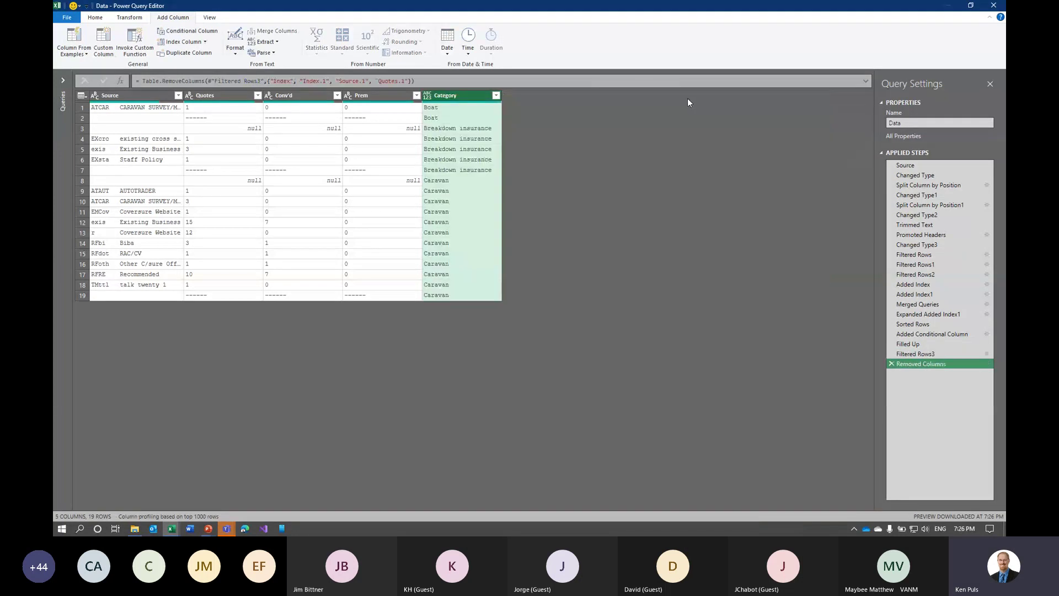
# Filter the blank values out of the Source column
pyautogui.click(178, 96)
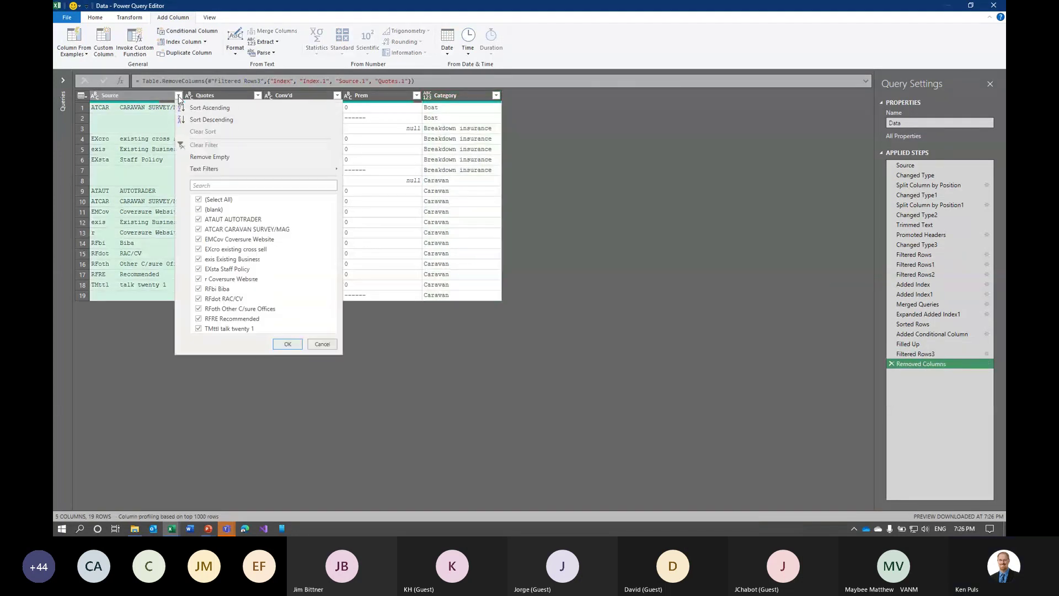
pyautogui.click(198, 210)
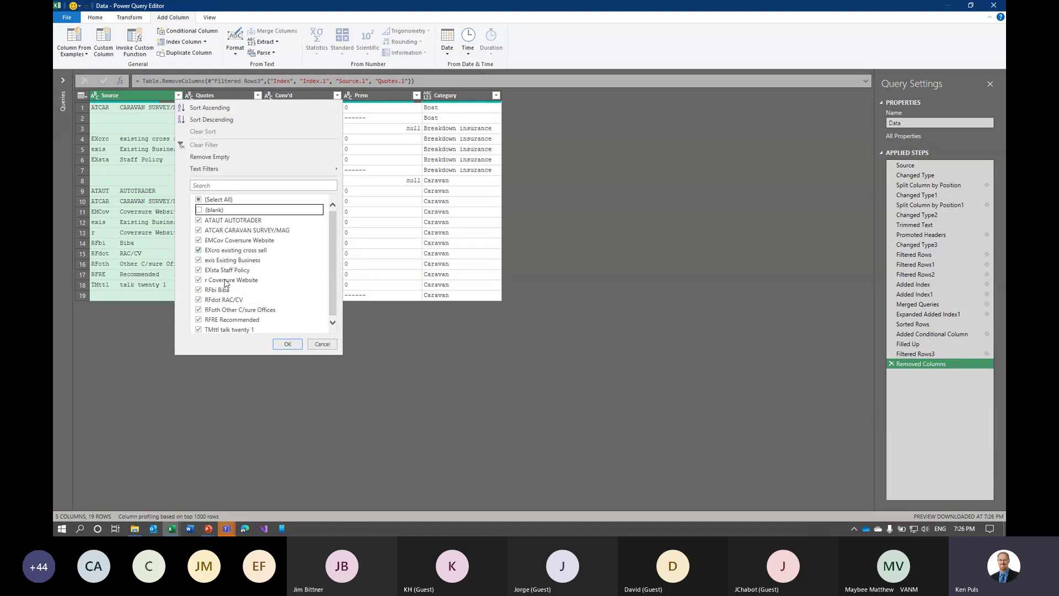
pyautogui.click(287, 343)
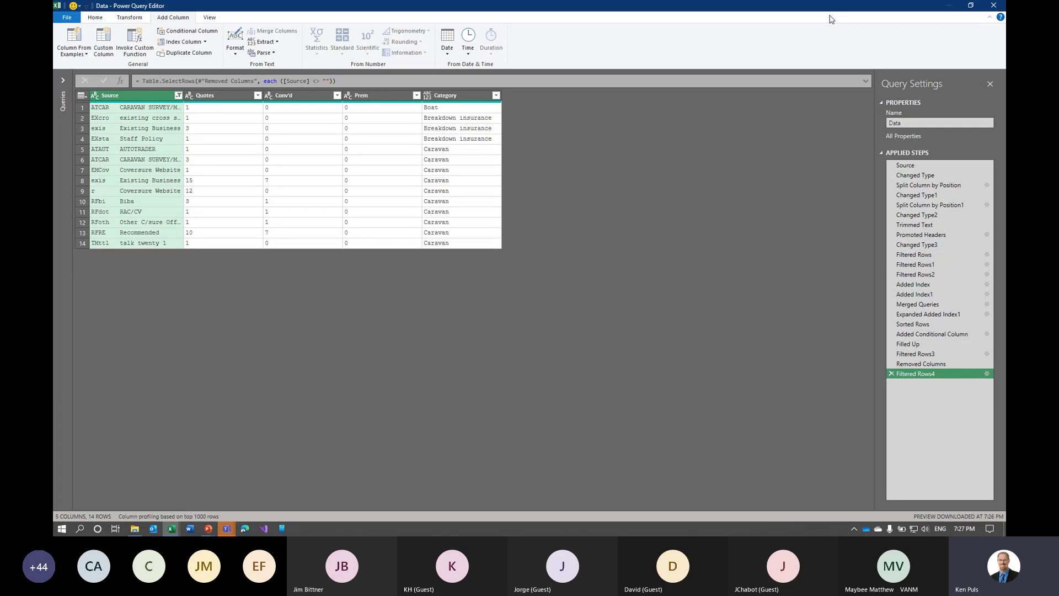
# Close the query editor keeping the changes, and switch to the PowerPoint slide on extracting a new column from prior-row data
pyautogui.click(1003, 5)
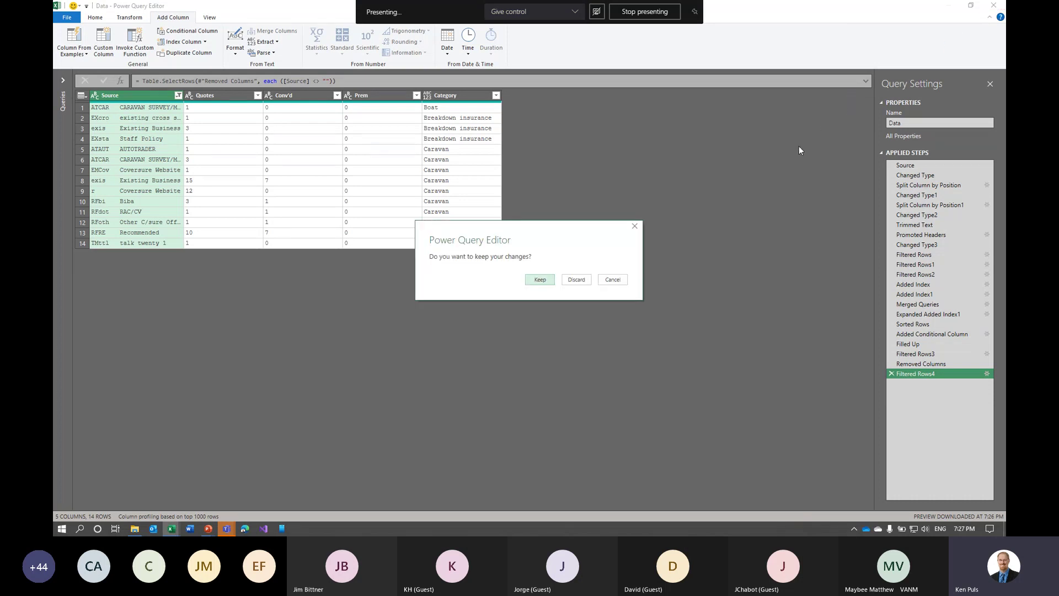
pyautogui.click(540, 280)
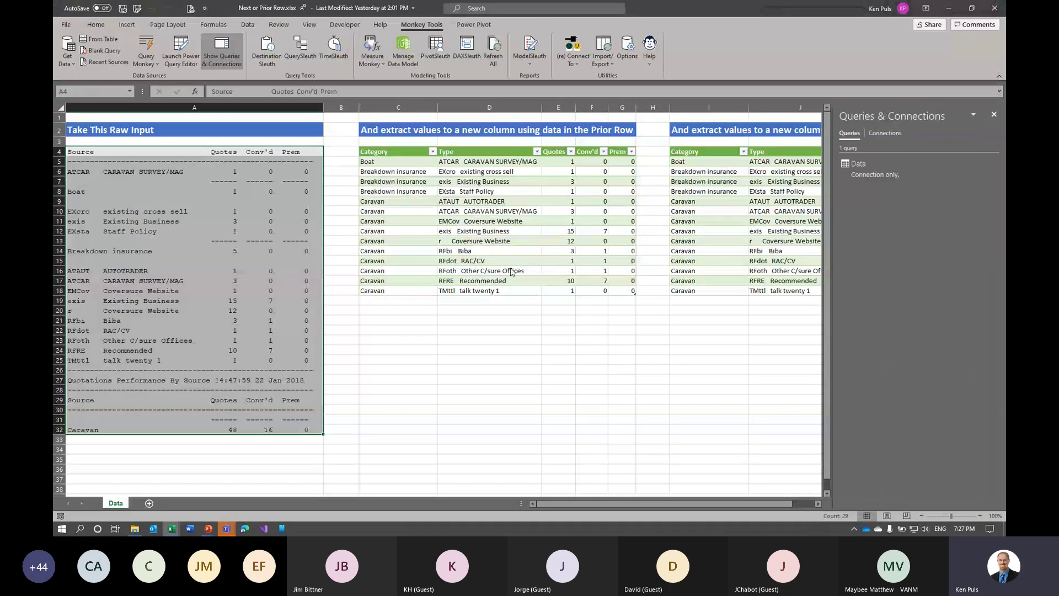
pyautogui.hotkey('alt', 'Tab')
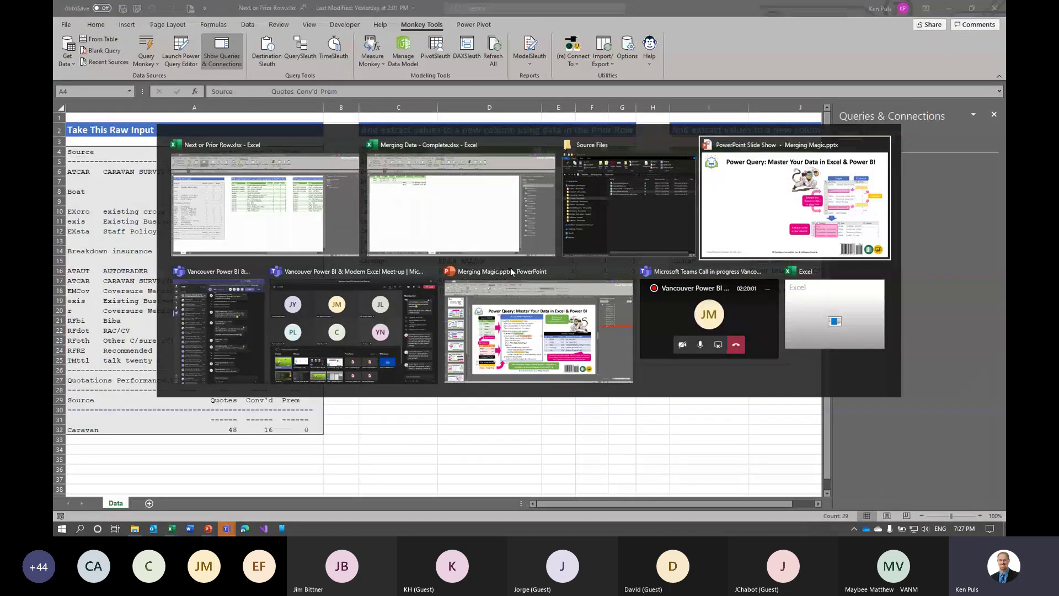
pyautogui.press('Right')
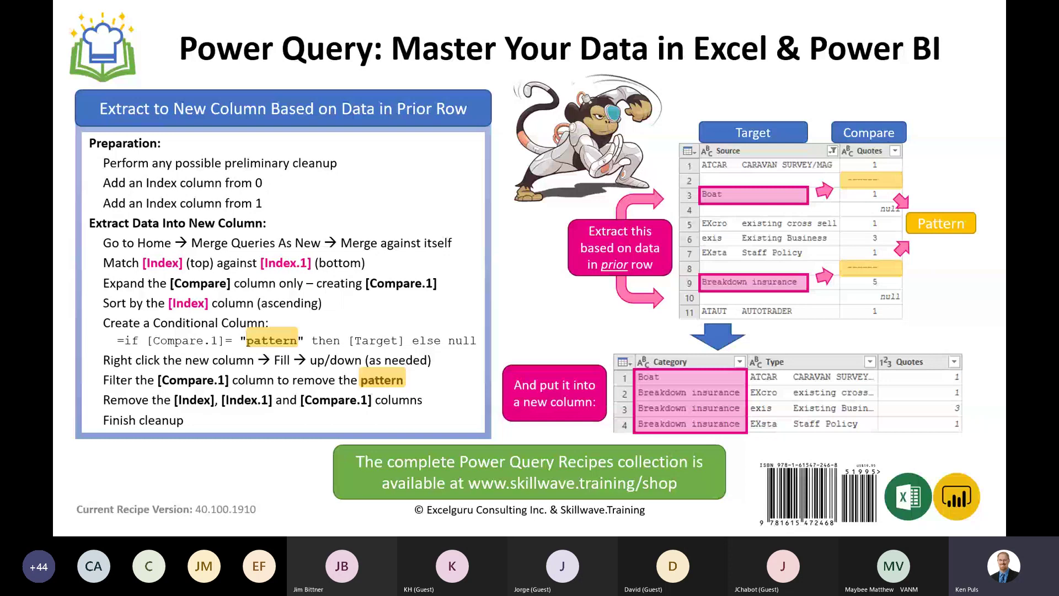